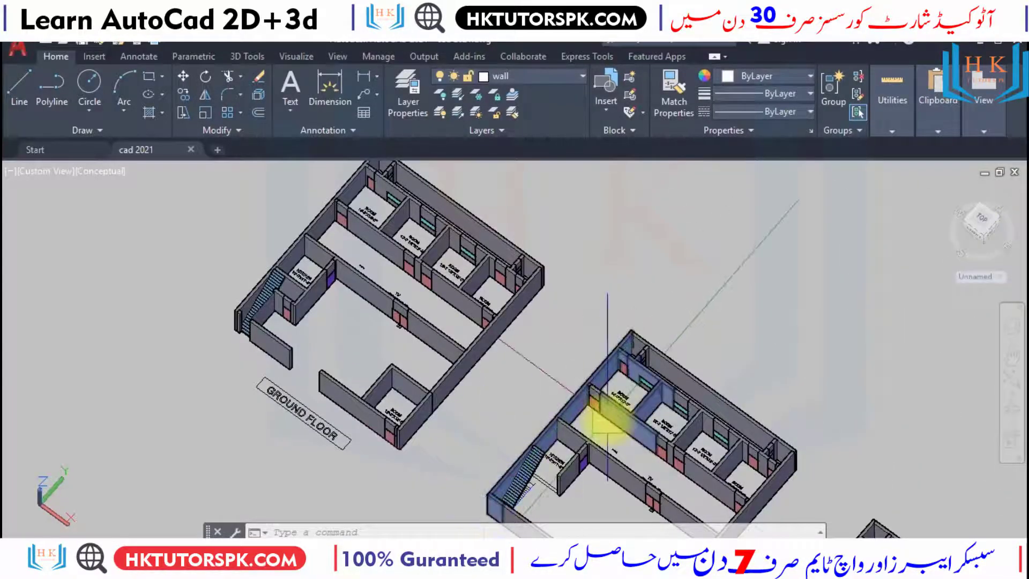
Pan and zoom across the 3D floor models to survey the walls and rooms
scroll(611, 397, down, 3)
middle_drag(625, 374, 609, 311)
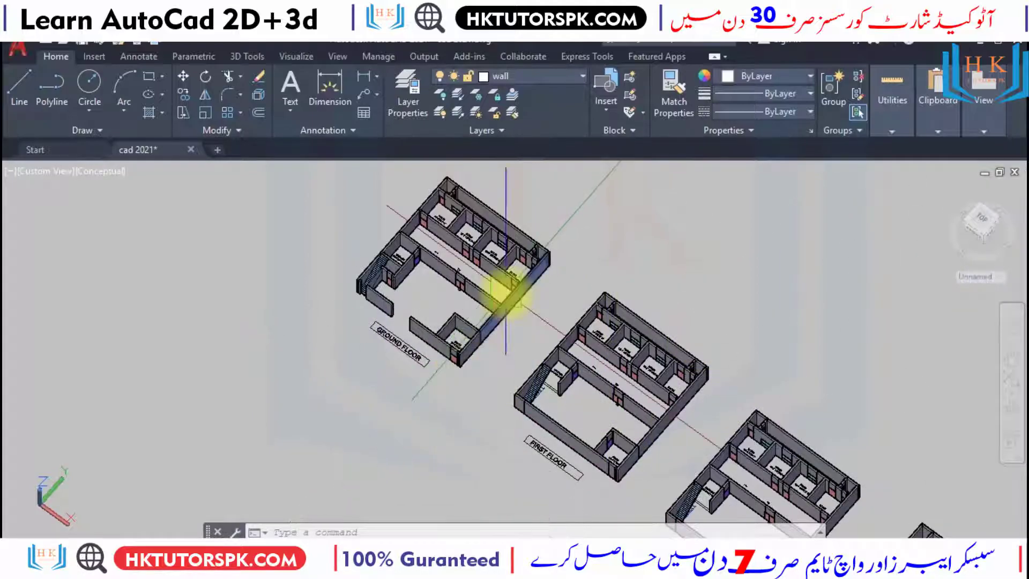
scroll(340, 211, up, 2)
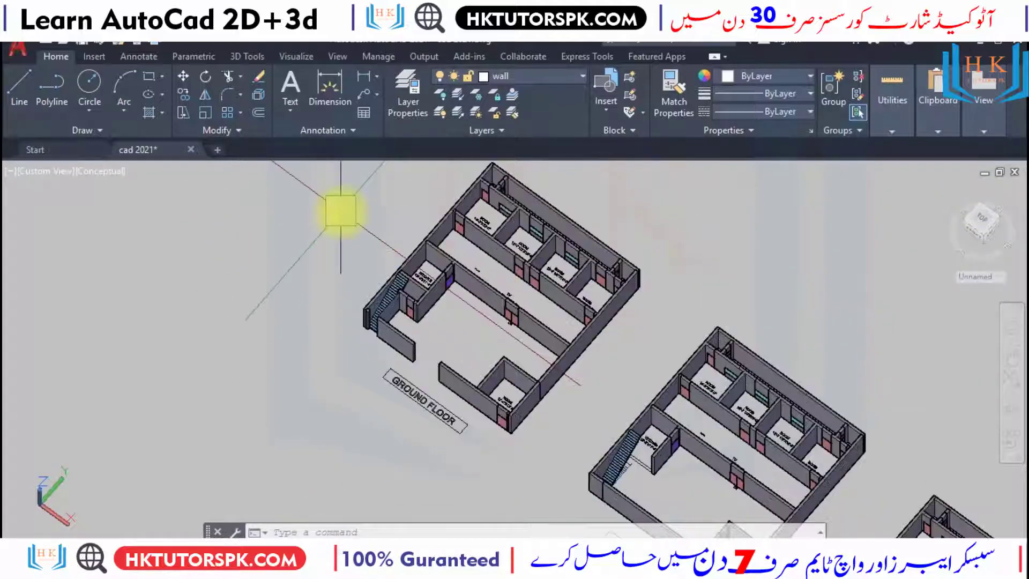
scroll(494, 252, up, 3)
scroll(539, 241, up, 2)
scroll(644, 268, up, 2)
scroll(740, 288, up, 3)
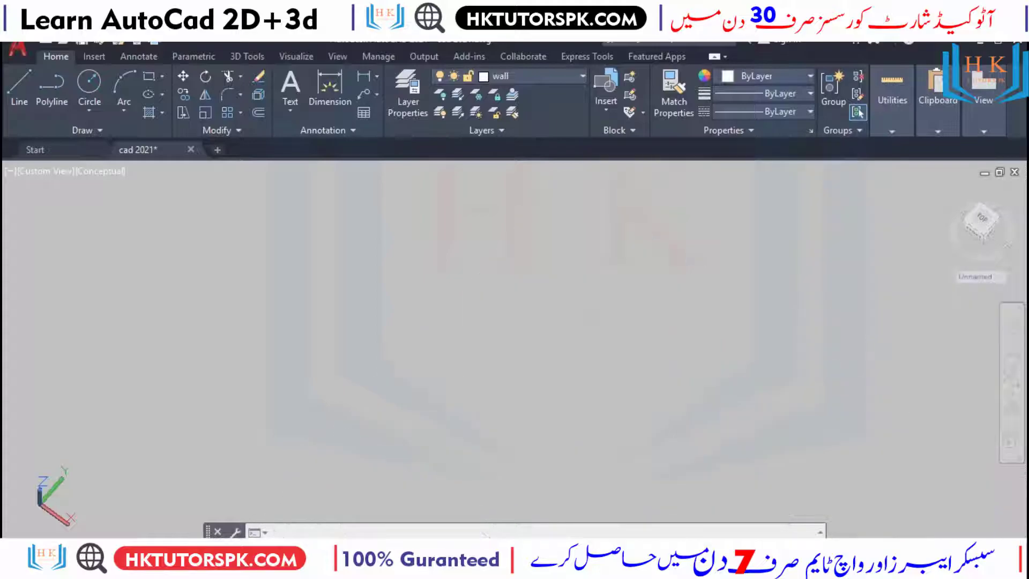
scroll(386, 218, down, 5)
scroll(386, 218, up, 3)
scroll(386, 436, up, 2)
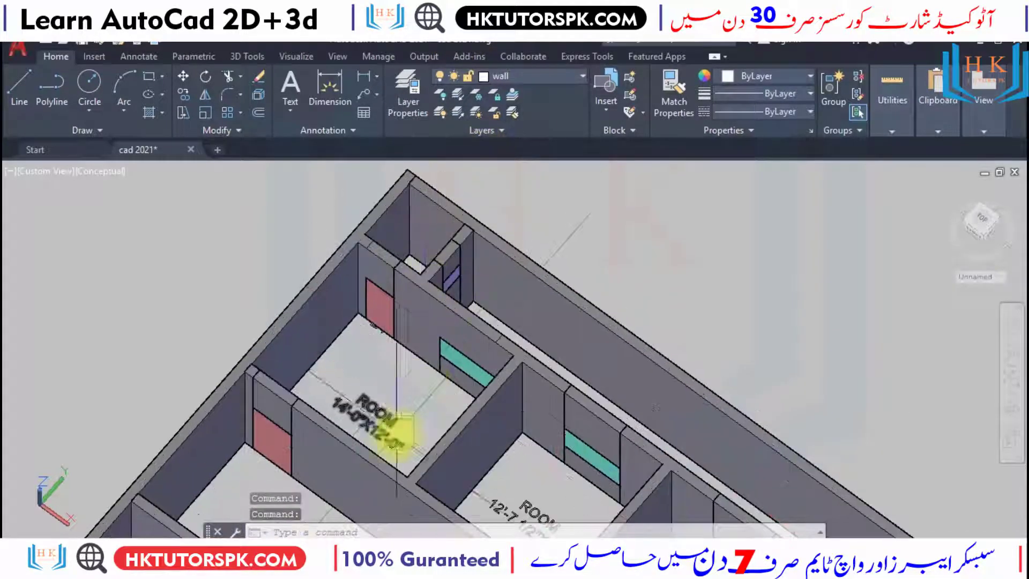
scroll(452, 294, up, 3)
scroll(359, 384, up, 2)
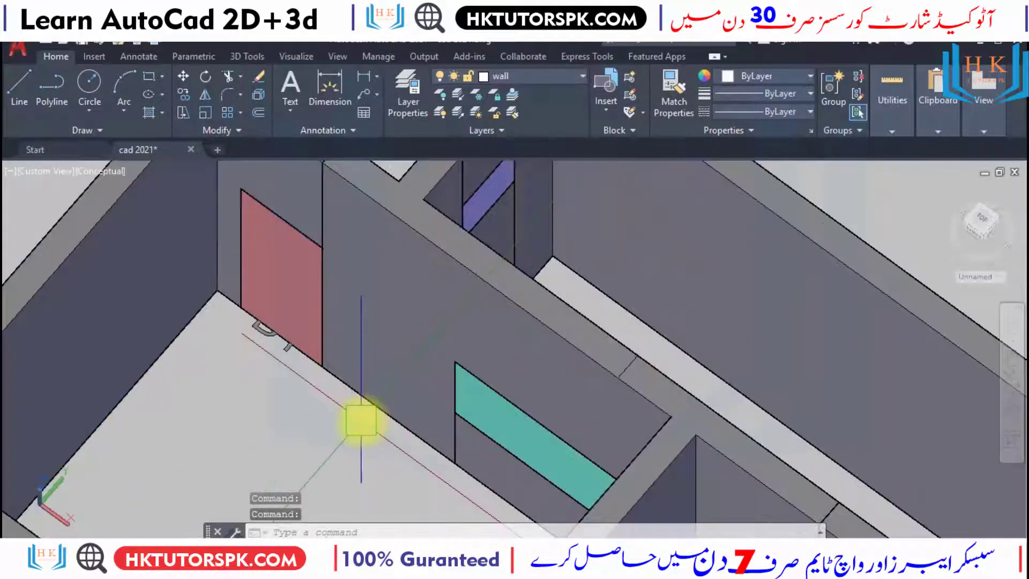
scroll(363, 412, up, 2)
scroll(376, 364, up, 2)
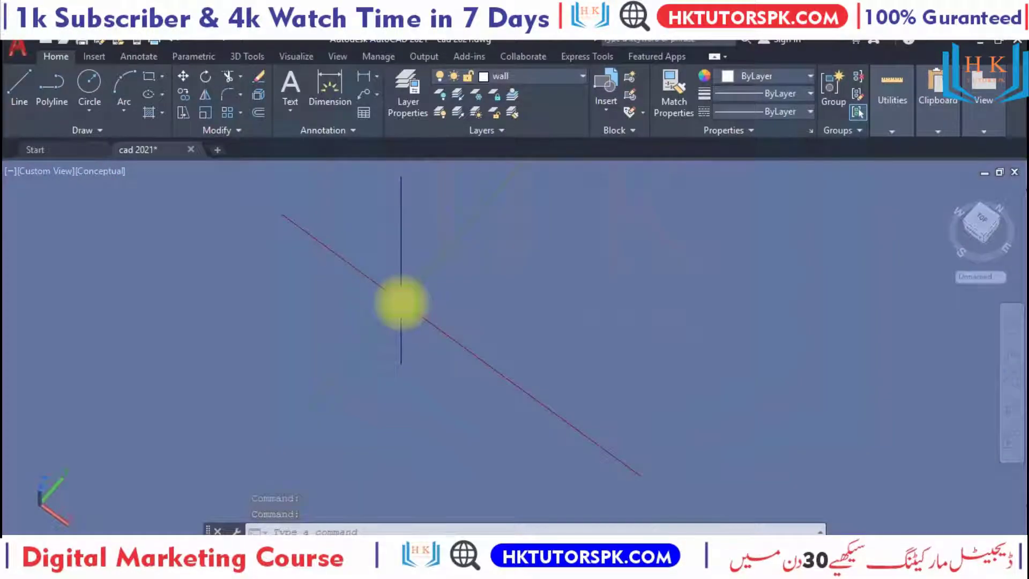
scroll(401, 303, down, 3)
middle_drag(402, 299, 386, 391)
scroll(298, 172, up, 2)
middle_drag(298, 173, 357, 339)
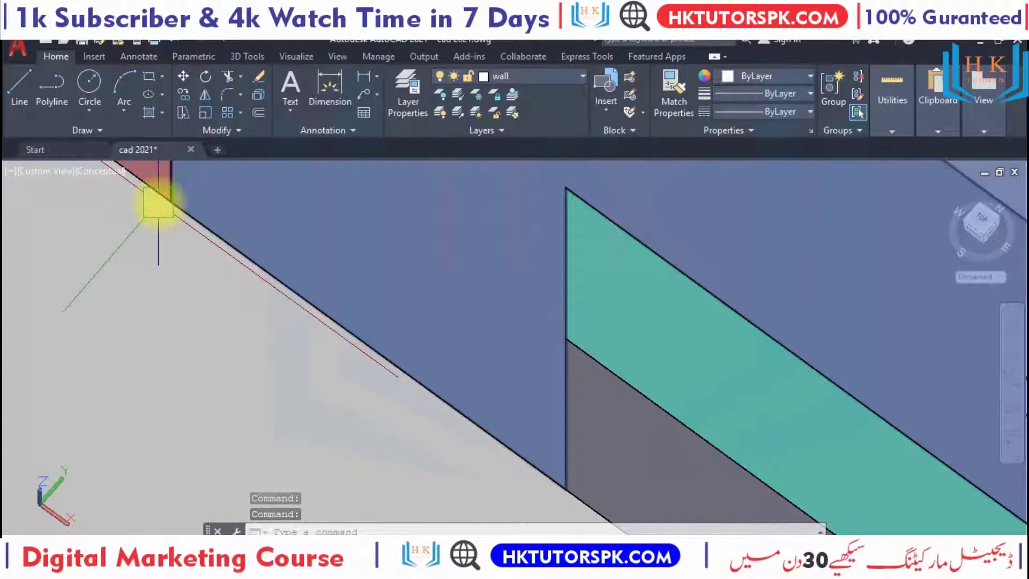
scroll(163, 201, down, 5)
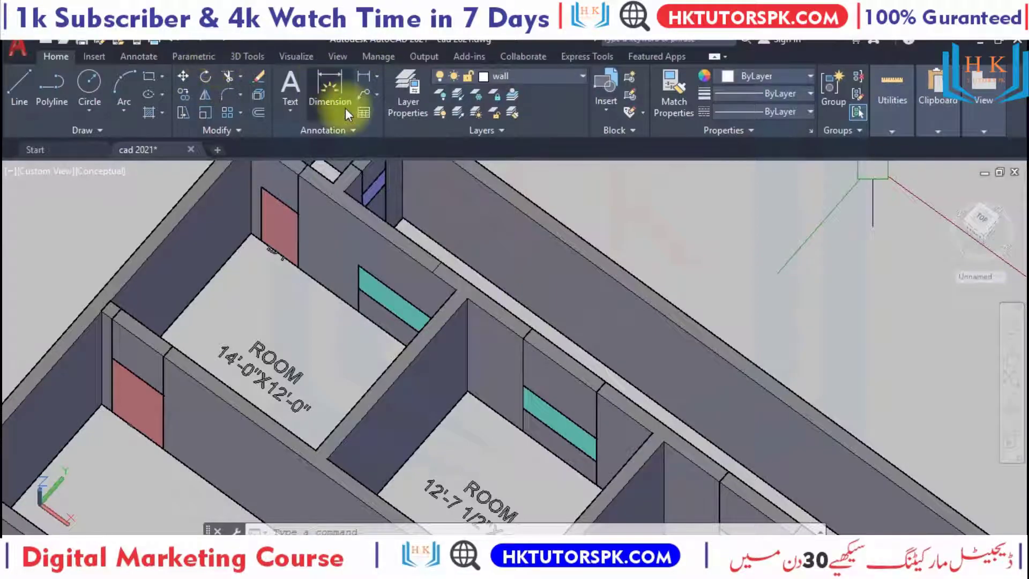
Switch to the Top preset view and zoom into the dining and kitchen area
click(353, 60)
click(198, 81)
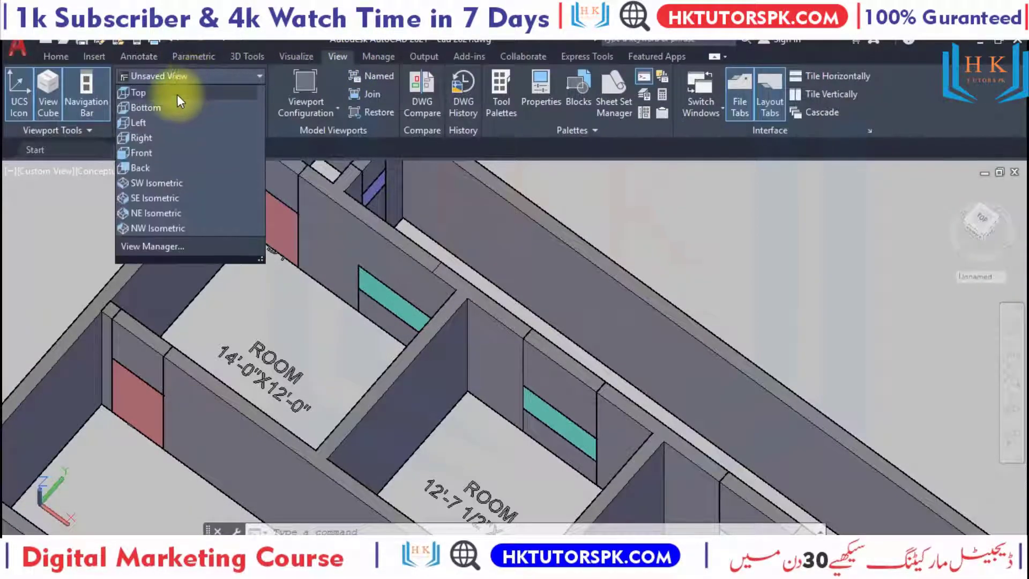
click(176, 94)
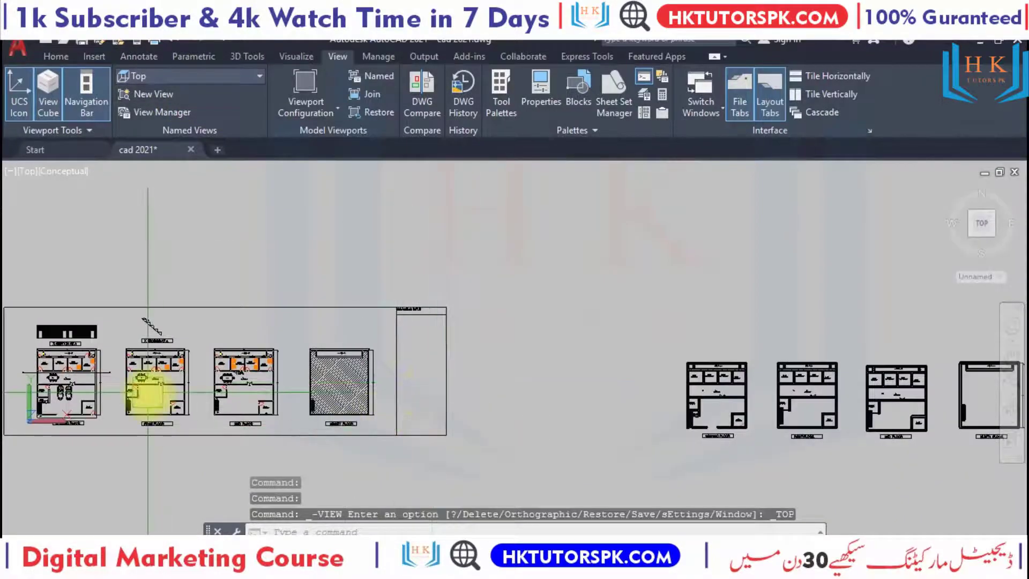
scroll(139, 380, up, 4)
scroll(137, 369, up, 4)
scroll(138, 369, up, 3)
mouse_move(138, 448)
middle_down()
mouse_move(413, 287)
mouse_move(340, 345)
middle_up()
scroll(417, 299, up, 2)
scroll(416, 299, down, 3)
scroll(605, 353, up, 2)
scroll(602, 356, up, 1)
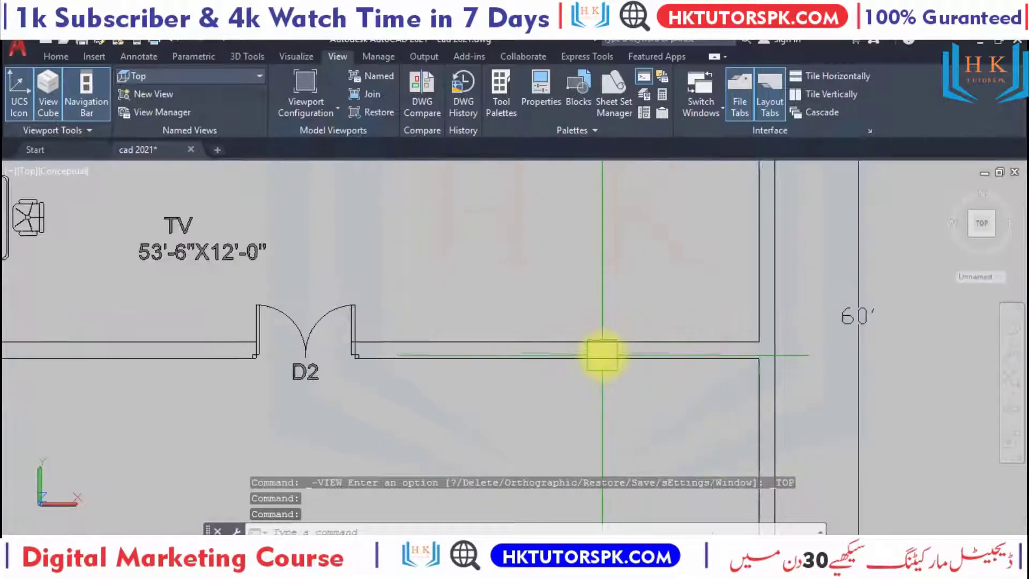
Try a BOUNDARY (BO) from a point inside the plan and dismiss the resulting error
text(bo)
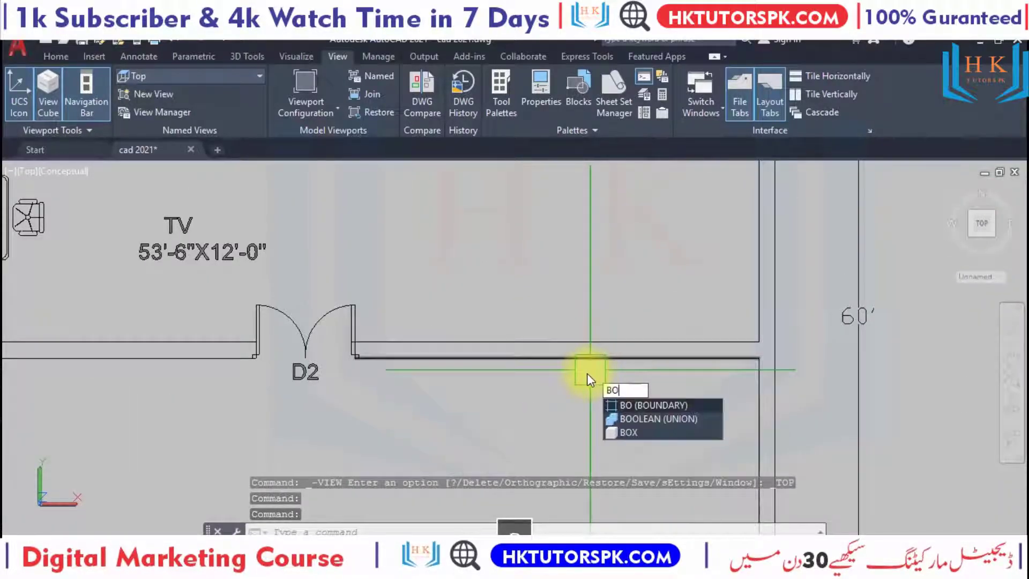
key(Return)
key(Return)
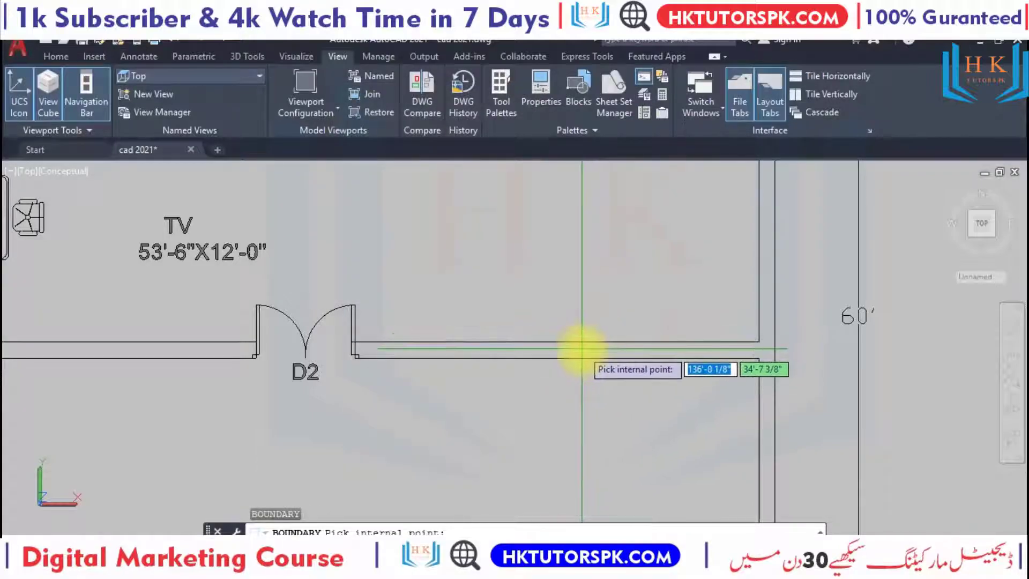
click(583, 350)
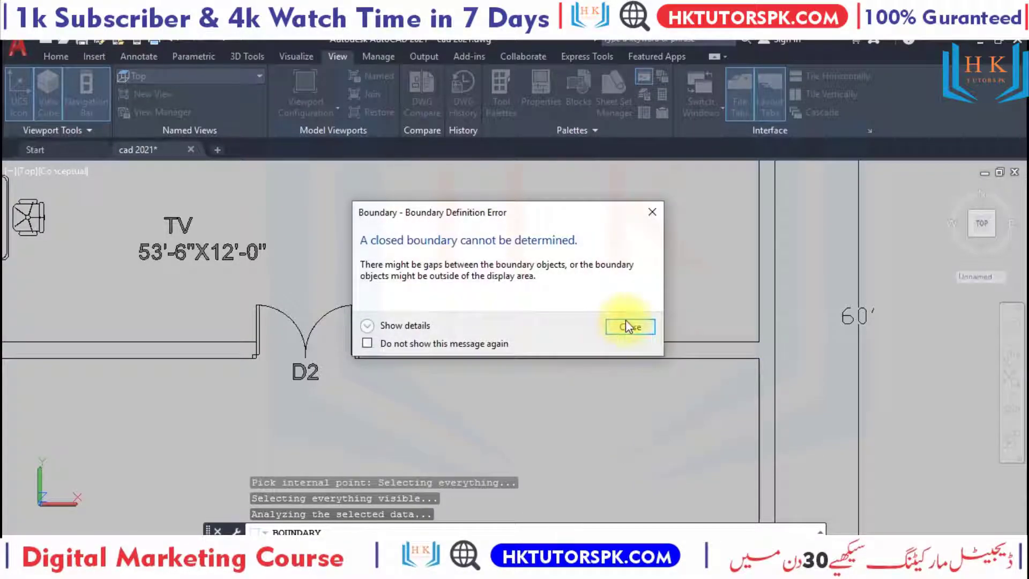
click(626, 325)
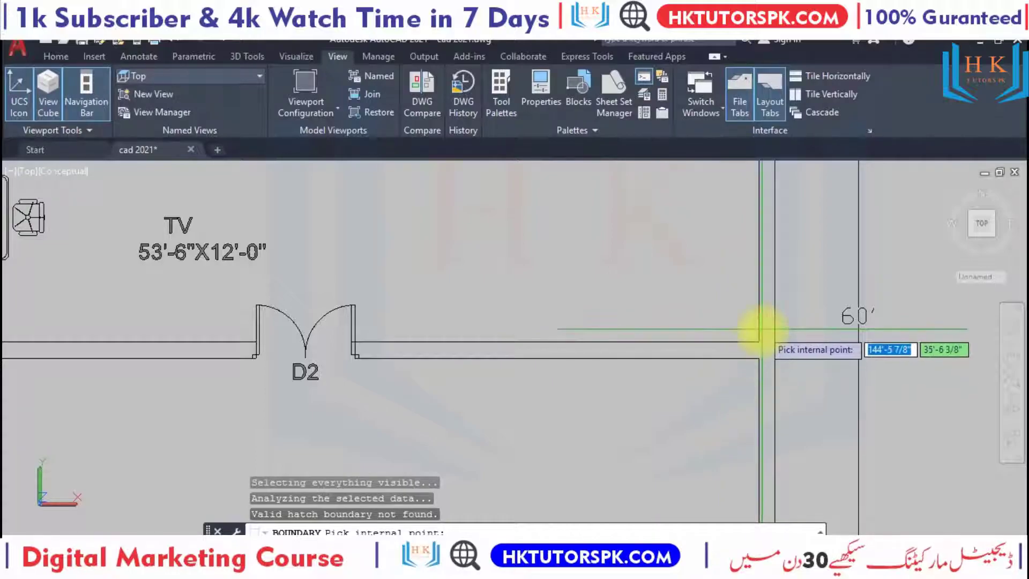
Cancel BOUNDARY, then reissue it so Boundary Creation shows Polyline object type
scroll(759, 323, down, 3)
scroll(759, 338, down, 3)
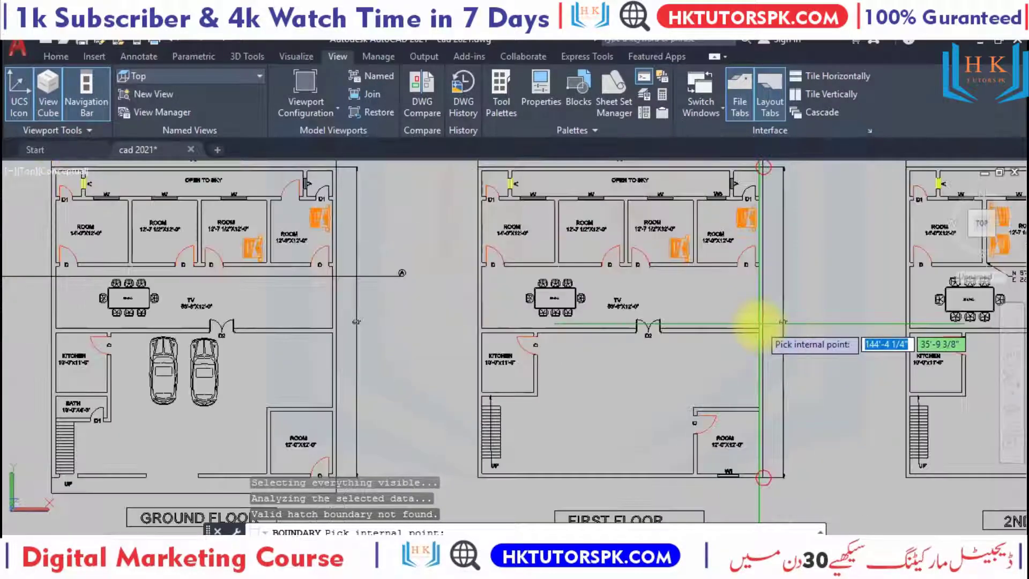
scroll(582, 518, up, 4)
middle_drag(582, 518, 568, 400)
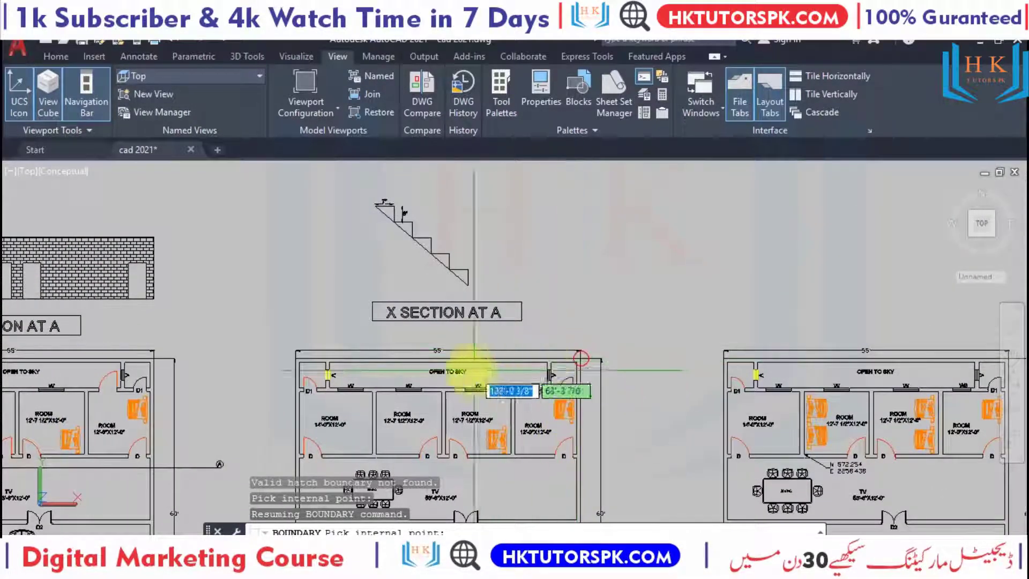
scroll(579, 357, up, 2)
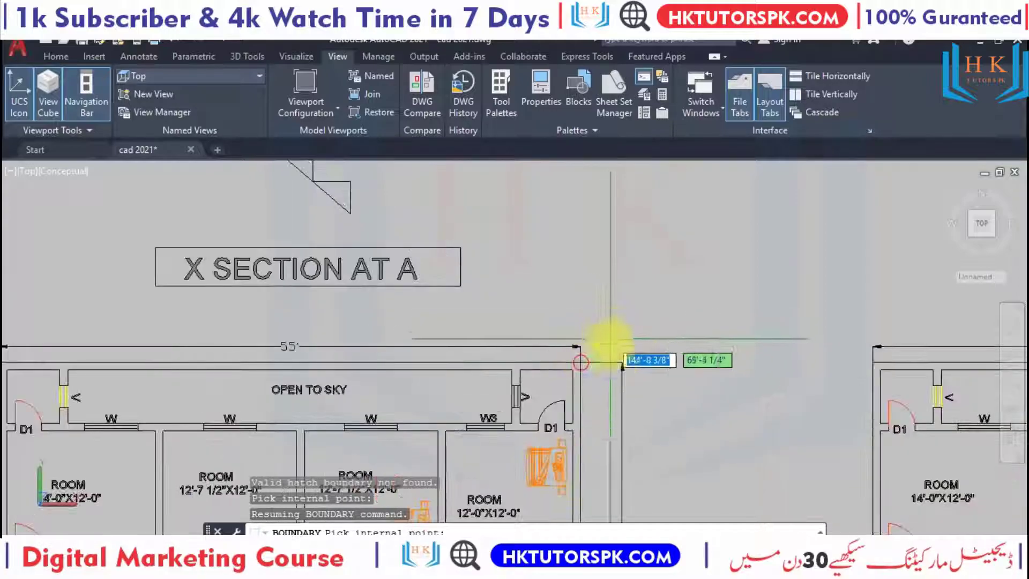
scroll(607, 365, down, 3)
middle_drag(586, 403, 643, 207)
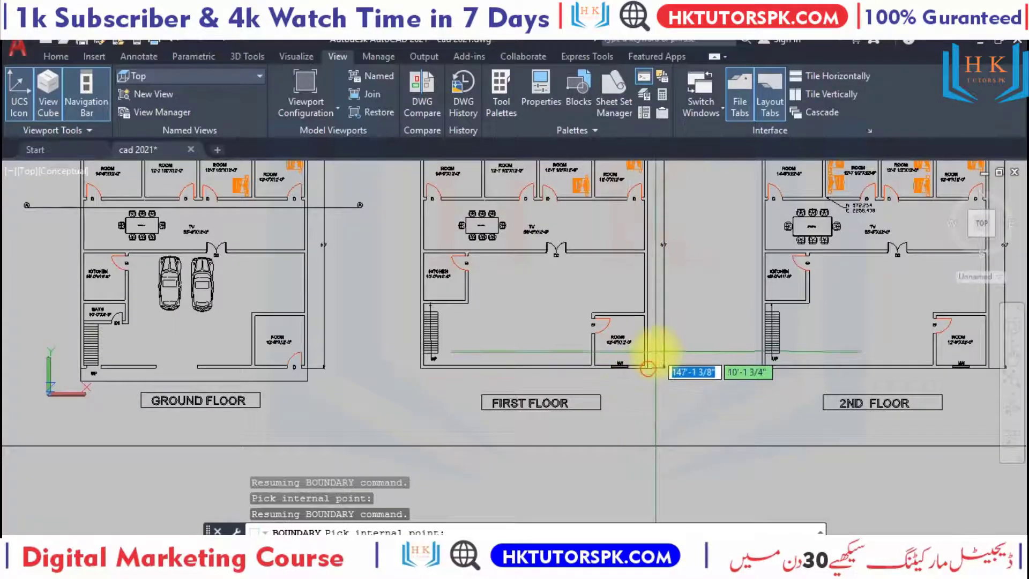
mouse_move(660, 351)
middle_down()
mouse_move(709, 487)
mouse_move(719, 466)
middle_up()
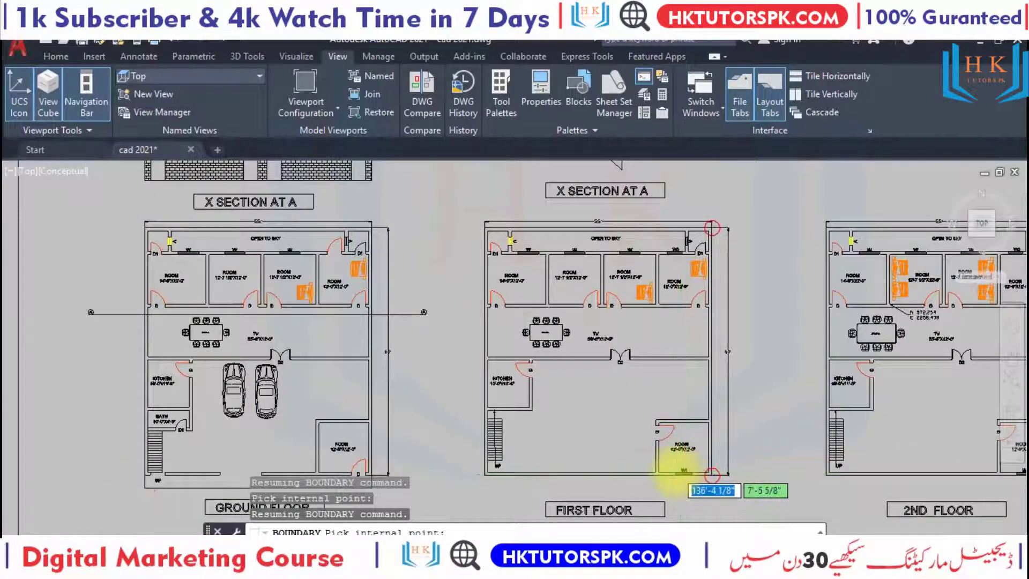
scroll(670, 470, up, 1)
scroll(657, 468, up, 2)
key(Escape)
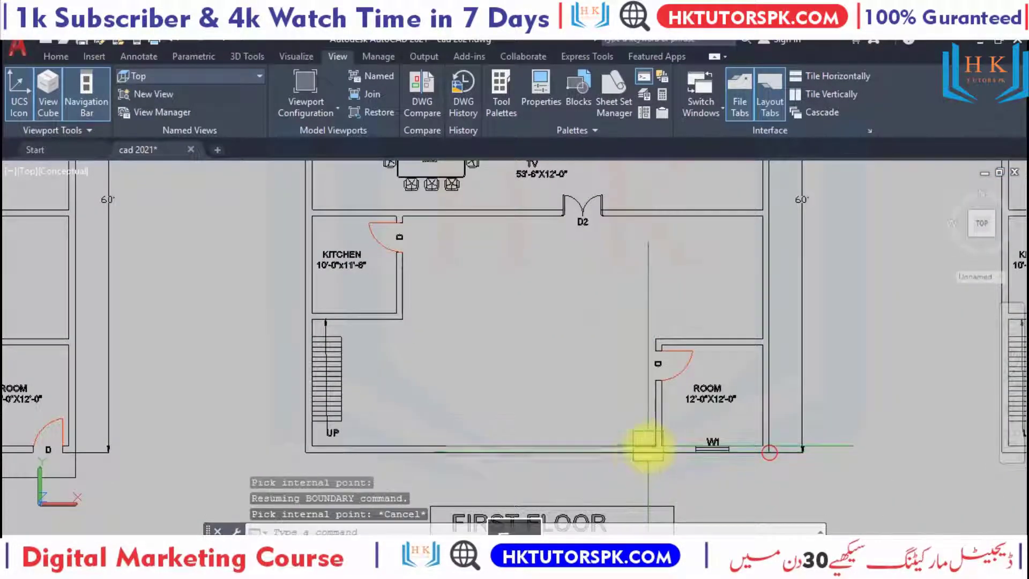
mouse_move(689, 386)
middle_down()
mouse_move(673, 338)
mouse_move(651, 523)
middle_up()
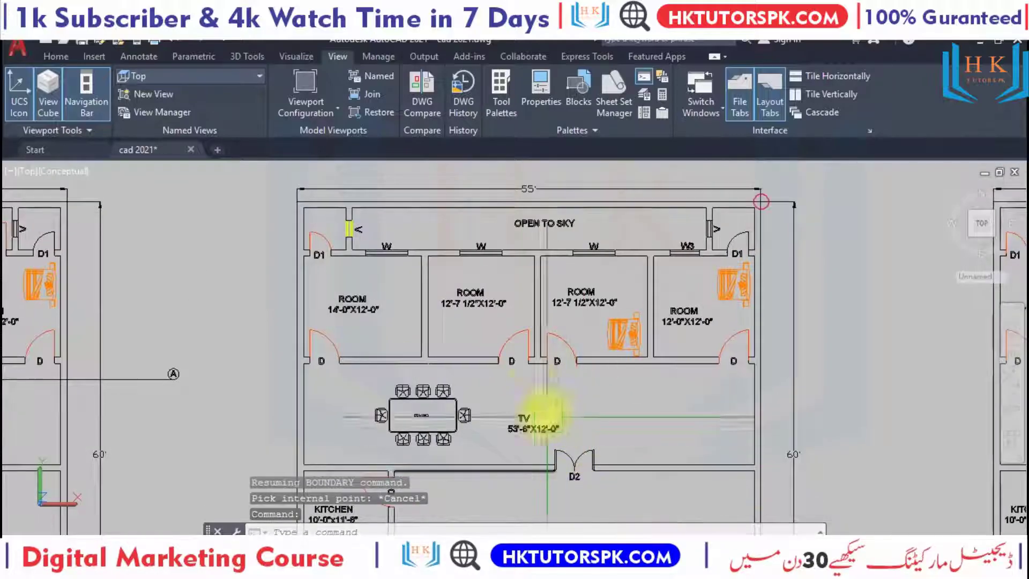
scroll(450, 339, up, 3)
key(Return)
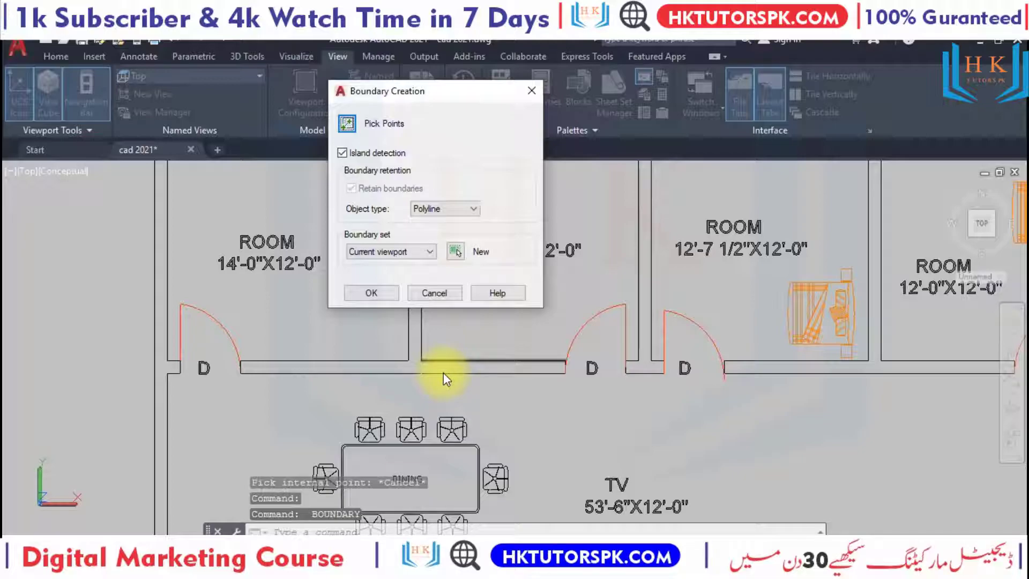
Pick an internal room point, close the closed-boundary error, and cancel BOUNDARY
key(Return)
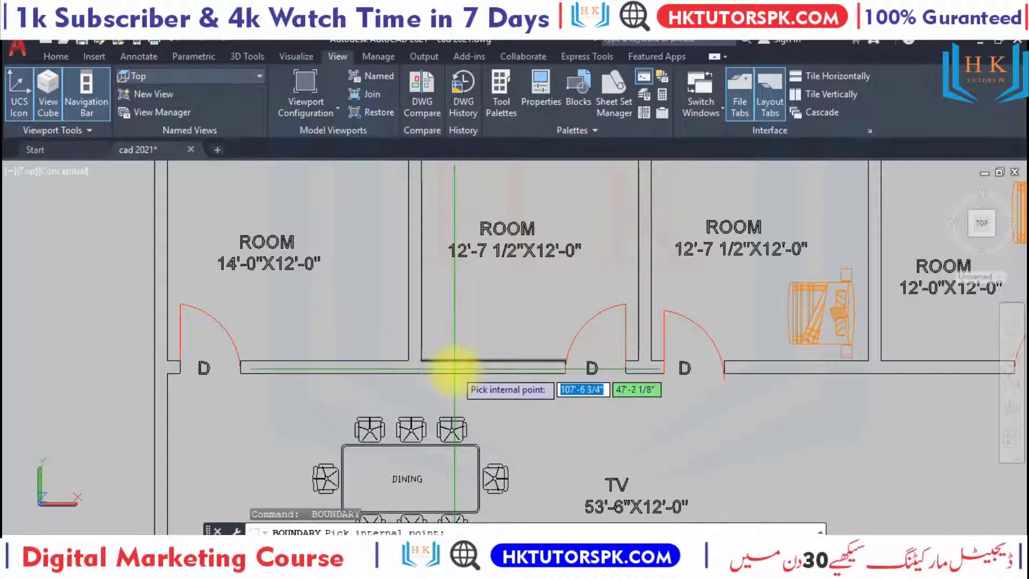
click(455, 369)
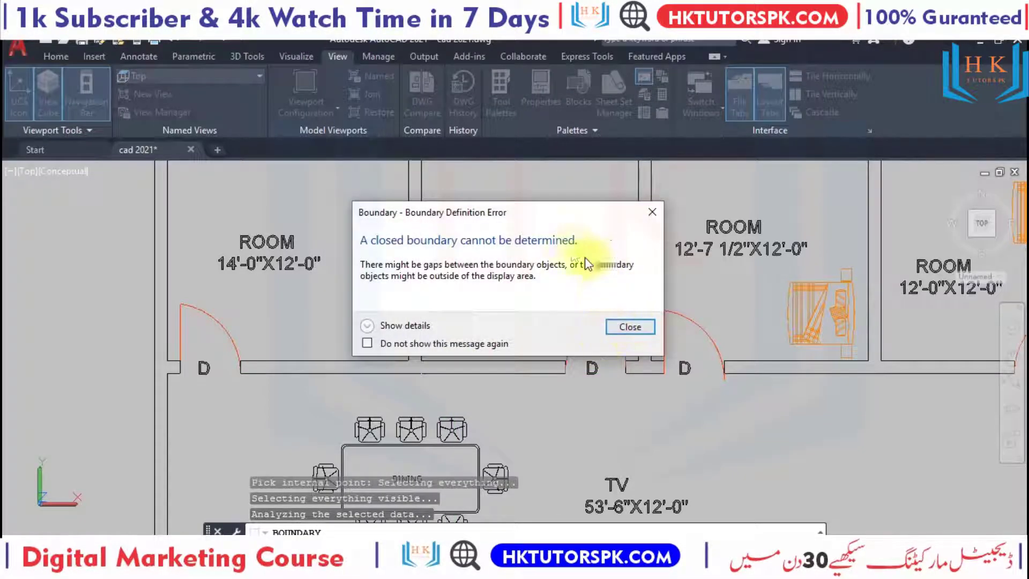
click(633, 334)
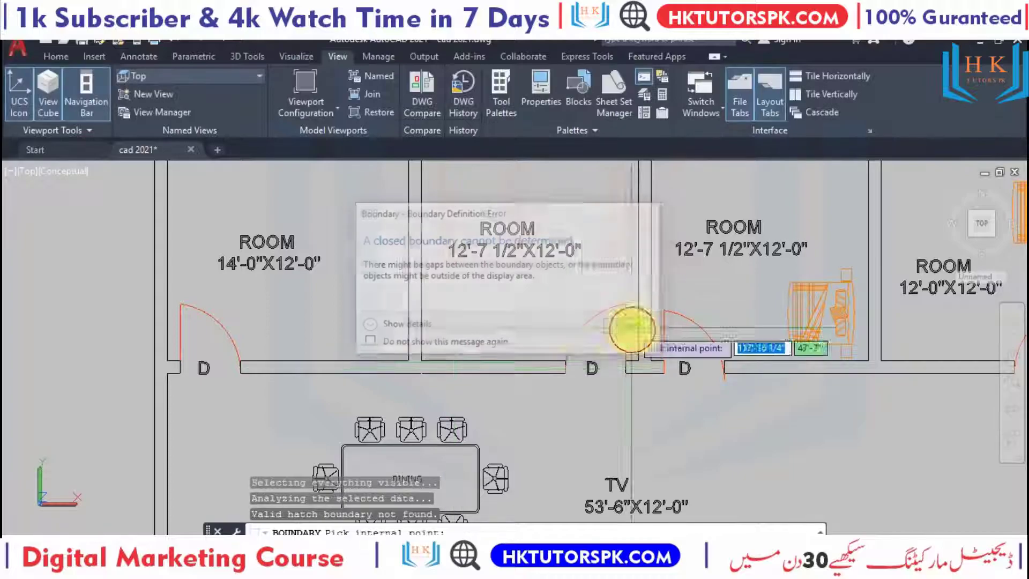
key(Escape)
Inspect the wall line below the rooms, then restart BOUNDARY with BO
click(508, 359)
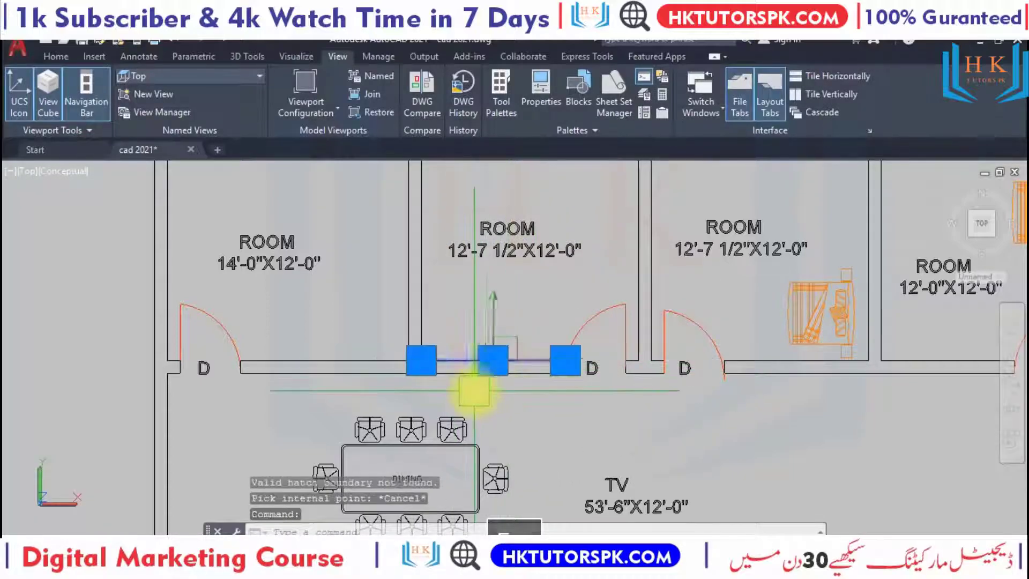
key(Escape)
click(480, 383)
scroll(483, 379, up, 5)
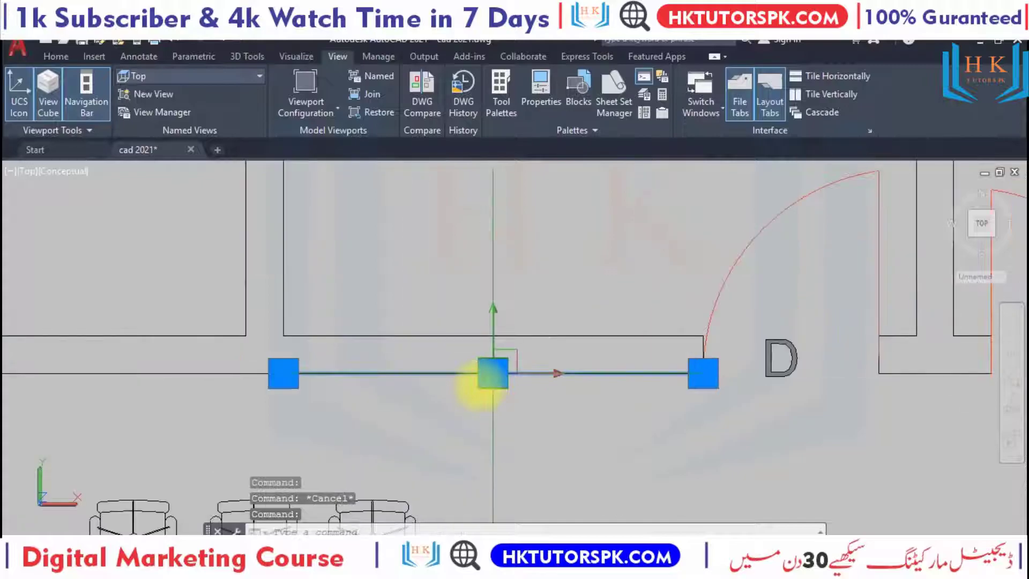
scroll(482, 379, down, 4)
middle_drag(436, 425, 489, 429)
scroll(489, 427, down, 3)
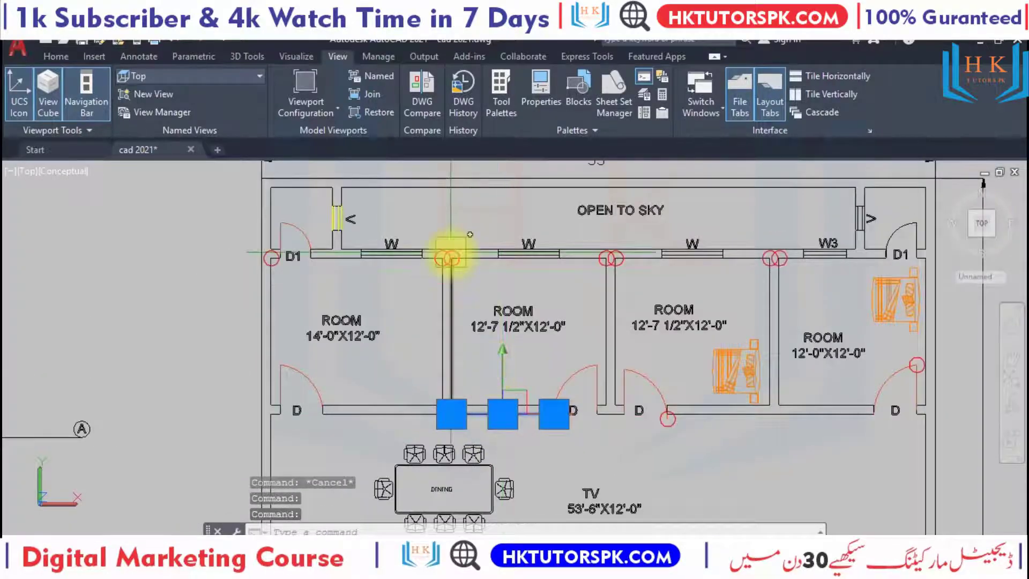
key(Escape)
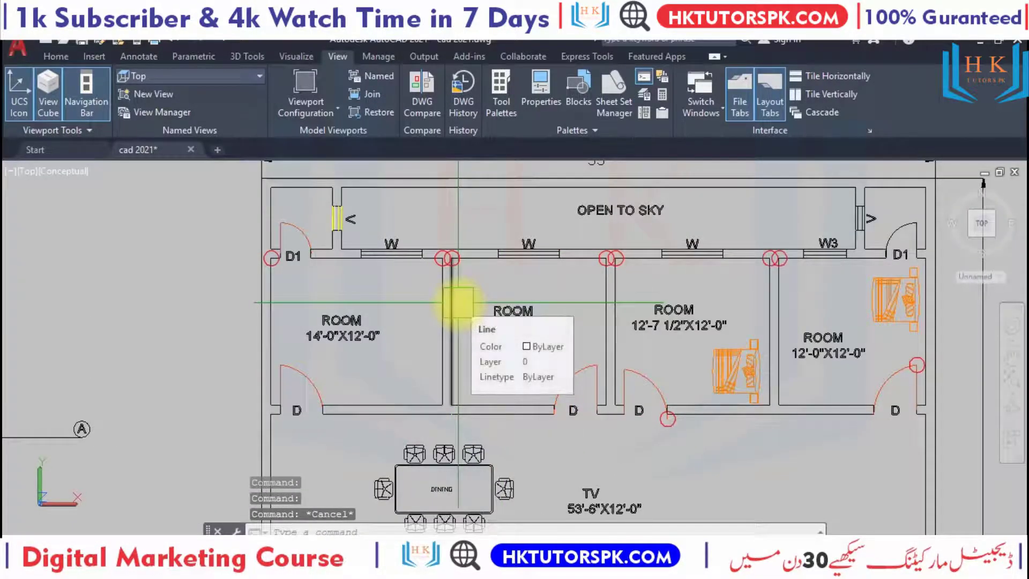
text(BO)
key(Return)
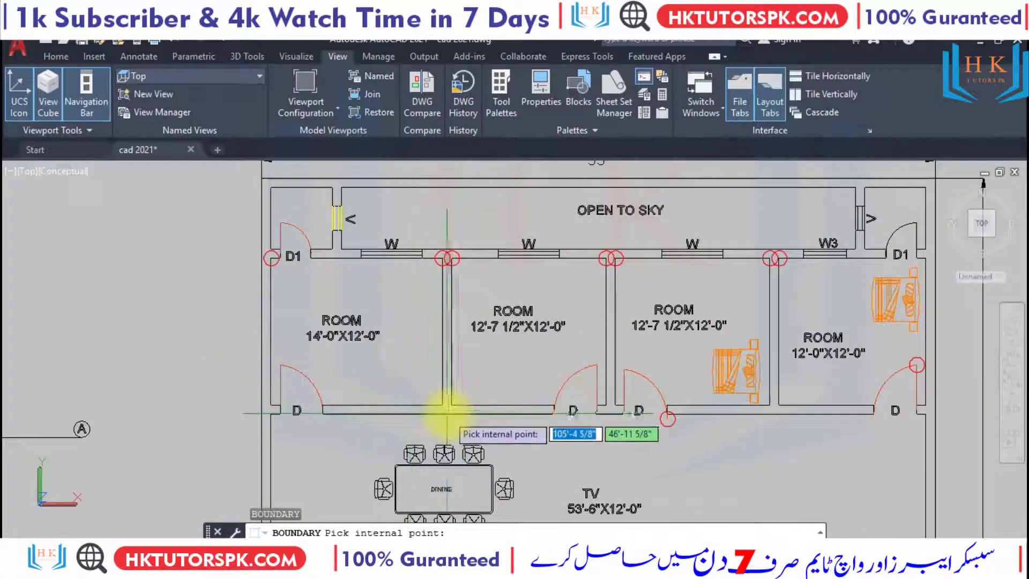
Pick a room point that detects an I-shaped wall region, cancel it, and show the preset views
click(454, 410)
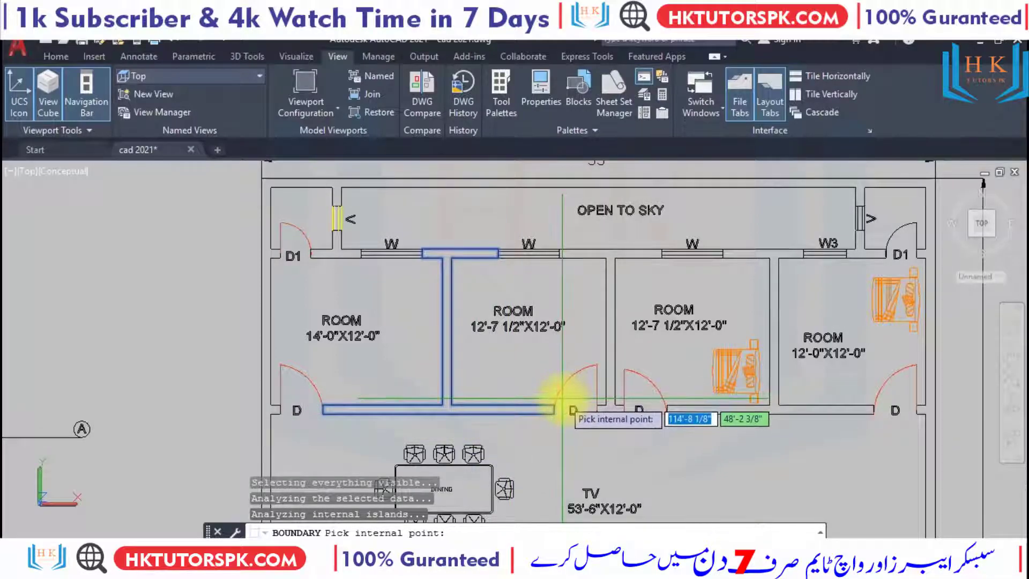
key(Escape)
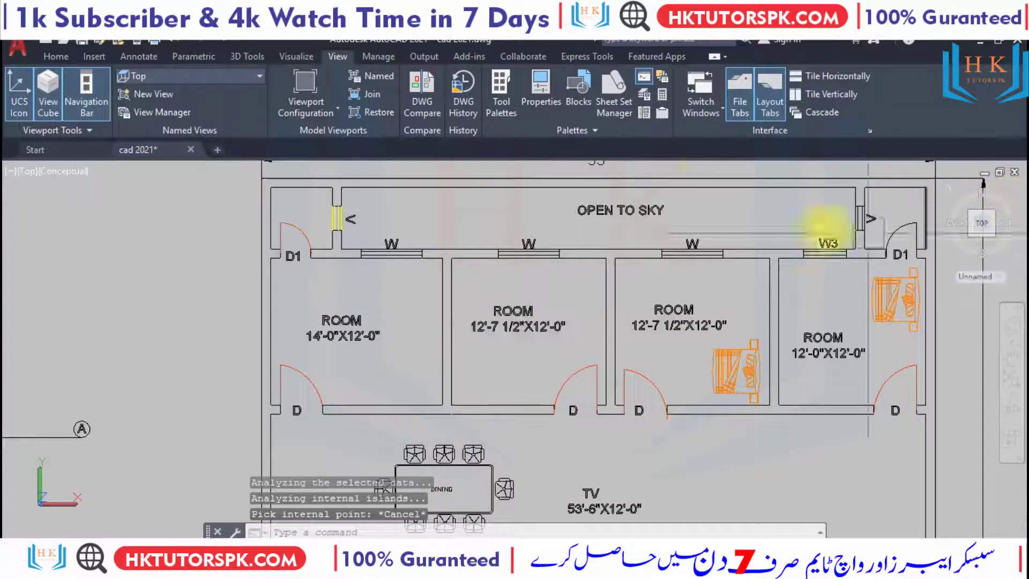
click(166, 77)
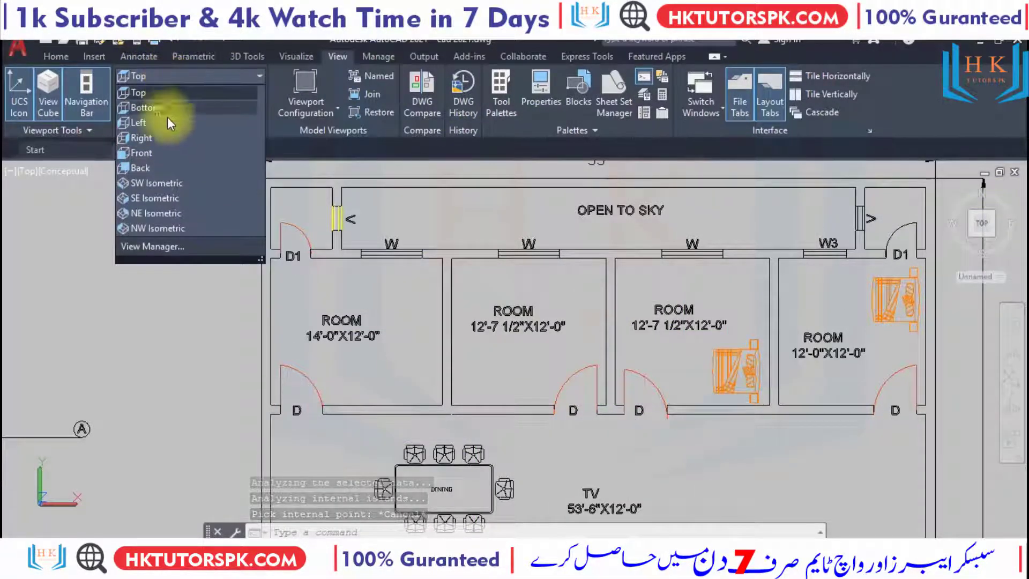
Switch to SW Isometric view and zoom onto the lower floor models
click(174, 187)
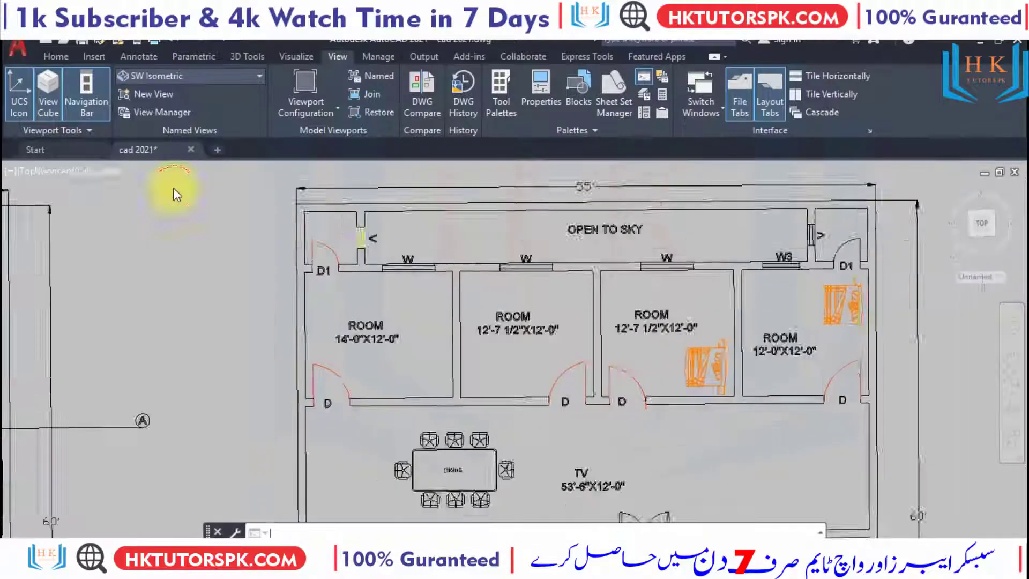
scroll(603, 275, up, 5)
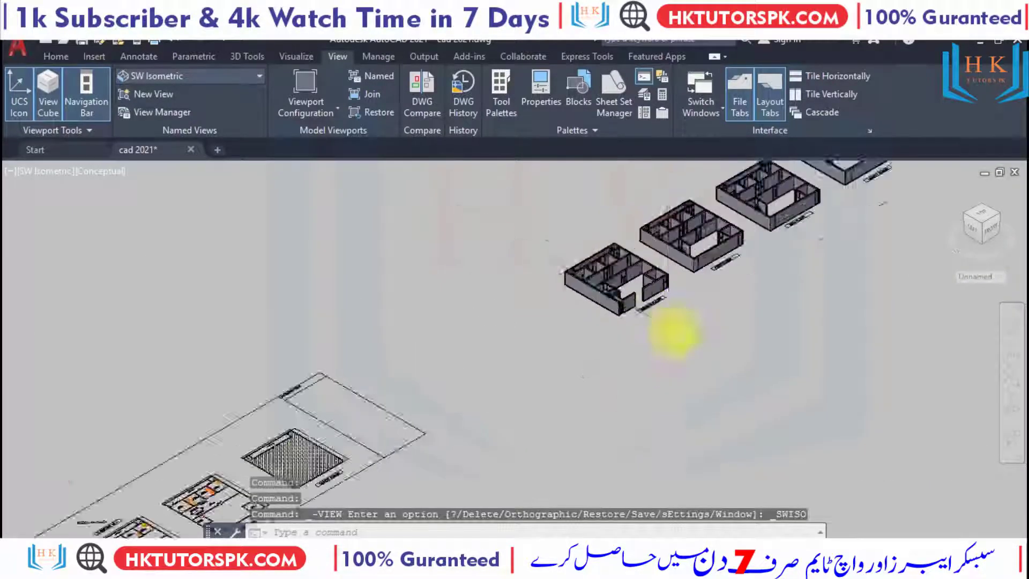
scroll(672, 333, up, 3)
middle_drag(661, 294, 397, 420)
scroll(526, 343, down, 3)
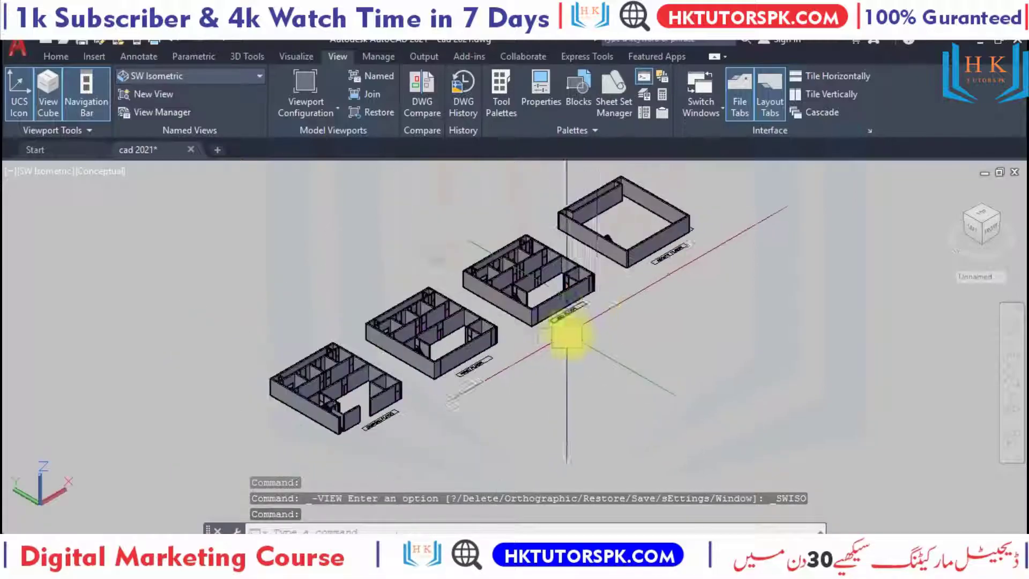
scroll(542, 397, up, 1)
scroll(539, 392, up, 3)
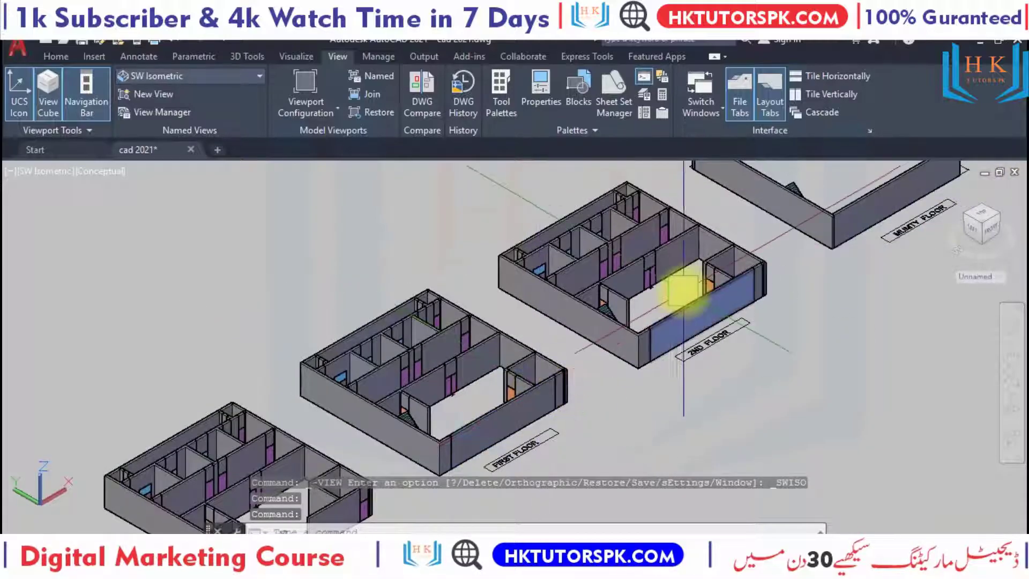
scroll(677, 287, down, 1)
scroll(360, 338, up, 5)
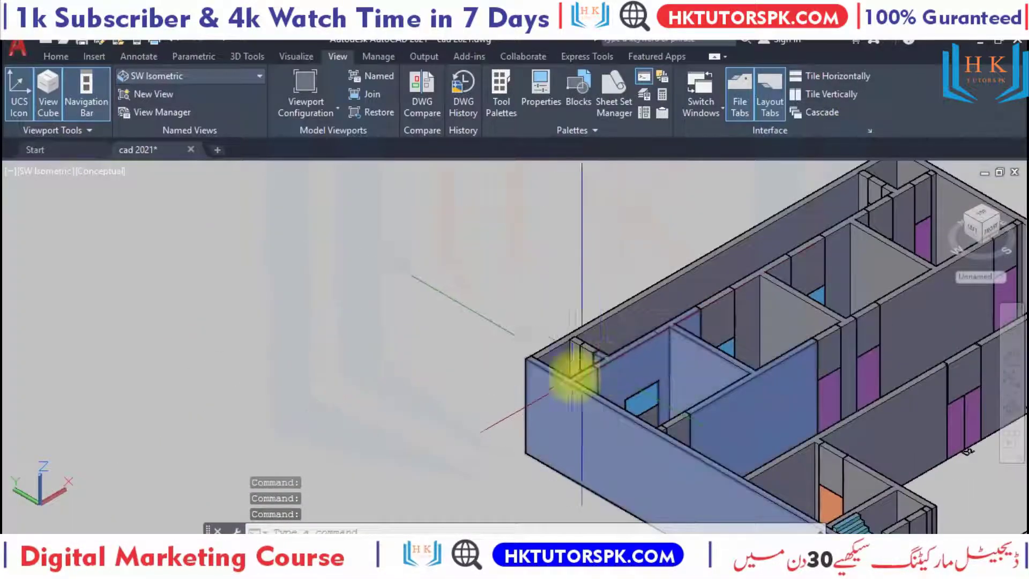
mouse_move(570, 367)
middle_down()
mouse_move(306, 324)
mouse_move(246, 338)
mouse_move(209, 366)
middle_up()
scroll(219, 364, up, 2)
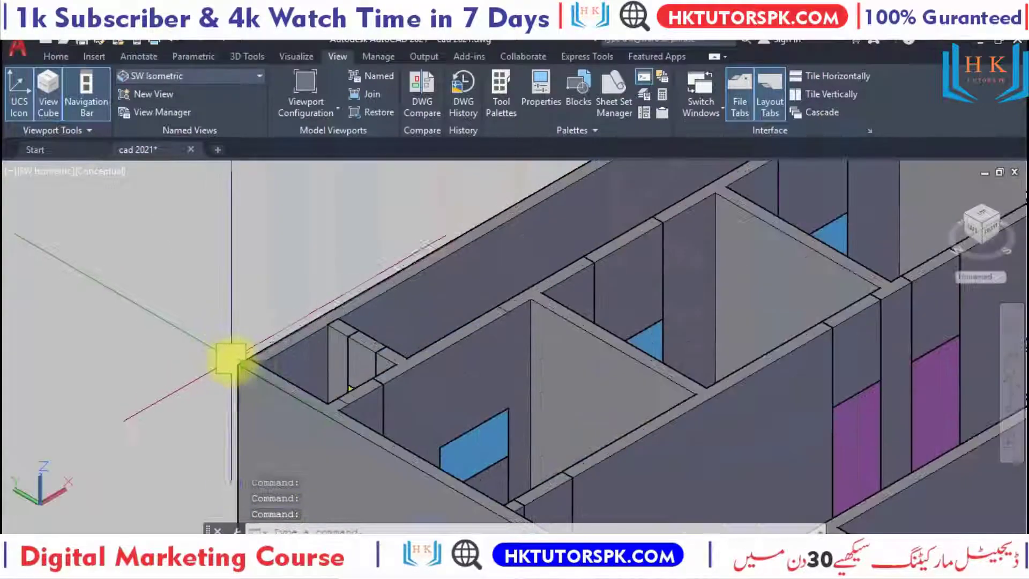
scroll(236, 364, down, 3)
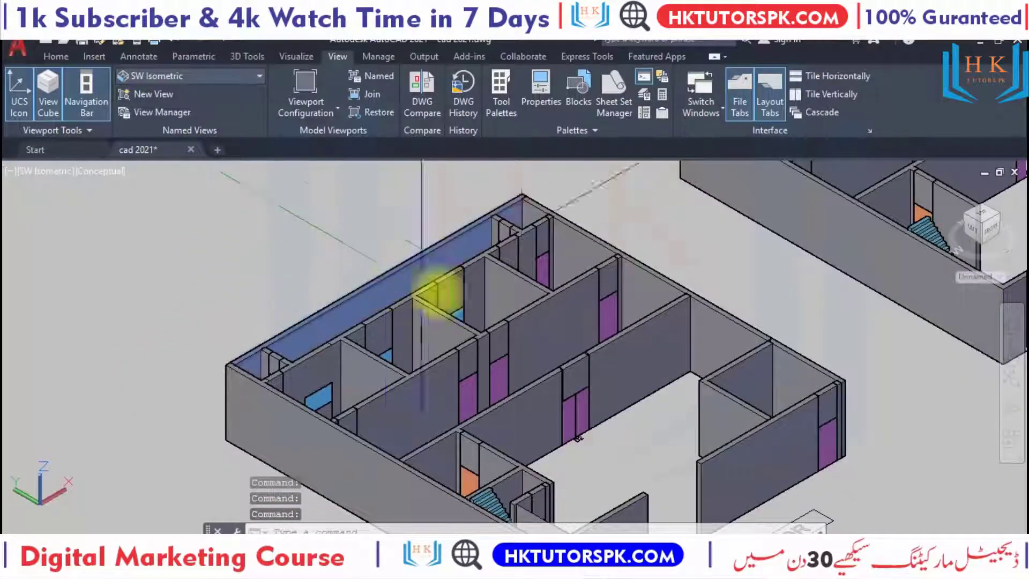
Pan and zoom to frame the GROUND FLOOR label and the upper floors
middle_drag(860, 390, 828, 310)
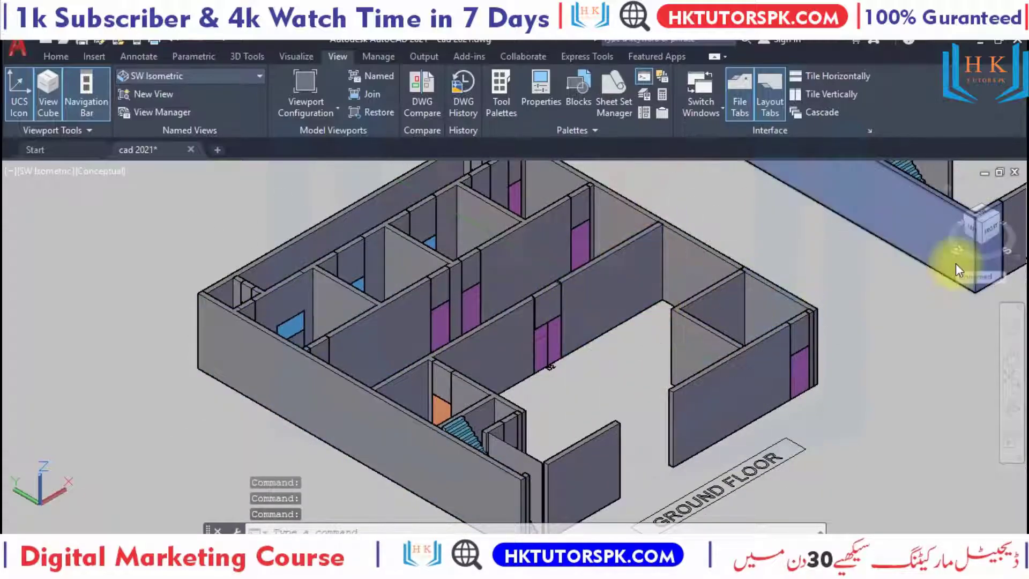
mouse_move(855, 317)
middle_down()
mouse_move(822, 329)
mouse_move(796, 418)
middle_up()
scroll(782, 407, down, 3)
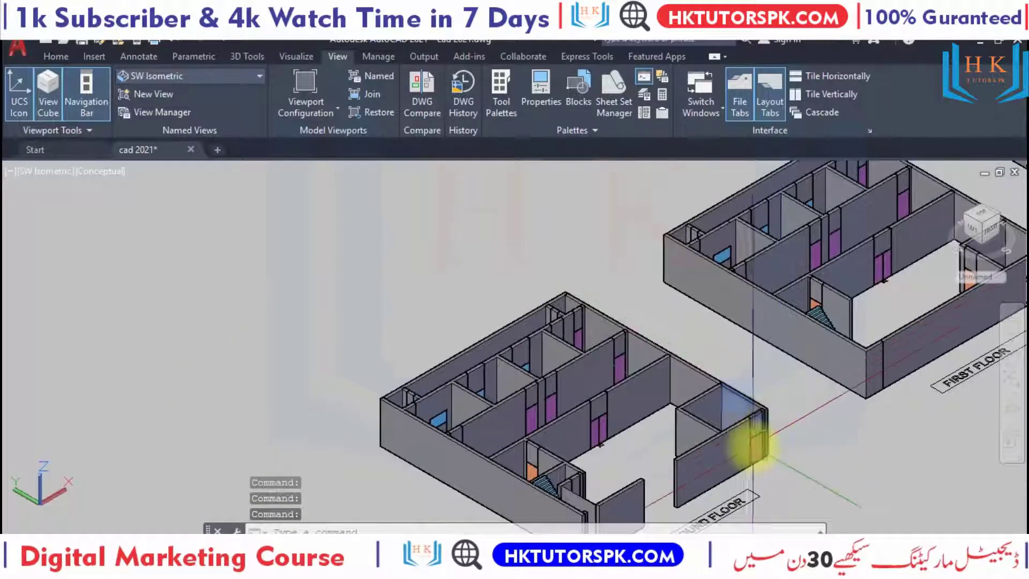
scroll(713, 408, up, 1)
scroll(673, 368, up, 2)
scroll(673, 349, up, 2)
scroll(735, 340, up, 2)
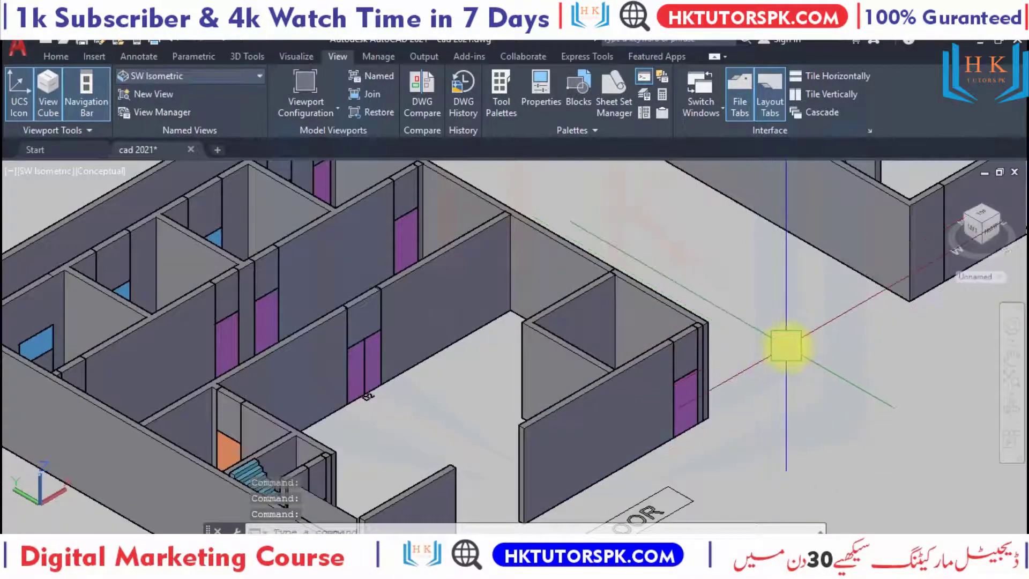
scroll(786, 345, down, 2)
scroll(702, 361, down, 2)
mouse_move(703, 361)
middle_down()
mouse_move(428, 368)
mouse_move(609, 288)
middle_up()
scroll(436, 369, down, 4)
scroll(494, 287, up, 3)
Orbit the ground, first and 2nd floor models toward a near-top view
click(261, 211)
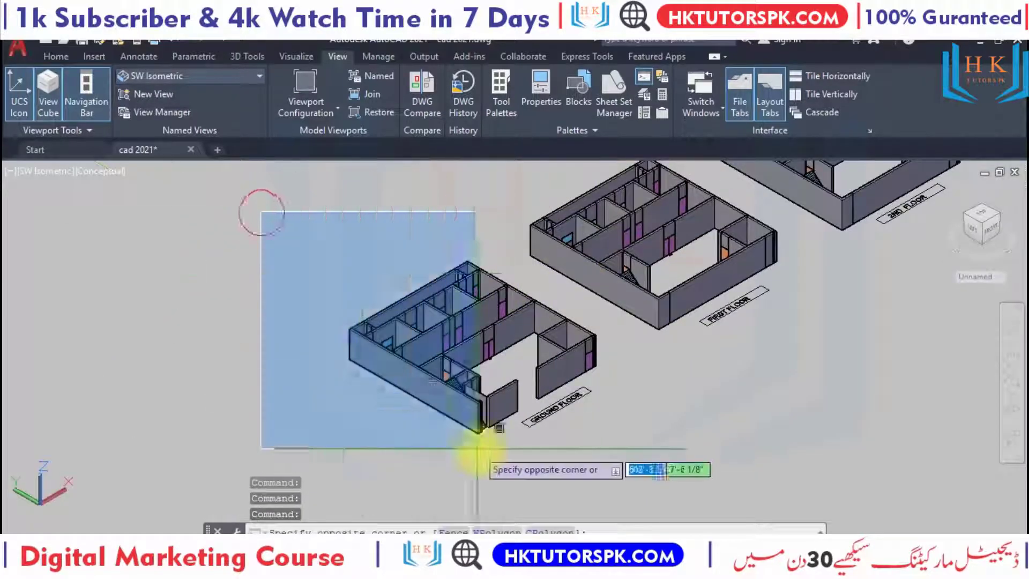
key(Escape)
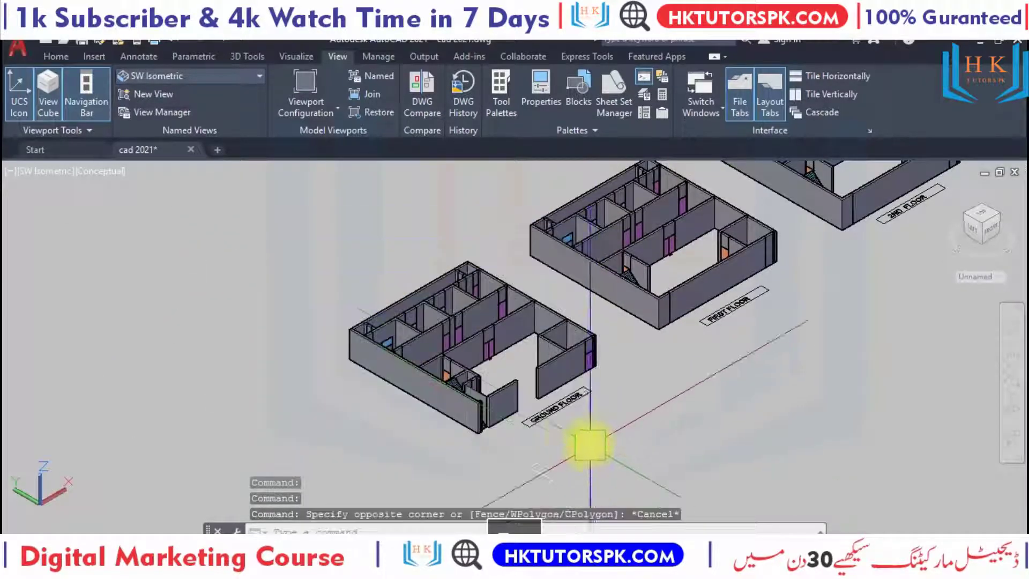
click(1011, 412)
drag(627, 402, 575, 422)
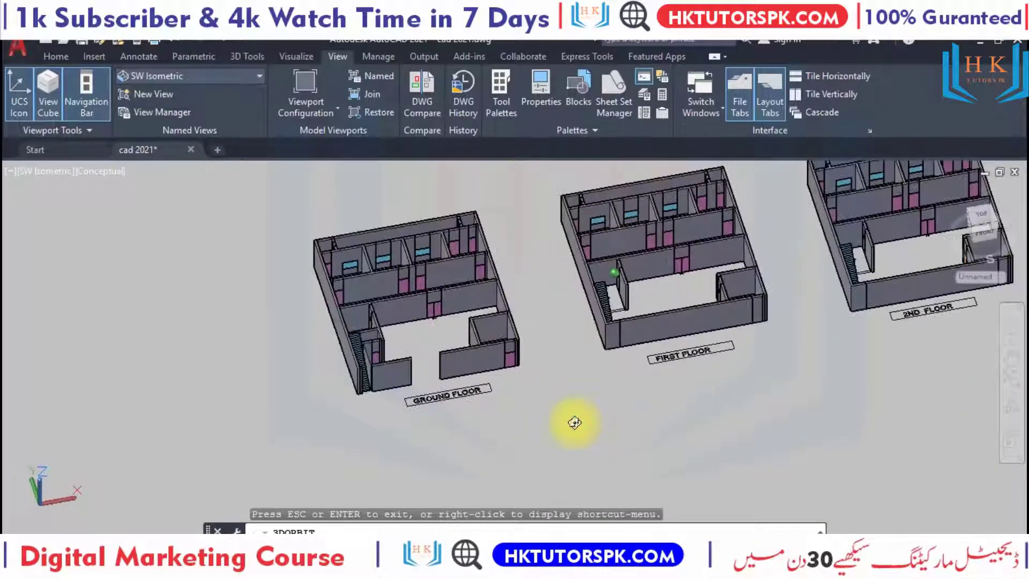
mouse_move(530, 326)
mouse_down()
mouse_move(716, 375)
mouse_move(677, 453)
mouse_move(646, 464)
mouse_move(663, 474)
mouse_move(650, 473)
mouse_up()
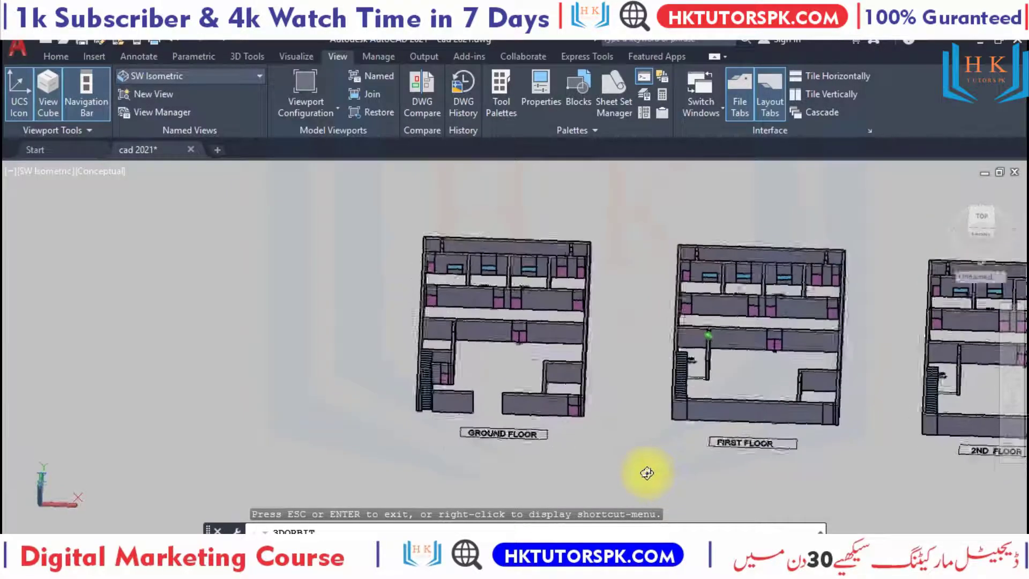
Copy the 325-object ground floor model and paste it above the row of floors
key(Escape)
drag(615, 205, 358, 467)
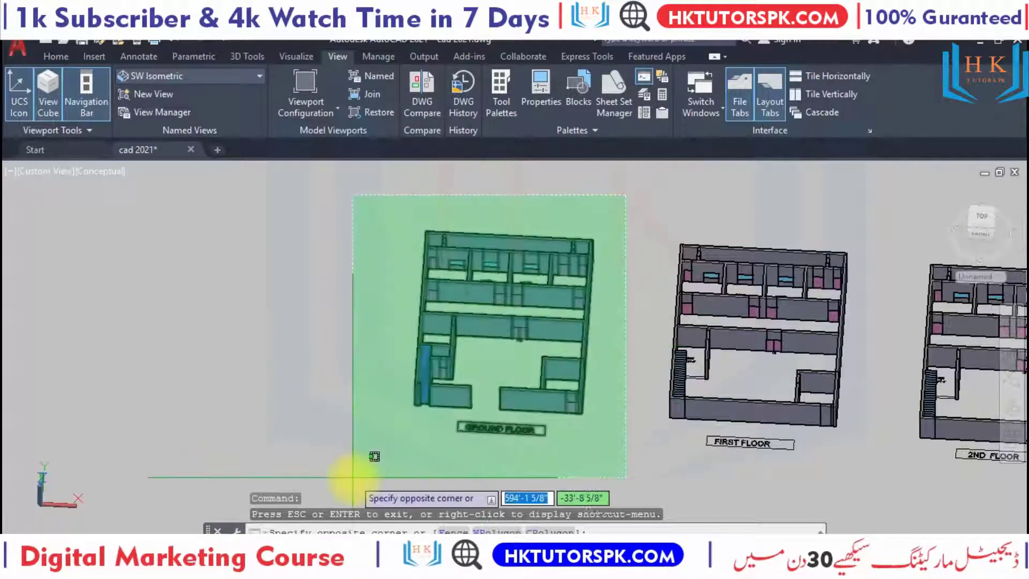
key(ctrl+c)
key(ctrl+v)
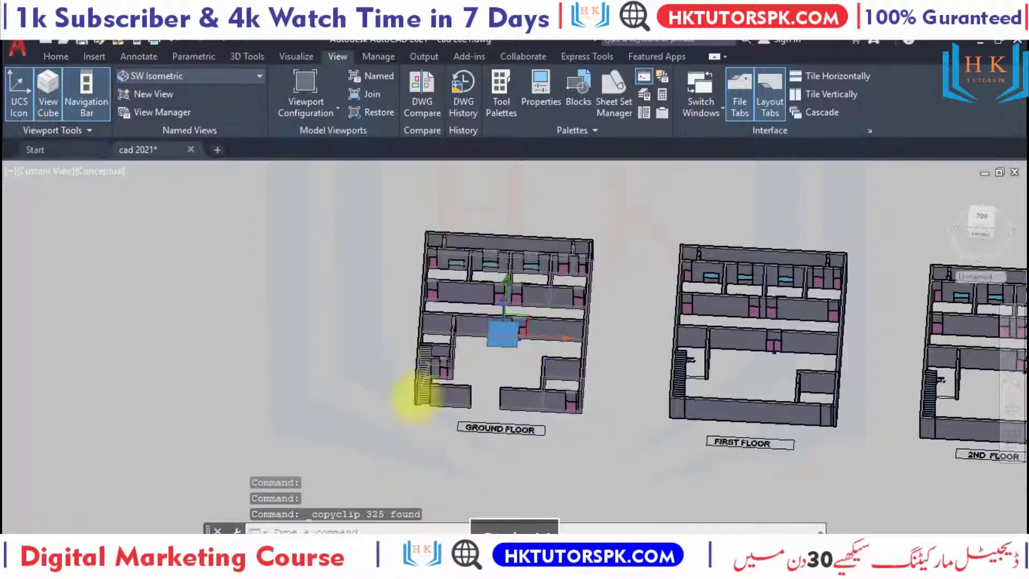
mouse_move(409, 395)
middle_down()
mouse_move(501, 409)
mouse_move(567, 466)
middle_up()
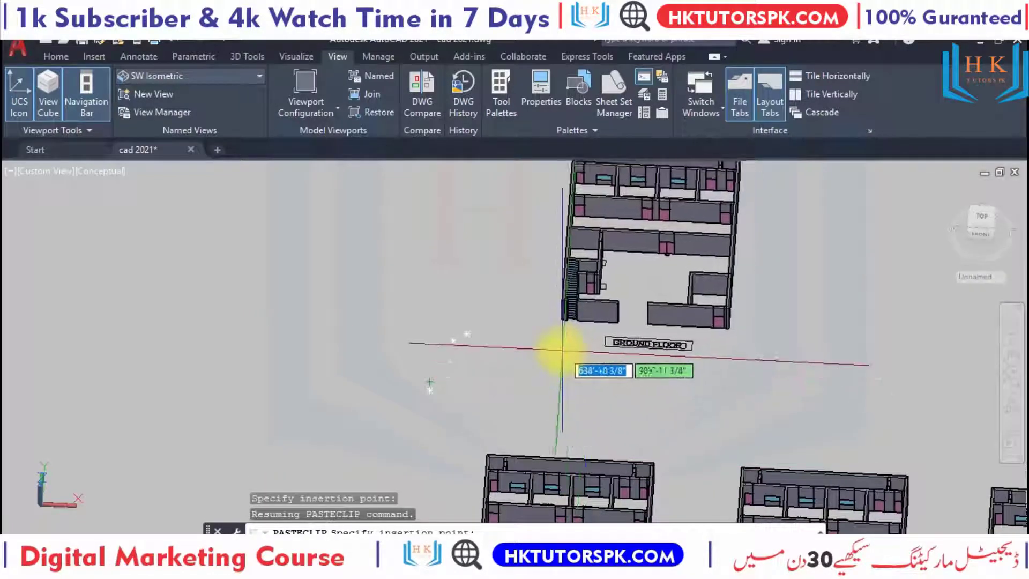
click(561, 319)
scroll(610, 346, down, 4)
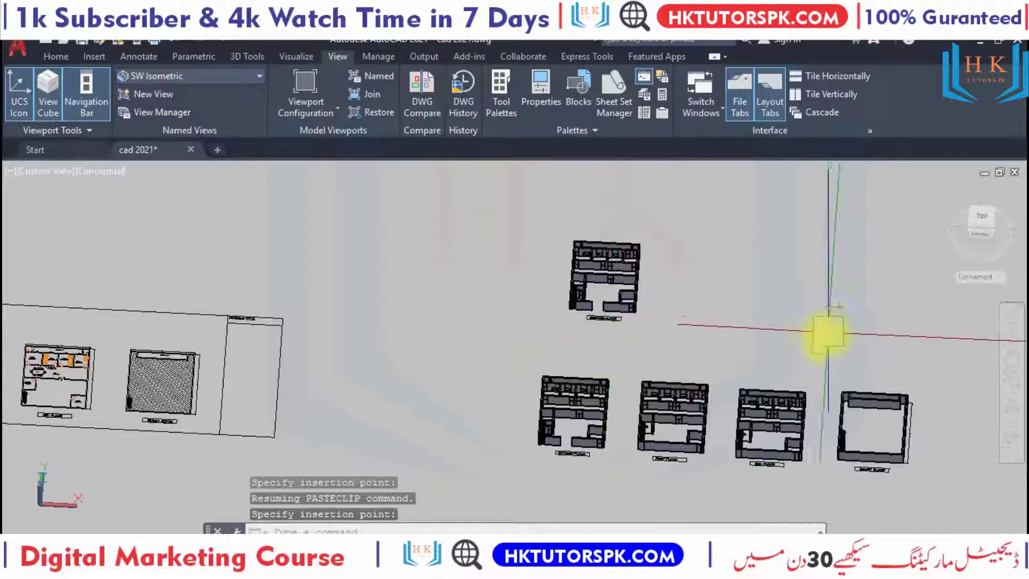
scroll(748, 370, up, 4)
click(719, 321)
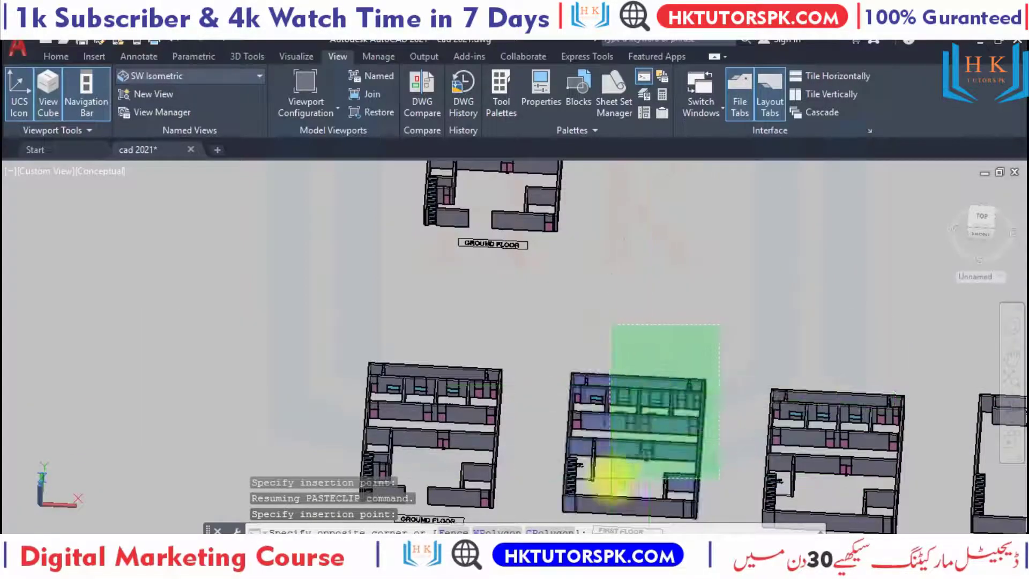
Select the 306-object floor model and start COPY (CO)
middle_drag(609, 461, 620, 318)
scroll(620, 318, up, 3)
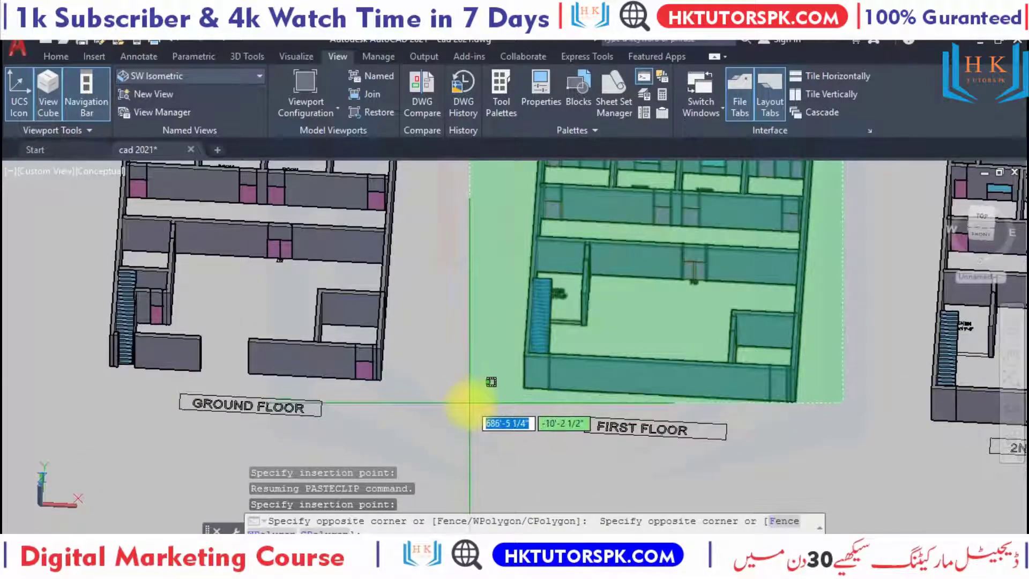
click(471, 405)
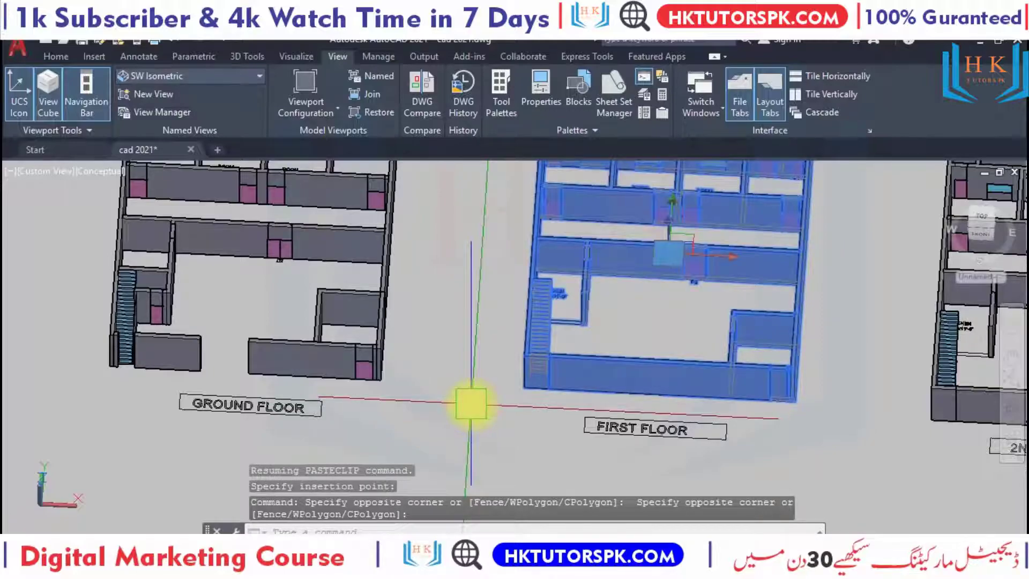
text(CO)
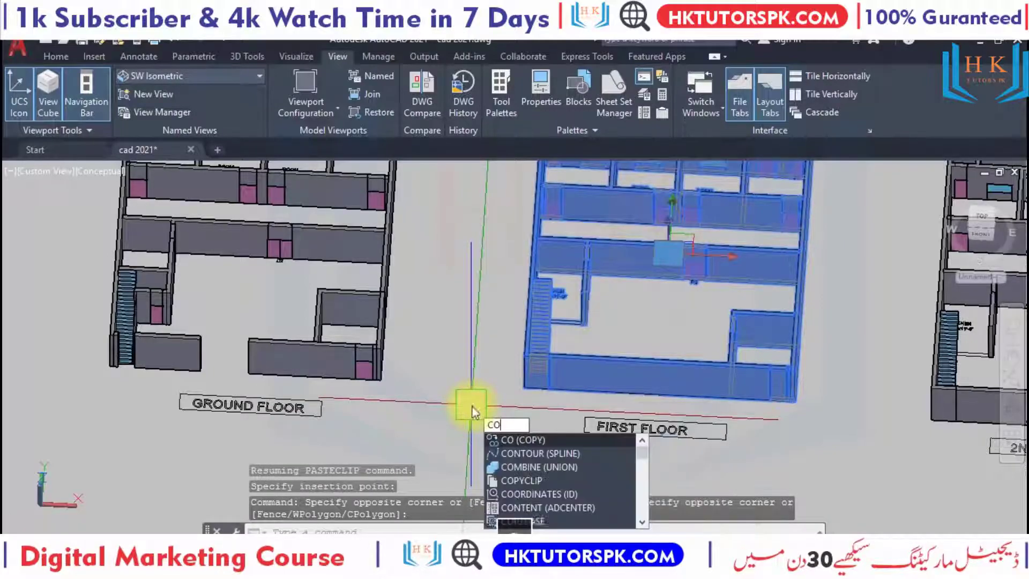
key(Return)
Set the copy's base point, place the floor on the ground-floor corner, and end COPY
scroll(583, 337, up, 4)
scroll(590, 300, up, 2)
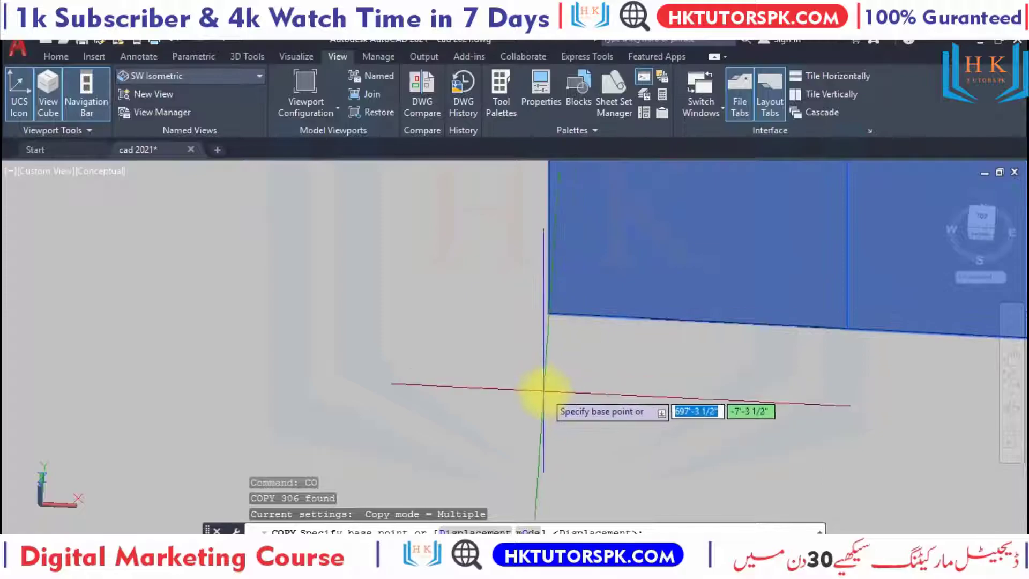
scroll(533, 375, up, 2)
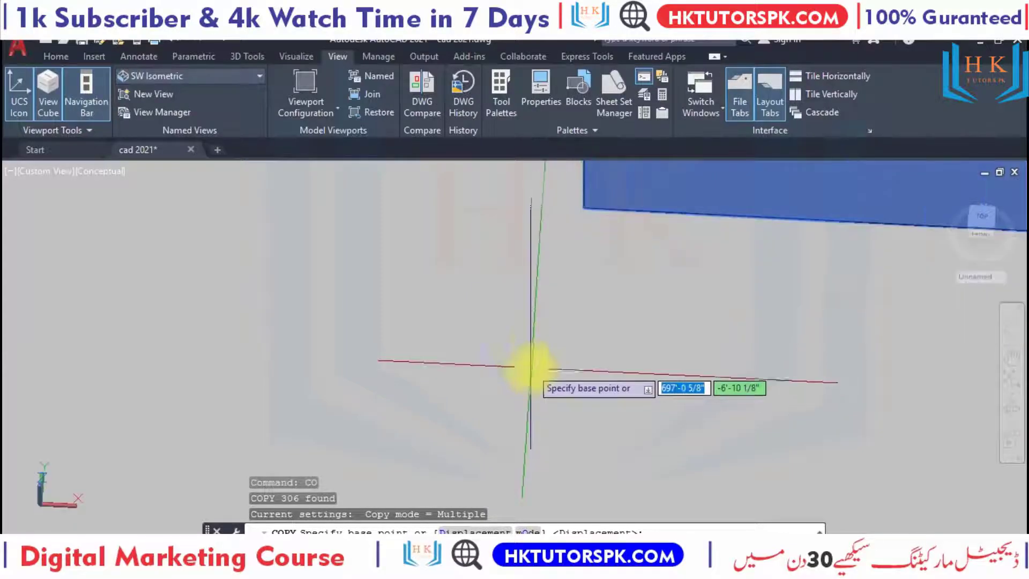
click(585, 207)
scroll(589, 242, down, 3)
scroll(471, 290, down, 2)
scroll(848, 320, up, 3)
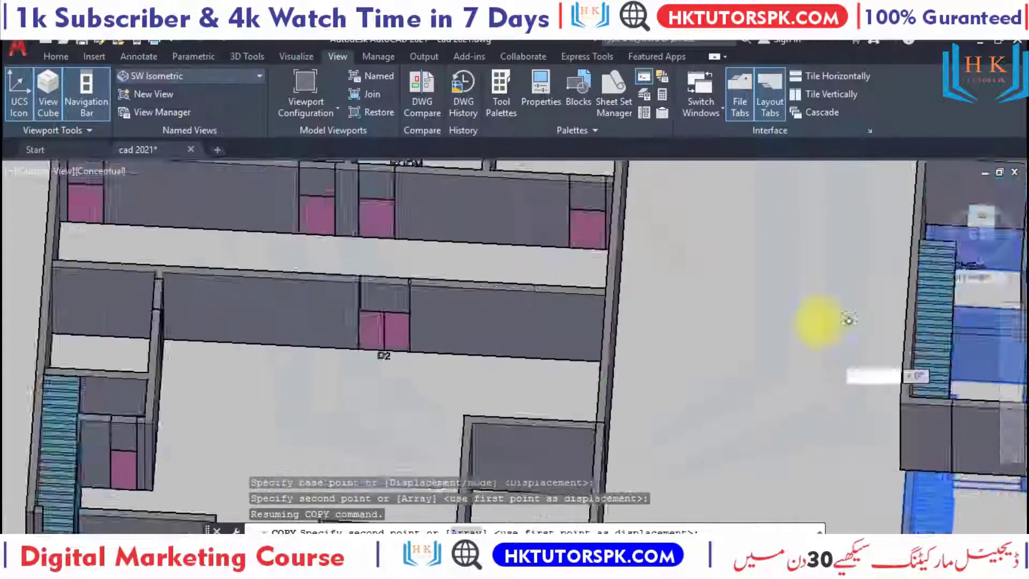
scroll(849, 320, down, 3)
scroll(712, 432, up, 2)
scroll(593, 361, up, 2)
scroll(557, 311, up, 1)
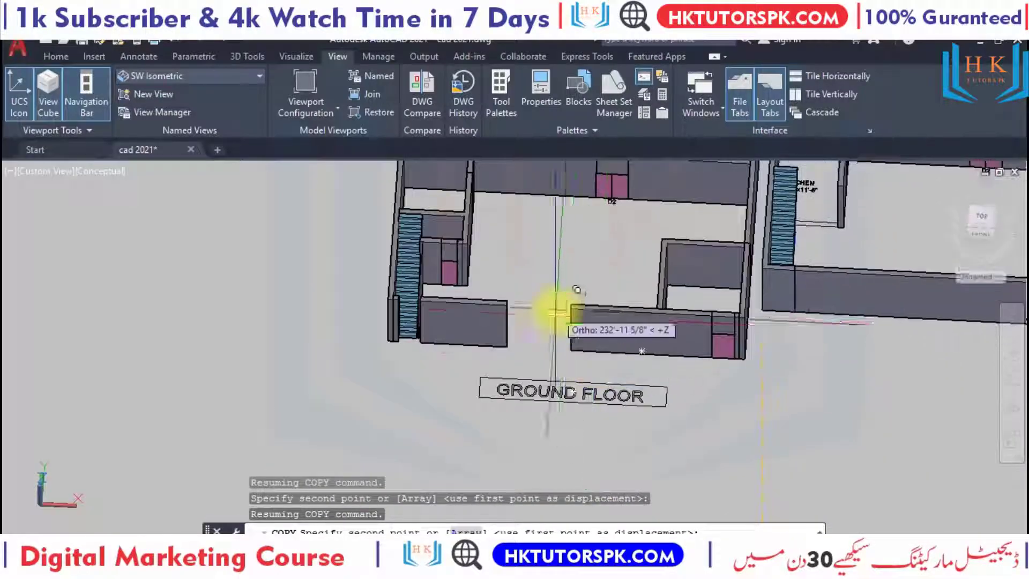
scroll(558, 311, up, 1)
scroll(237, 268, up, 2)
scroll(128, 322, up, 2)
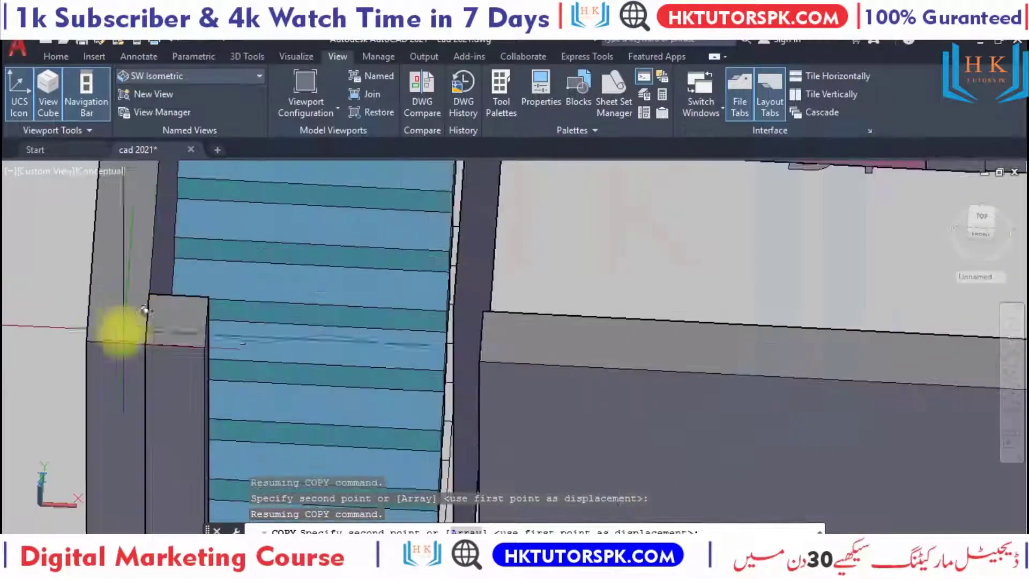
scroll(107, 321, down, 2)
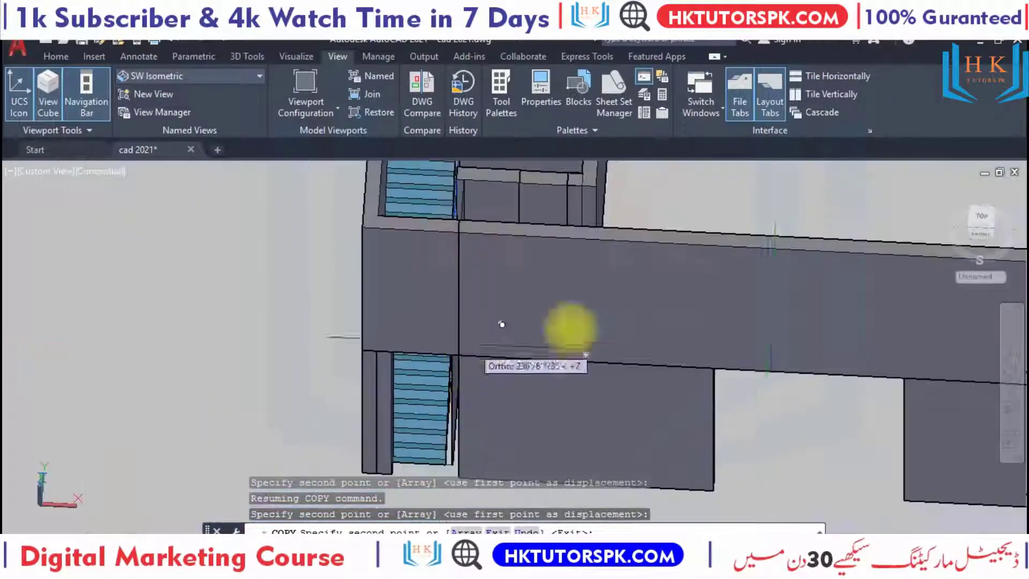
scroll(570, 333, down, 1)
scroll(834, 259, up, 2)
middle_drag(834, 259, 547, 332)
scroll(597, 287, down, 2)
scroll(620, 299, down, 2)
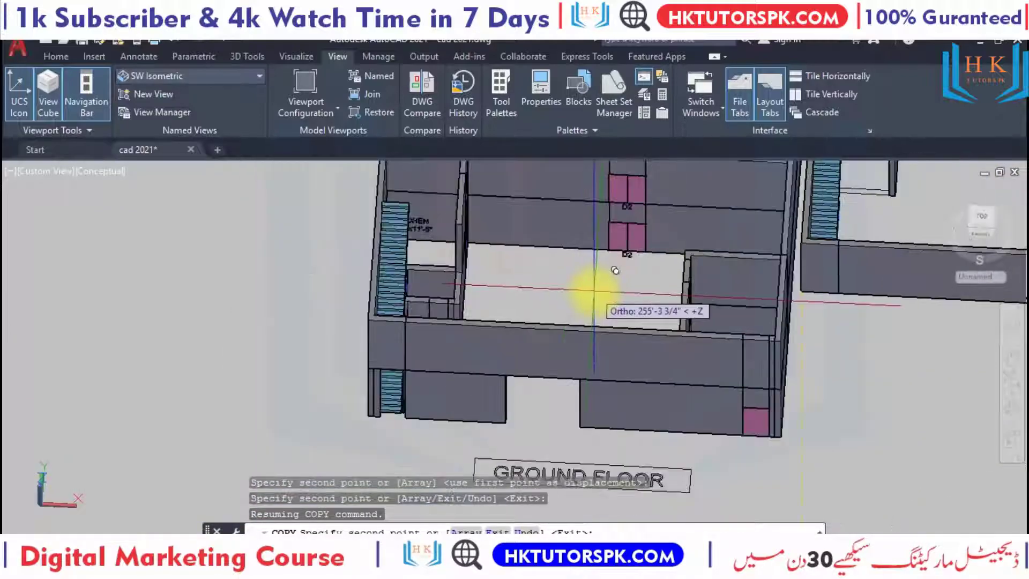
middle_drag(621, 299, 379, 402)
key(Escape)
scroll(614, 399, down, 5)
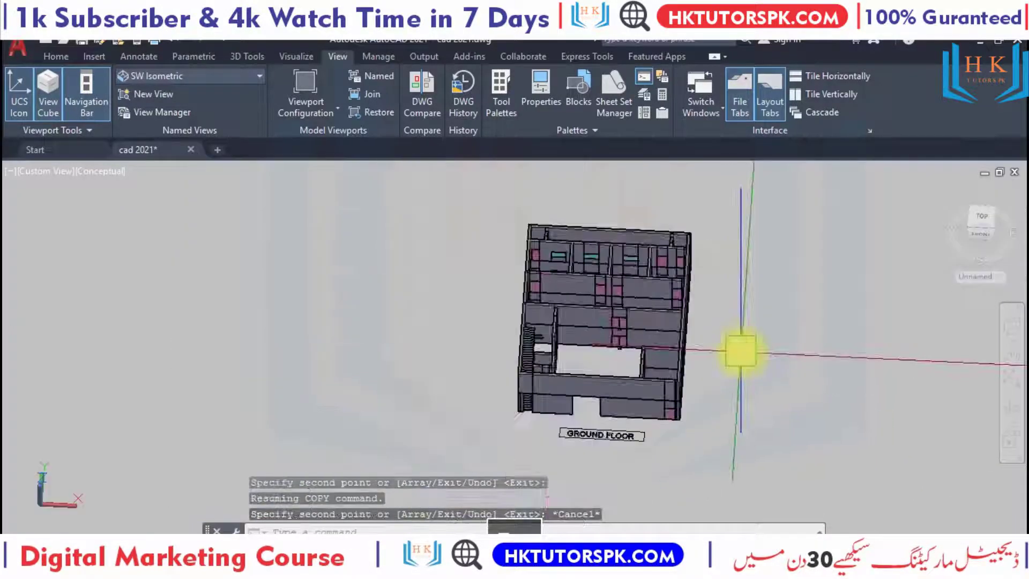
click(1013, 413)
mouse_move(689, 390)
mouse_down()
mouse_move(657, 337)
mouse_move(580, 411)
mouse_up()
drag(619, 379, 601, 312)
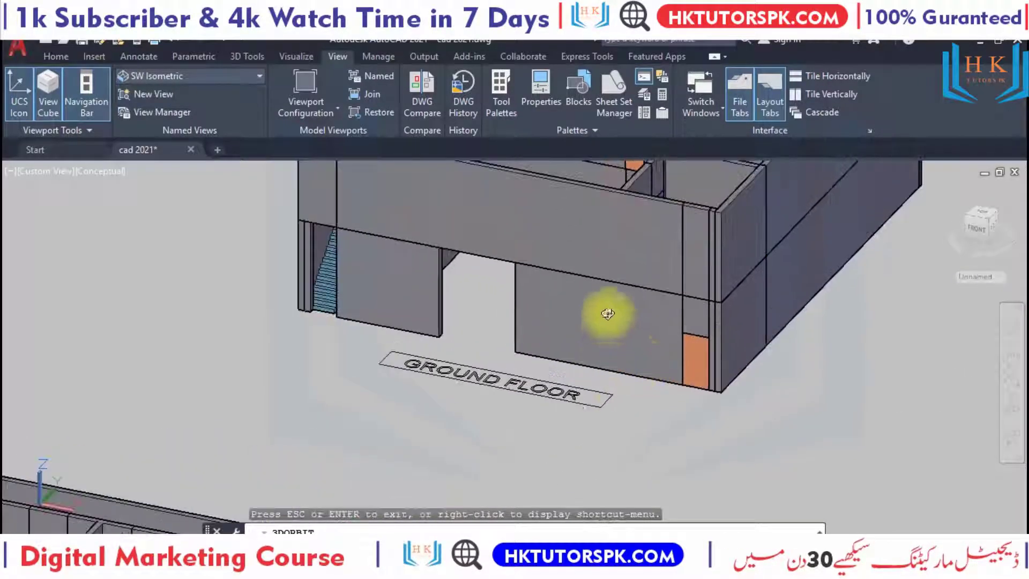
scroll(639, 333, up, 3)
mouse_move(722, 323)
mouse_down()
mouse_move(712, 390)
mouse_move(685, 436)
mouse_move(712, 425)
mouse_move(749, 376)
mouse_up()
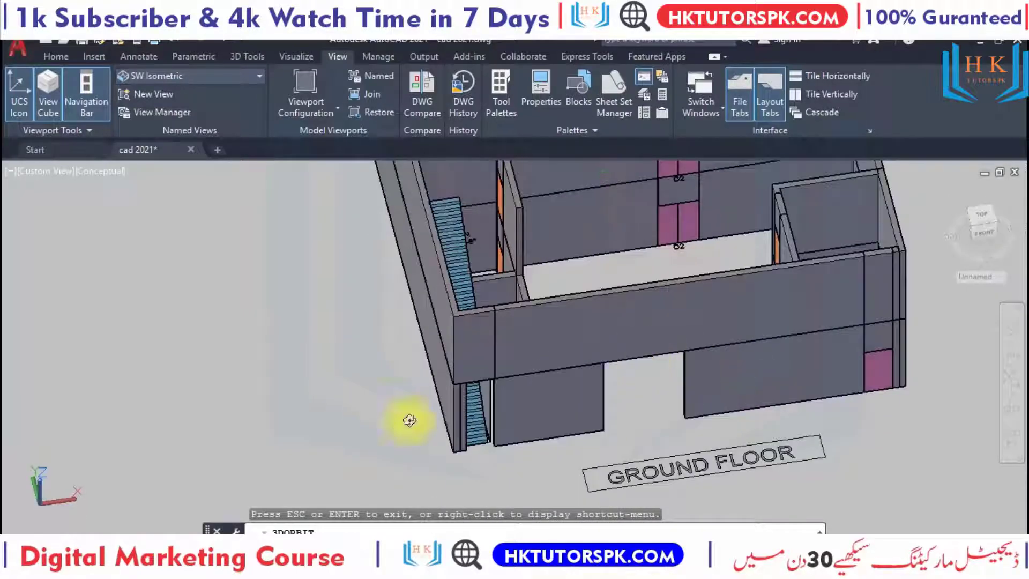
mouse_move(409, 420)
mouse_down()
mouse_move(376, 425)
mouse_move(593, 448)
mouse_up()
scroll(563, 436, up, 2)
scroll(536, 437, up, 2)
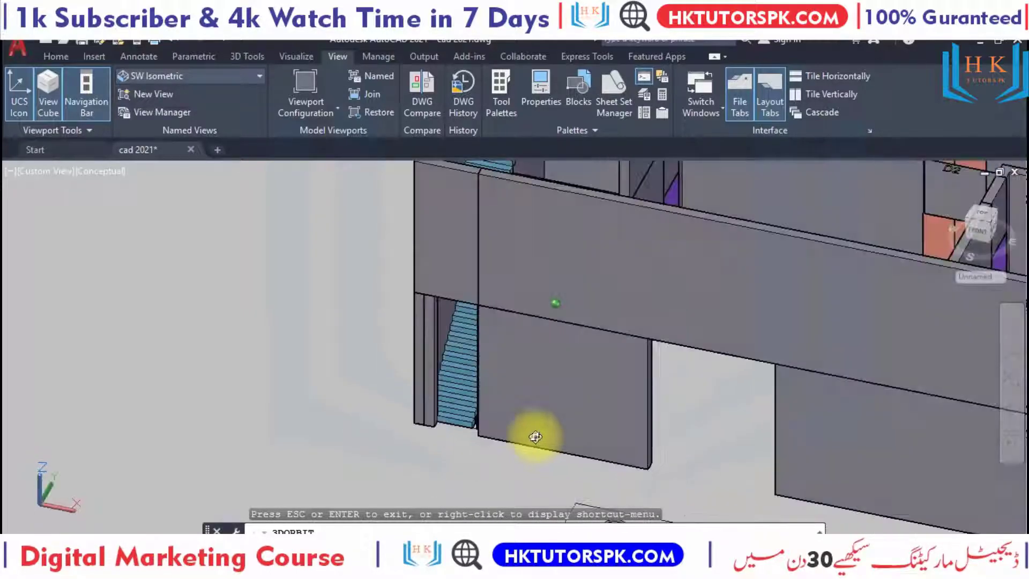
mouse_move(643, 236)
mouse_down()
mouse_move(558, 314)
mouse_move(533, 269)
mouse_move(488, 259)
mouse_move(533, 230)
mouse_move(503, 336)
mouse_move(533, 291)
mouse_move(607, 242)
mouse_move(682, 253)
mouse_move(602, 280)
mouse_move(459, 391)
mouse_move(466, 384)
mouse_move(453, 376)
mouse_up()
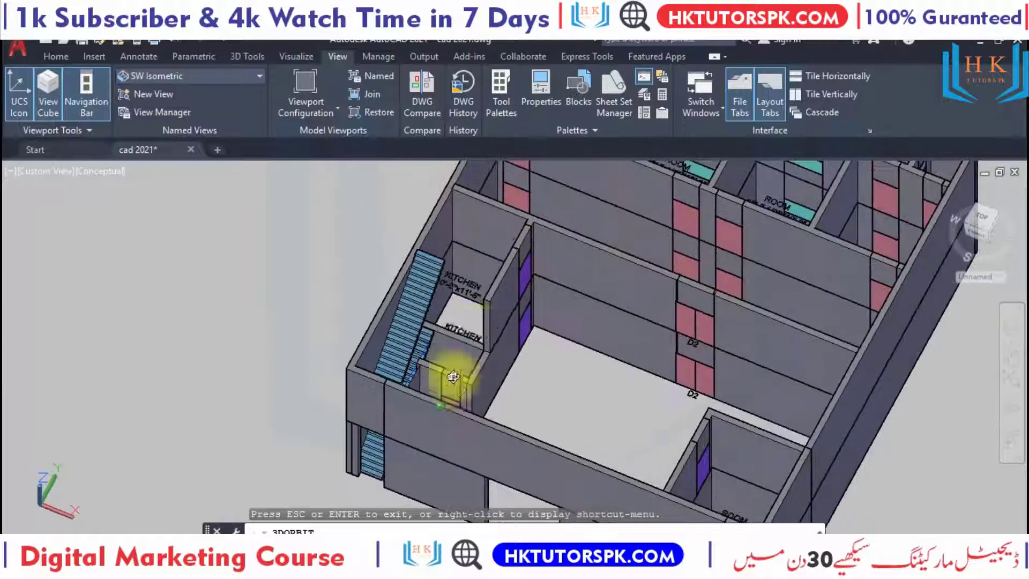
middle_drag(749, 231, 598, 355)
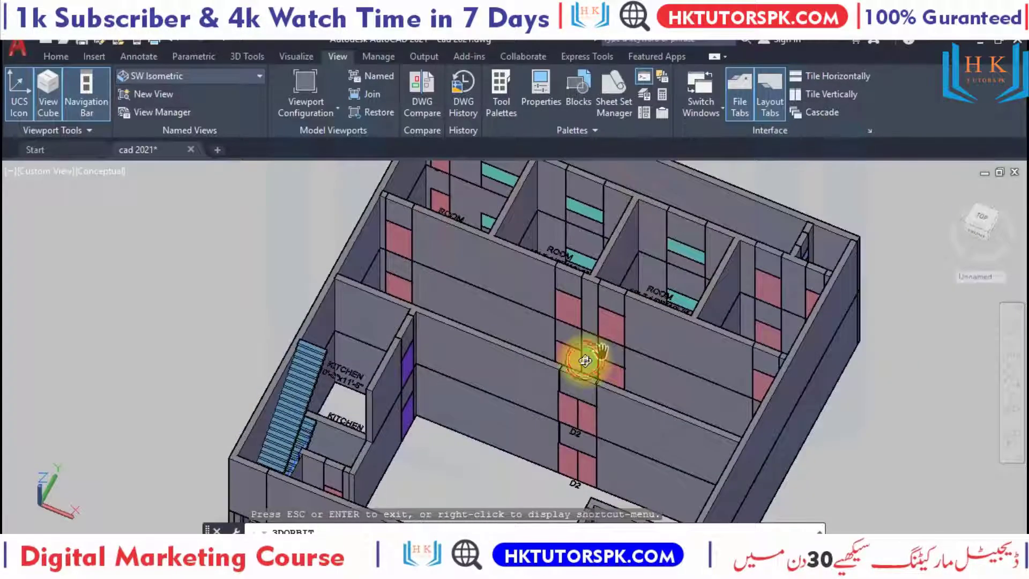
mouse_move(585, 361)
mouse_down()
mouse_move(570, 379)
mouse_move(574, 395)
mouse_move(575, 350)
mouse_move(593, 338)
mouse_move(593, 379)
mouse_move(415, 516)
mouse_up()
drag(428, 380, 425, 499)
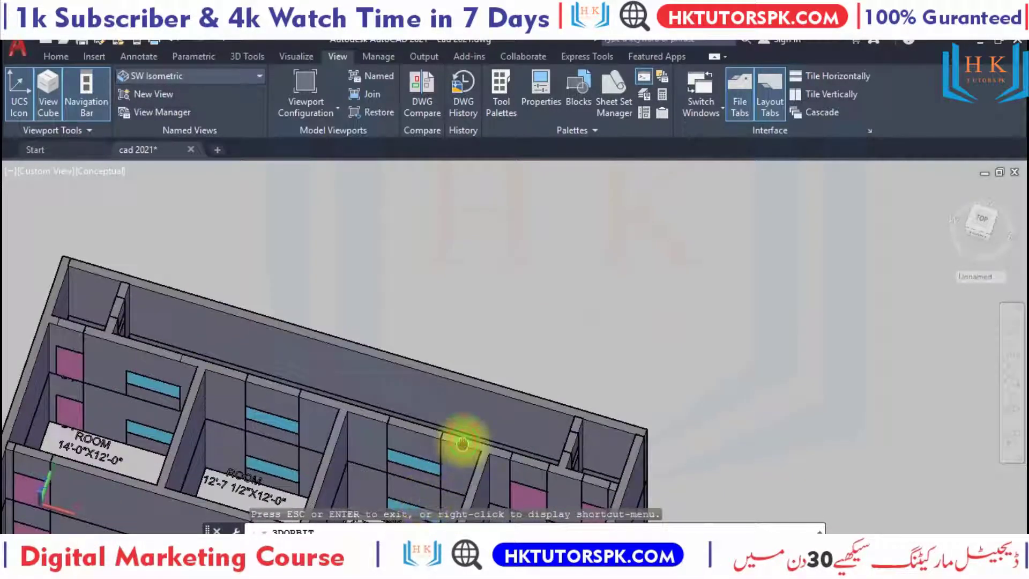
mouse_move(463, 444)
mouse_down()
mouse_move(524, 280)
mouse_move(476, 304)
mouse_move(515, 259)
mouse_move(427, 360)
mouse_move(392, 320)
mouse_move(236, 340)
mouse_move(76, 315)
mouse_up()
scroll(476, 303, up, 2)
scroll(523, 285, up, 3)
mouse_move(824, 299)
mouse_down()
mouse_move(698, 288)
mouse_move(634, 239)
mouse_move(650, 257)
mouse_move(690, 261)
mouse_move(661, 322)
mouse_move(281, 287)
mouse_move(485, 241)
mouse_move(498, 474)
mouse_move(483, 340)
mouse_move(666, 359)
mouse_move(993, 349)
mouse_move(896, 327)
mouse_move(914, 336)
mouse_move(761, 414)
mouse_move(609, 345)
mouse_move(624, 394)
mouse_move(609, 416)
mouse_move(659, 485)
mouse_move(696, 407)
mouse_move(610, 358)
mouse_up()
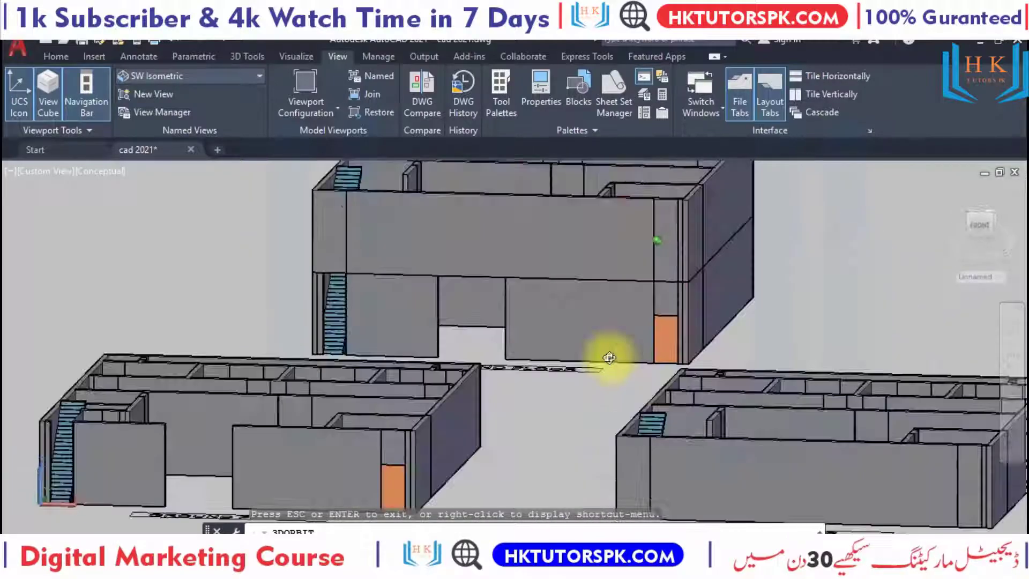
scroll(610, 358, down, 3)
scroll(593, 391, down, 2)
drag(735, 347, 722, 375)
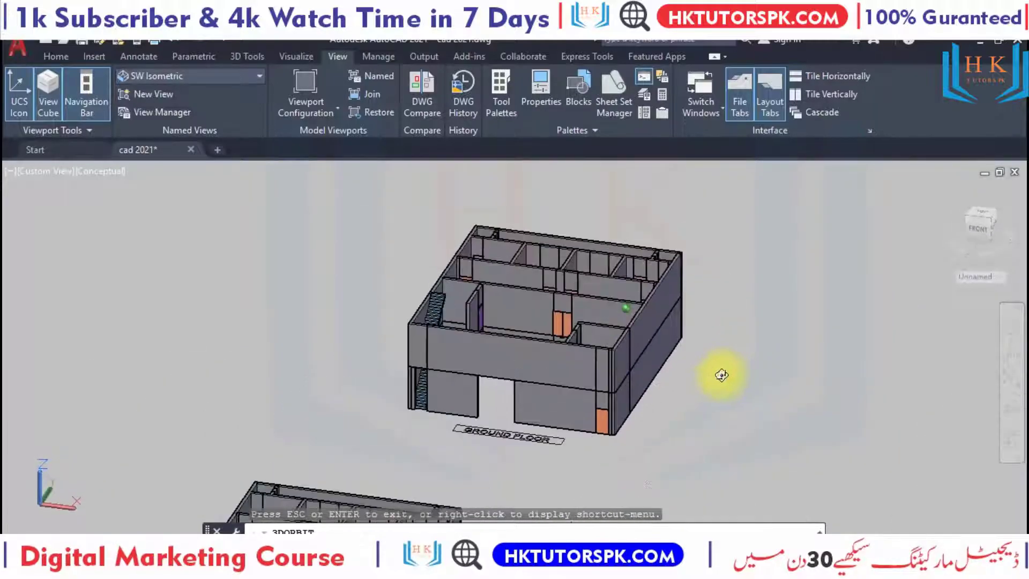
scroll(797, 429, down, 3)
mouse_move(797, 430)
mouse_down()
mouse_move(616, 263)
mouse_move(717, 327)
mouse_move(720, 297)
mouse_up()
Orbit to a top-down plan view of the four floor models
key(Escape)
scroll(750, 322, up, 3)
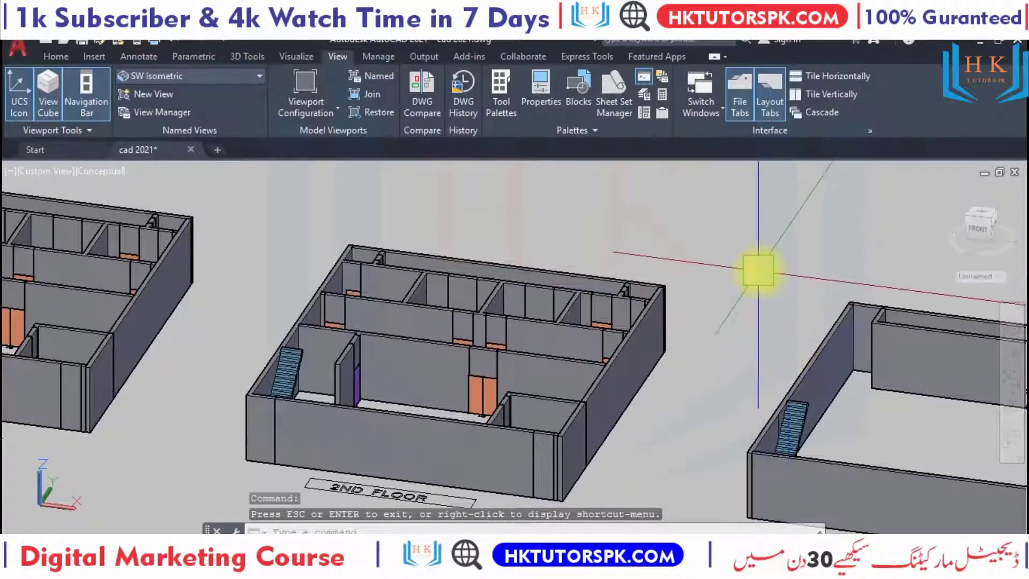
scroll(758, 270, down, 4)
click(1018, 409)
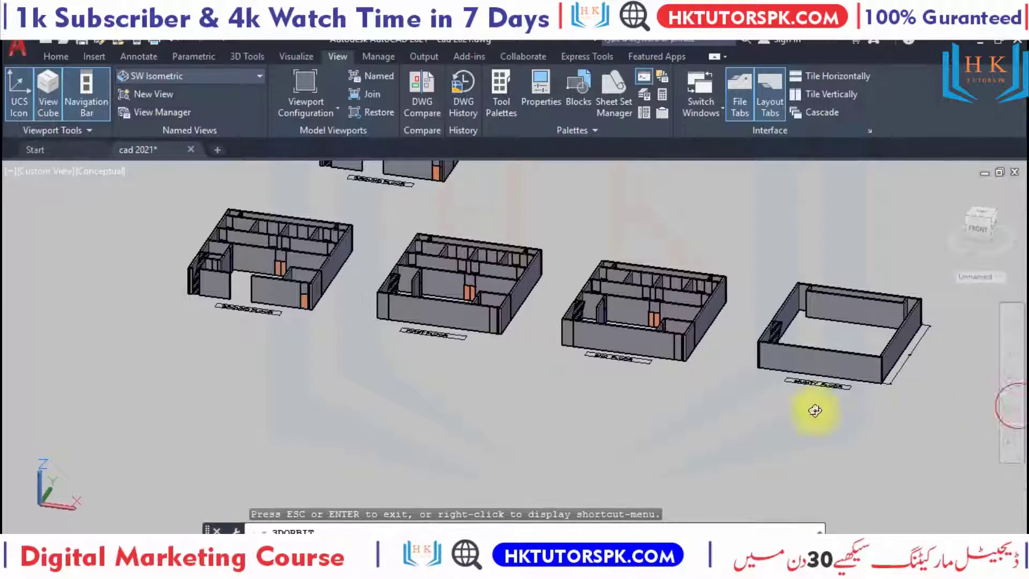
mouse_move(699, 374)
mouse_down()
mouse_move(722, 395)
mouse_move(788, 275)
mouse_up()
scroll(685, 285, up, 1)
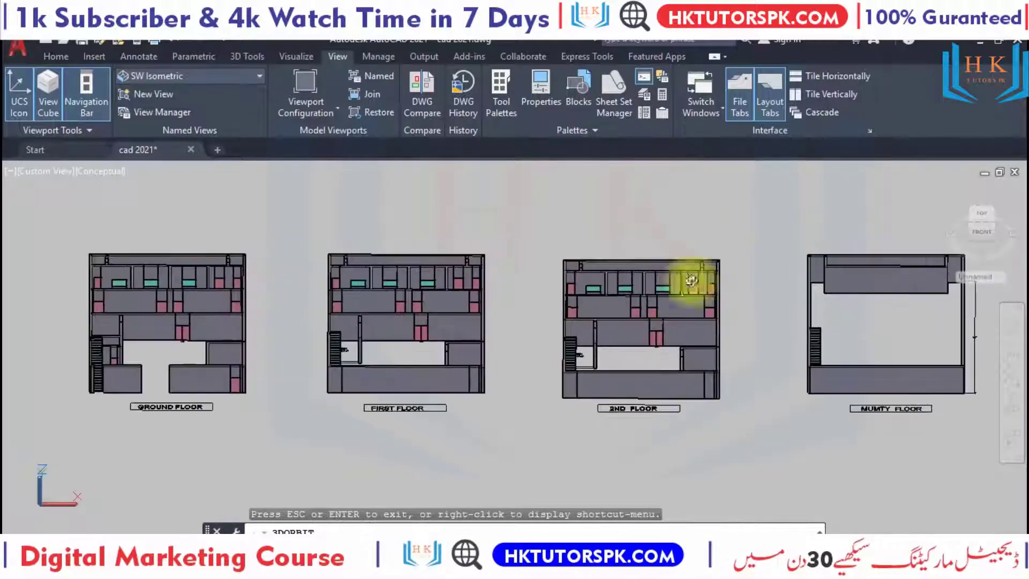
scroll(657, 321, up, 3)
key(Escape)
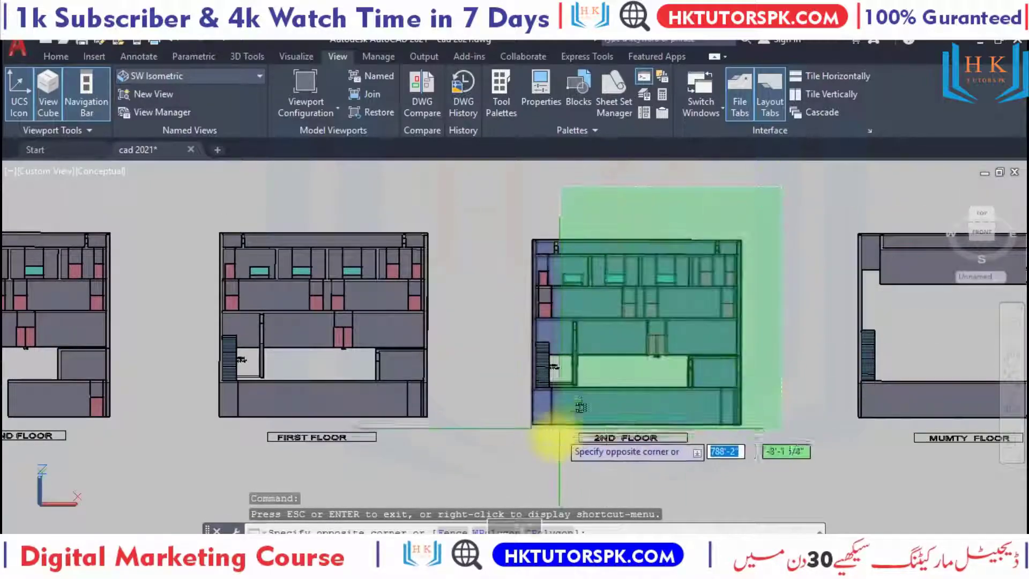
scroll(515, 432, up, 5)
Select the whole 2nd-floor model, copy it with CO, and pick a base corner
click(489, 449)
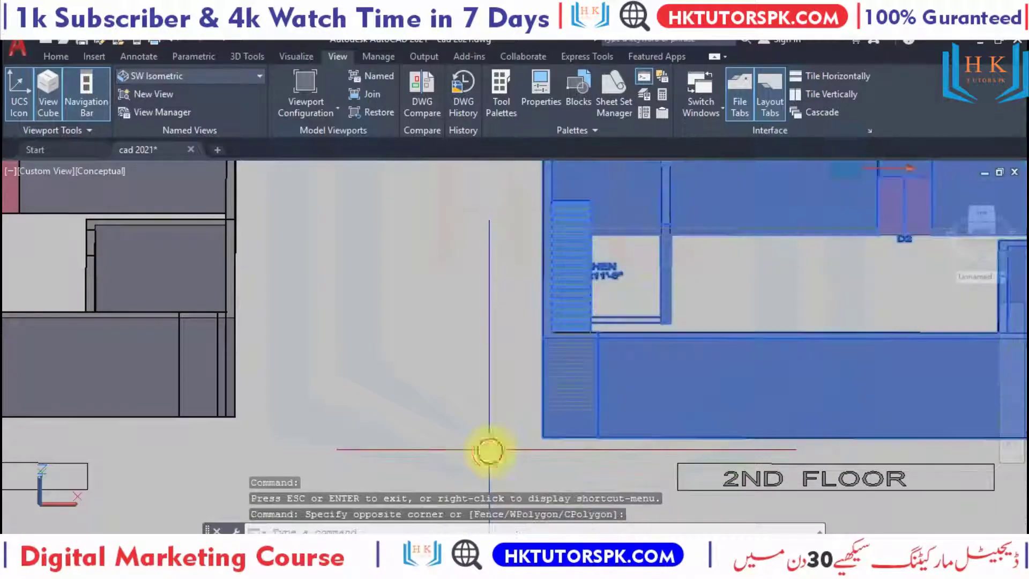
text(co)
key(Return)
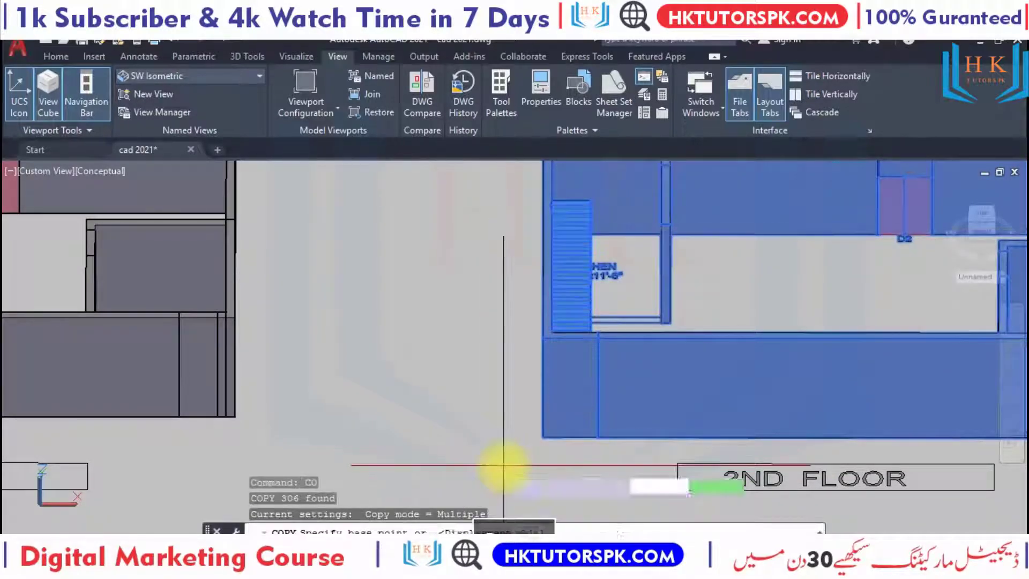
scroll(537, 451, up, 2)
scroll(504, 411, up, 2)
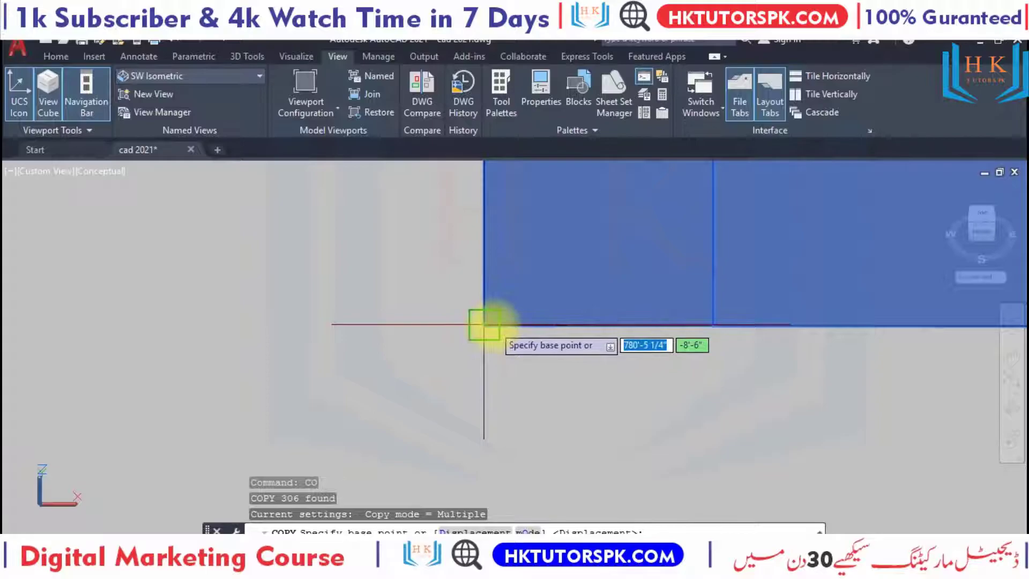
scroll(485, 325, down, 2)
scroll(425, 288, down, 4)
middle_drag(368, 287, 483, 472)
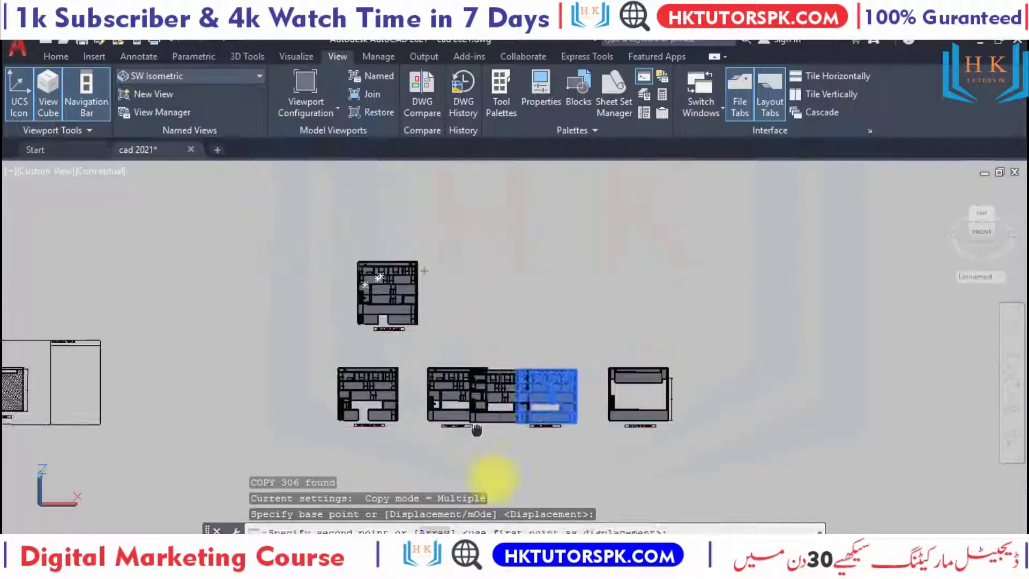
scroll(396, 370, up, 3)
mouse_move(397, 370)
middle_down()
mouse_move(311, 218)
mouse_move(634, 241)
middle_up()
scroll(333, 195, up, 3)
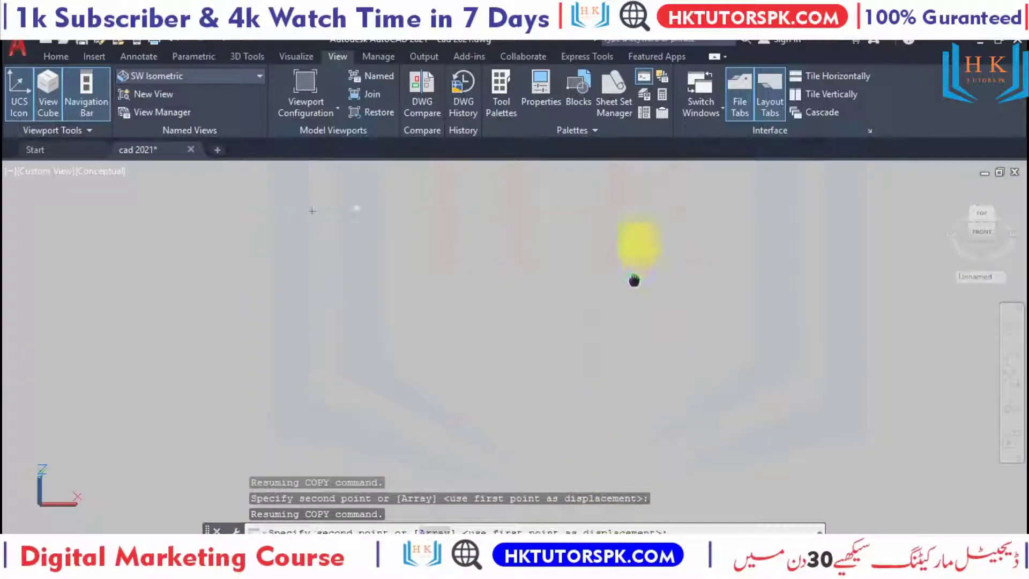
scroll(563, 265, down, 3)
click(563, 280)
Snap the 2nd-floor copy onto the ground-floor building's corner as its next storey
scroll(533, 288, up, 3)
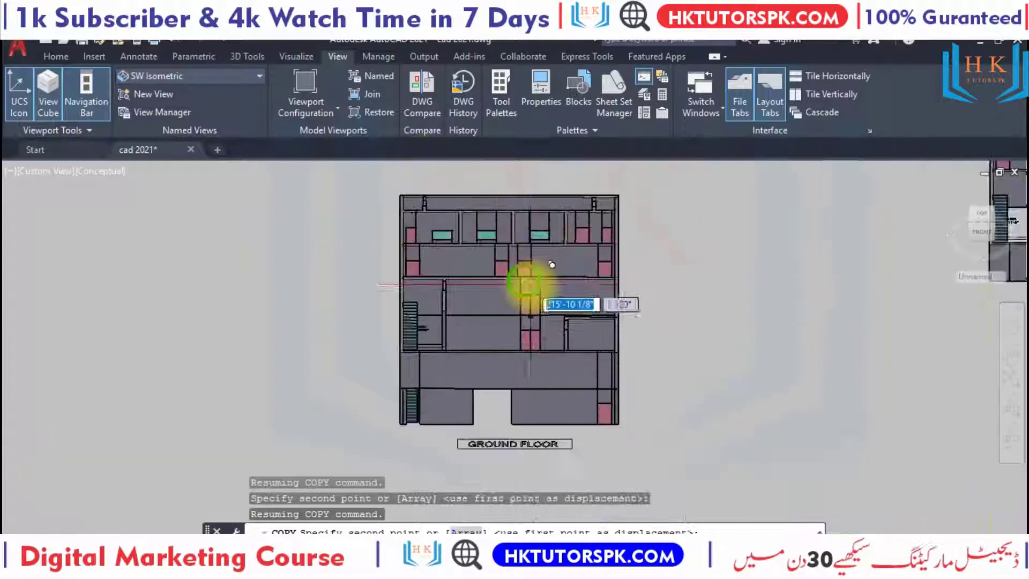
scroll(453, 383, up, 3)
scroll(380, 321, up, 2)
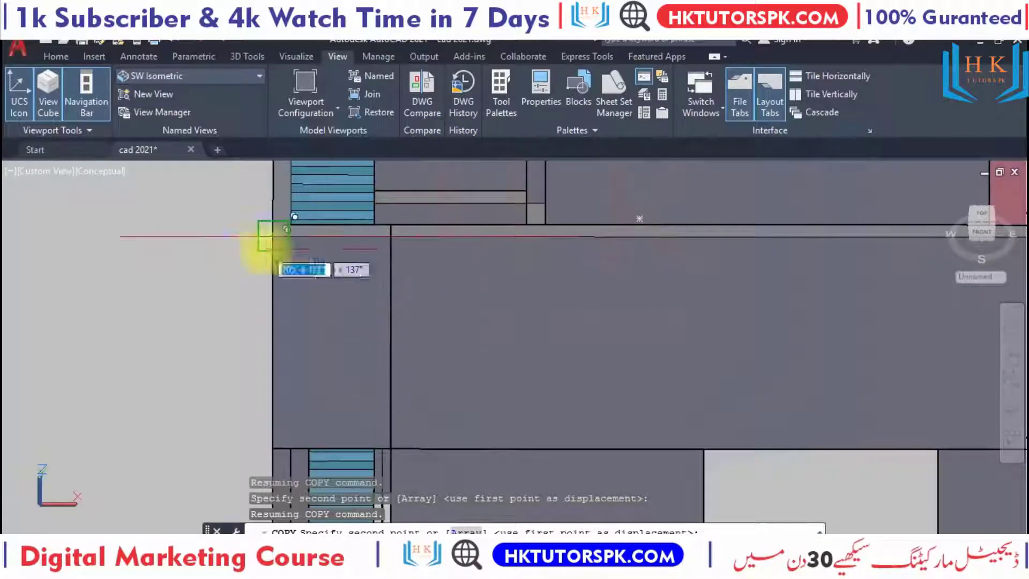
scroll(272, 236, up, 2)
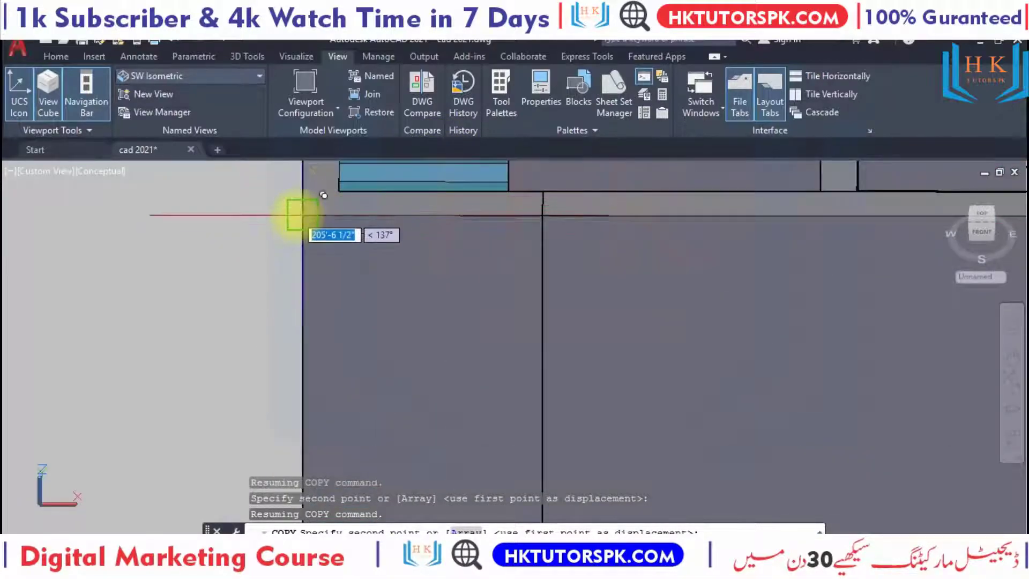
scroll(297, 216, down, 3)
scroll(172, 349, down, 3)
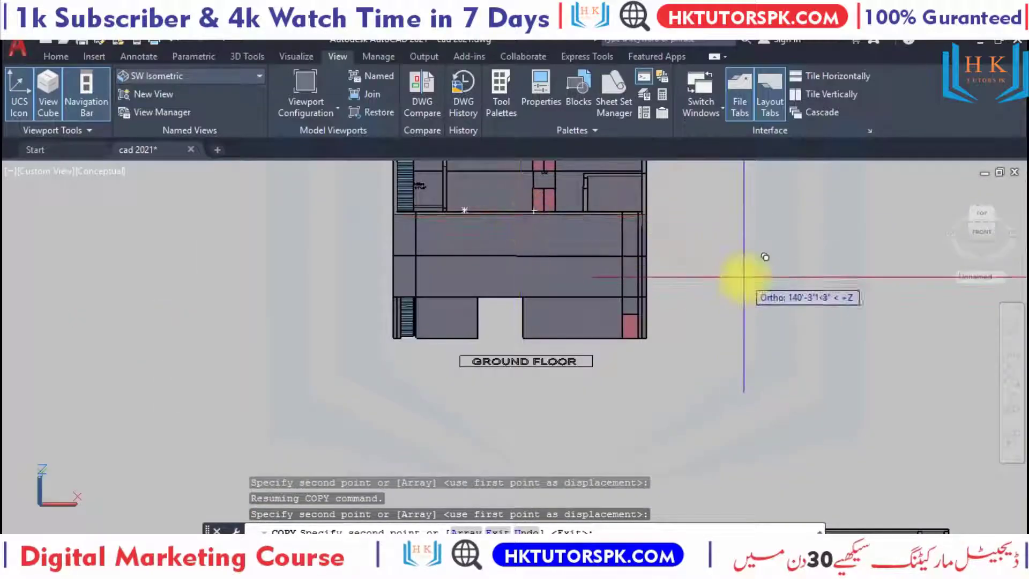
click(698, 253)
key(Escape)
scroll(589, 254, down, 2)
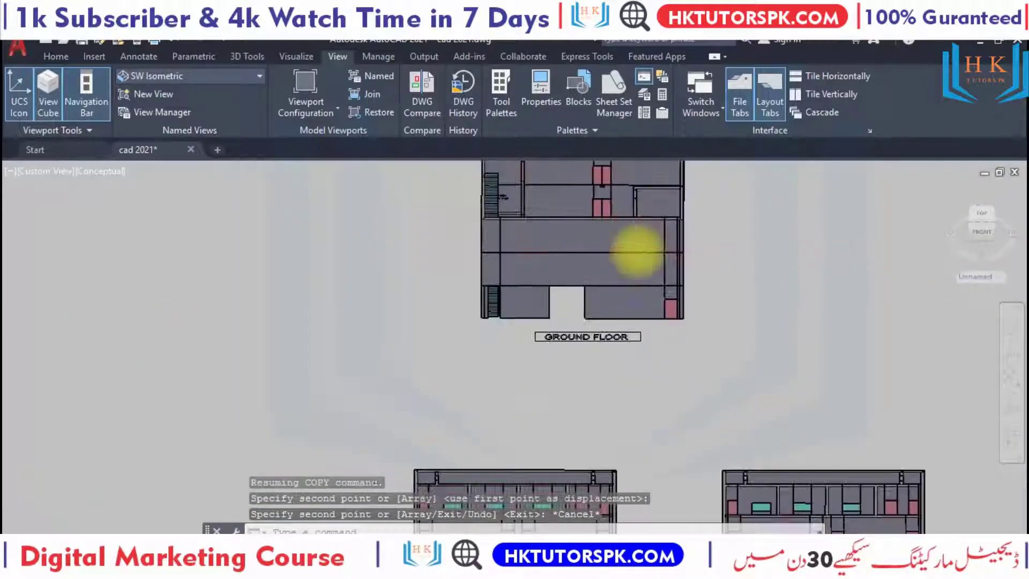
scroll(536, 301, down, 2)
scroll(504, 321, up, 4)
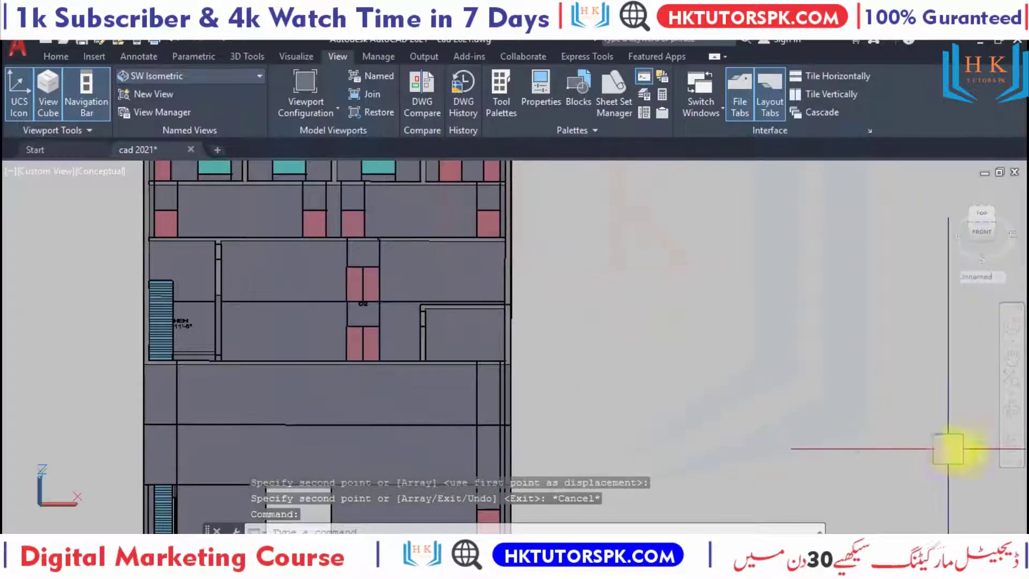
Orbit to an isometric view of the building and shift across it
mouse_move(506, 246)
mouse_down()
mouse_move(301, 296)
mouse_move(273, 281)
mouse_move(248, 312)
mouse_move(220, 259)
mouse_move(223, 340)
mouse_move(299, 340)
mouse_move(390, 306)
mouse_move(340, 329)
mouse_move(548, 316)
mouse_up()
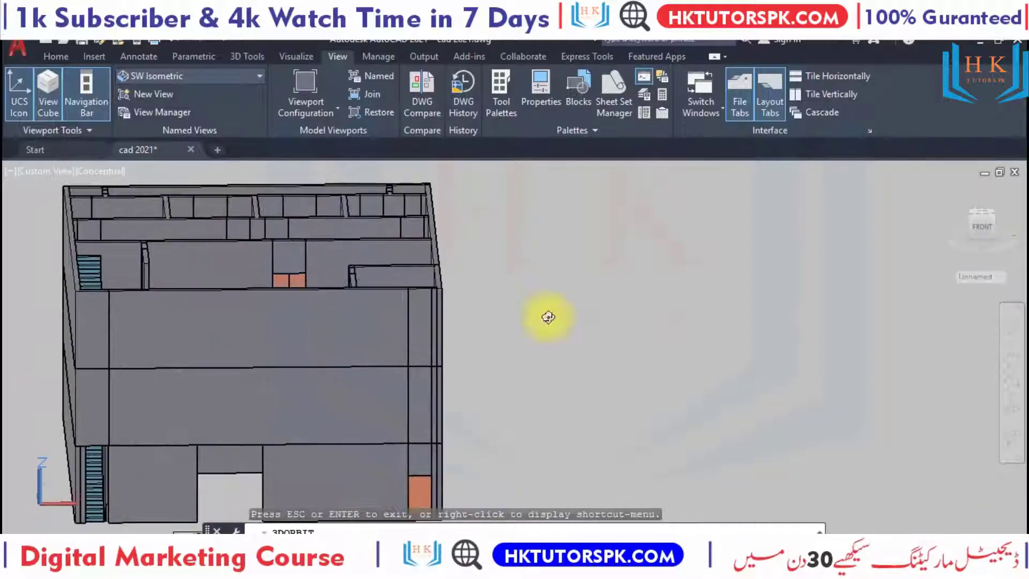
scroll(336, 358, up, 2)
key(Escape)
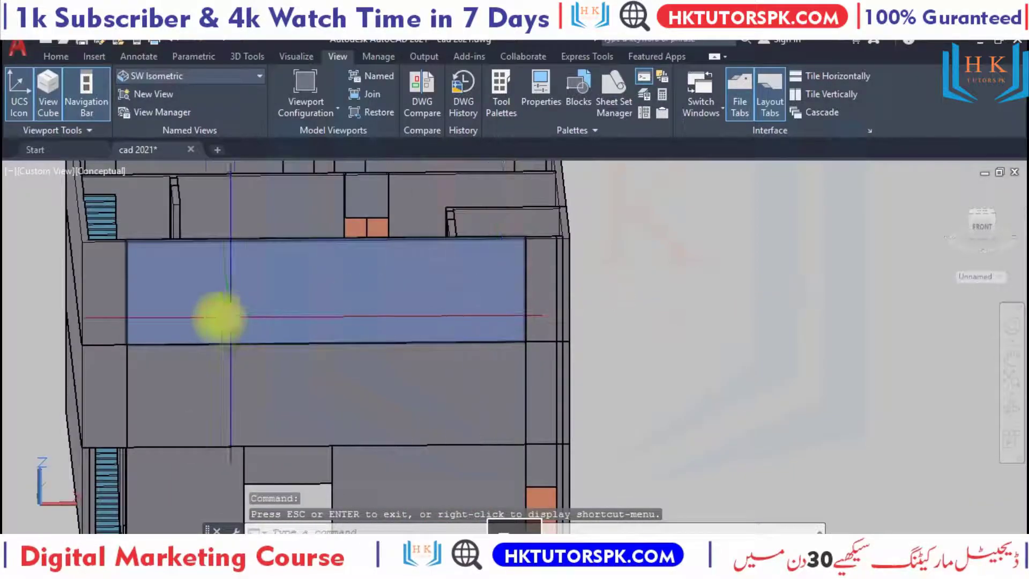
scroll(609, 287, up, 3)
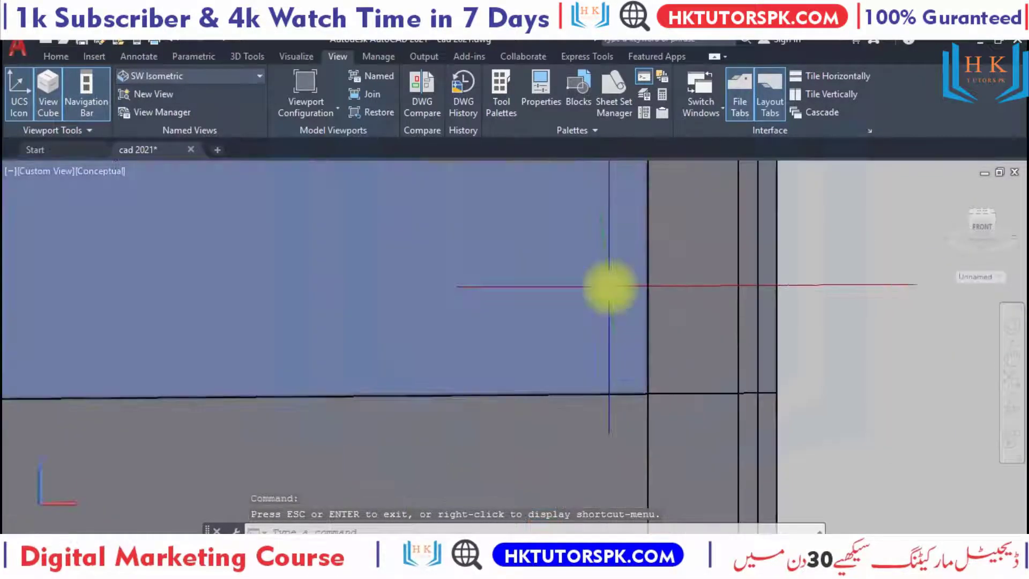
scroll(708, 407, down, 5)
scroll(697, 400, down, 1)
scroll(605, 321, up, 2)
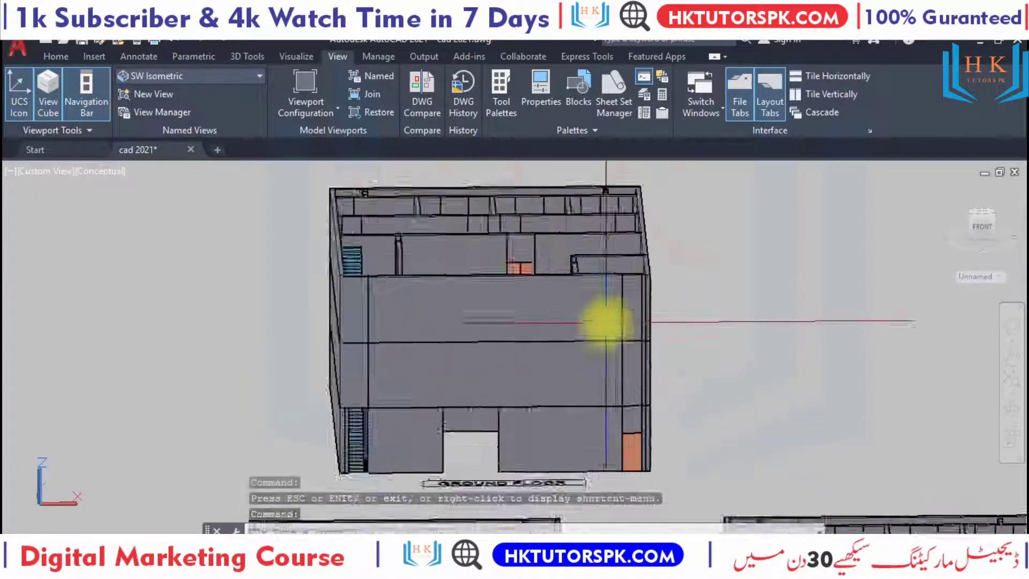
scroll(602, 333, up, 1)
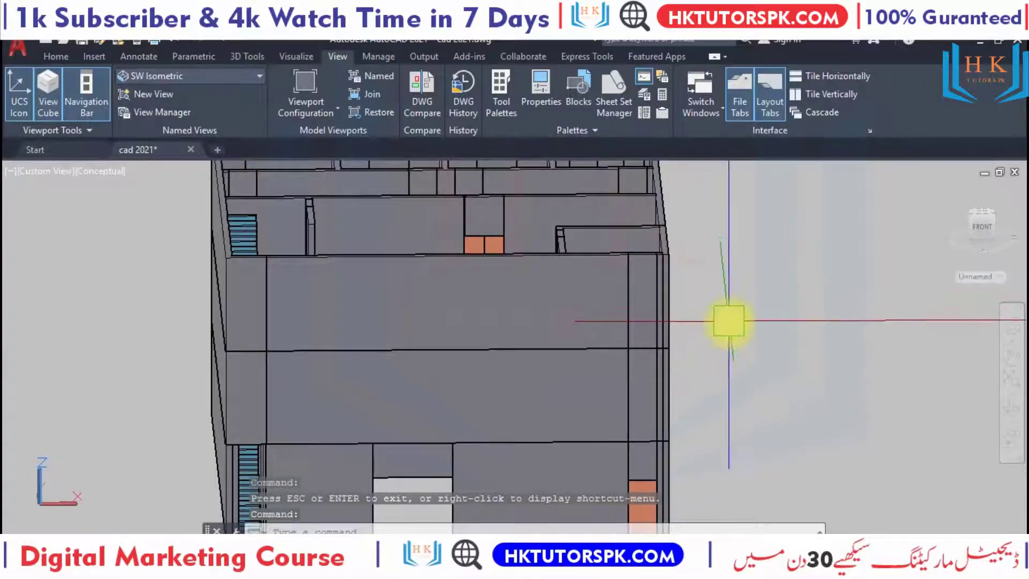
middle_drag(729, 321, 688, 313)
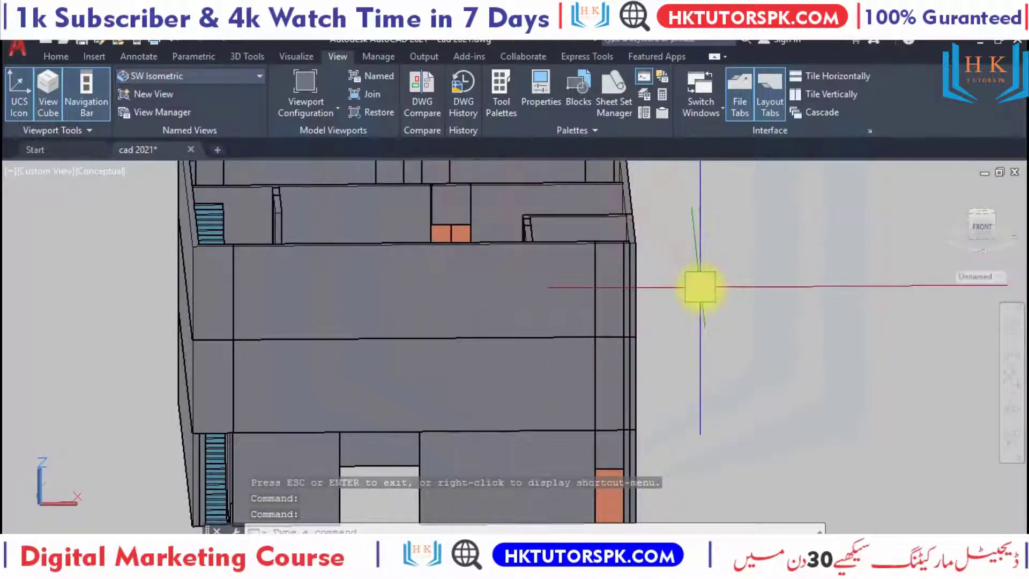
scroll(625, 321, down, 3)
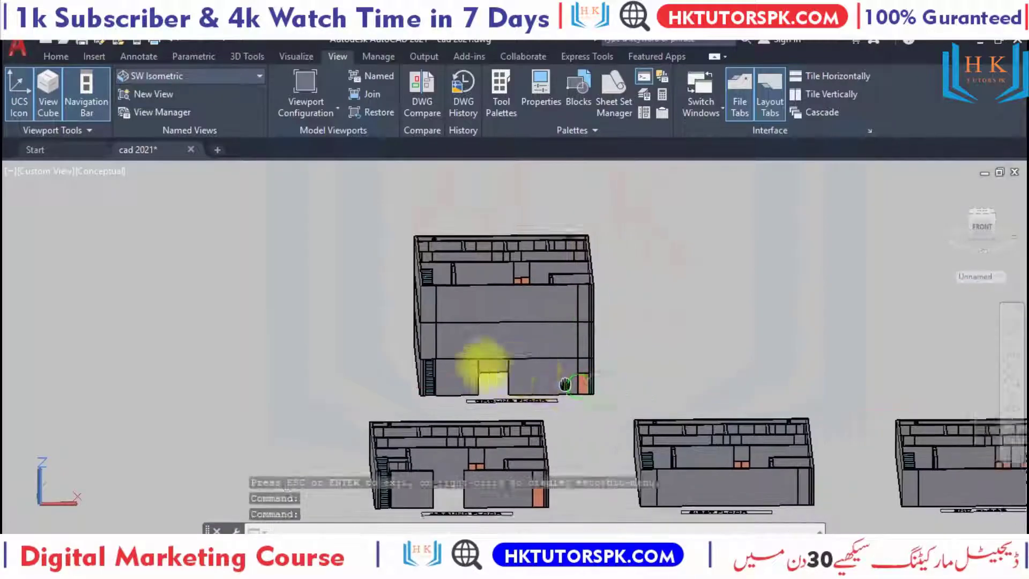
Delete the stray outline beside the MUMTY floor model
mouse_move(814, 405)
middle_down()
mouse_move(576, 296)
mouse_move(577, 433)
middle_up()
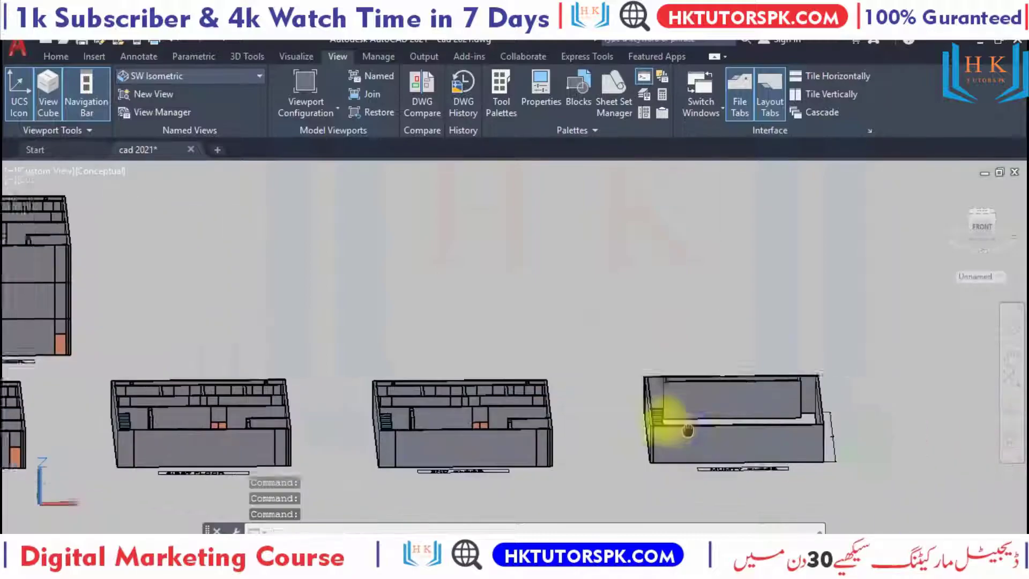
scroll(770, 305, up, 3)
scroll(772, 427, up, 2)
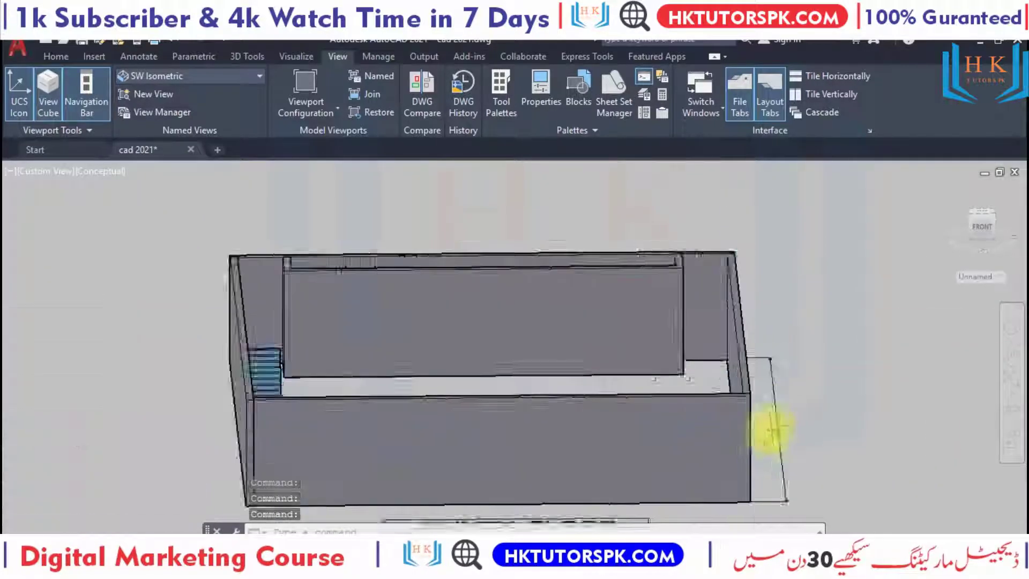
scroll(851, 462, up, 2)
scroll(799, 468, up, 2)
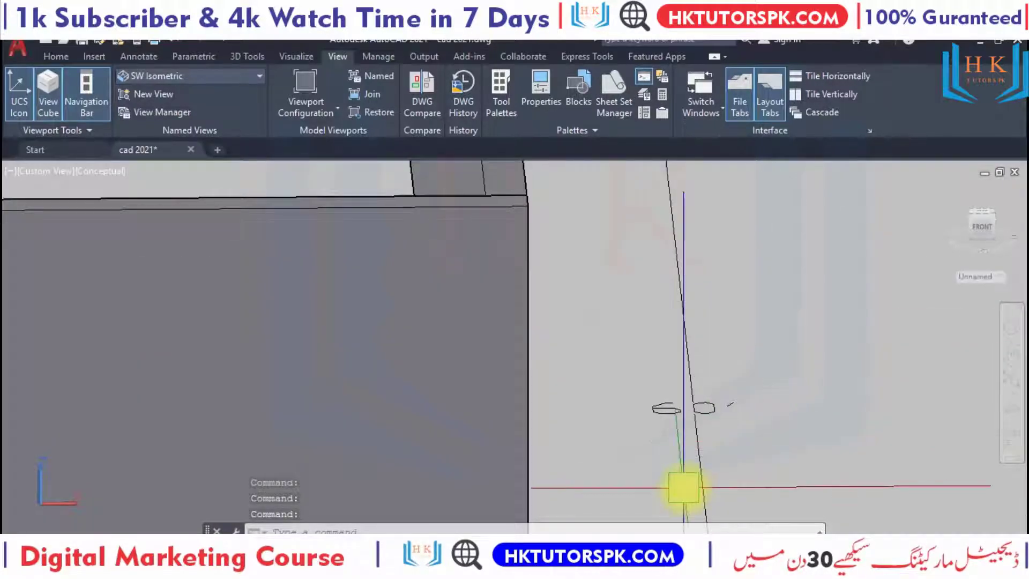
key(Delete)
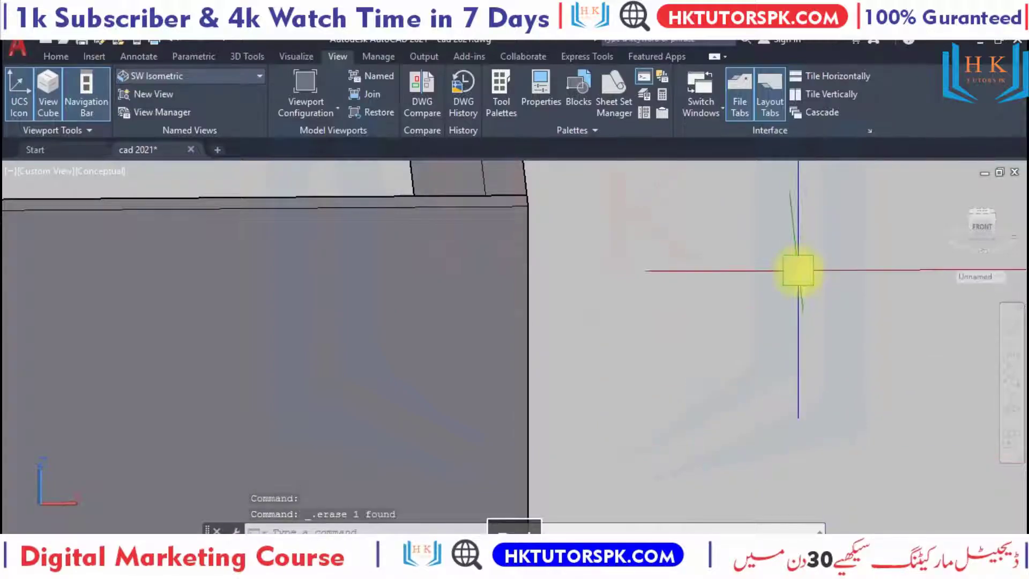
scroll(748, 309, down, 5)
scroll(748, 309, down, 2)
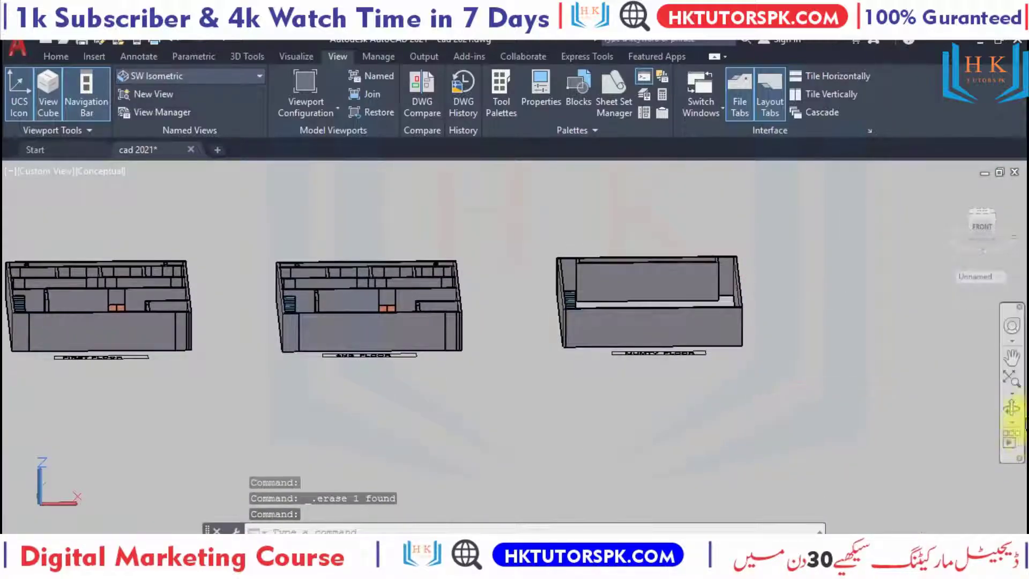
Orbit to look down into the 2nd and MUMTY floor interiors
click(1018, 403)
mouse_move(862, 402)
mouse_down()
mouse_move(787, 326)
mouse_move(783, 354)
mouse_up()
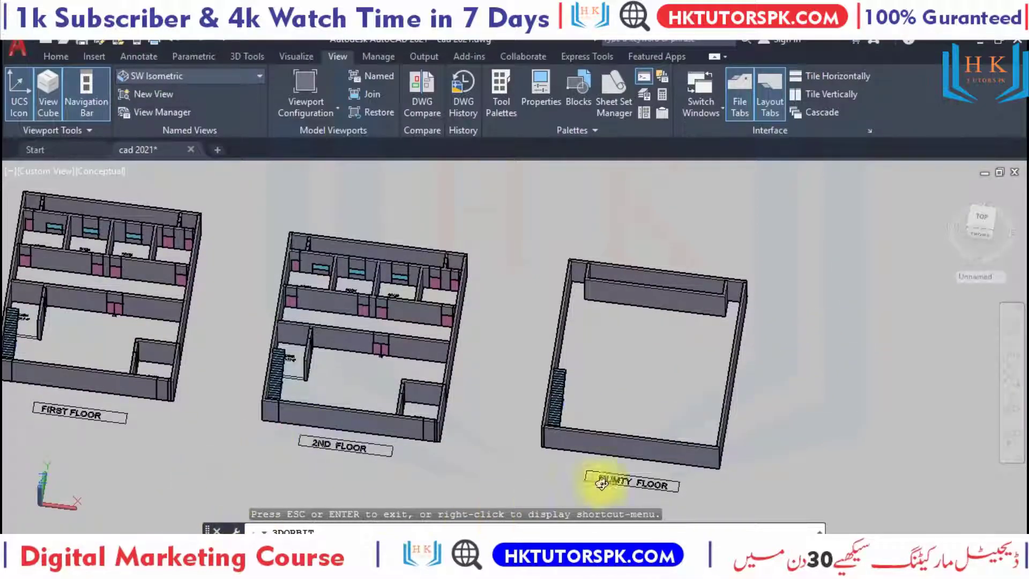
mouse_move(748, 465)
mouse_down()
mouse_move(754, 447)
mouse_move(703, 438)
mouse_move(712, 448)
mouse_move(759, 395)
mouse_up()
middle_drag(758, 395, 695, 392)
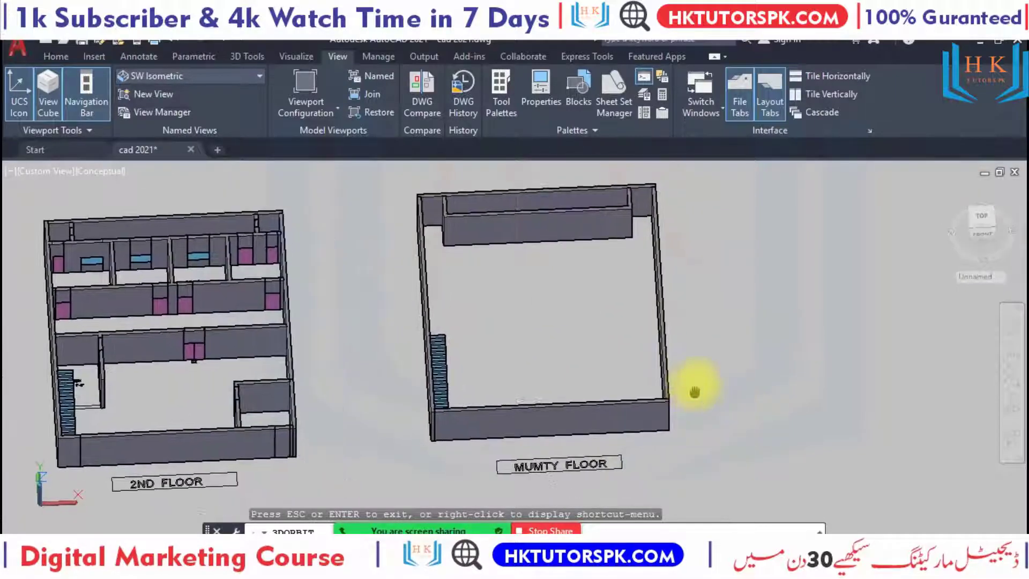
Copy all MUMTY floor objects using the wall corner as base point
key(Escape)
scroll(675, 217, up, 3)
scroll(692, 247, down, 1)
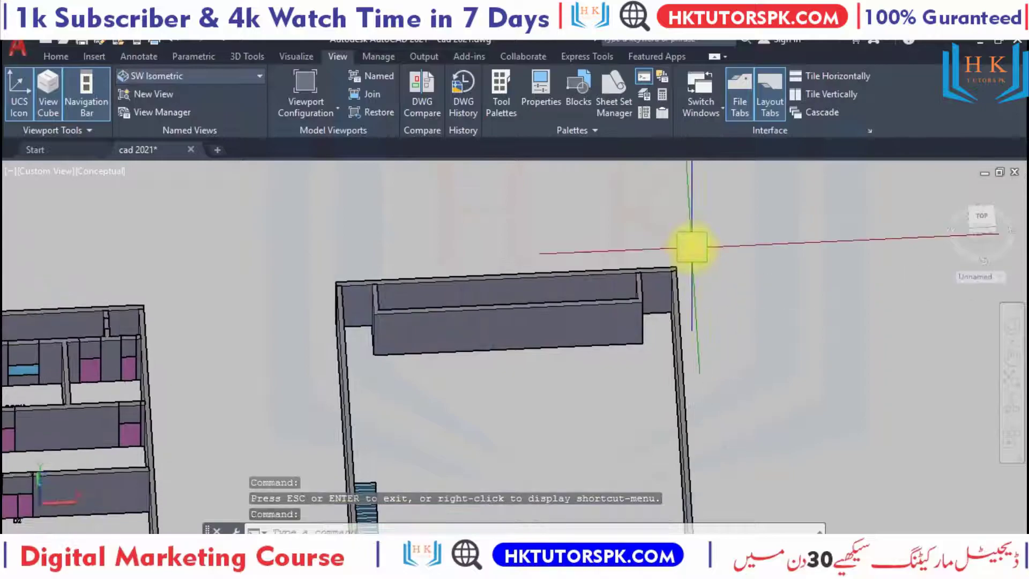
scroll(475, 372, down, 3)
scroll(470, 414, up, 2)
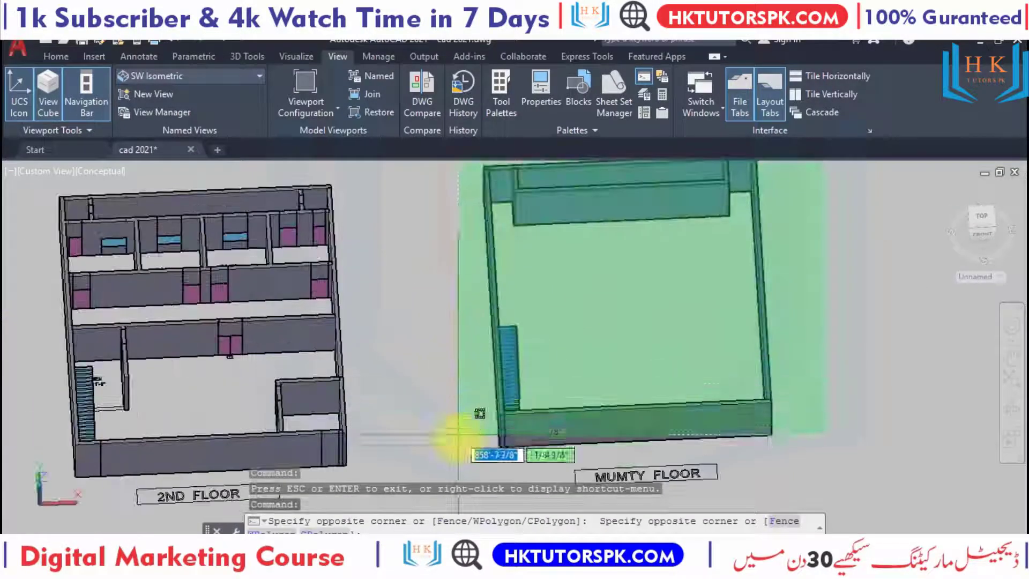
scroll(462, 478, up, 1)
scroll(462, 479, up, 2)
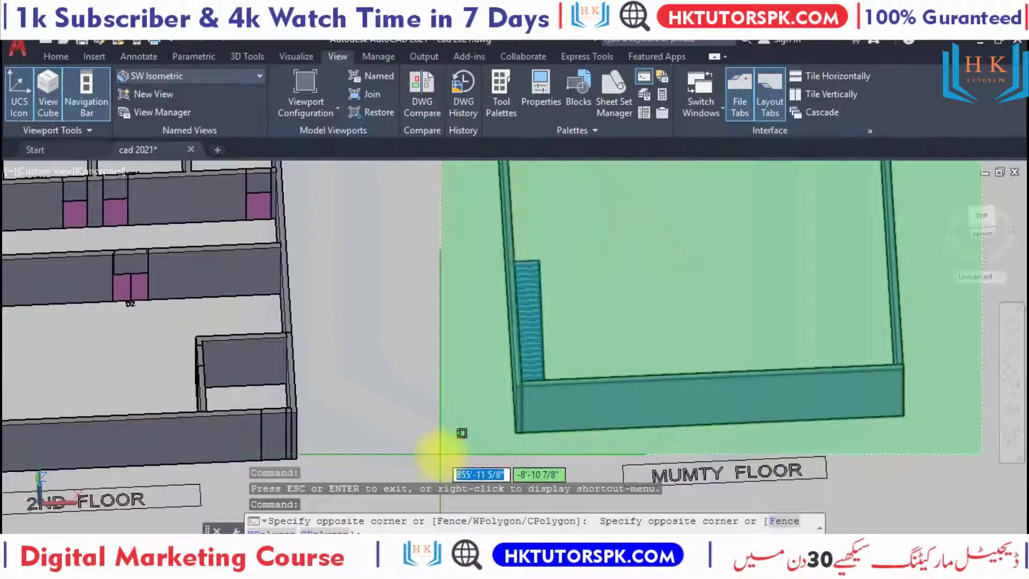
click(440, 455)
text(c)
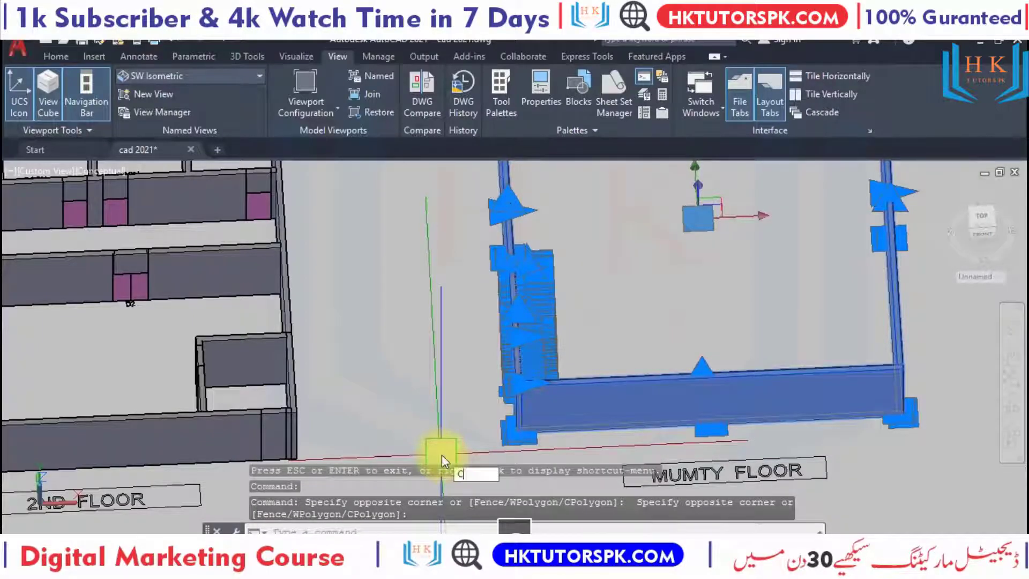
text(o)
key(Return)
scroll(498, 455, up, 3)
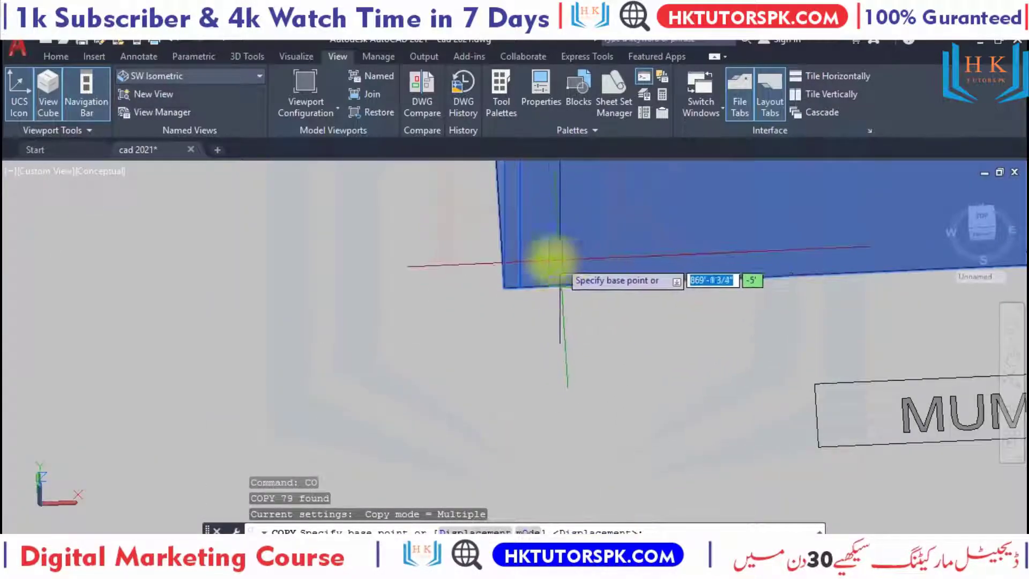
click(501, 293)
Place the MUMTY floor copy at the stair corner on top of the stacked house
scroll(482, 322, down, 5)
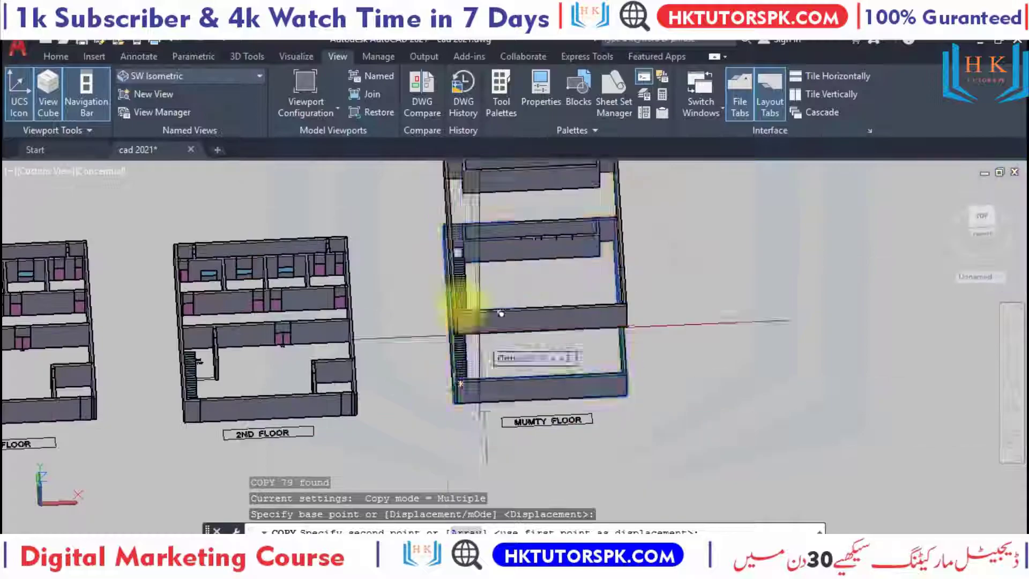
scroll(207, 368, down, 4)
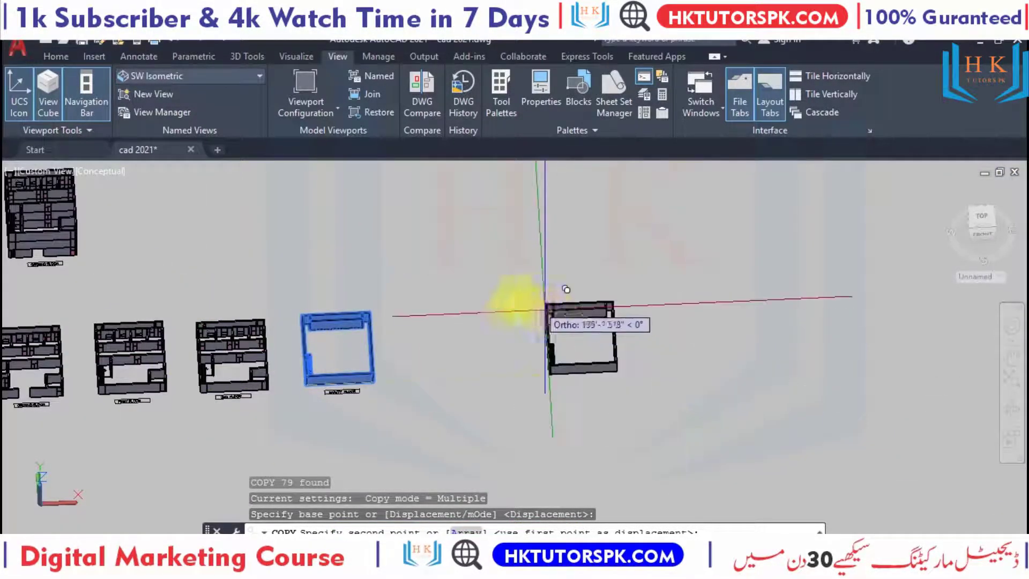
middle_drag(574, 299, 863, 523)
scroll(337, 352, down, 2)
scroll(570, 338, up, 2)
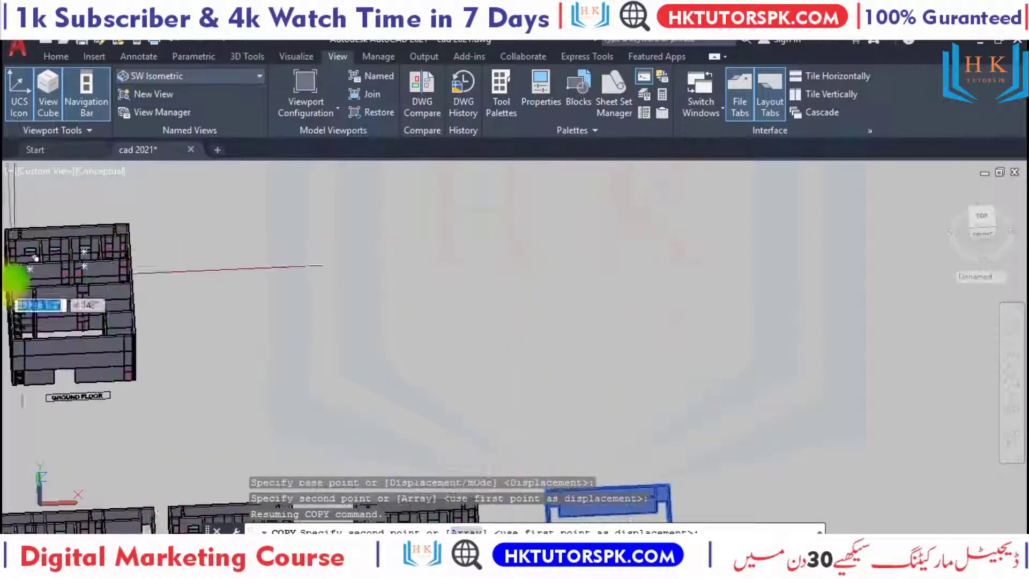
middle_drag(23, 279, 558, 356)
scroll(552, 370, up, 3)
scroll(425, 356, up, 3)
scroll(425, 346, up, 3)
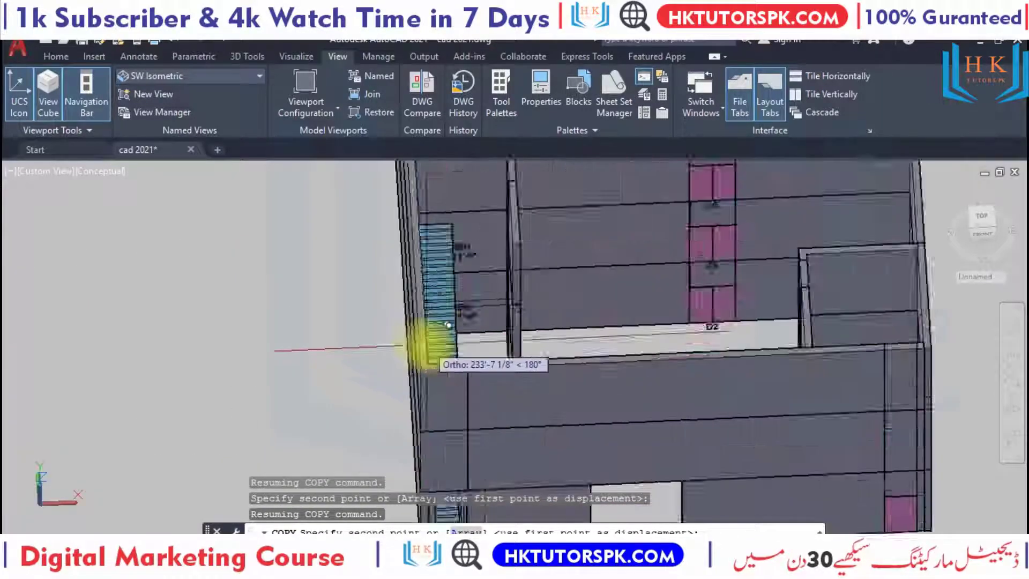
scroll(408, 364, up, 2)
scroll(399, 437, up, 1)
scroll(446, 402, up, 2)
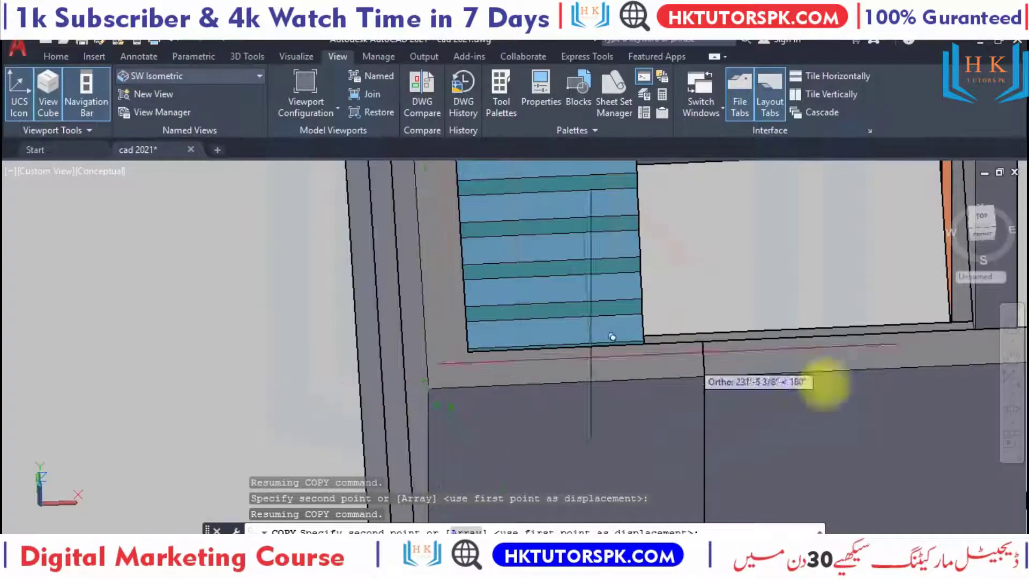
mouse_move(1011, 405)
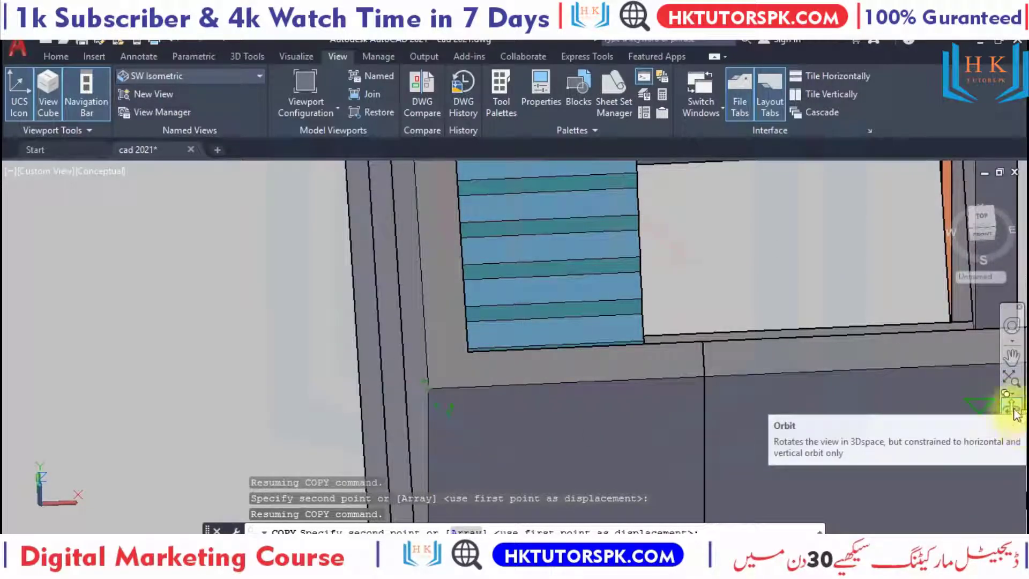
click(1015, 413)
mouse_move(651, 413)
mouse_down()
mouse_move(533, 381)
mouse_move(487, 338)
mouse_move(488, 384)
mouse_move(636, 345)
mouse_move(556, 320)
mouse_move(540, 322)
mouse_move(496, 404)
mouse_move(434, 296)
mouse_move(489, 306)
mouse_move(459, 287)
mouse_move(485, 286)
mouse_up()
key(Escape)
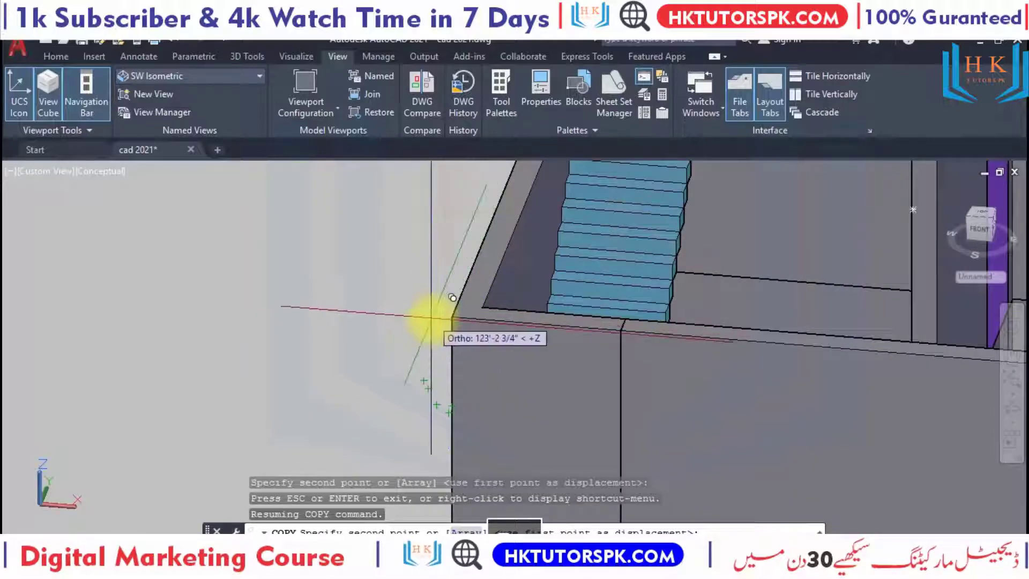
click(453, 315)
scroll(437, 321, down, 10)
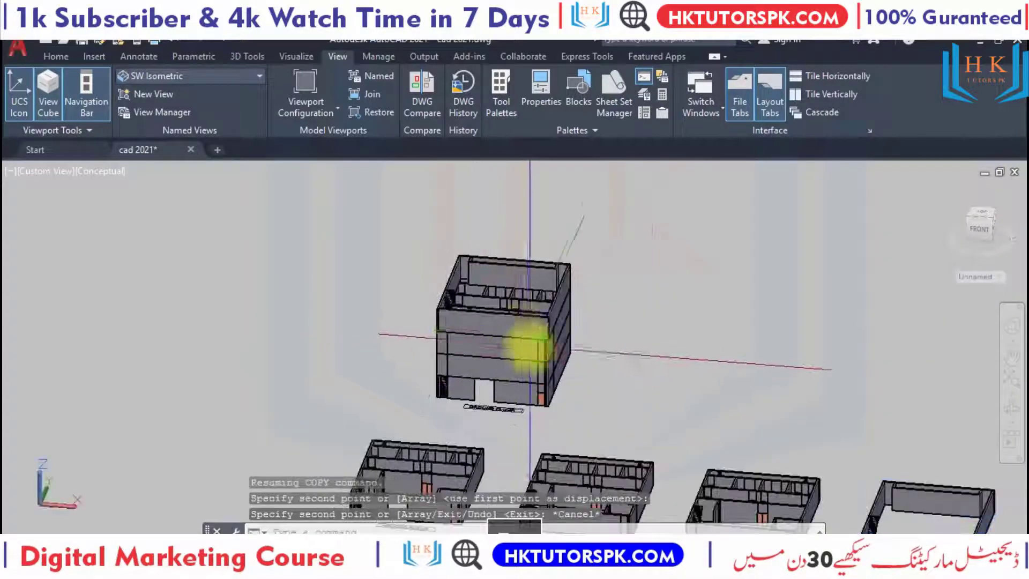
scroll(536, 322, up, 5)
key(Escape)
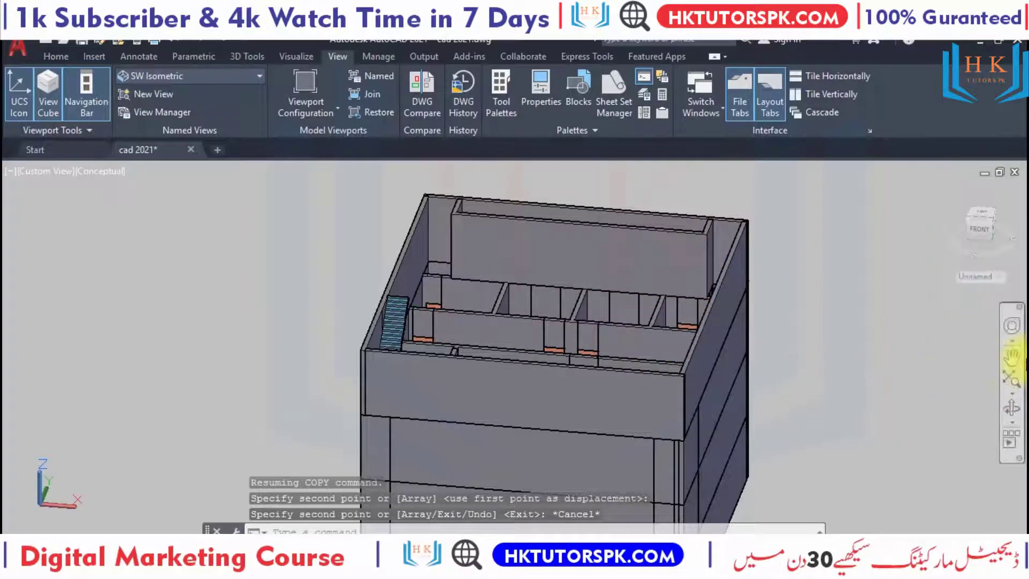
Orbit and pan to view the stacked floors' interior walls from a high angle
click(1012, 407)
mouse_move(553, 365)
mouse_down()
mouse_move(459, 404)
mouse_move(460, 358)
mouse_move(578, 397)
mouse_move(645, 349)
mouse_move(552, 340)
mouse_move(508, 319)
mouse_move(425, 347)
mouse_move(453, 317)
mouse_move(679, 338)
mouse_move(339, 283)
mouse_move(469, 385)
mouse_move(459, 379)
mouse_move(531, 453)
mouse_move(636, 368)
mouse_up()
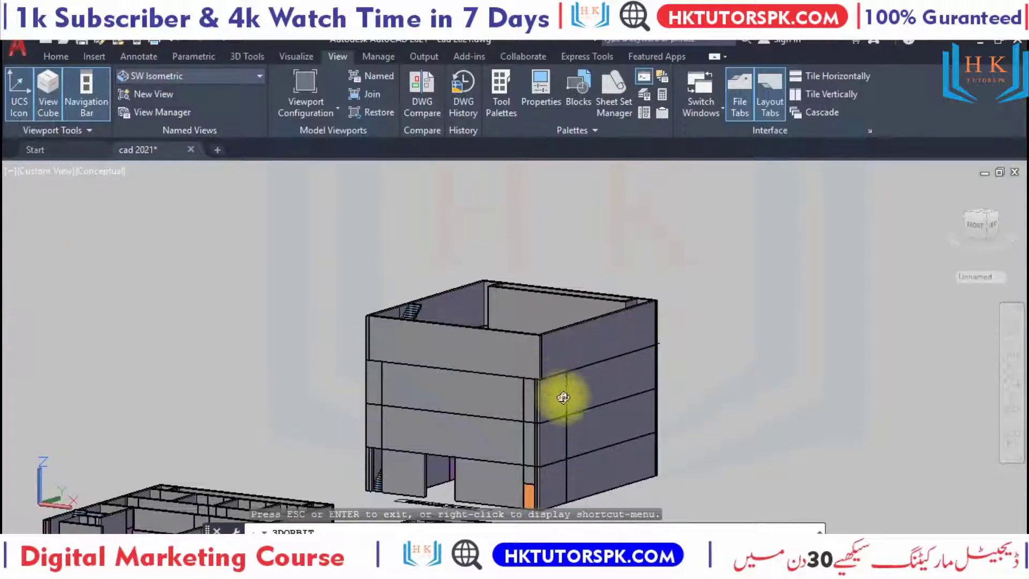
mouse_move(563, 397)
mouse_down()
mouse_move(581, 471)
mouse_move(581, 329)
mouse_move(557, 344)
mouse_up()
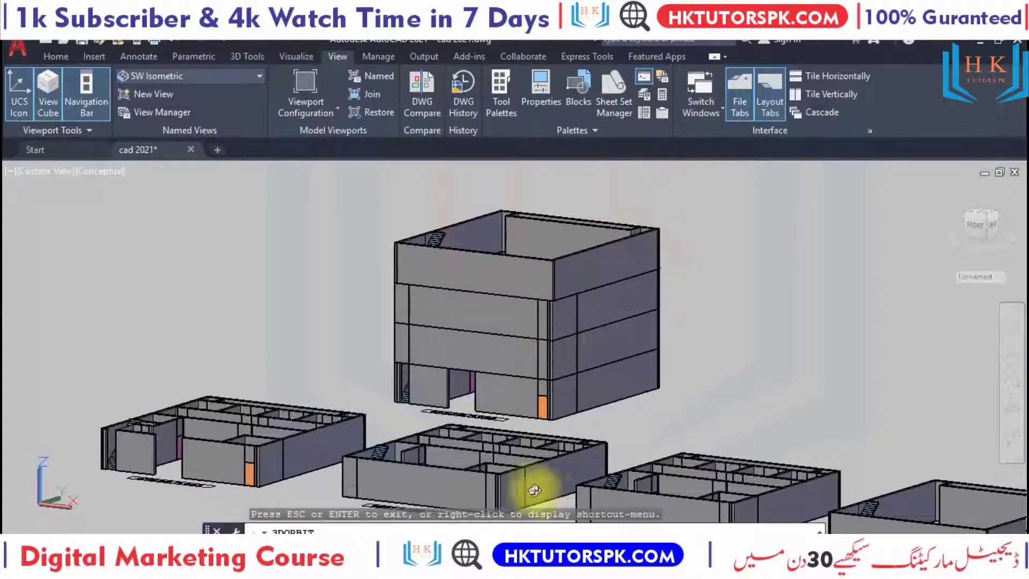
middle_drag(542, 432, 602, 419)
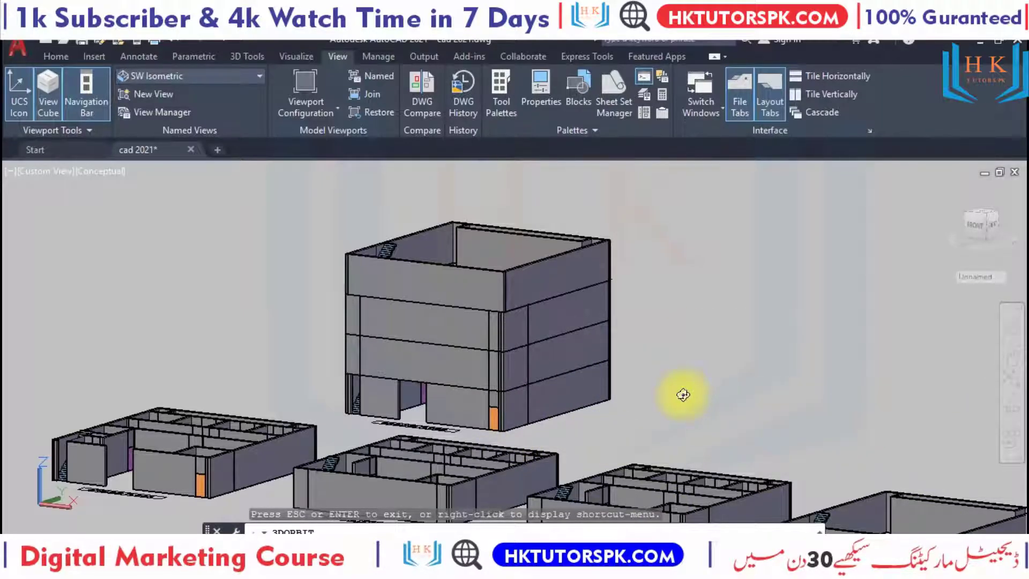
key(Escape)
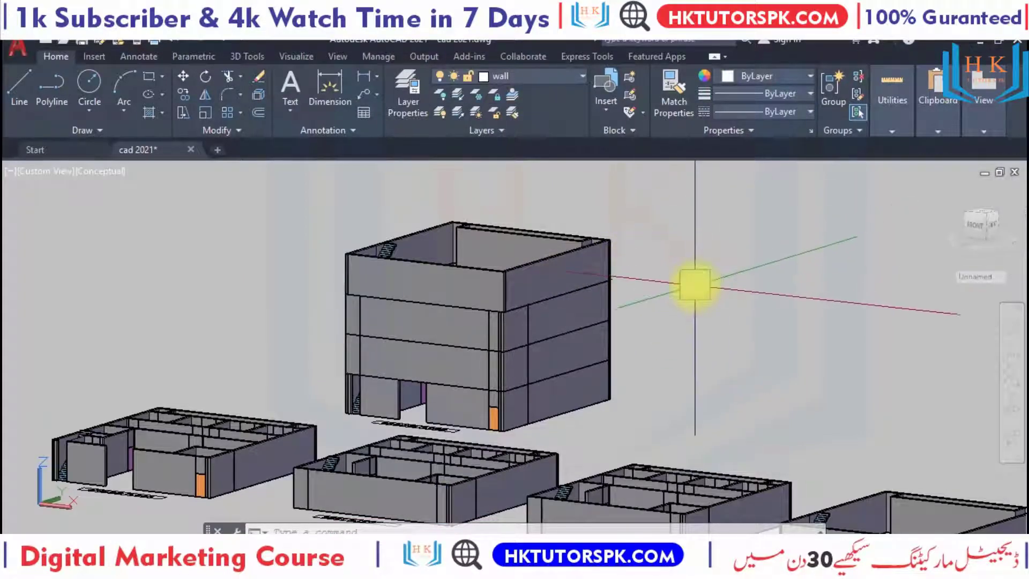
middle_drag(695, 284, 783, 142)
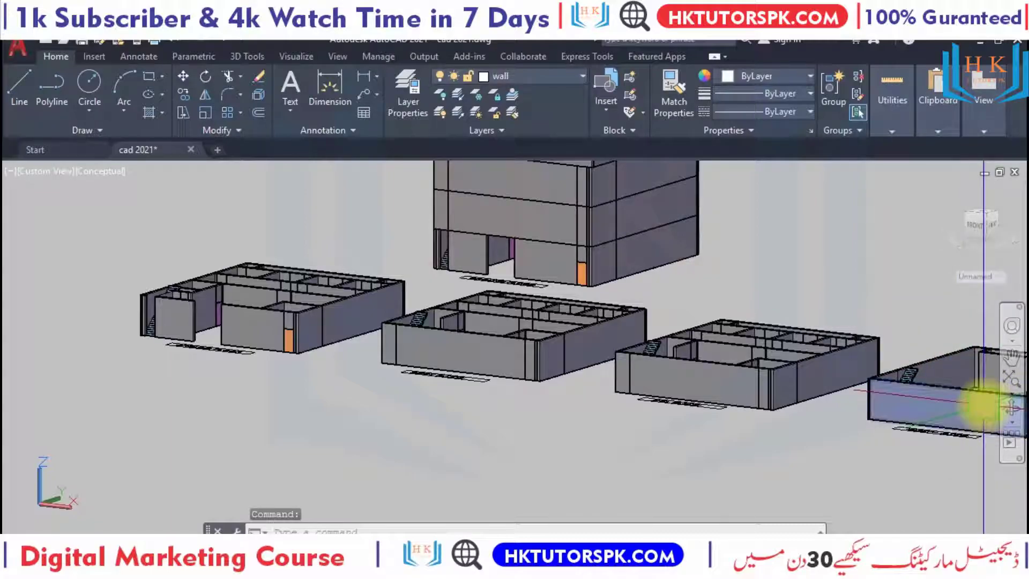
click(1012, 409)
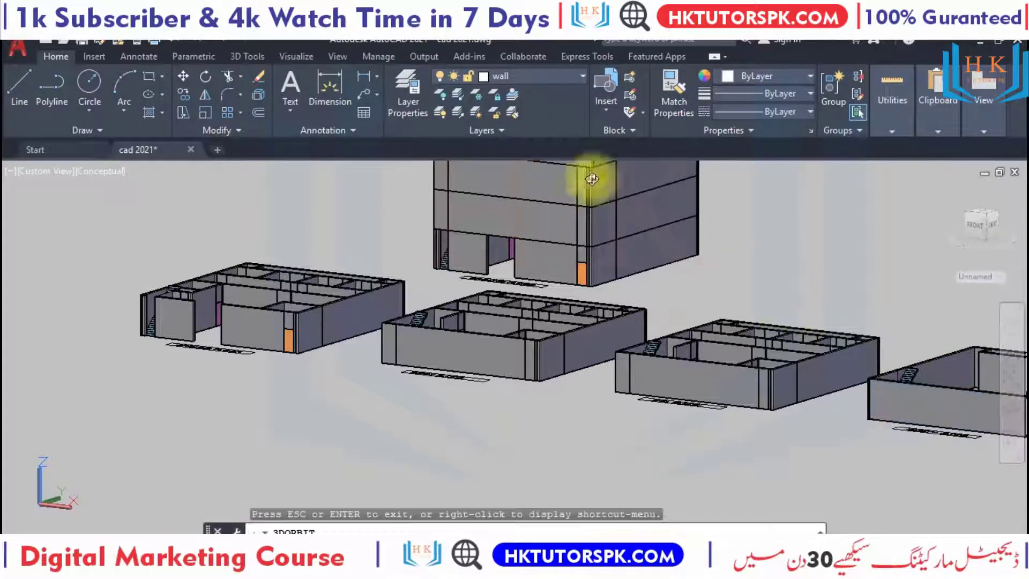
drag(488, 256, 502, 324)
middle_drag(560, 355, 660, 314)
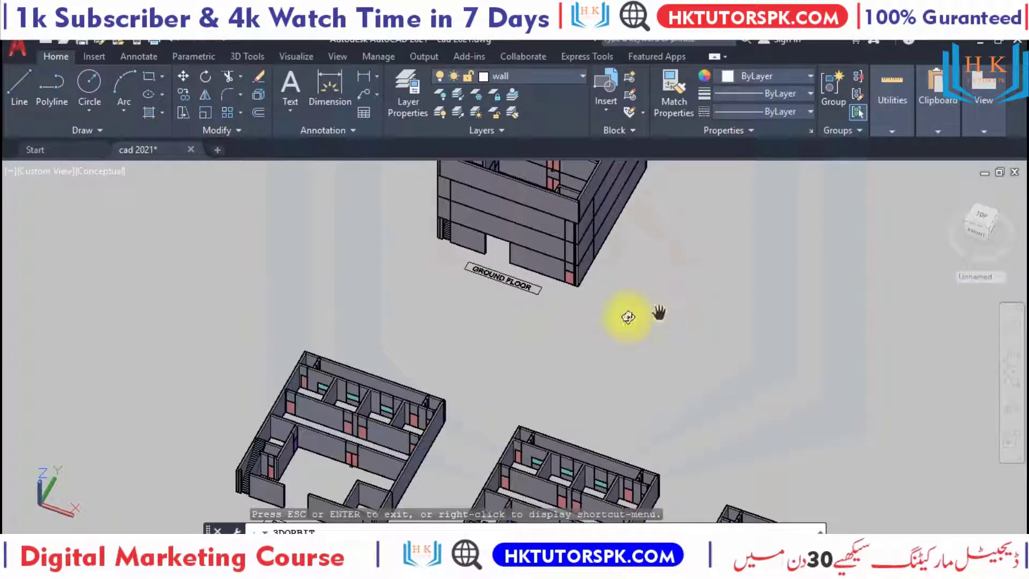
Draw a 3' line from the ground floor's front corner
key(Escape)
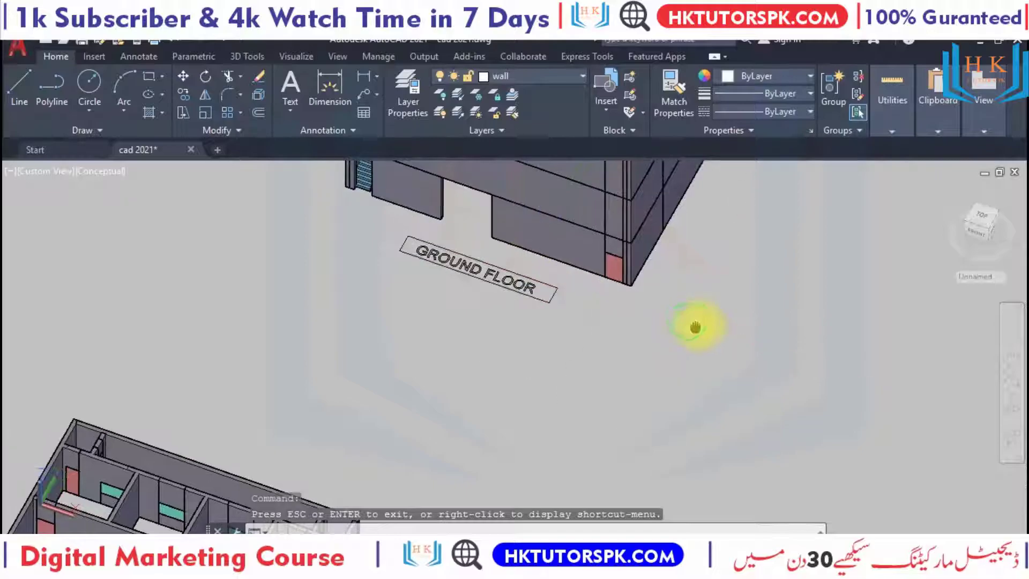
key(Escape)
scroll(609, 246, up, 4)
scroll(513, 343, up, 3)
text(4)
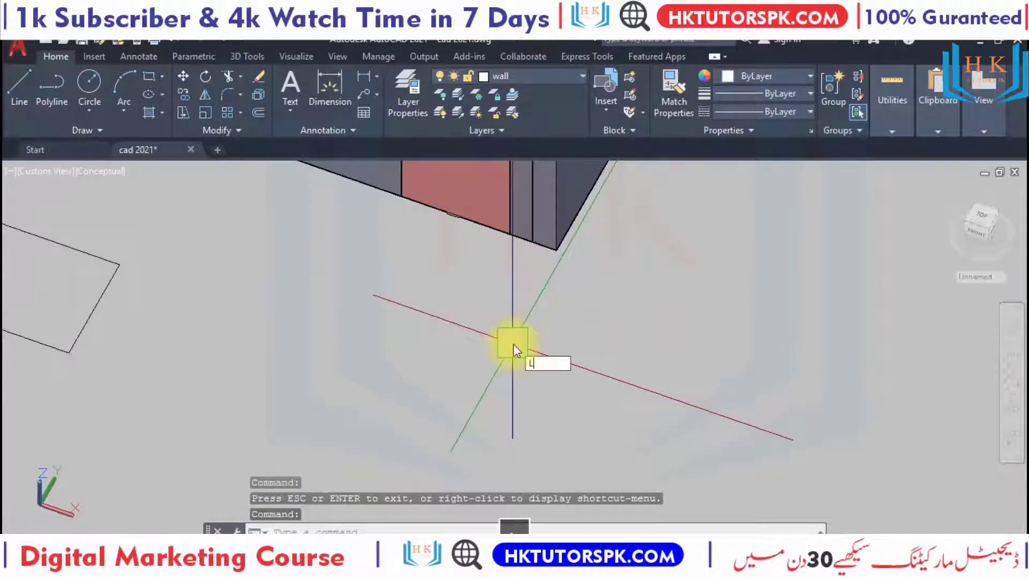
key(Return)
click(555, 250)
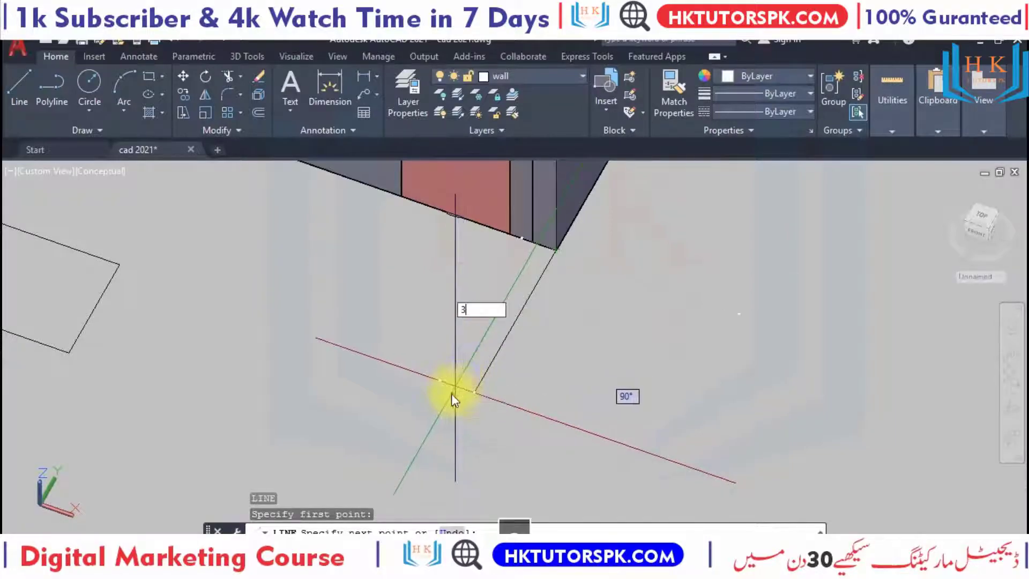
text(3')
key(Return)
Extend a long guide line along the front wall base
scroll(100, 348, down, 2)
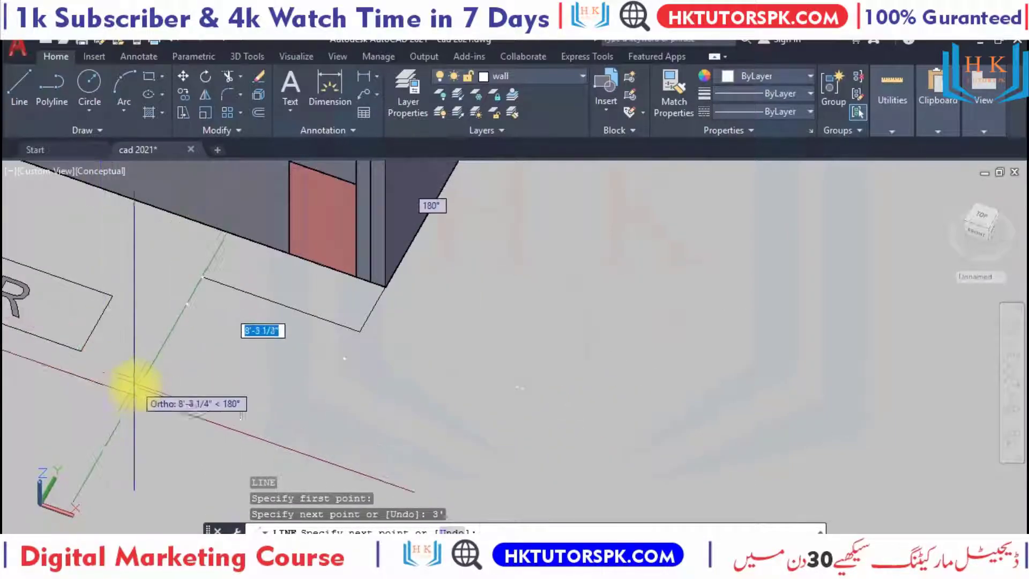
scroll(265, 363, down, 3)
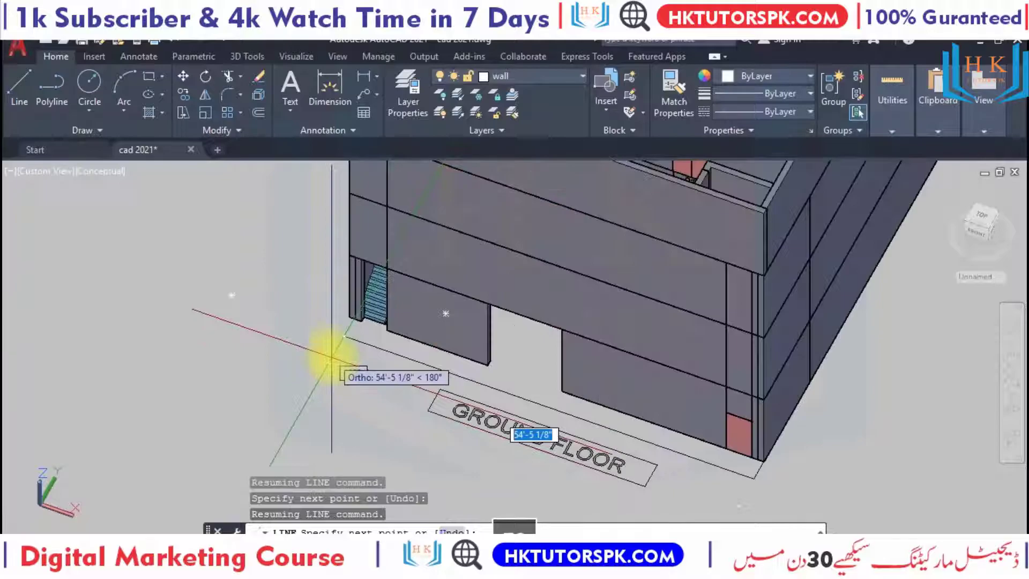
scroll(333, 308, up, 2)
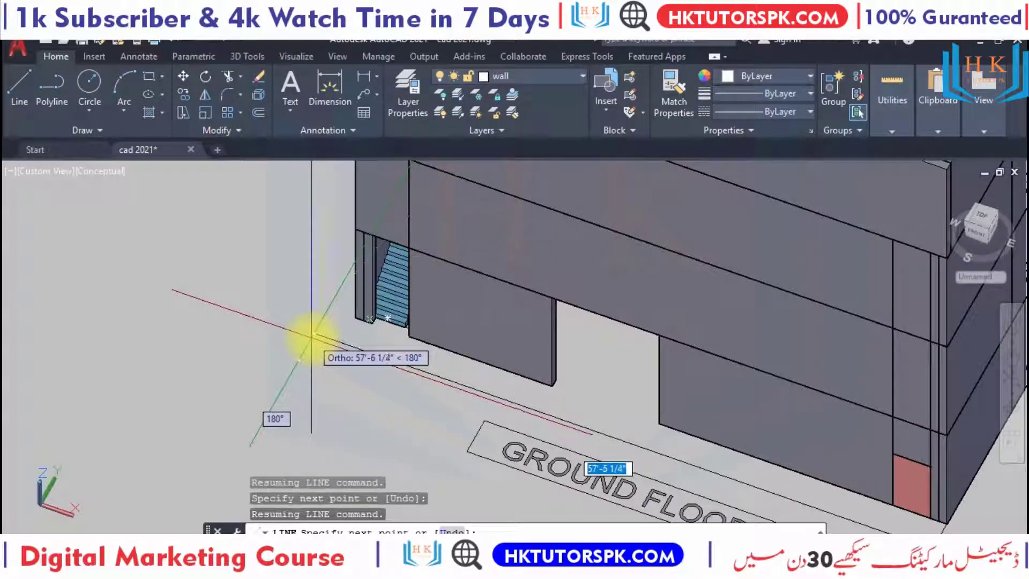
scroll(172, 298, up, 2)
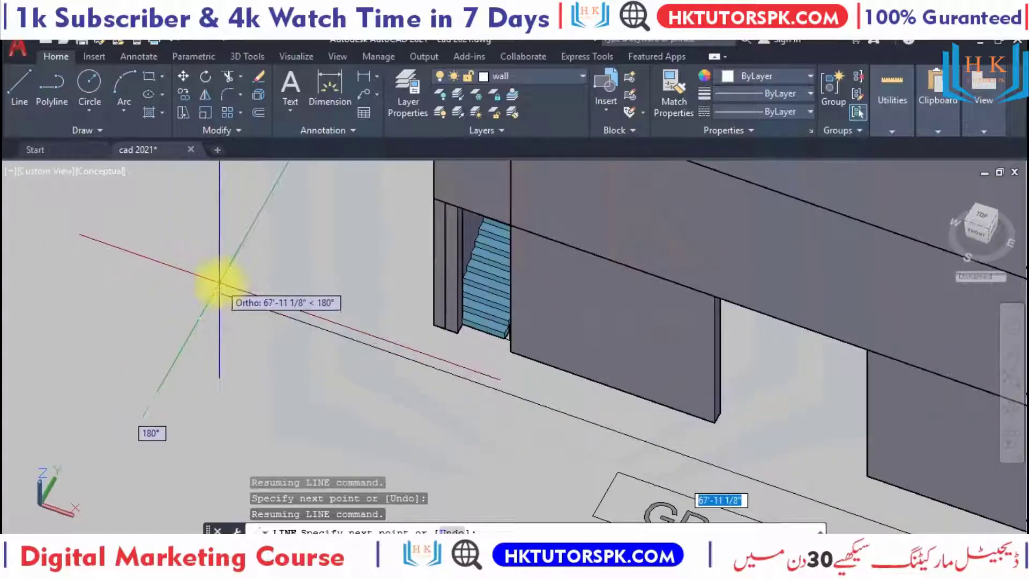
click(230, 276)
key(Return)
Draw a line from the column's bottom corner to the intersection
scroll(379, 265, up, 2)
key(Return)
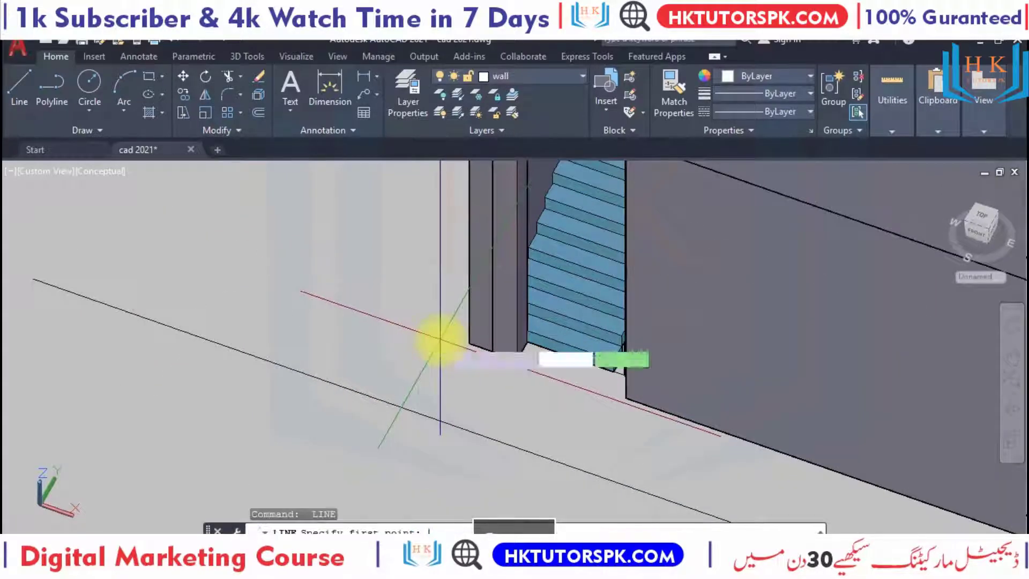
click(469, 344)
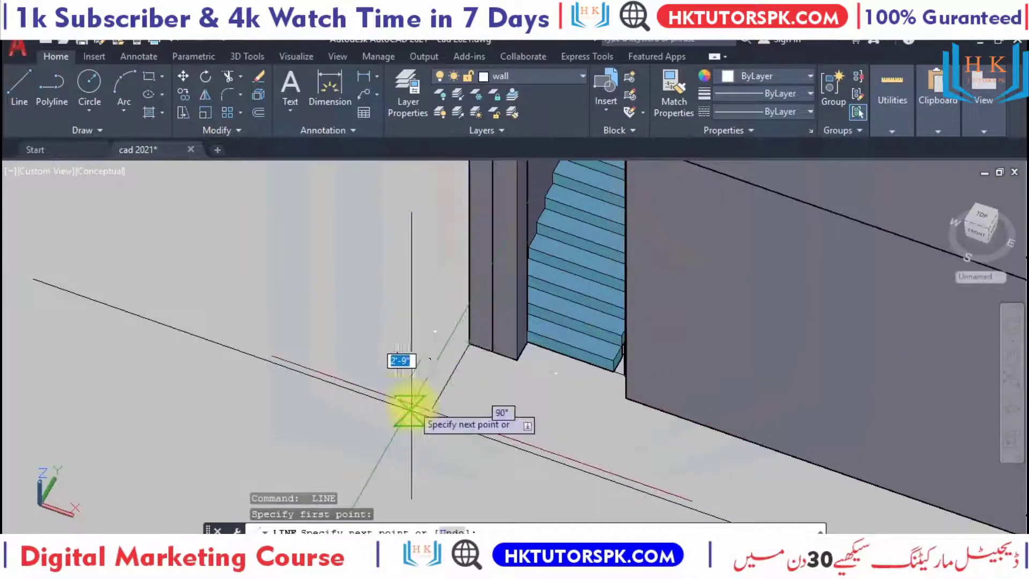
scroll(397, 424, up, 3)
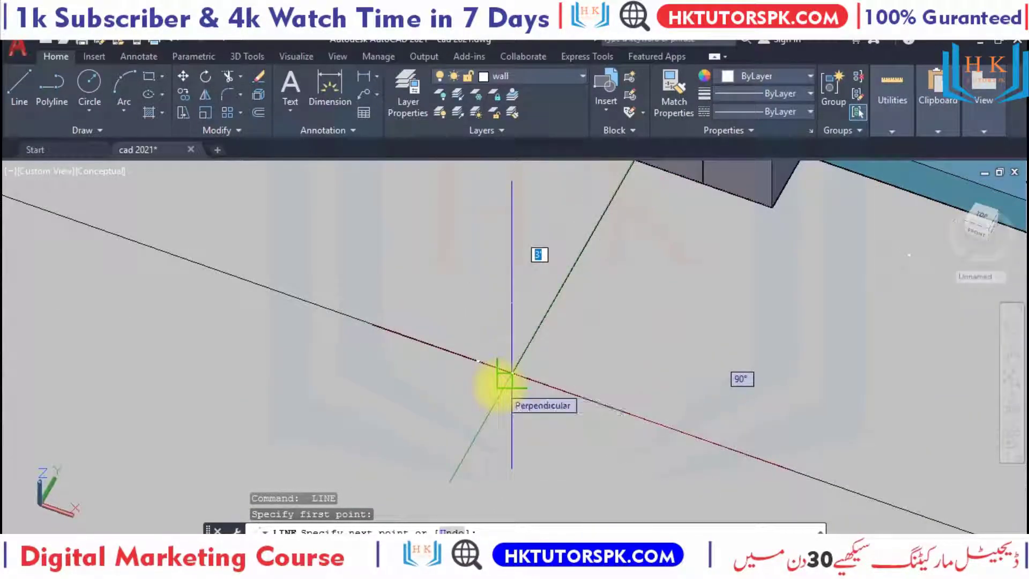
click(499, 385)
key(Escape)
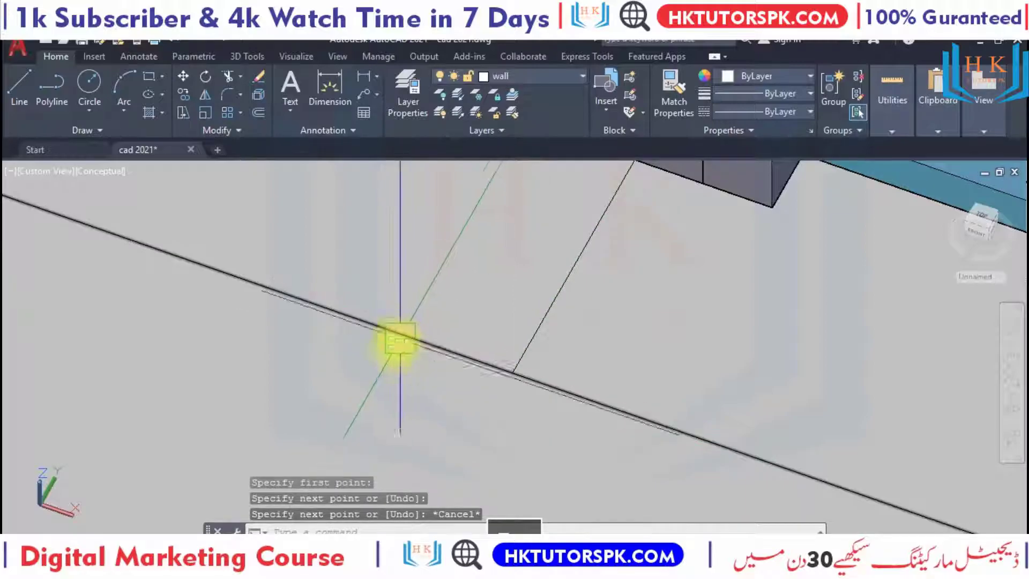
Start trimming the guide lines with TR, then cancel the trim
text(tr)
key(Return)
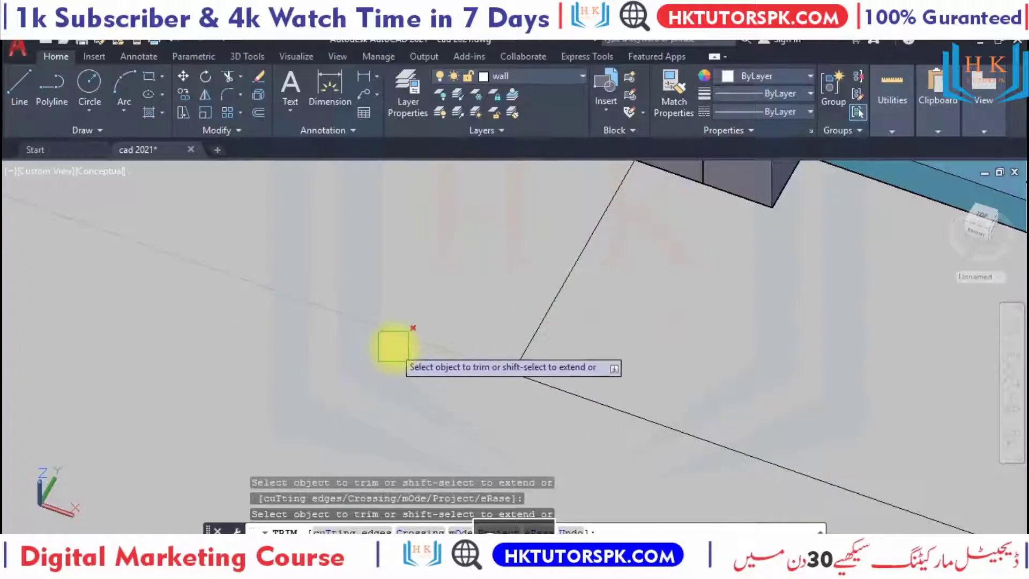
scroll(394, 345, down, 5)
scroll(430, 306, down, 3)
key(Escape)
scroll(501, 350, up, 4)
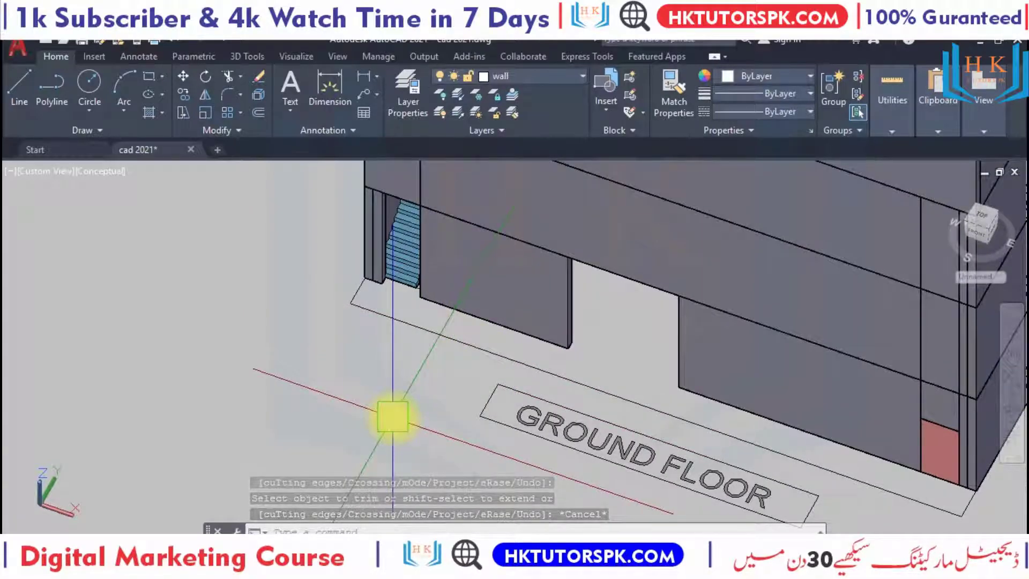
Draw a rectangle strip along the ground floor's front wall base between its corner endpoints
text(rec)
key(Return)
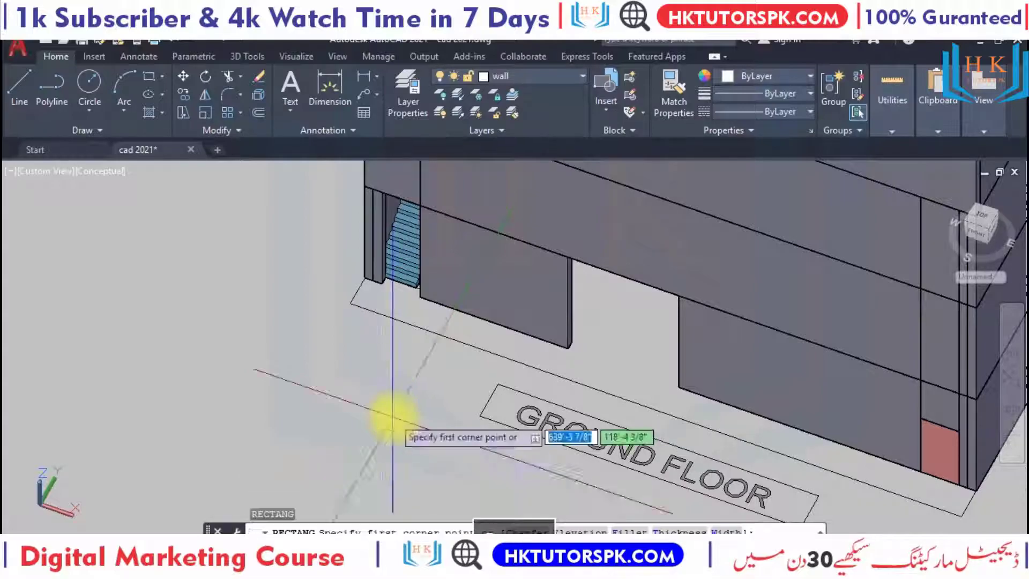
scroll(322, 300, up, 2)
scroll(379, 278, up, 2)
scroll(379, 278, up, 2)
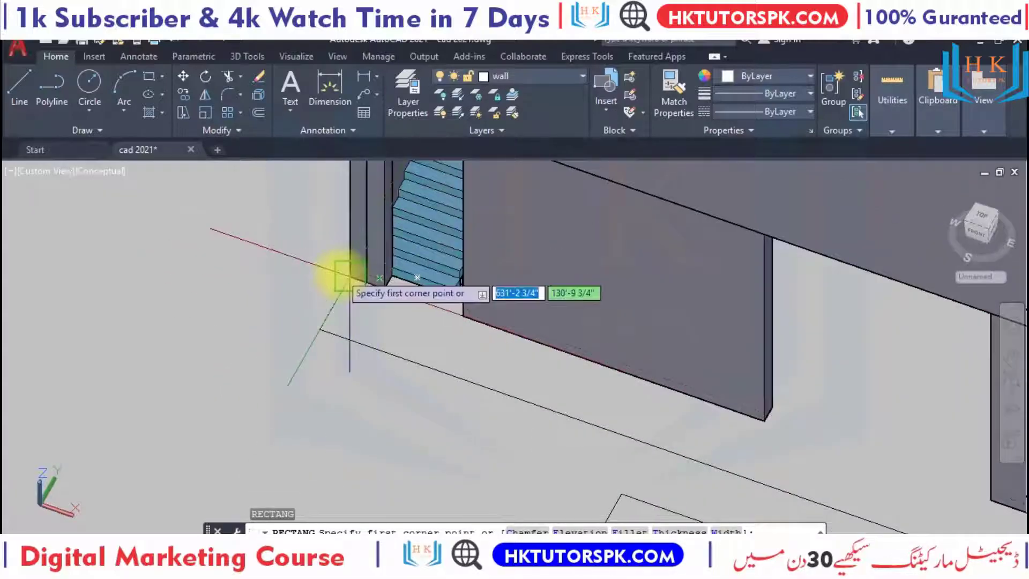
click(345, 275)
scroll(376, 341, up, 2)
scroll(850, 437, down, 1)
middle_drag(851, 437, 540, 287)
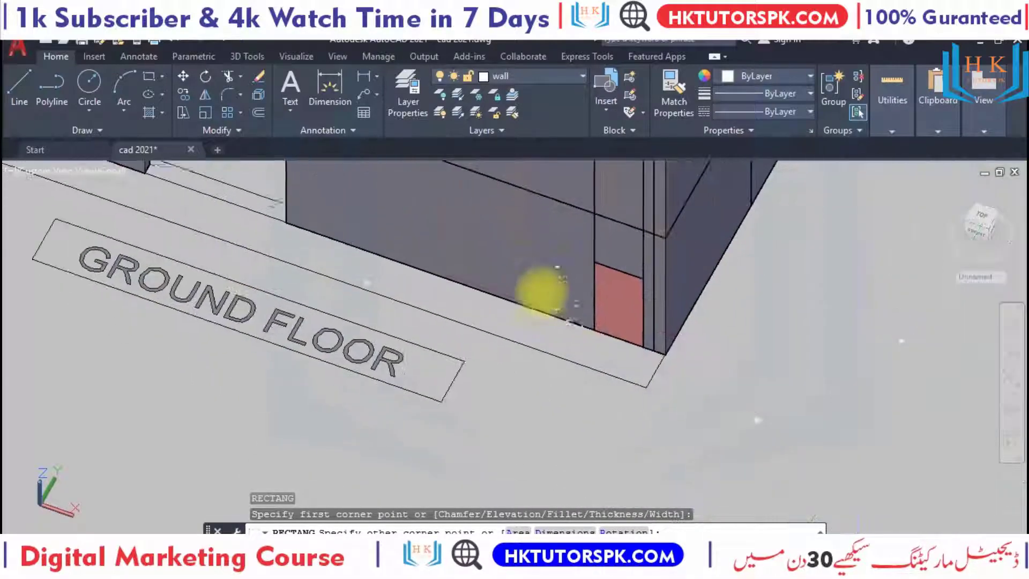
scroll(659, 431, up, 2)
scroll(666, 391, up, 1)
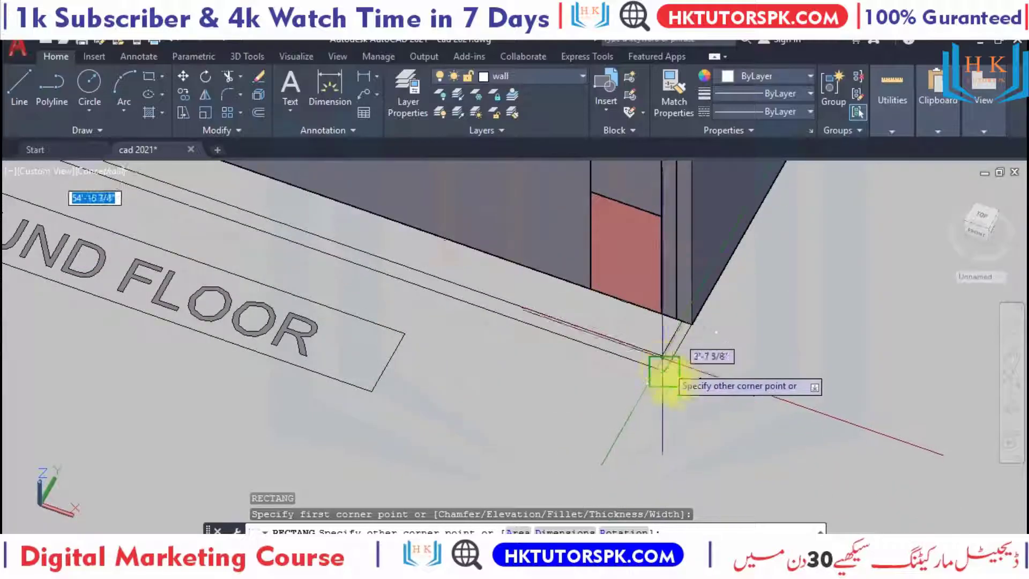
click(691, 368)
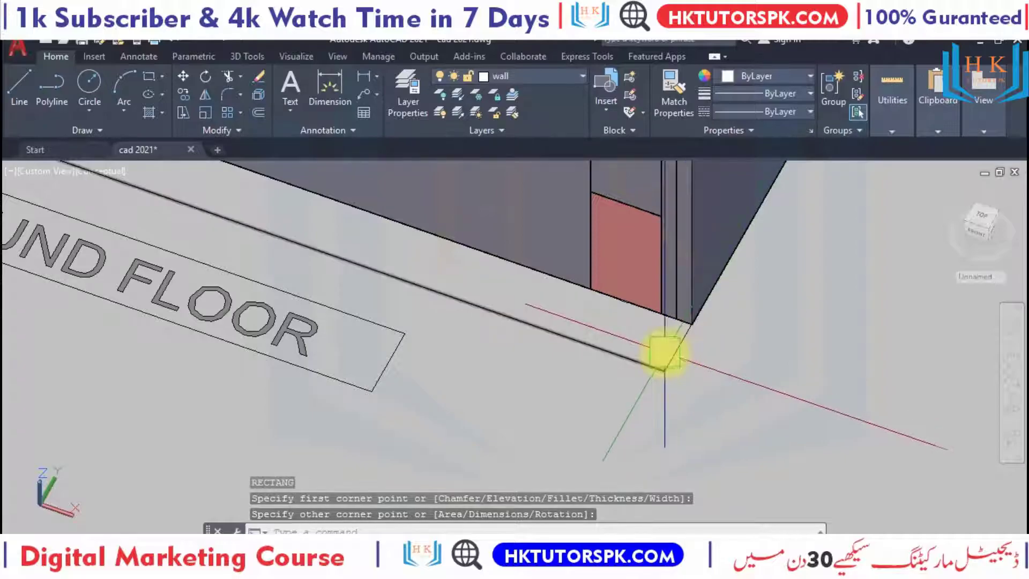
Extrude the strip outline to a height of 6 to form the ledge slab
click(612, 358)
key(Delete)
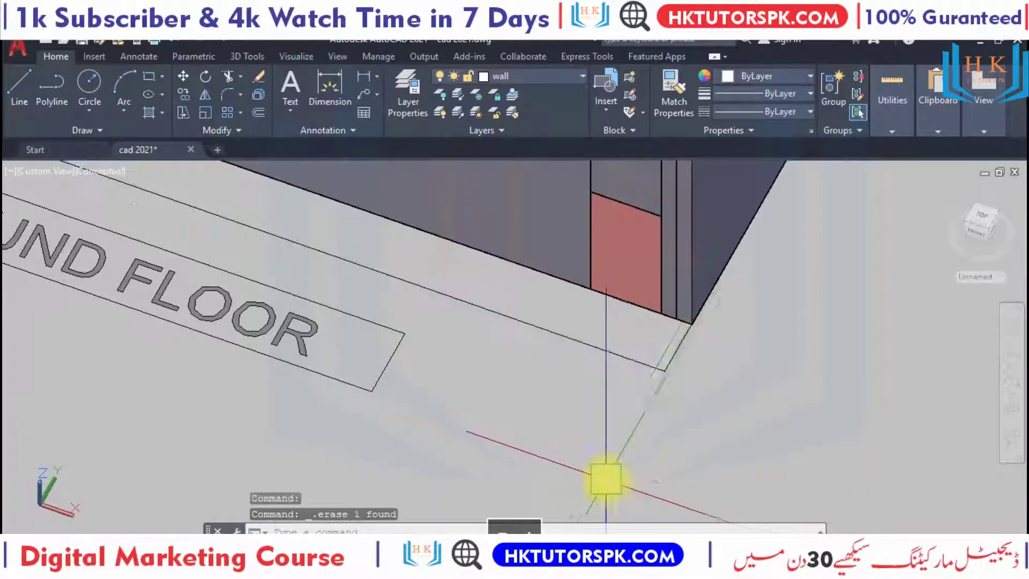
key(ctrl+z)
scroll(563, 349, down, 1)
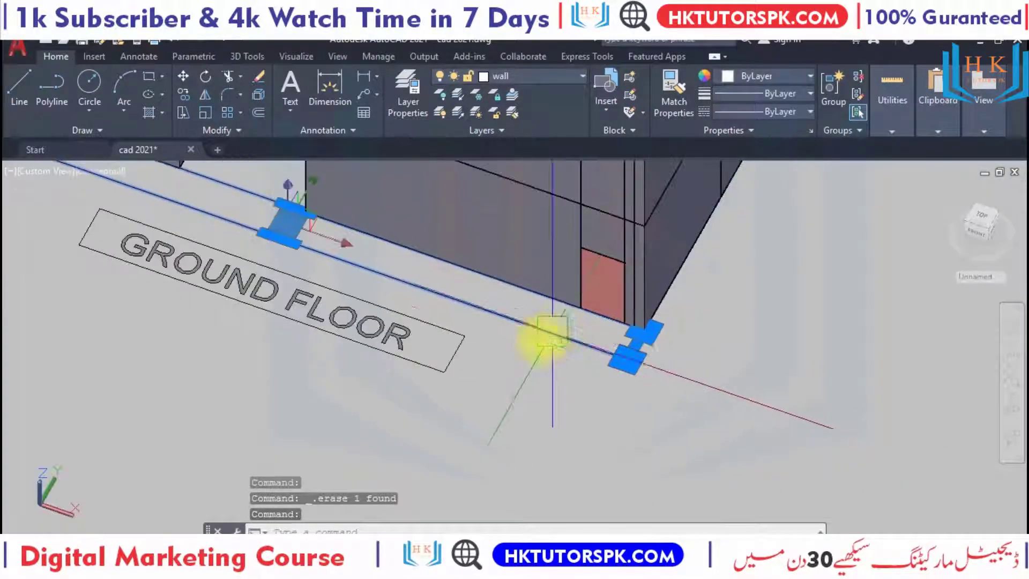
middle_drag(542, 337, 727, 385)
middle_drag(720, 423, 700, 479)
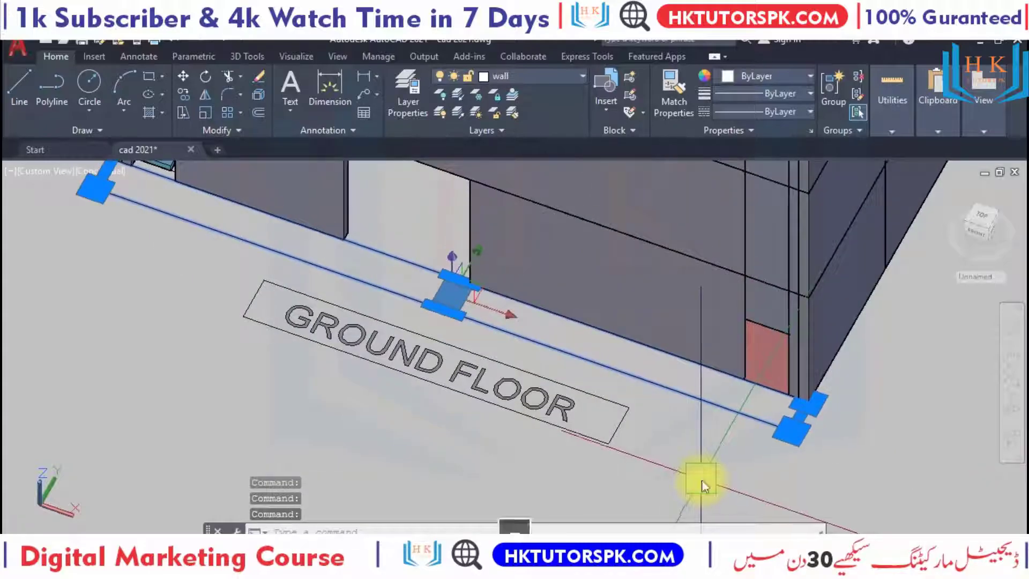
text(EXT)
key(Return)
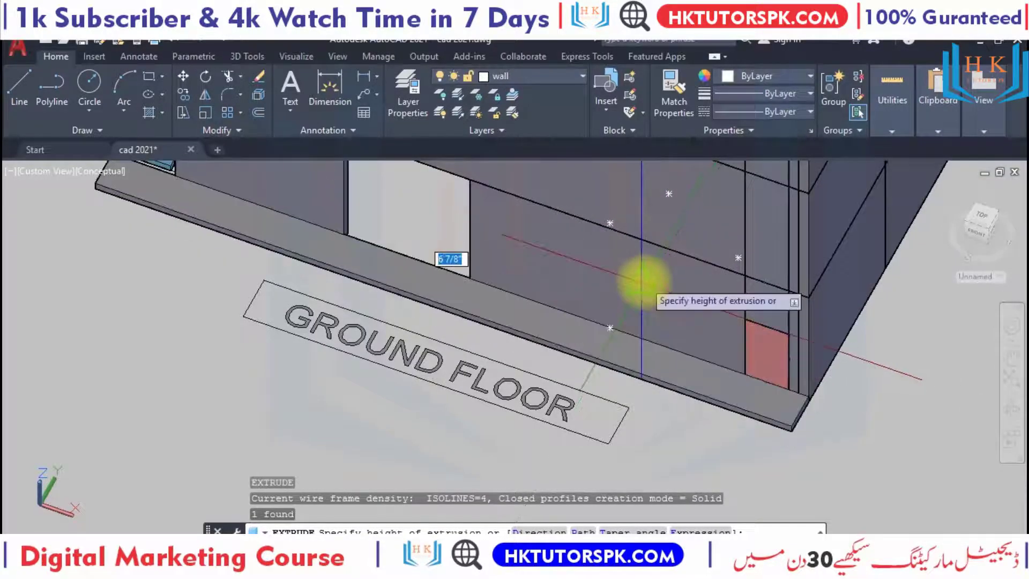
text(6)
click(643, 281)
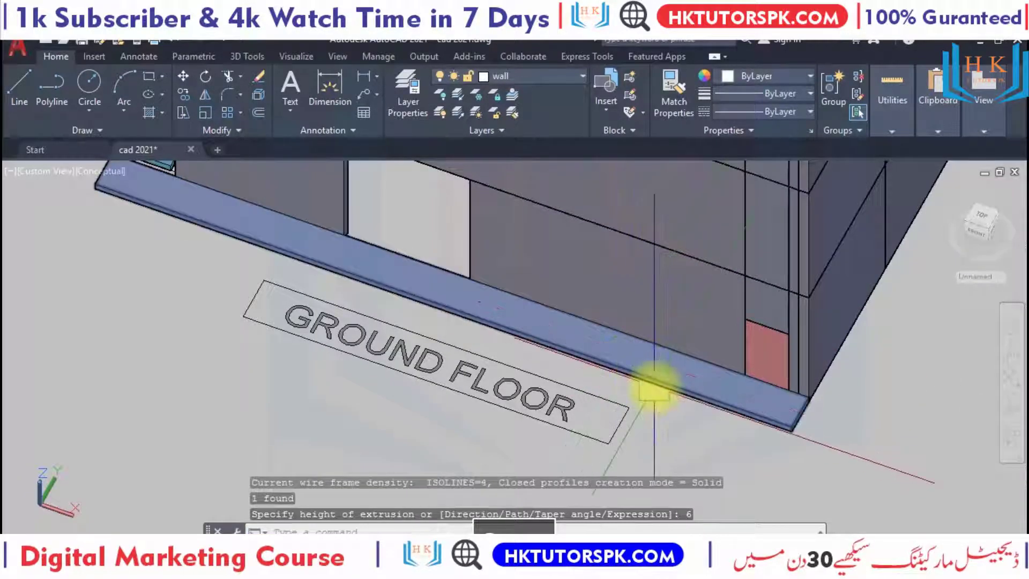
Attempt to move the ledge slab from a picked base point, then undo that move
mouse_move(655, 391)
middle_down()
mouse_move(700, 512)
mouse_move(621, 451)
middle_up()
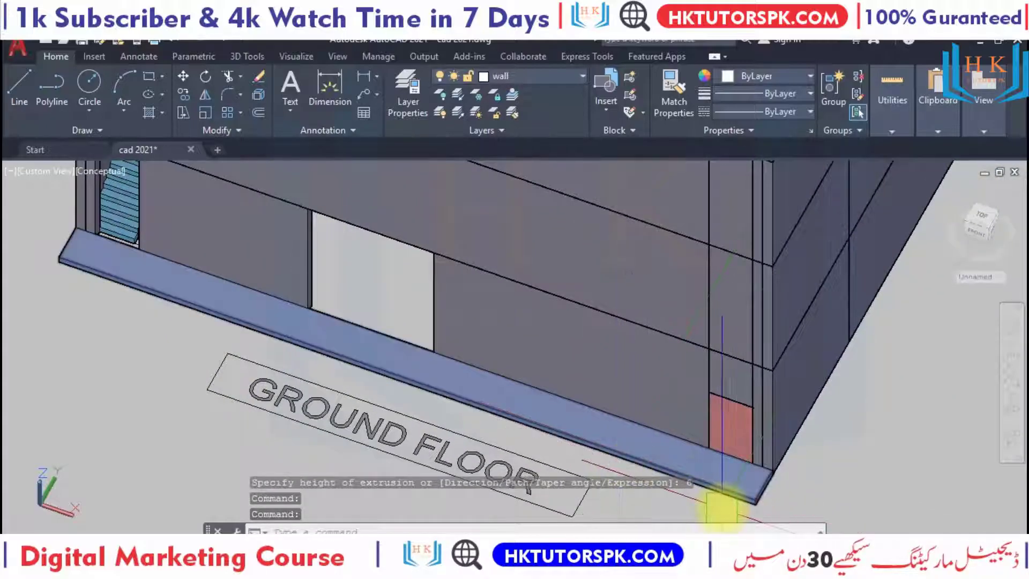
scroll(713, 476, up, 2)
scroll(736, 476, up, 2)
scroll(686, 410, up, 2)
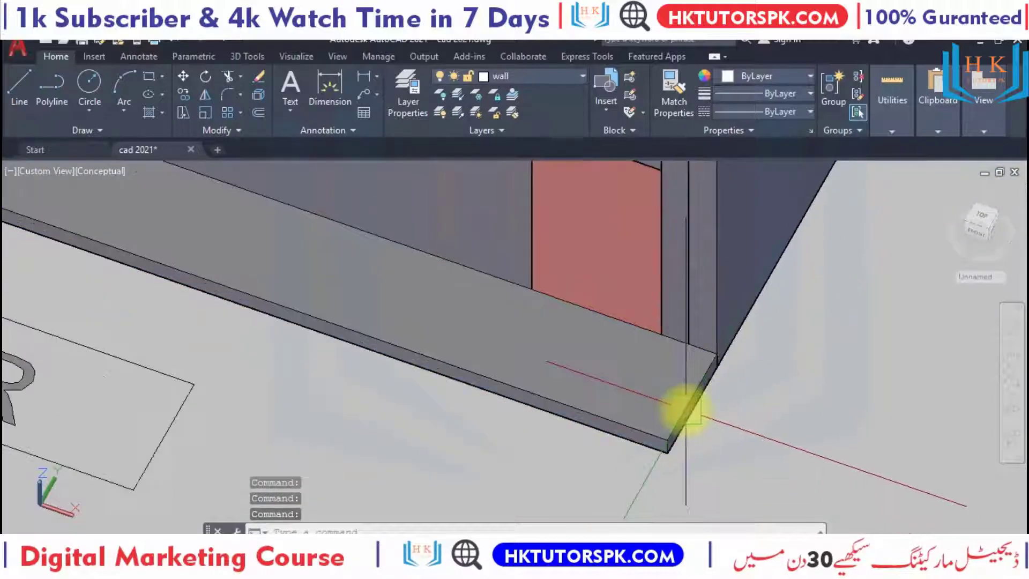
click(685, 412)
text(M)
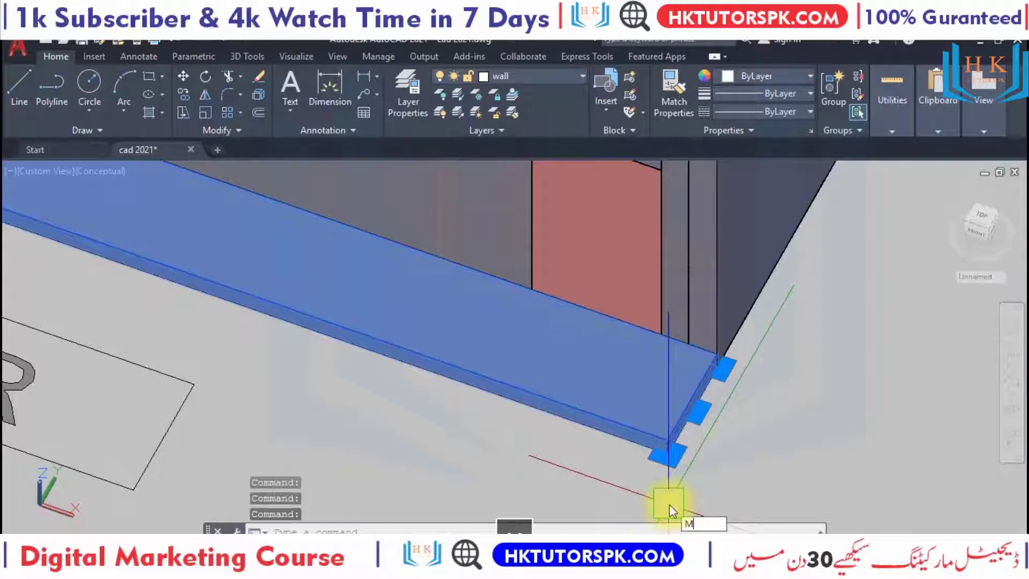
key(Return)
scroll(667, 453, up, 2)
click(667, 453)
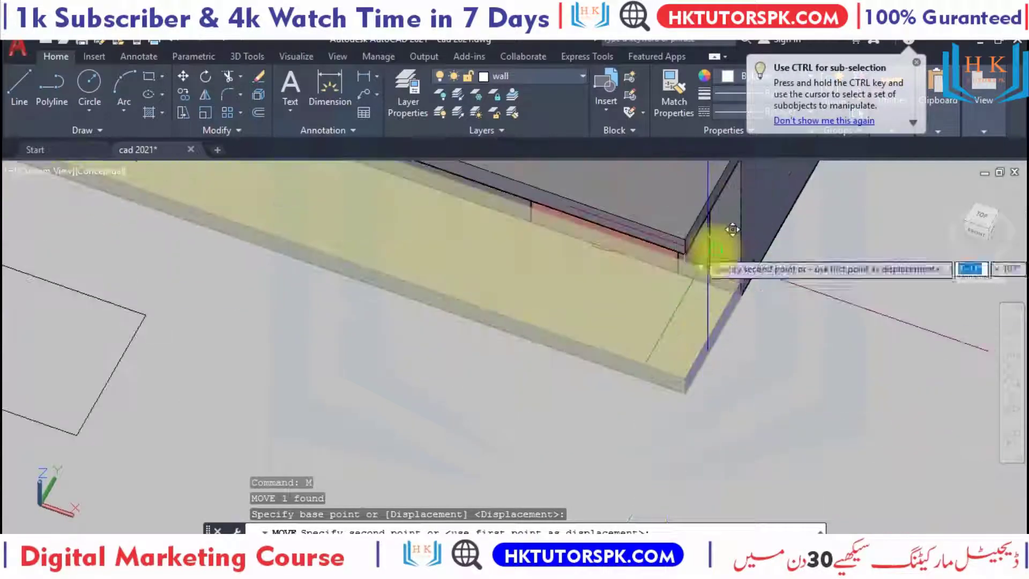
mouse_move(731, 229)
shift+middle_down()
mouse_move(747, 494)
mouse_move(758, 299)
mouse_move(776, 261)
shift+middle_up()
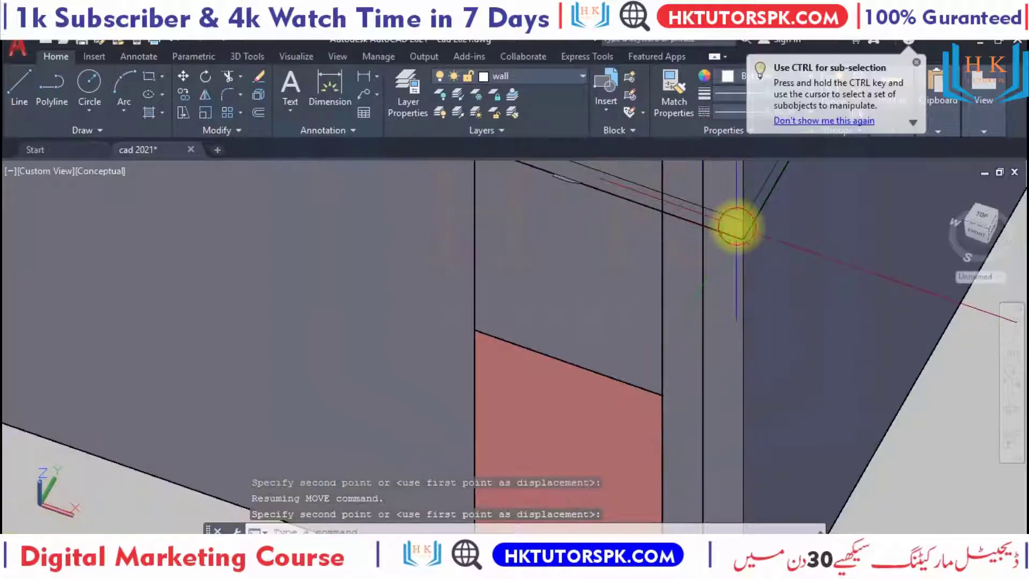
scroll(651, 324, down, 2)
scroll(665, 317, down, 2)
key(ctrl+z)
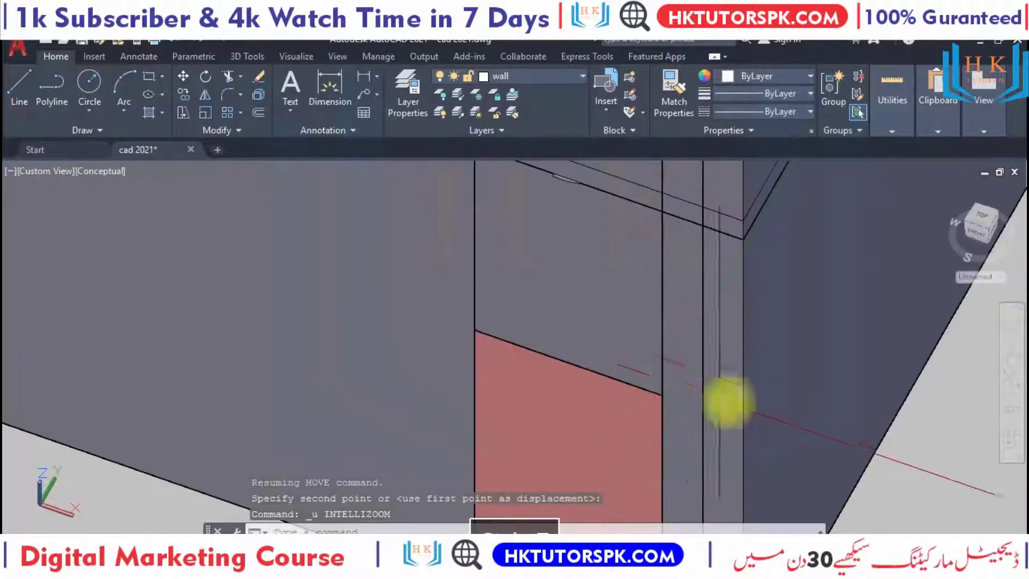
key(ctrl+z)
Orbit the view around to face the ledge slab's corner
scroll(825, 364, down, 2)
scroll(839, 357, up, 2)
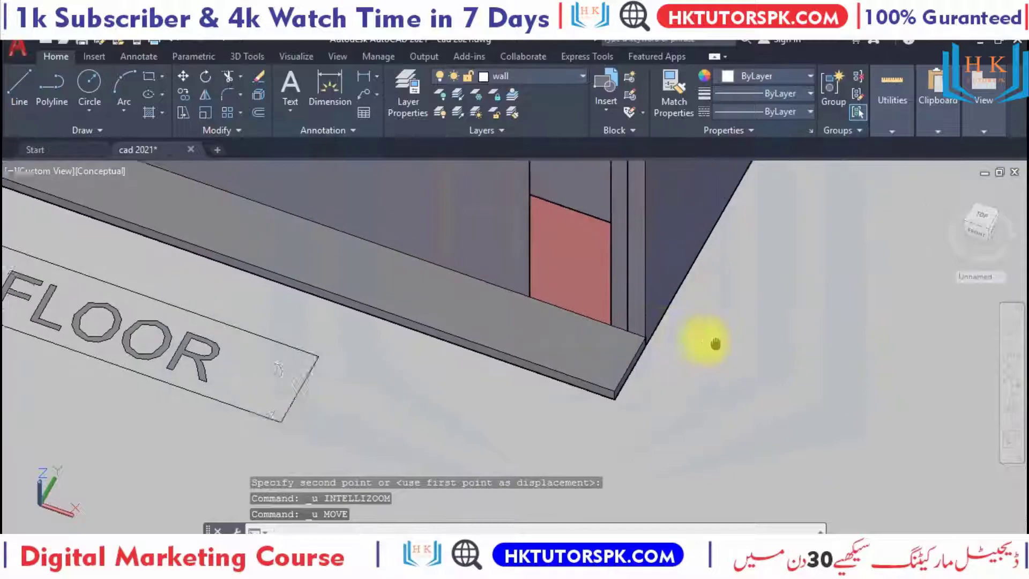
middle_drag(716, 343, 684, 342)
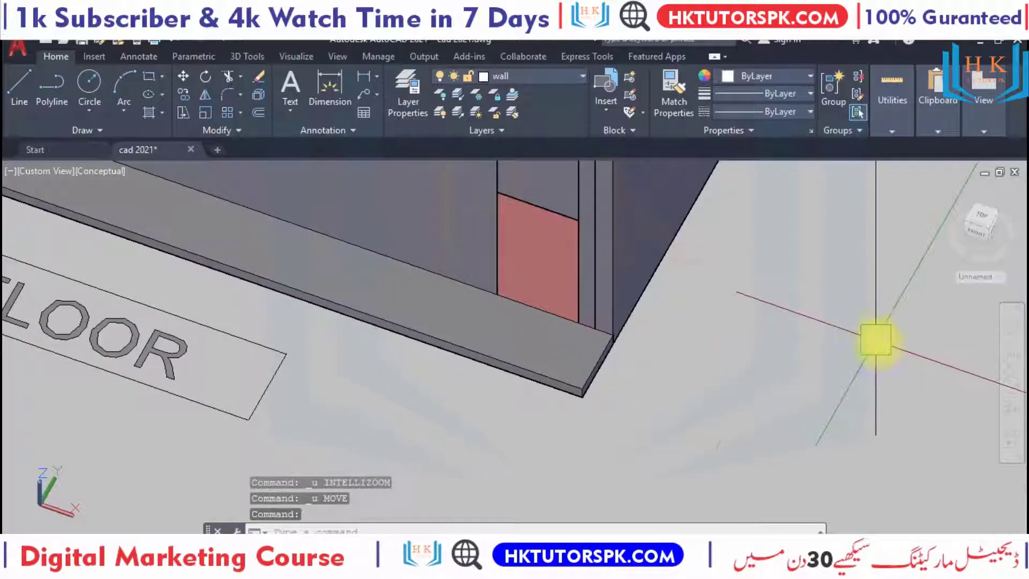
click(1011, 408)
drag(919, 397, 650, 298)
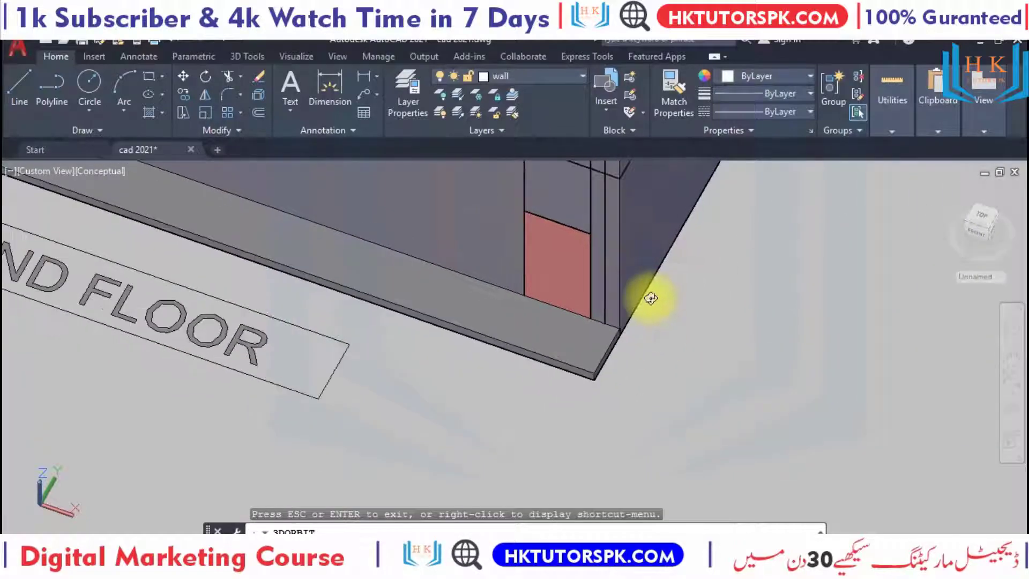
drag(690, 343, 636, 366)
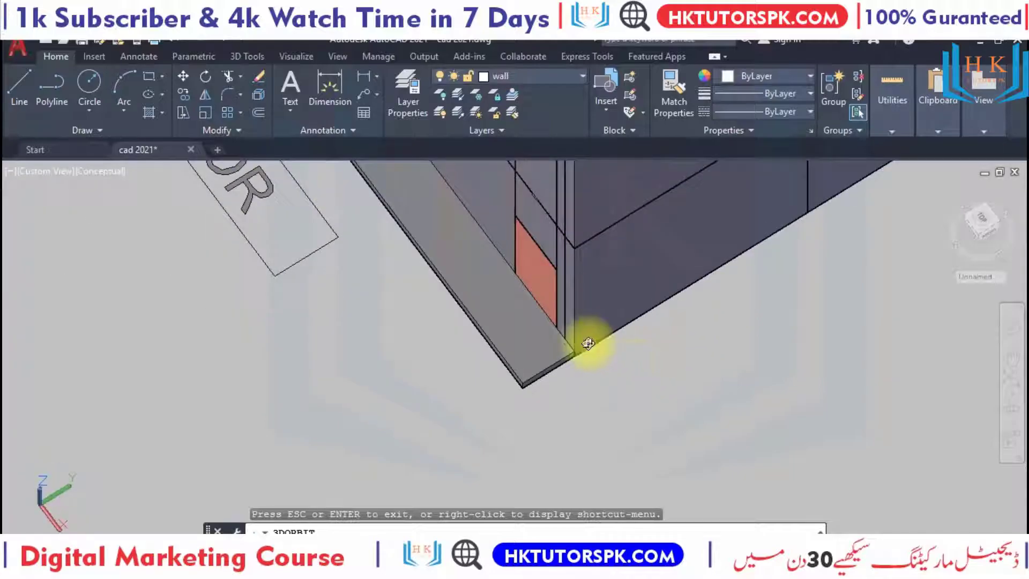
mouse_move(588, 344)
mouse_down()
mouse_move(574, 368)
mouse_move(563, 352)
mouse_up()
key(Escape)
scroll(563, 354, up, 3)
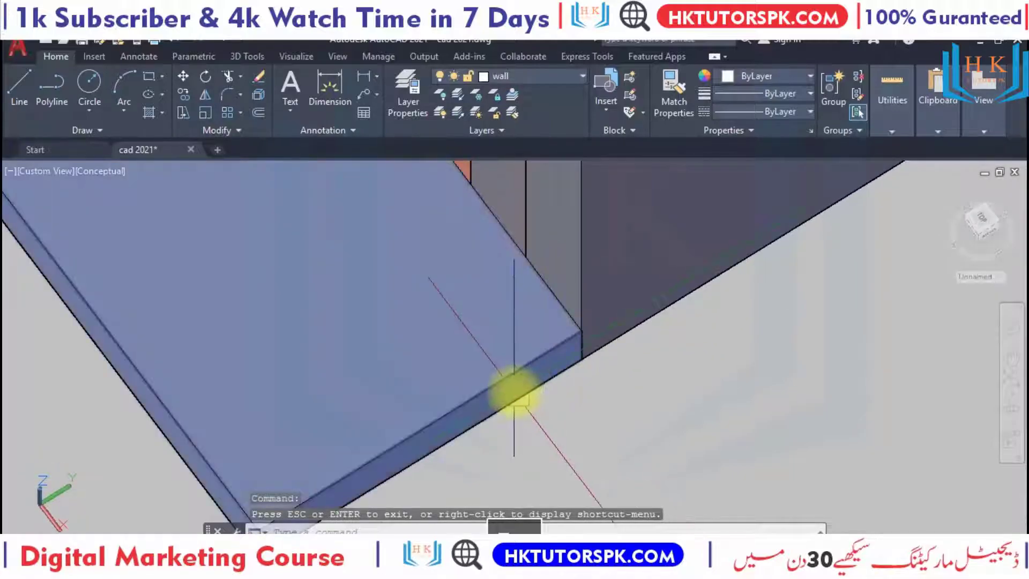
Move the ledge slab from its corner so it snaps onto the wall corner
click(514, 394)
key(Return)
scroll(590, 354, up, 3)
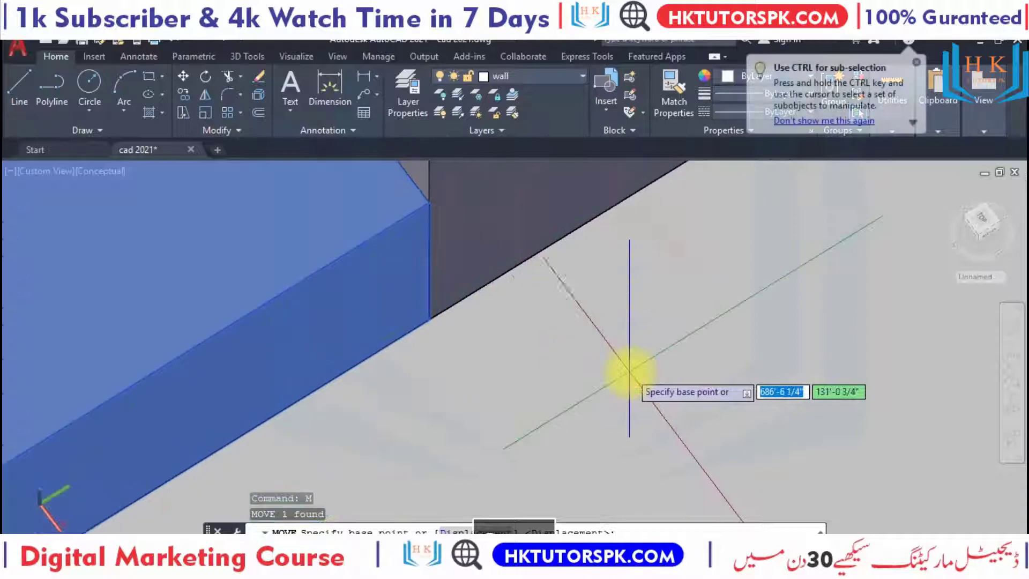
click(432, 324)
scroll(436, 329, down, 2)
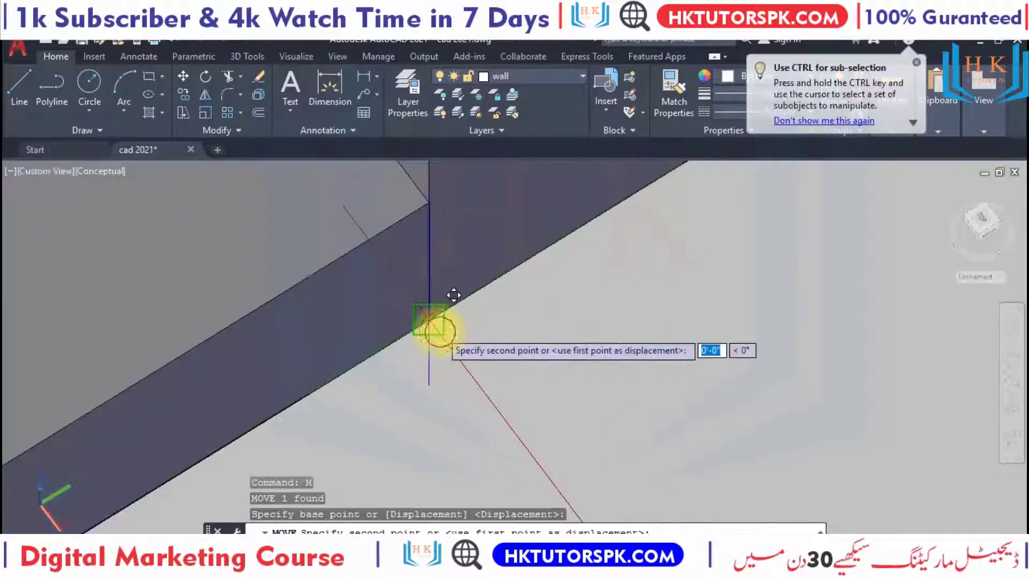
scroll(451, 294, down, 2)
scroll(492, 239, down, 2)
scroll(491, 239, up, 4)
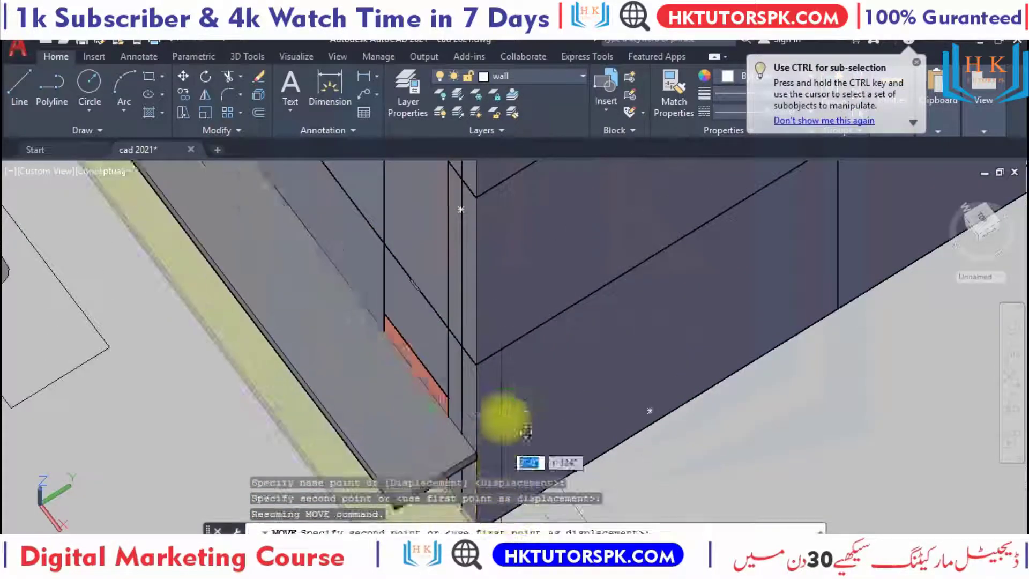
scroll(504, 418, up, 1)
click(448, 322)
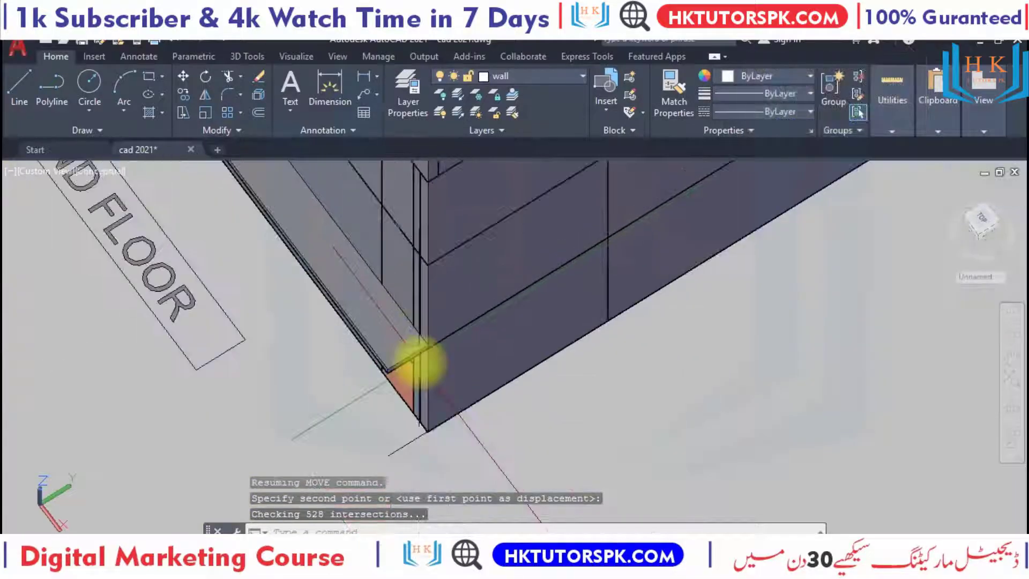
Orbit the view to face the ground floor near the stairwell corner
click(1015, 411)
mouse_move(520, 408)
mouse_down()
mouse_move(621, 391)
mouse_move(272, 368)
mouse_up()
mouse_move(276, 386)
middle_down()
mouse_move(751, 336)
mouse_move(722, 337)
middle_up()
middle_drag(230, 410, 322, 404)
Delete the small stray block standing beside the stairs
scroll(429, 423, up, 2)
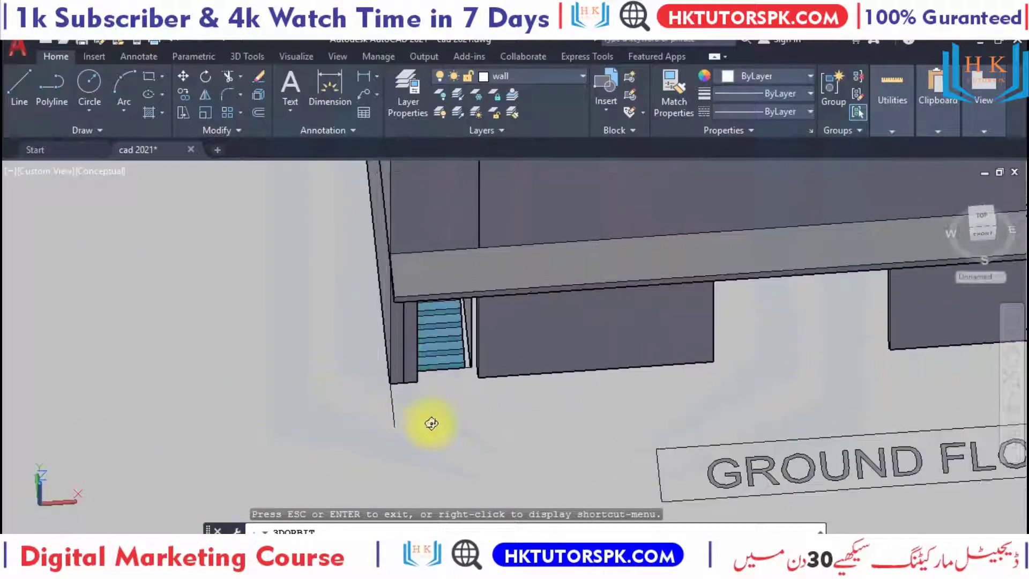
key(Escape)
click(406, 402)
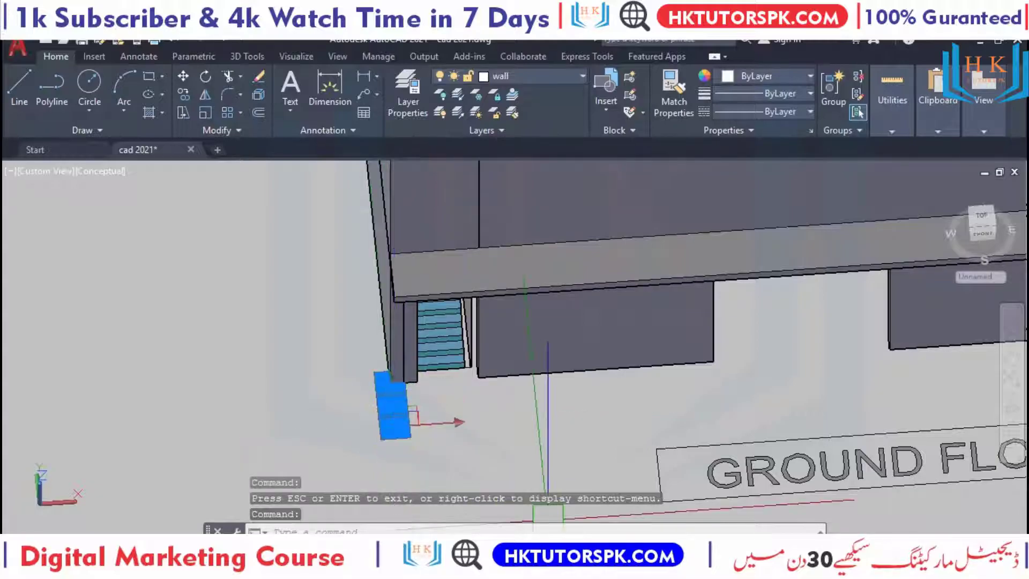
key(Delete)
Pan, zoom and orbit to review the ground-floor front and building corner
middle_drag(392, 481, 363, 470)
middle_drag(804, 429, 345, 420)
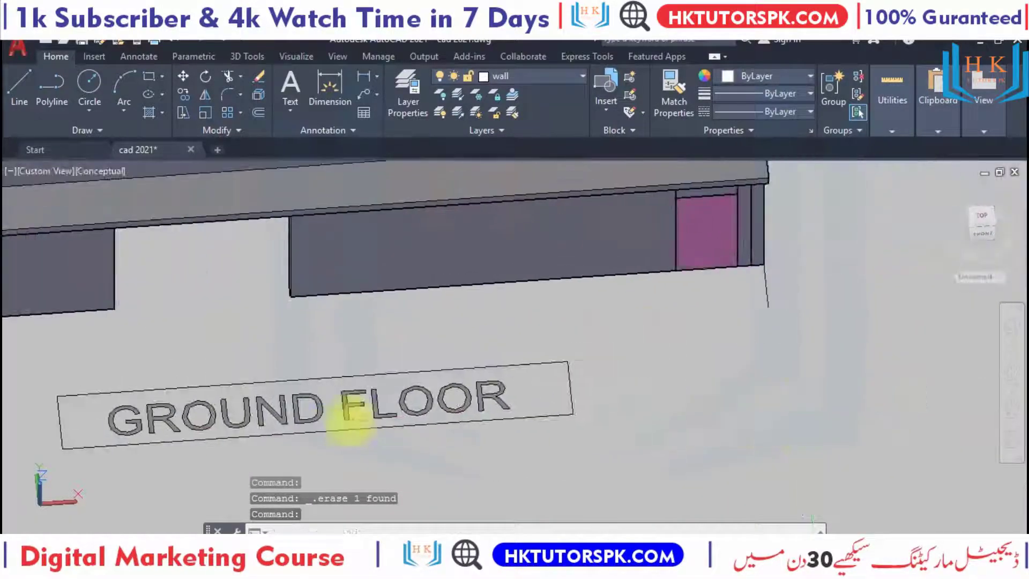
scroll(782, 292, up, 2)
scroll(735, 306, up, 3)
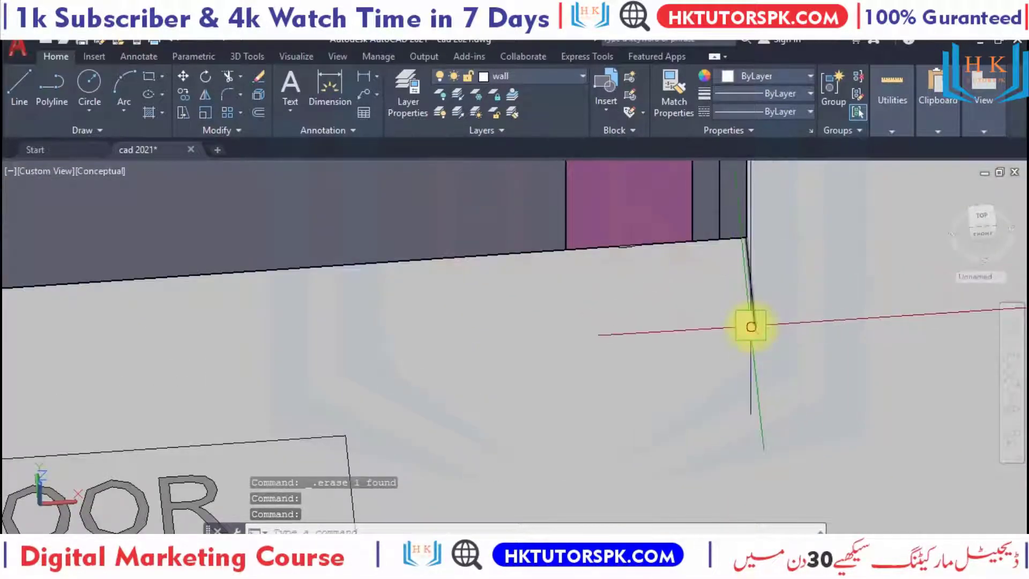
scroll(745, 300, down, 4)
scroll(740, 269, down, 1)
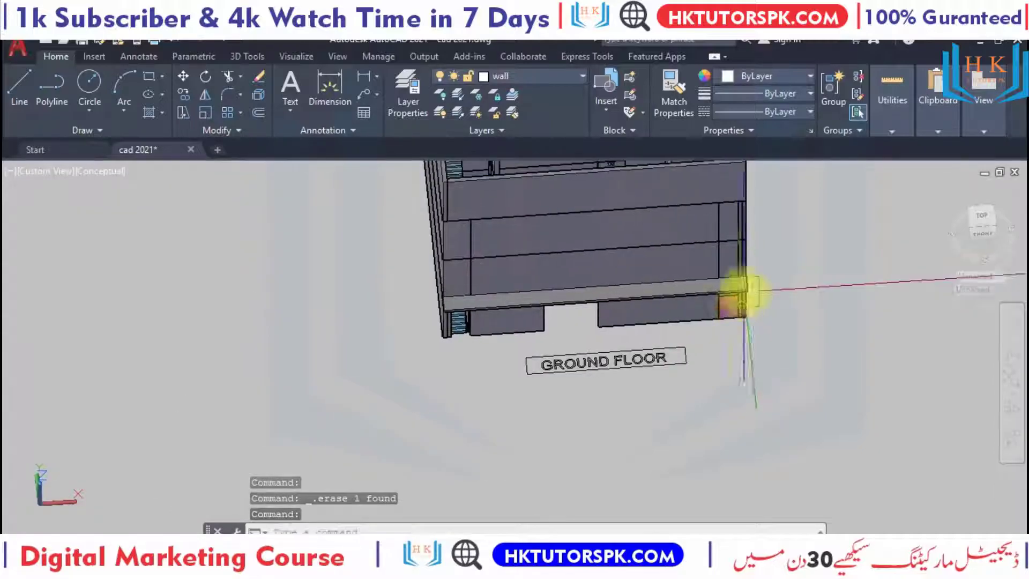
scroll(750, 284, up, 3)
scroll(753, 278, up, 4)
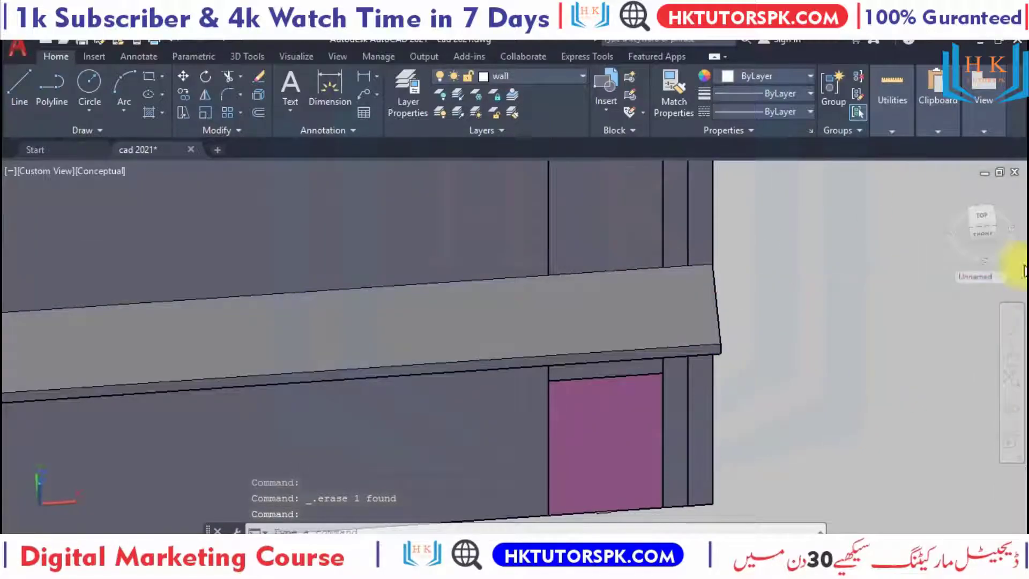
click(1017, 413)
mouse_move(911, 384)
mouse_down()
mouse_move(493, 270)
mouse_move(520, 402)
mouse_move(535, 362)
mouse_move(521, 333)
mouse_move(490, 345)
mouse_up()
Select the ledge slab and start a copy (CO) with its corner as base point
key(Escape)
click(472, 372)
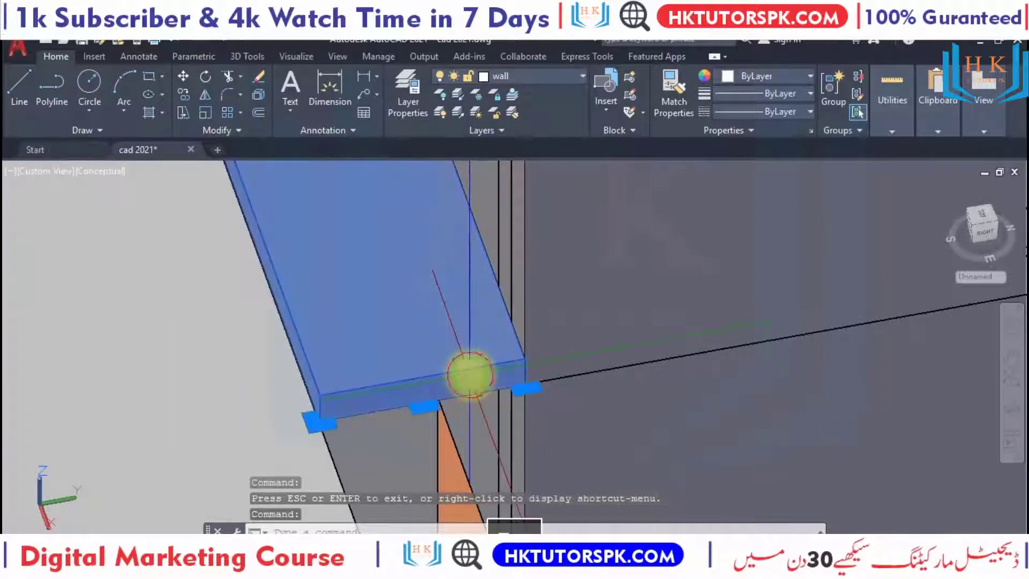
text(co)
key(Return)
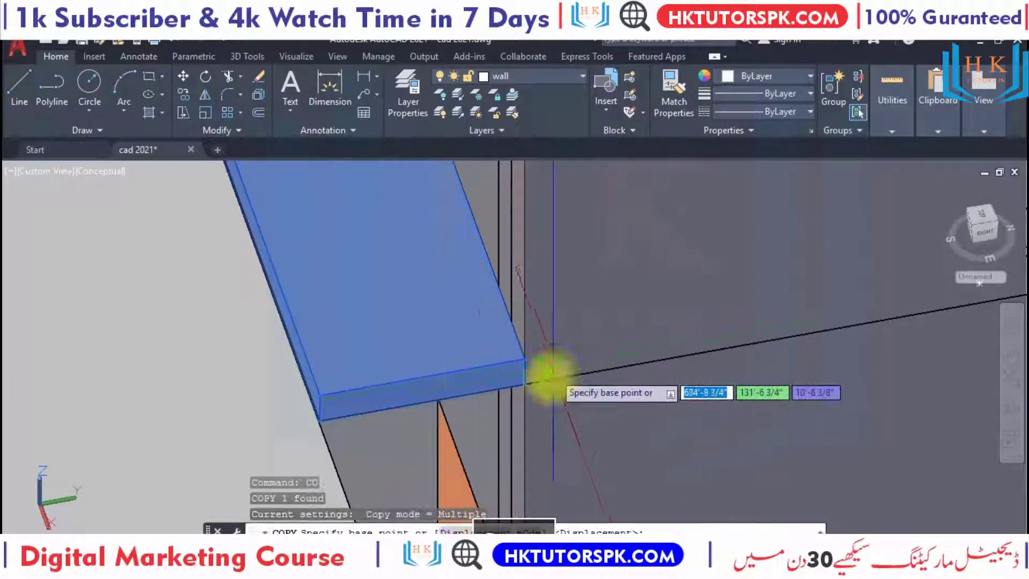
scroll(519, 399, up, 3)
click(571, 290)
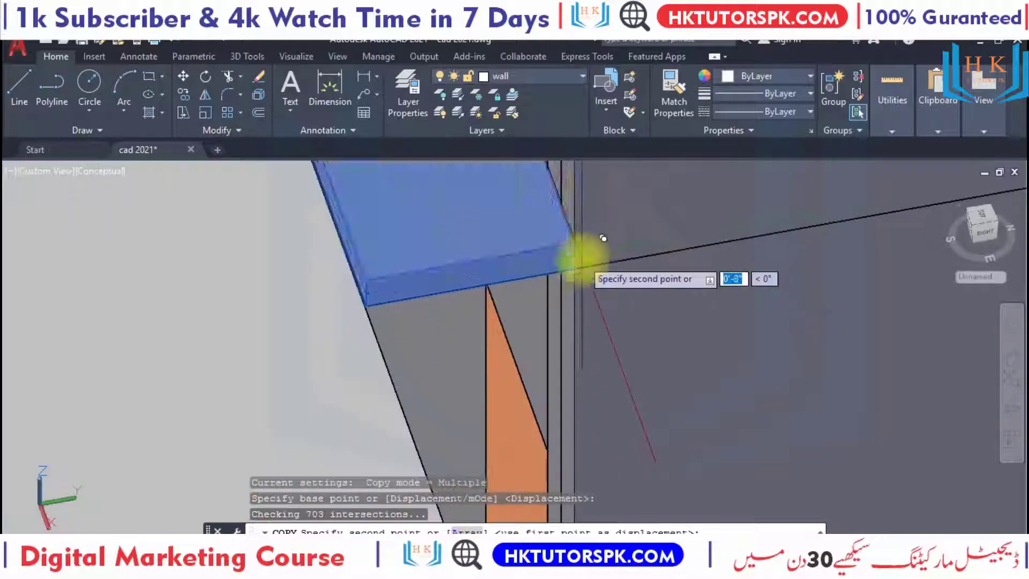
Navigate the view up to the upper floors to place the ledge copy
shift+middle_drag(597, 252, 666, 356)
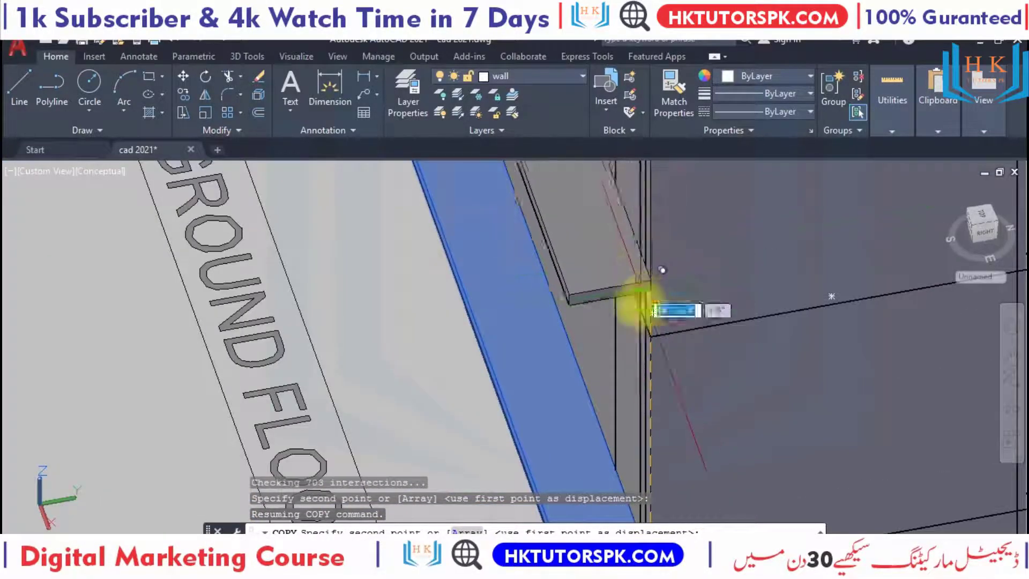
scroll(664, 306, up, 4)
middle_drag(679, 302, 667, 185)
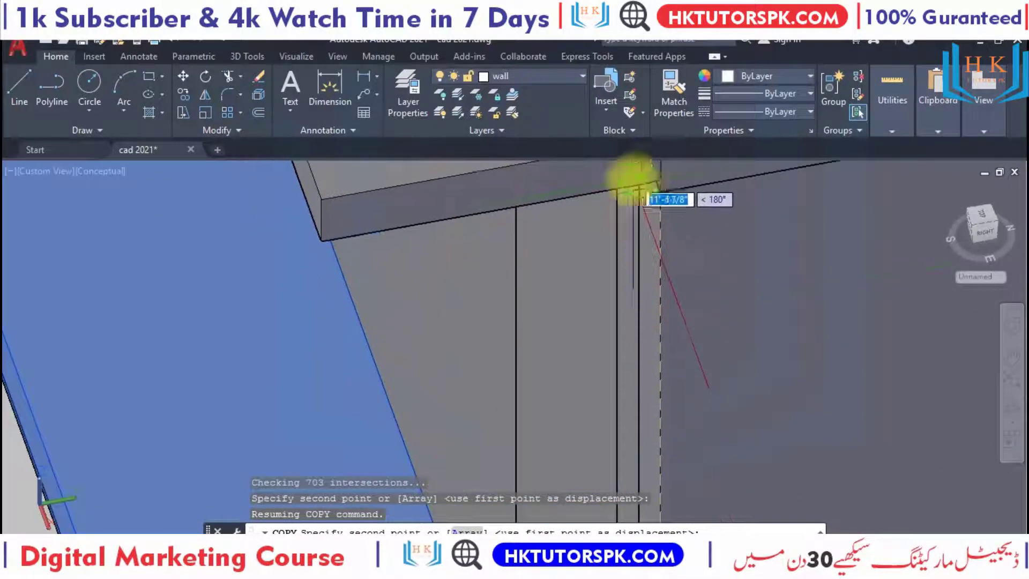
scroll(643, 220, down, 3)
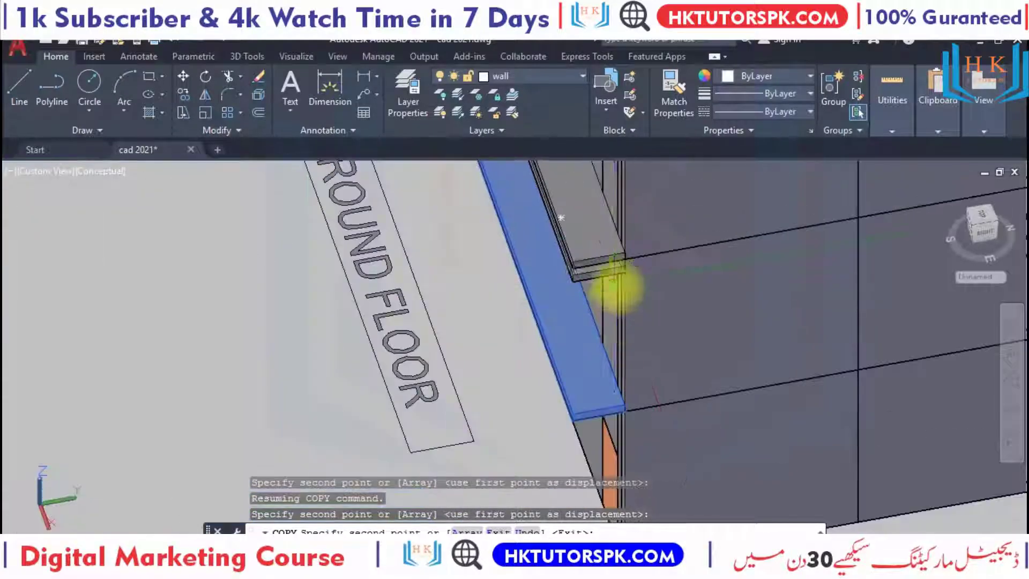
middle_drag(616, 285, 620, 379)
scroll(685, 280, up, 4)
middle_drag(688, 199, 686, 312)
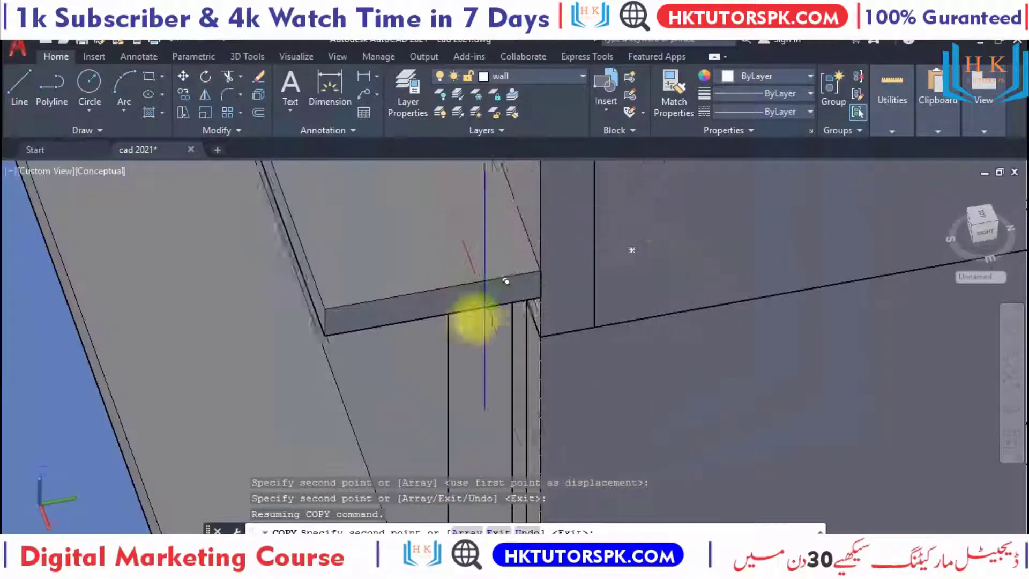
scroll(545, 338, down, 6)
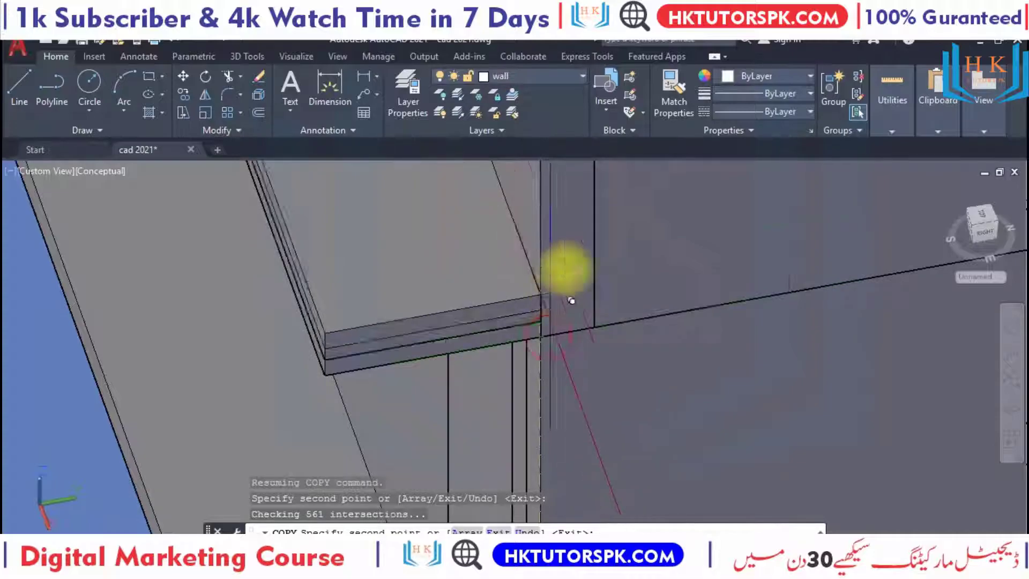
scroll(568, 427, up, 6)
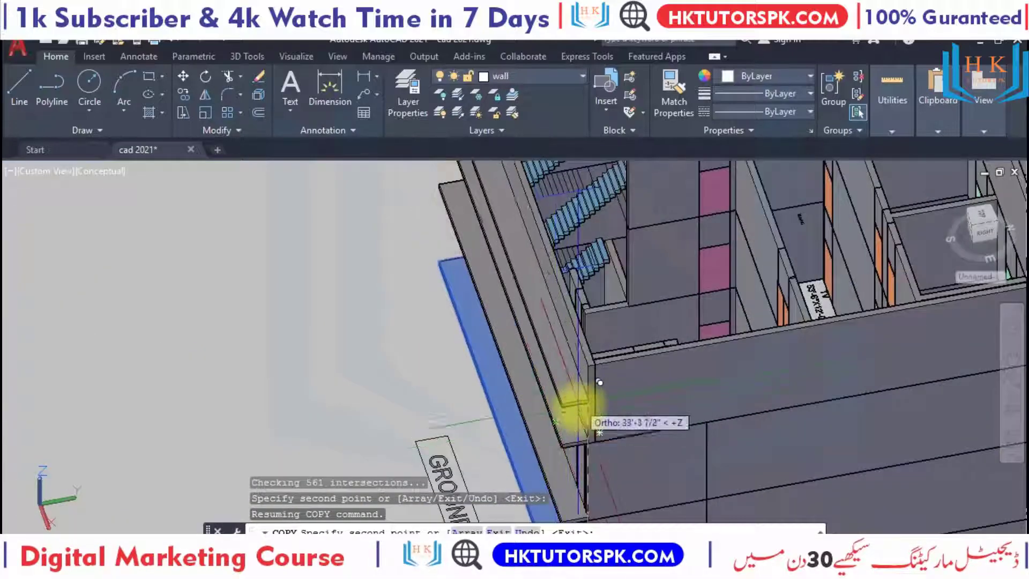
scroll(596, 360, down, 5)
Orbit to a low side angle to check the three stacked ledges, then save the drawing
key(Escape)
key(Escape)
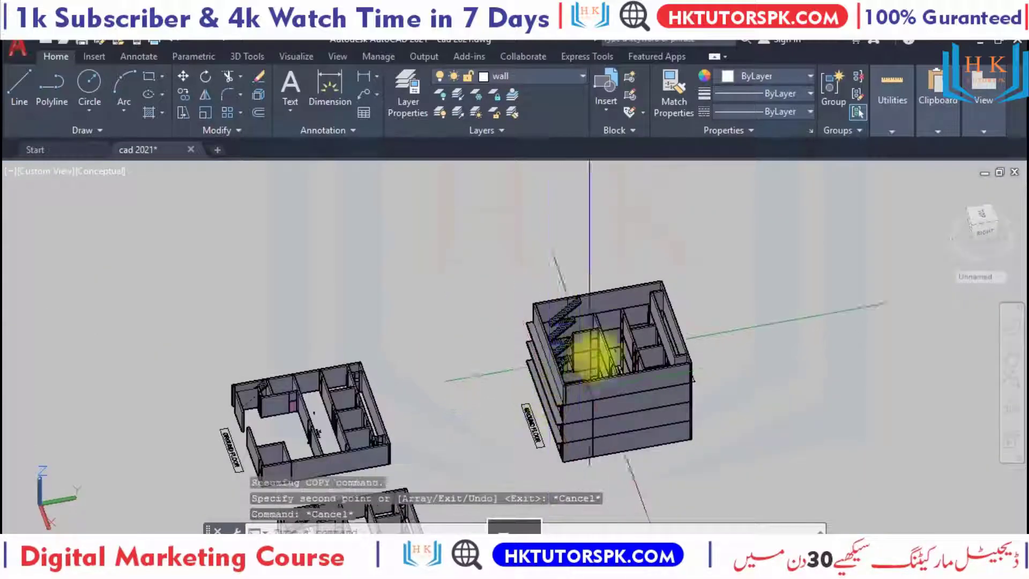
click(1012, 410)
mouse_move(604, 391)
mouse_down()
mouse_move(680, 384)
mouse_move(694, 361)
mouse_move(526, 453)
mouse_up()
scroll(749, 280, up, 5)
mouse_move(749, 280)
mouse_down()
mouse_move(452, 409)
mouse_move(648, 313)
mouse_up()
scroll(713, 261, up, 3)
mouse_move(714, 261)
mouse_down()
mouse_move(689, 295)
mouse_move(644, 452)
mouse_move(733, 286)
mouse_move(724, 335)
mouse_up()
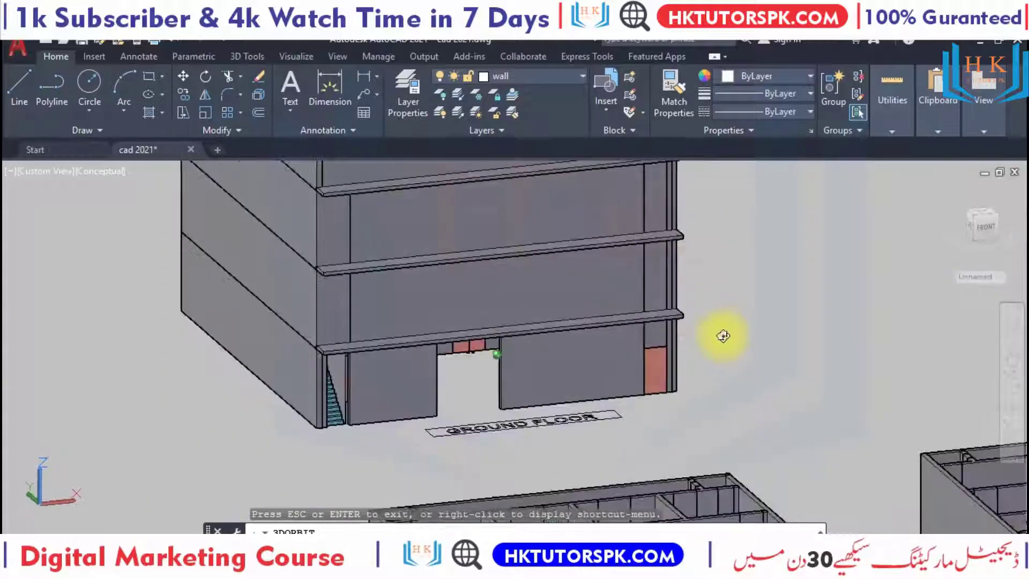
mouse_move(472, 372)
mouse_down()
mouse_move(524, 402)
mouse_move(520, 332)
mouse_move(590, 379)
mouse_move(579, 395)
mouse_move(503, 344)
mouse_move(630, 326)
mouse_up()
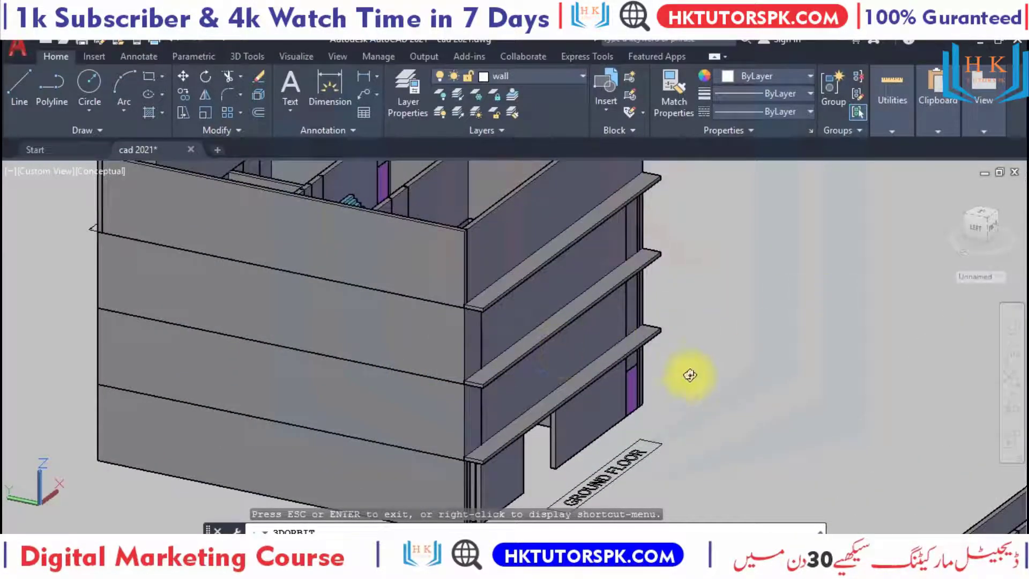
key(Escape)
key(ctrl+s)
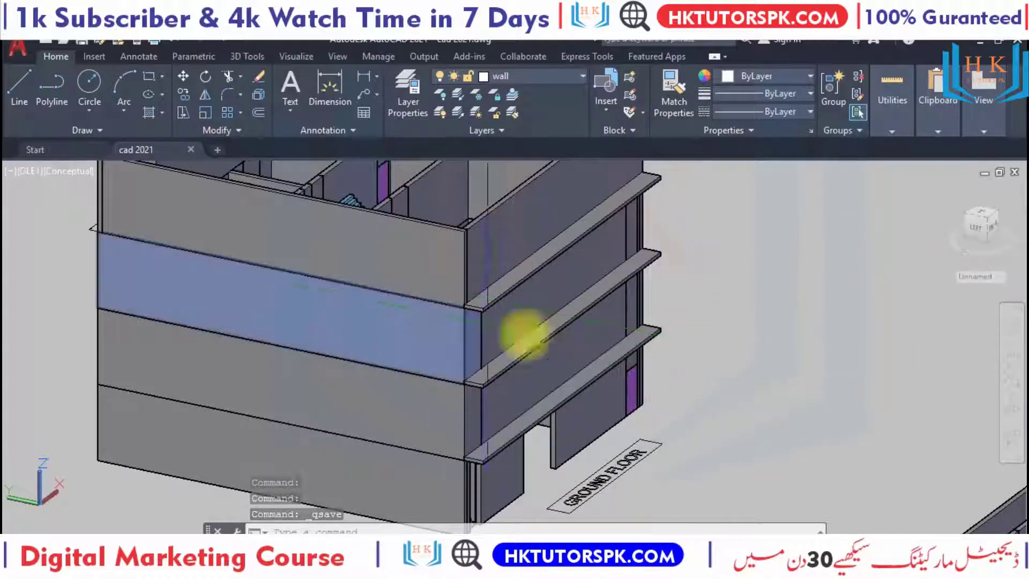
scroll(610, 364, up, 2)
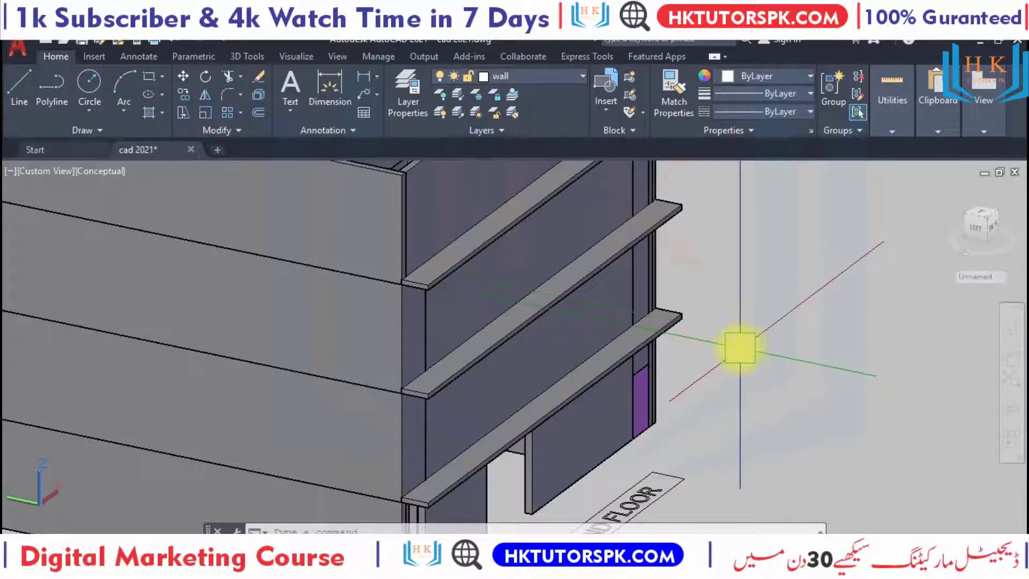
Pan along the ledges and ground floor, then zoom out to show the building beside the floor plans
scroll(617, 252, up, 2)
scroll(650, 349, up, 2)
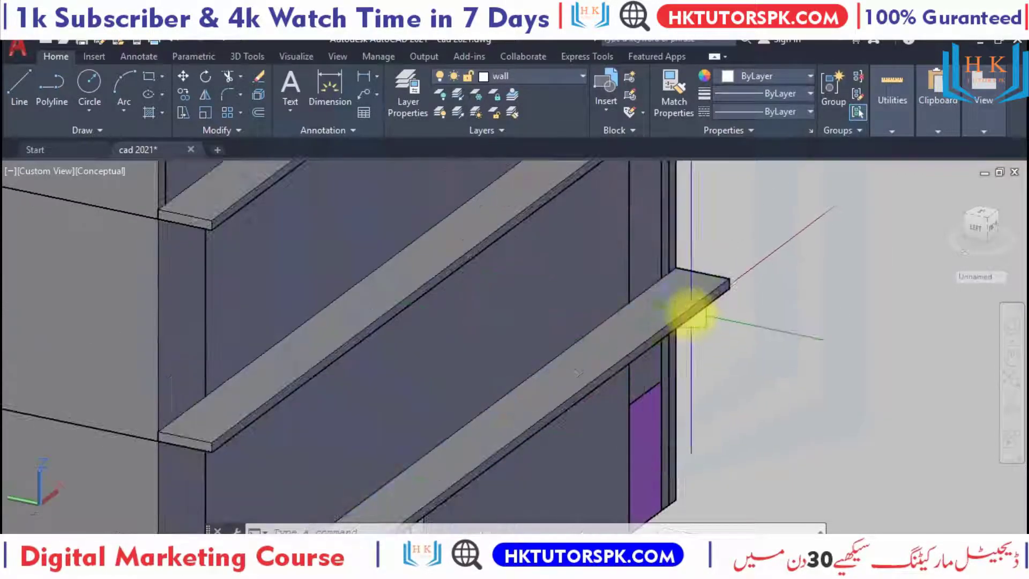
middle_drag(689, 310, 746, 179)
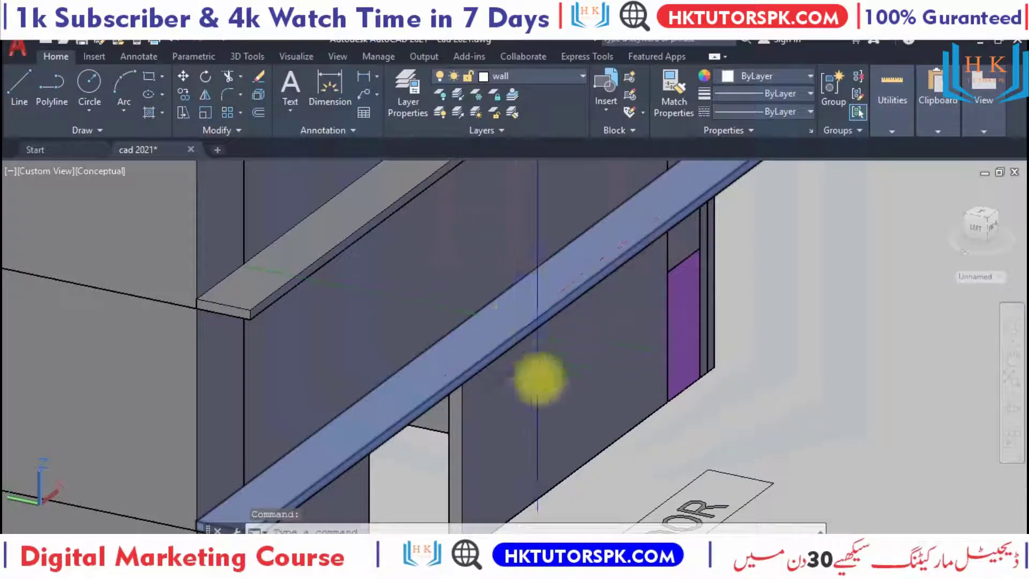
mouse_move(540, 381)
middle_down()
mouse_move(460, 338)
mouse_move(521, 264)
middle_up()
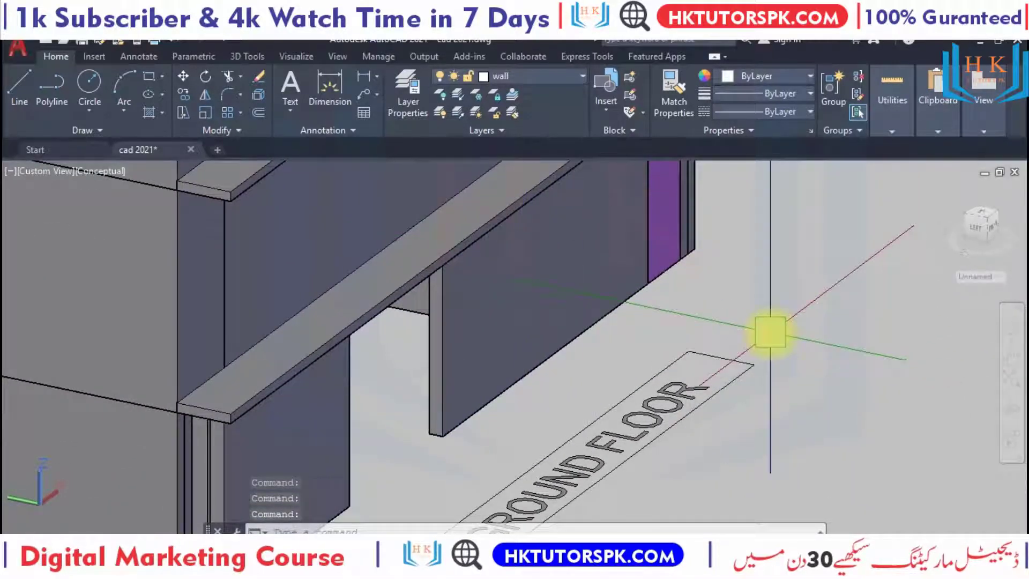
middle_drag(731, 310, 409, 395)
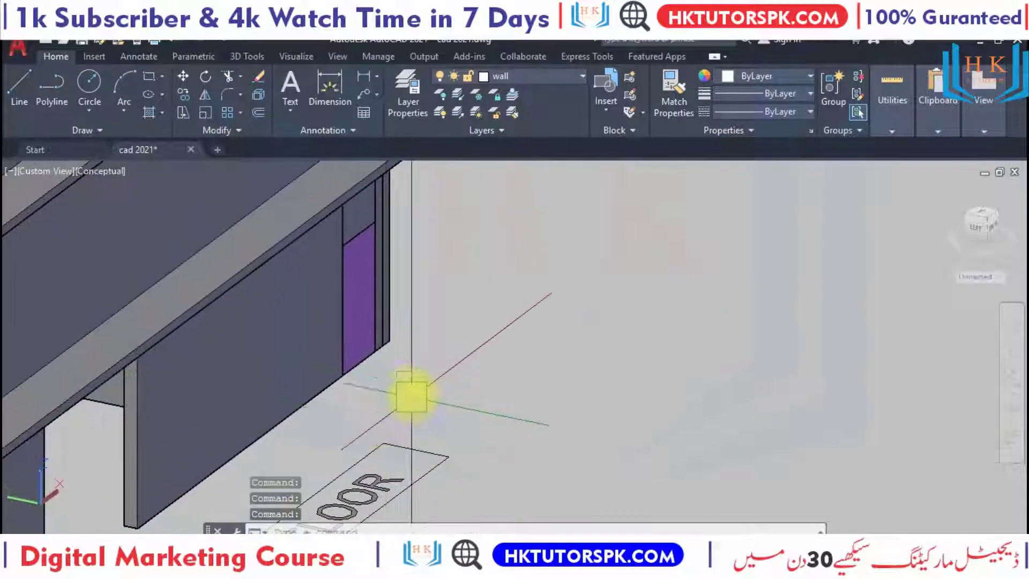
scroll(480, 352, down, 2)
scroll(482, 351, down, 3)
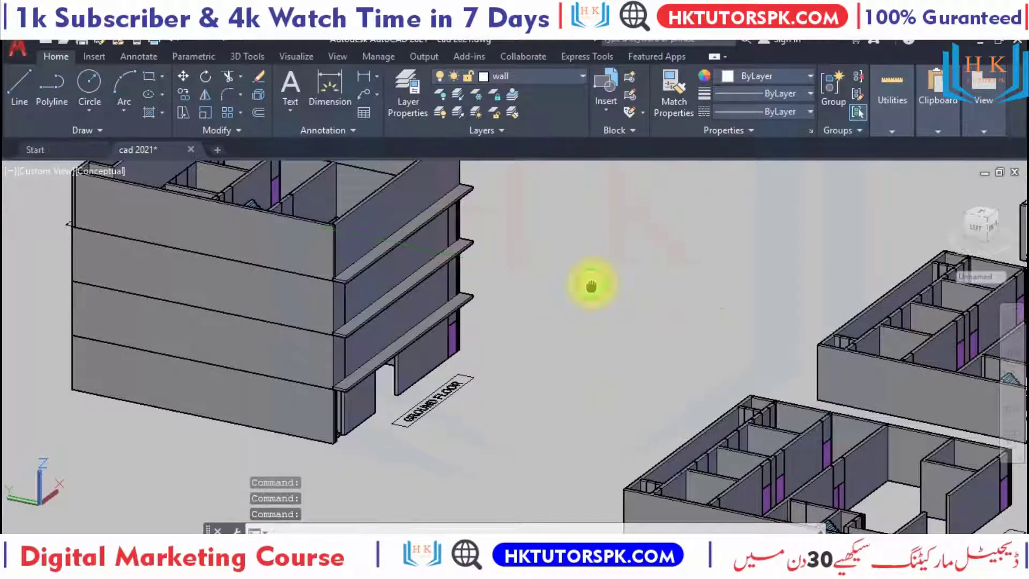
middle_drag(592, 286, 567, 307)
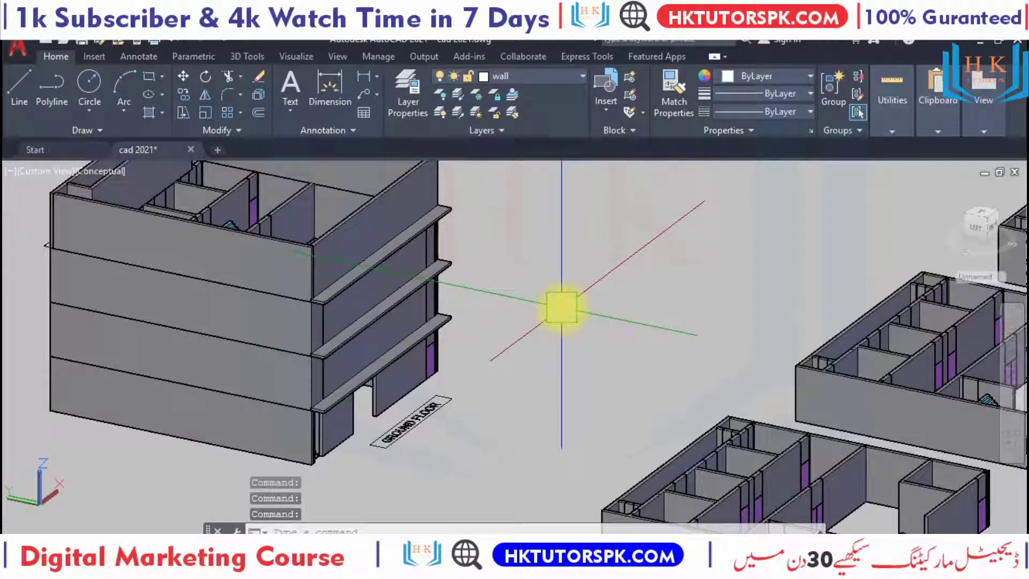
scroll(659, 298, down, 3)
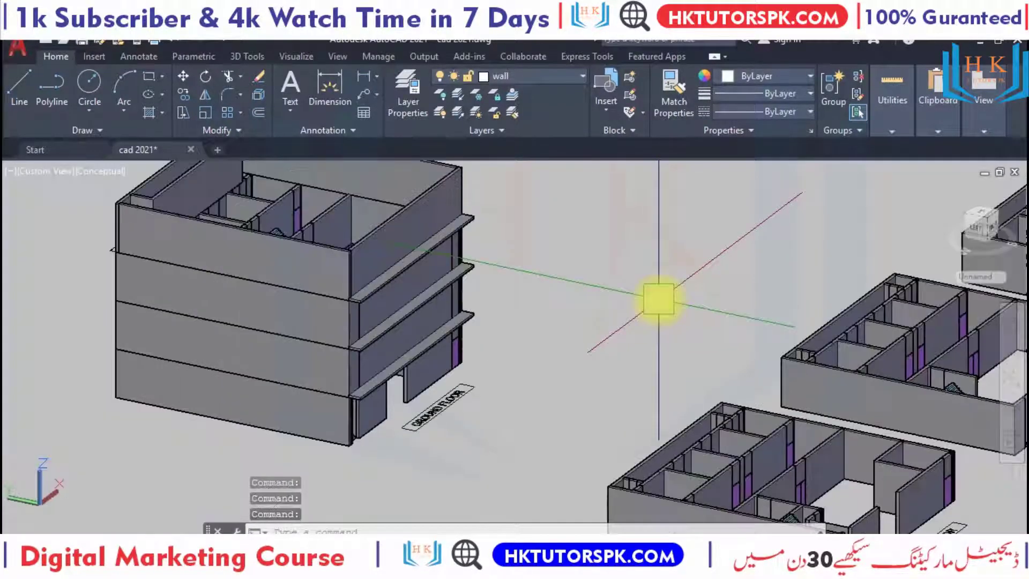
mouse_move(660, 301)
middle_down()
mouse_move(638, 291)
mouse_move(634, 351)
middle_up()
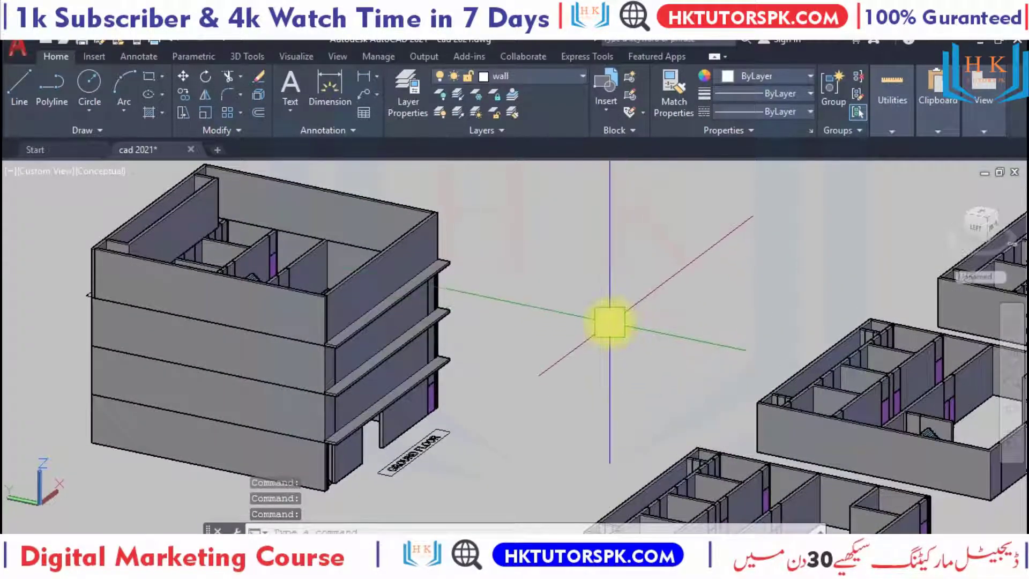
Orbit around the building to view the ground floor from another angle
mouse_move(537, 236)
shift+middle_down()
mouse_move(542, 269)
mouse_move(517, 278)
shift+middle_up()
scroll(449, 406, up, 2)
scroll(375, 424, up, 2)
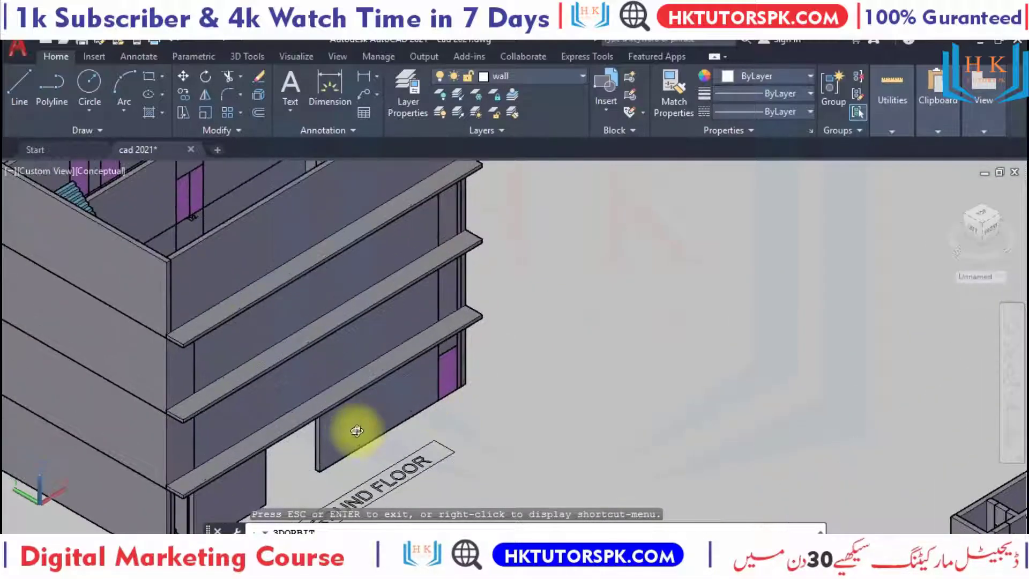
scroll(351, 426, up, 1)
scroll(359, 425, up, 1)
scroll(529, 287, down, 3)
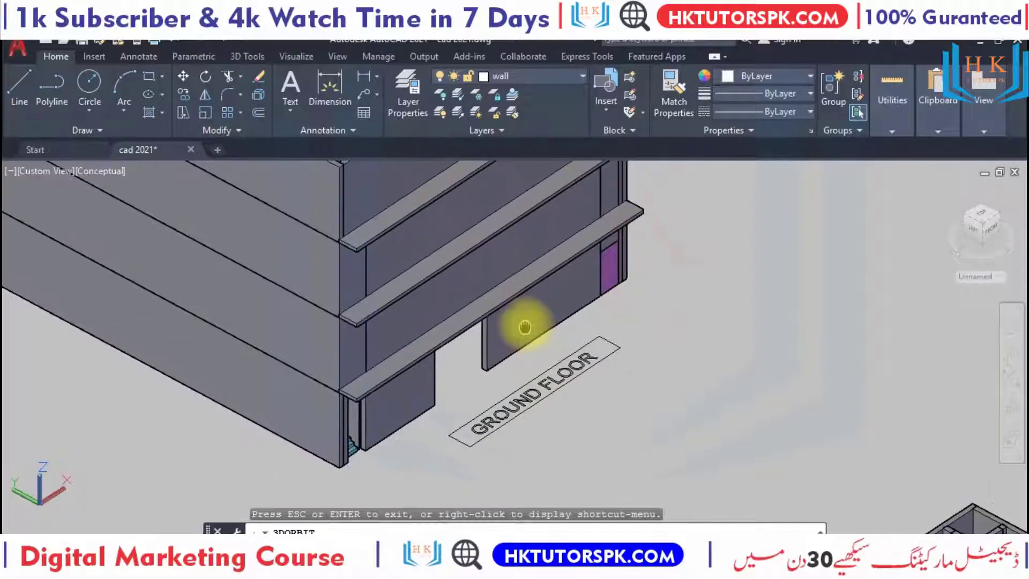
scroll(408, 399, up, 2)
scroll(381, 397, up, 1)
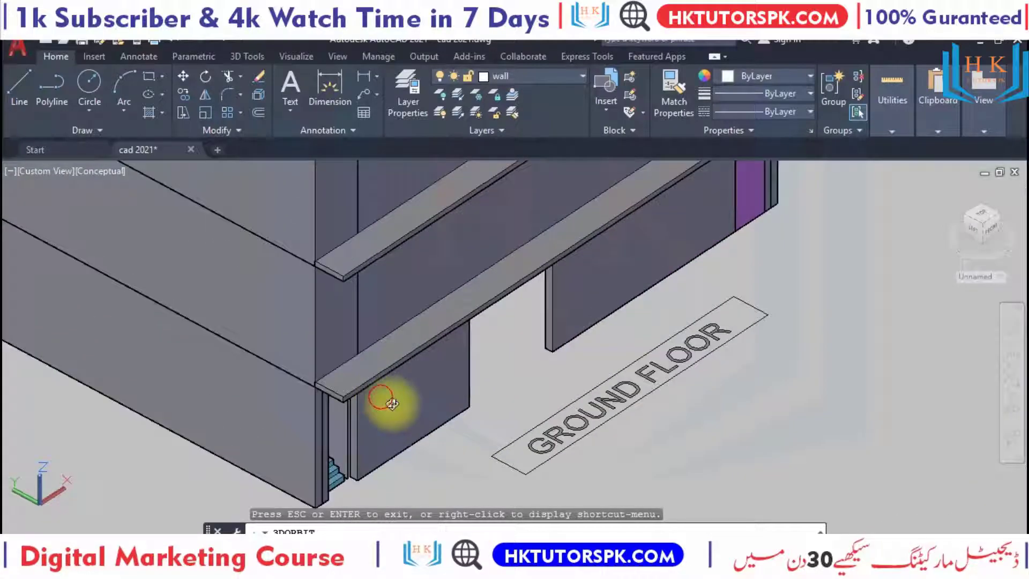
mouse_move(392, 404)
mouse_down()
mouse_move(408, 370)
mouse_move(356, 402)
mouse_move(347, 420)
mouse_move(301, 361)
mouse_move(247, 386)
mouse_move(301, 386)
mouse_move(434, 343)
mouse_move(453, 388)
mouse_move(439, 370)
mouse_move(426, 400)
mouse_move(402, 410)
mouse_move(379, 356)
mouse_move(451, 280)
mouse_move(301, 379)
mouse_move(310, 363)
mouse_move(349, 375)
mouse_move(361, 355)
mouse_move(310, 340)
mouse_move(246, 349)
mouse_move(227, 406)
mouse_move(259, 368)
mouse_move(253, 356)
mouse_move(499, 336)
mouse_move(386, 329)
mouse_move(311, 378)
mouse_move(320, 325)
mouse_move(391, 333)
mouse_move(414, 315)
mouse_move(489, 310)
mouse_up()
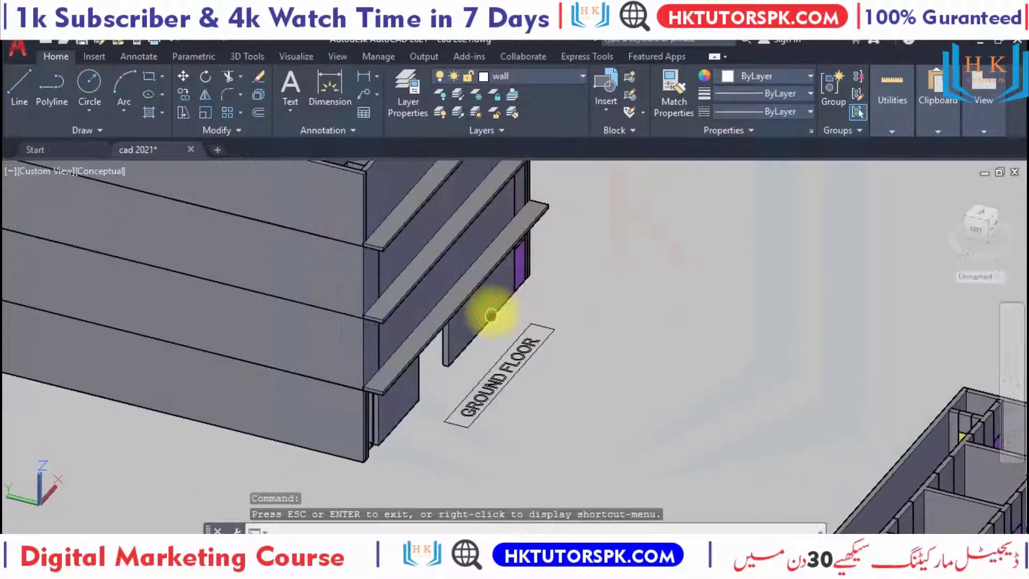
key(Escape)
Tilt the view to look down over the building and its top-floor rooms
mouse_move(634, 366)
shift+middle_down()
mouse_move(727, 345)
mouse_move(943, 396)
mouse_move(541, 381)
shift+middle_up()
middle_drag(620, 321, 464, 340)
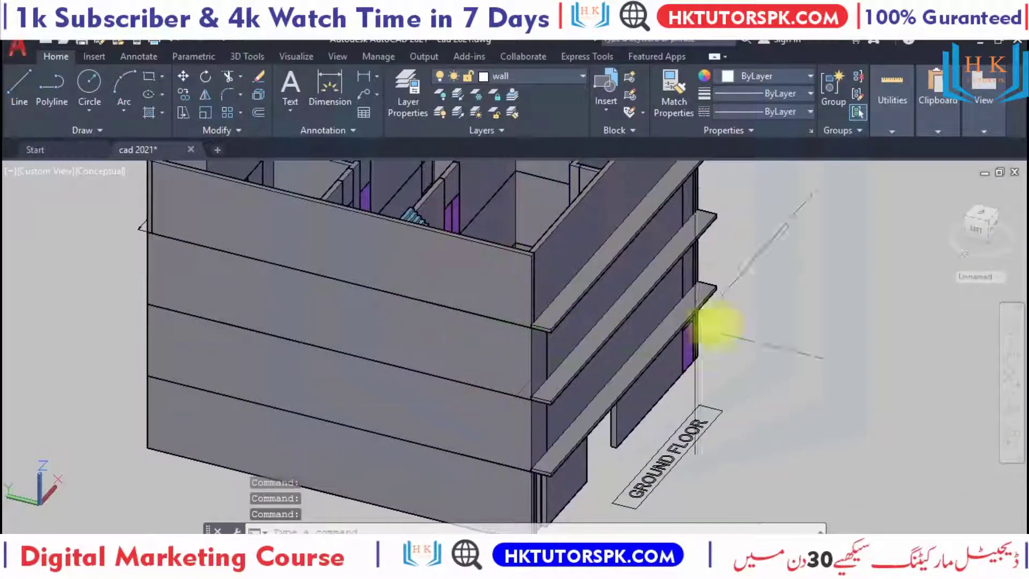
shift+middle_drag(842, 292, 770, 494)
scroll(719, 375, up, 3)
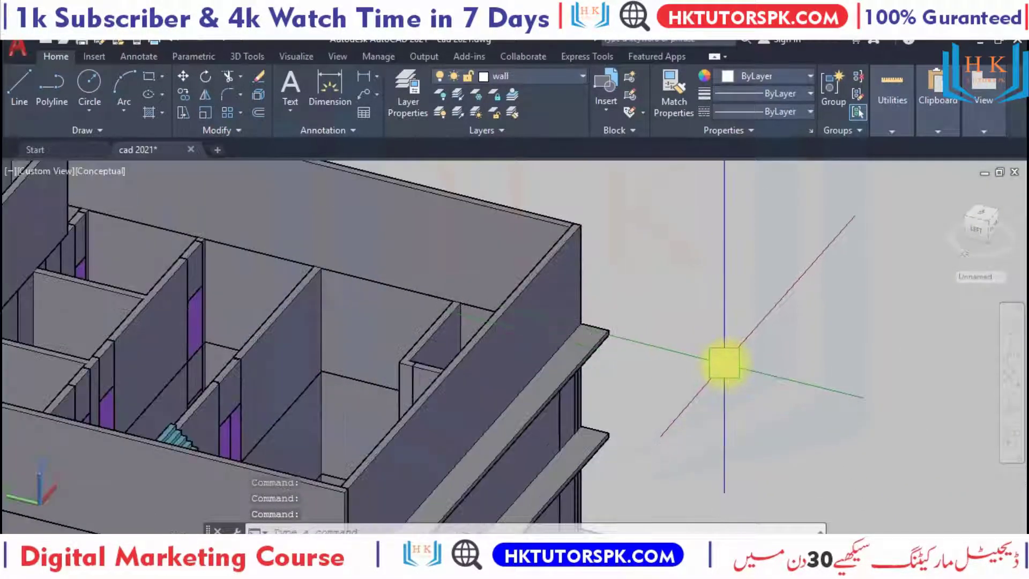
middle_drag(718, 323, 743, 281)
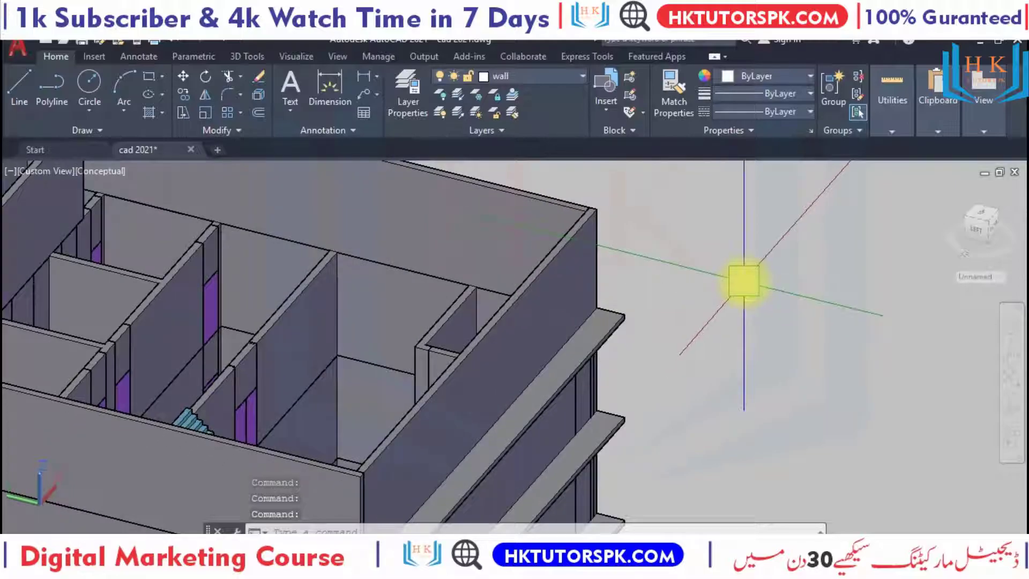
scroll(743, 281, down, 2)
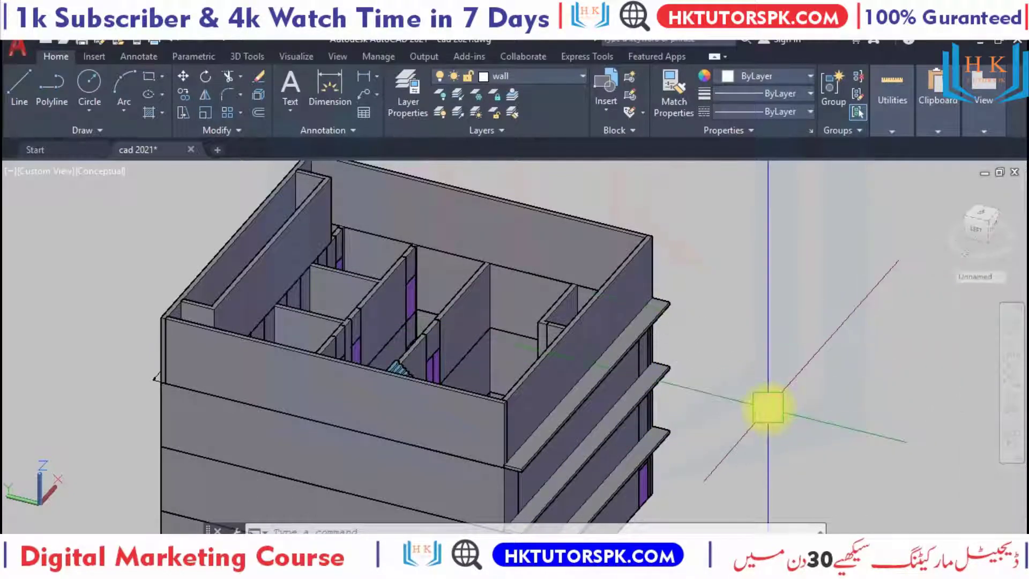
middle_drag(770, 409, 802, 352)
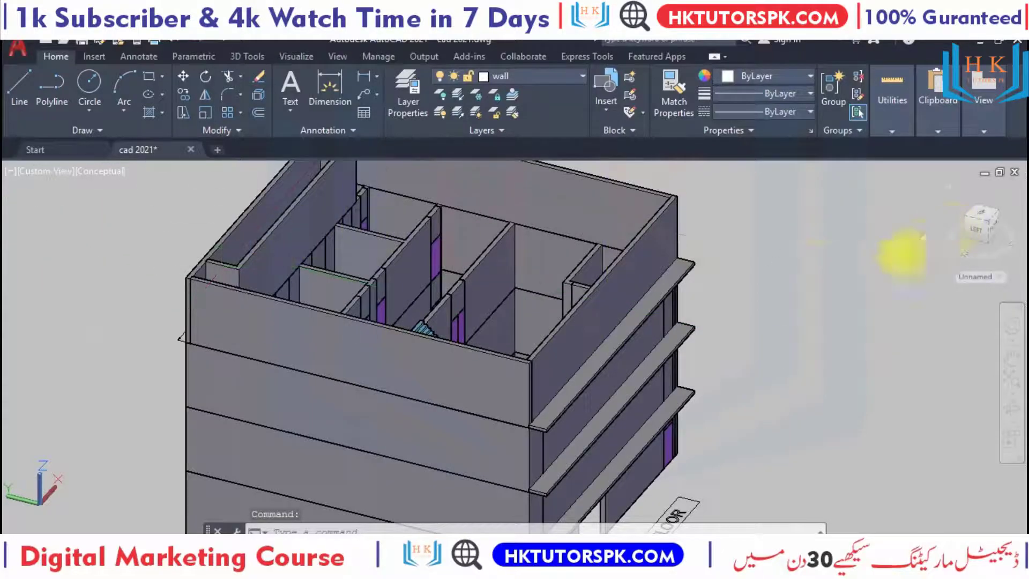
middle_drag(753, 299, 757, 411)
Zoom in and out to inspect the top-floor rooms
scroll(515, 359, up, 3)
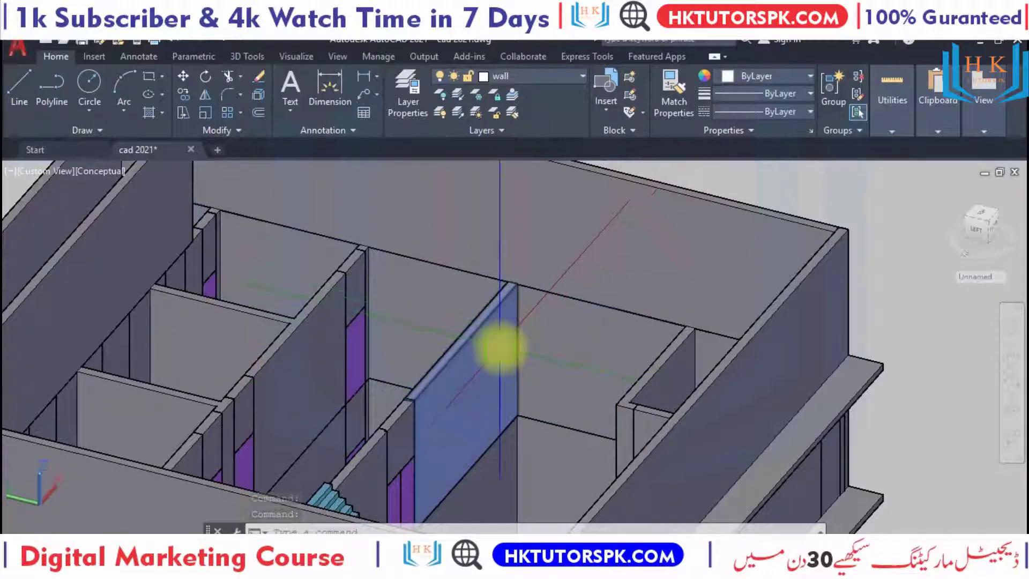
scroll(498, 346, up, 2)
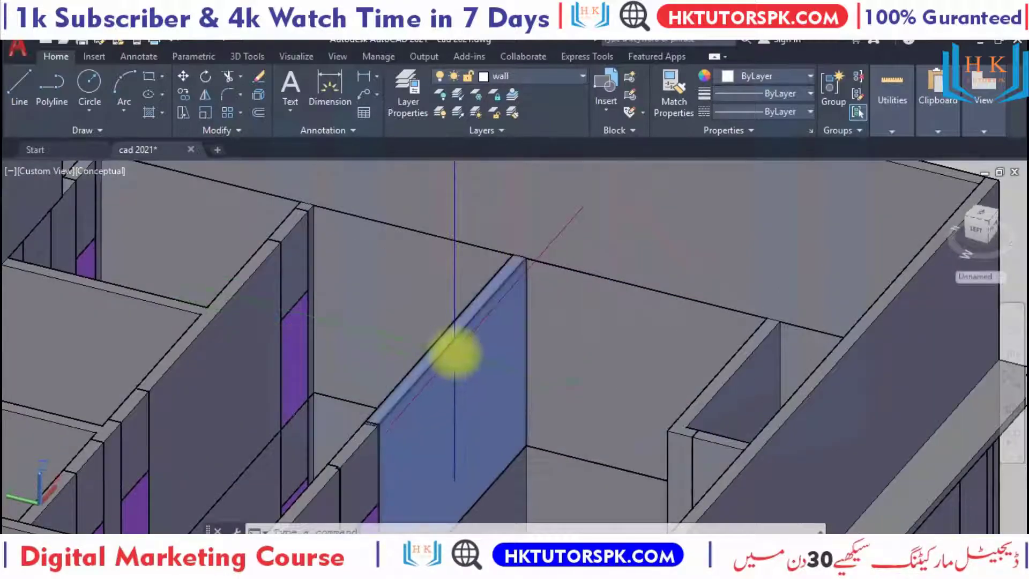
scroll(461, 357, down, 3)
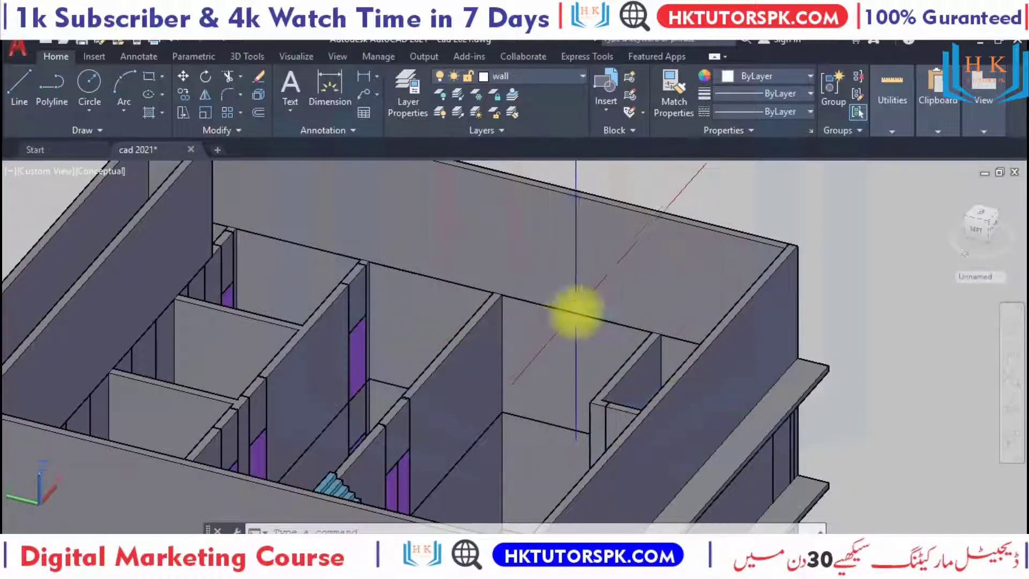
scroll(552, 362, up, 2)
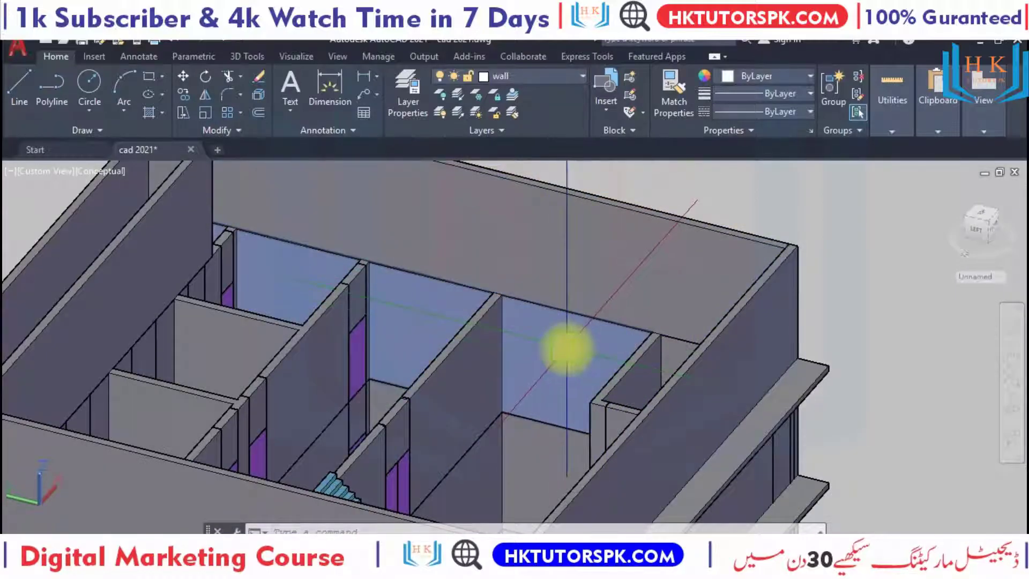
scroll(563, 346, down, 4)
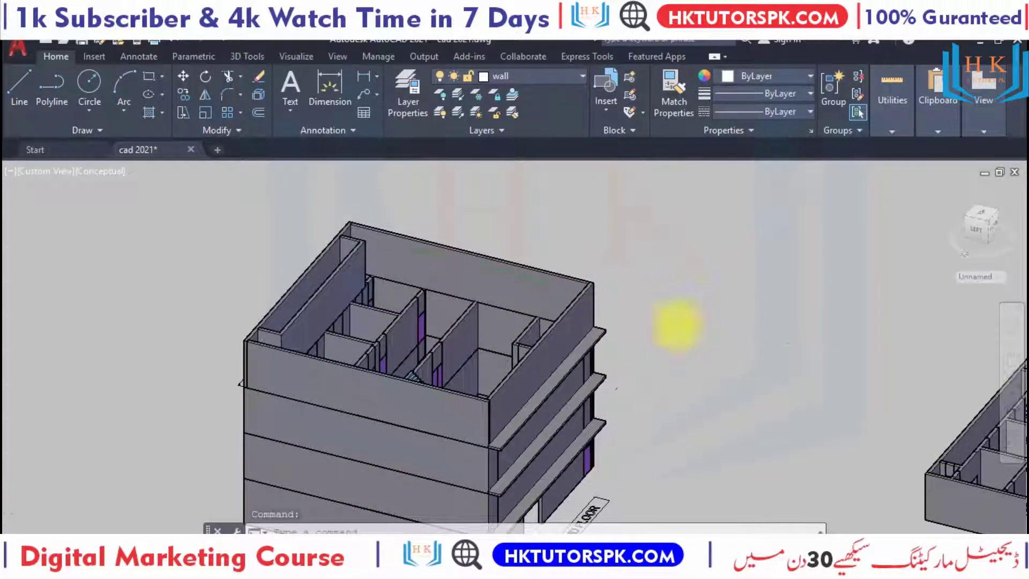
scroll(673, 327, down, 3)
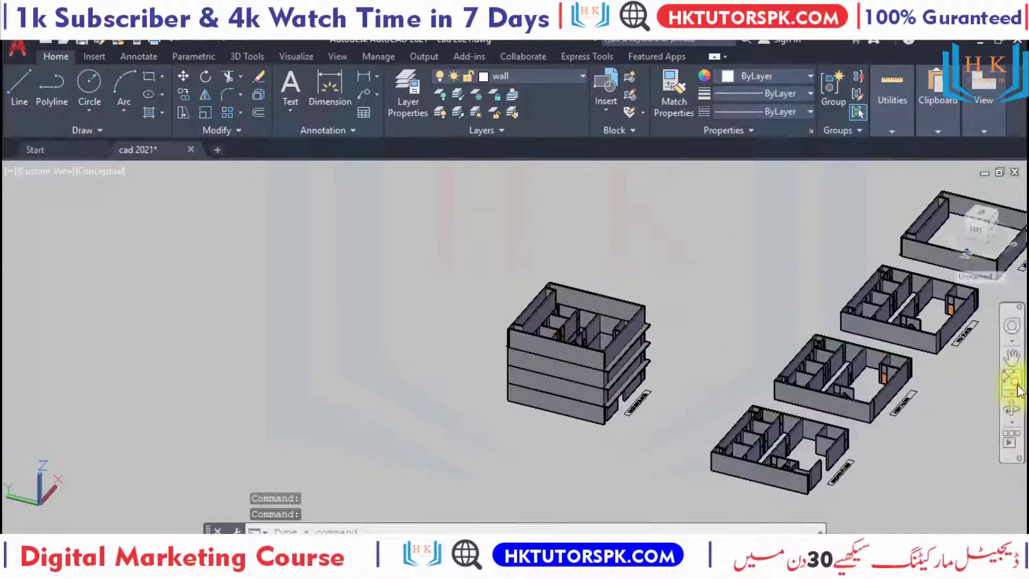
scroll(660, 359, up, 2)
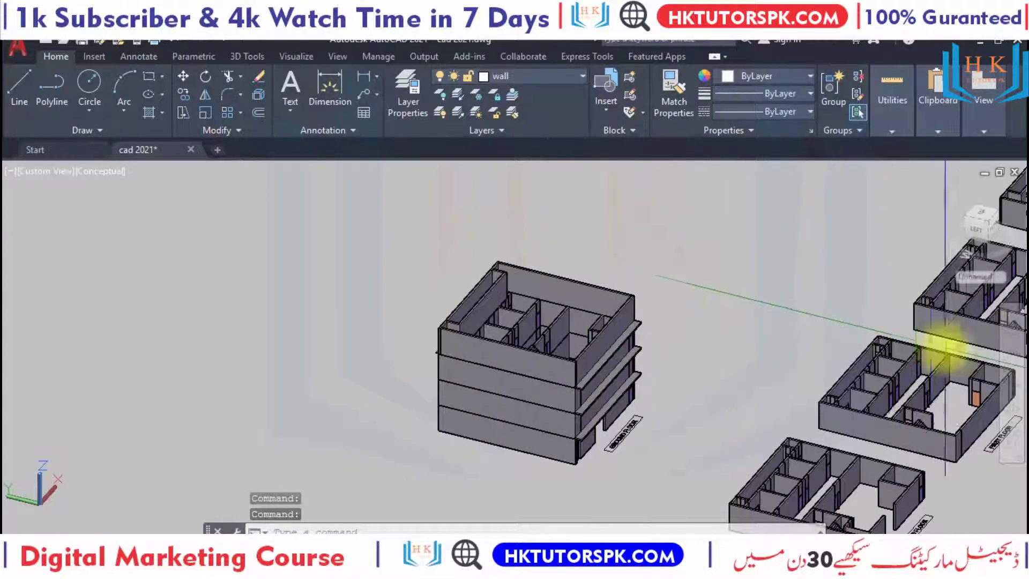
Orbit the view, then draw a rectangle in empty space for the box outline
click(1013, 413)
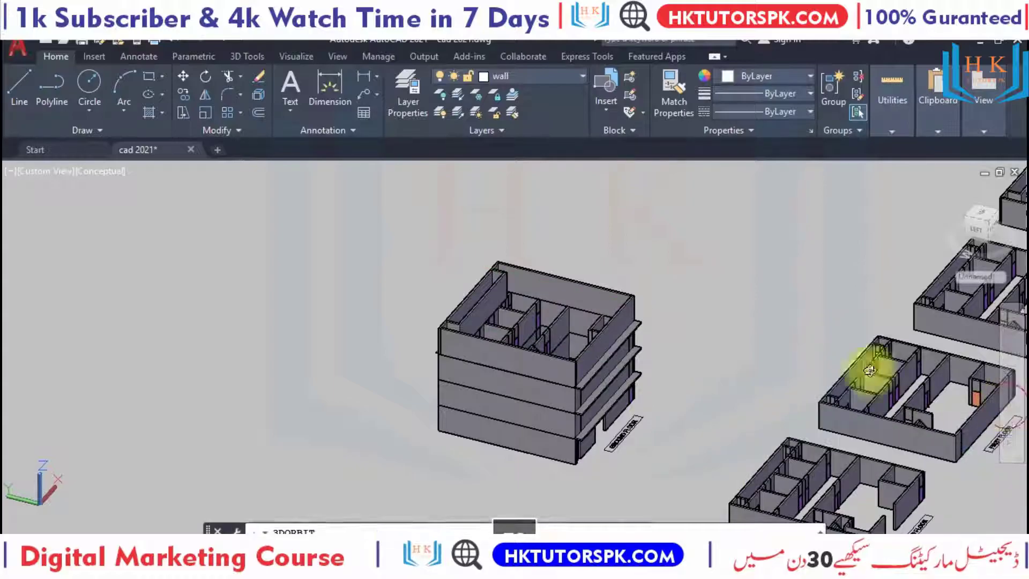
mouse_move(775, 276)
mouse_down()
mouse_move(650, 350)
mouse_move(579, 356)
mouse_up()
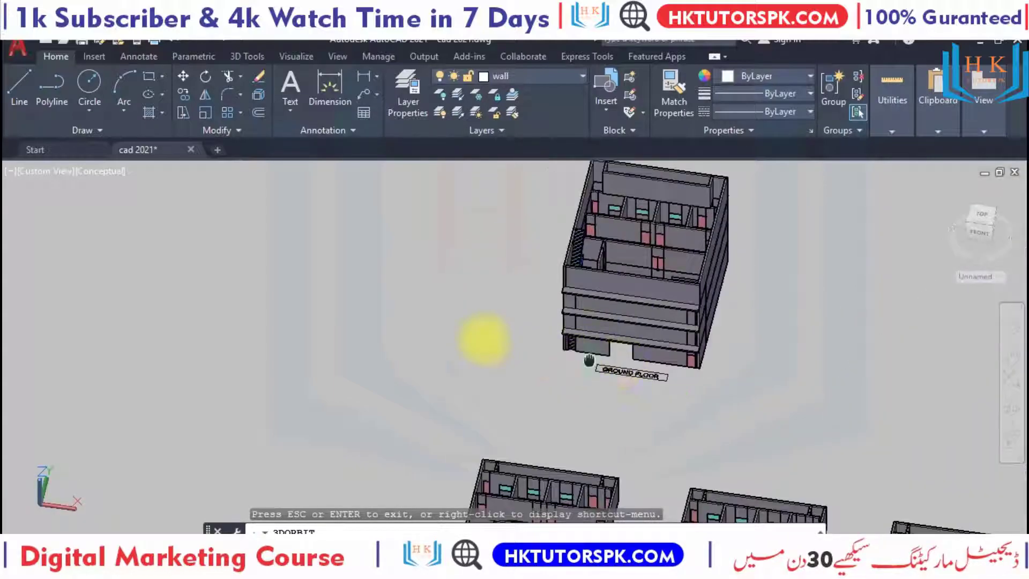
mouse_move(482, 340)
mouse_down()
mouse_move(420, 361)
mouse_move(639, 364)
mouse_up()
key(Escape)
scroll(706, 346, up, 2)
text(REC)
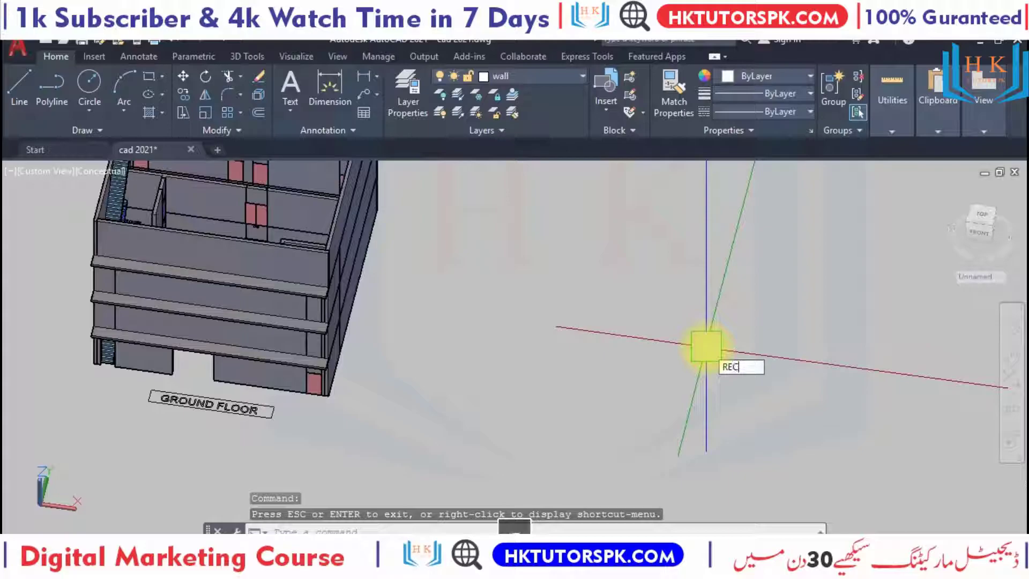
key(Return)
click(602, 306)
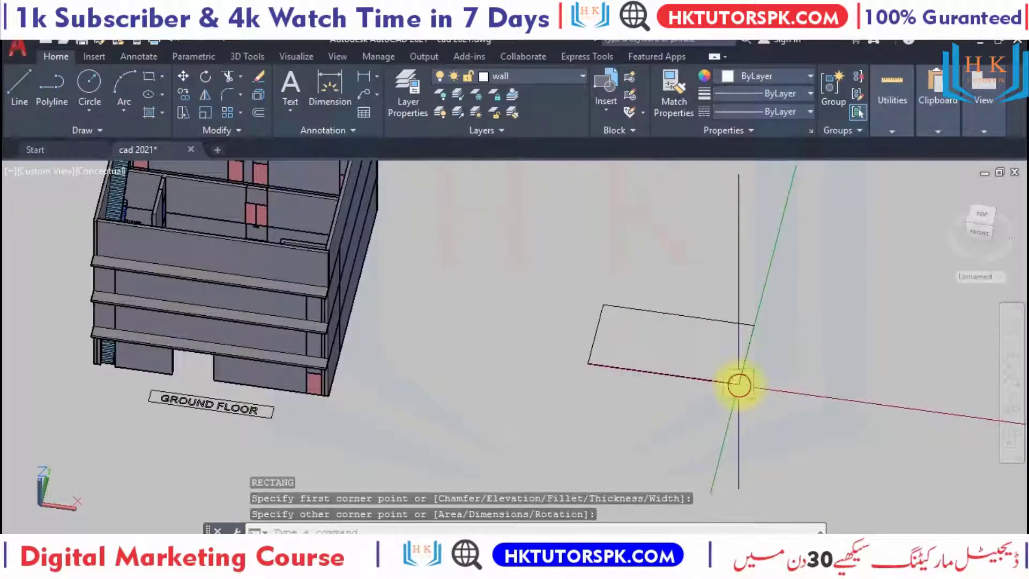
scroll(705, 370, up, 3)
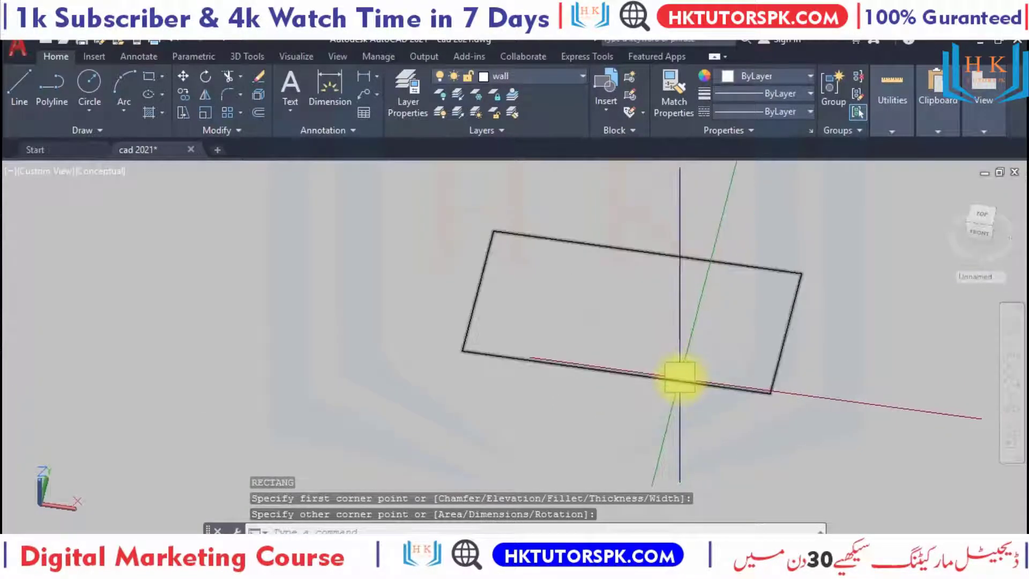
click(680, 378)
Offset the rectangle 12 units inward to create the inner wall outline
text(o)
key(Return)
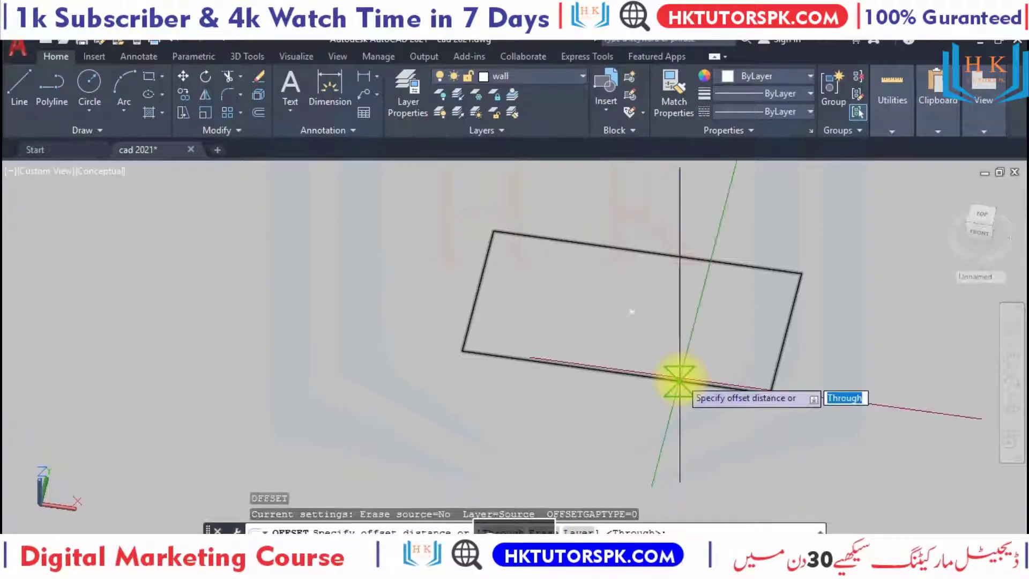
text(12)
key(Return)
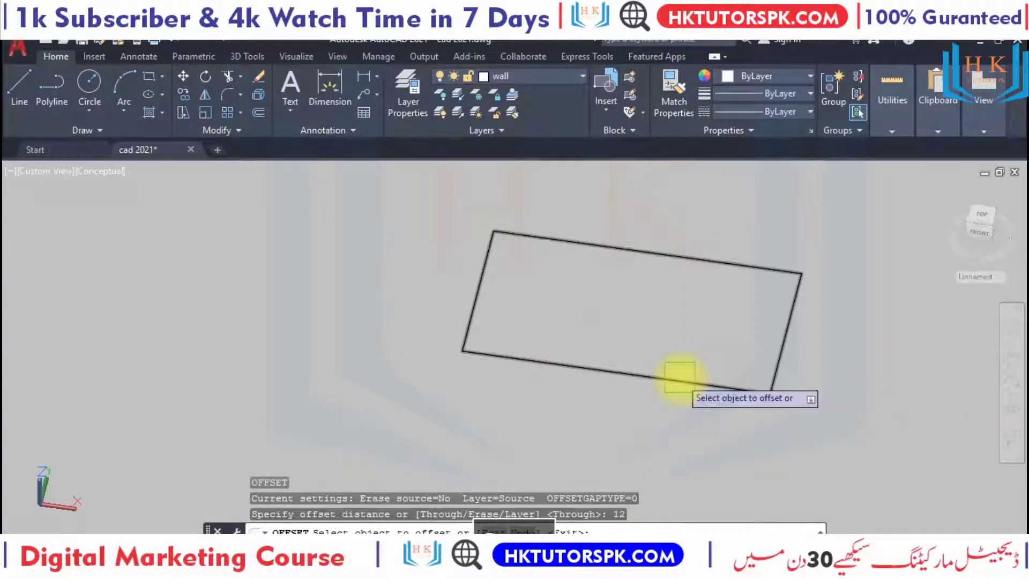
click(679, 380)
click(711, 310)
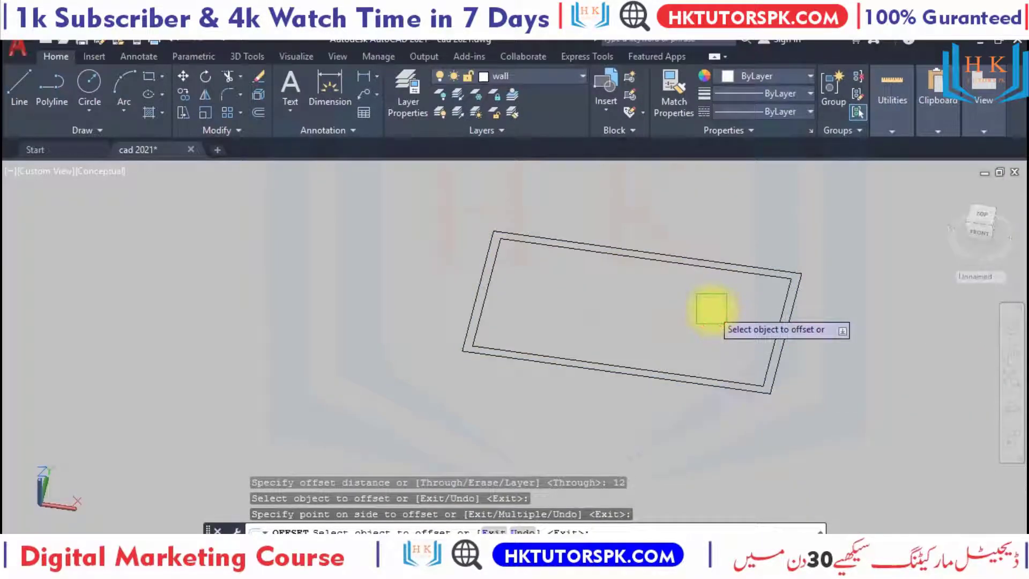
key(Escape)
scroll(713, 301, up, 2)
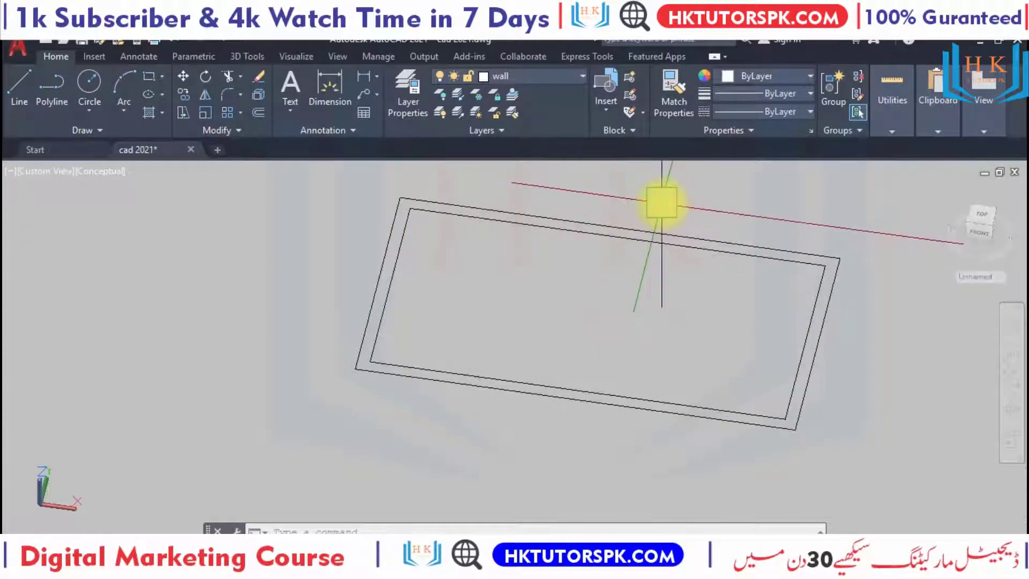
text(EX)
Extrude the outer and inner rectangles 12' upward into two solid blocks
key(Return)
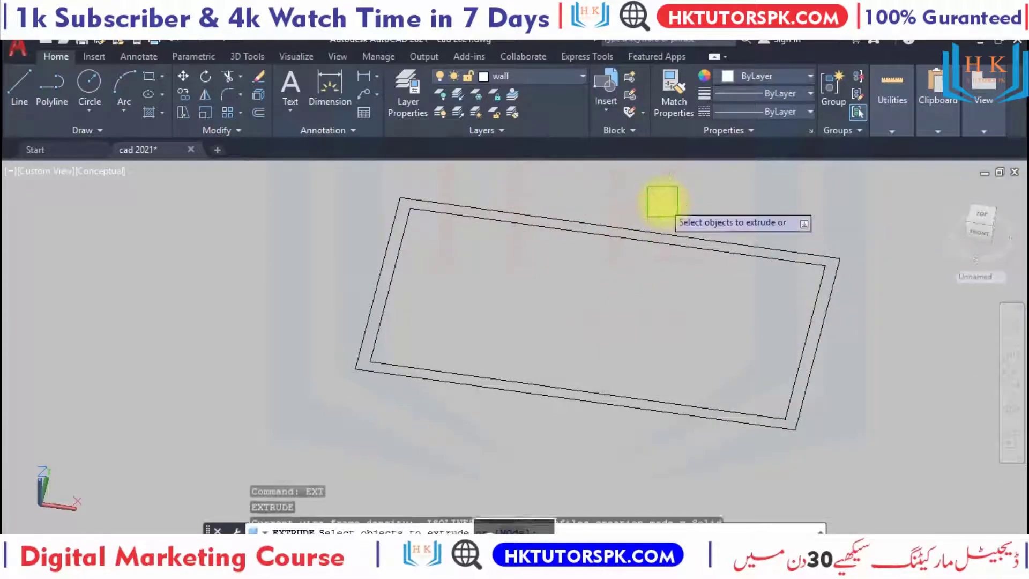
click(674, 236)
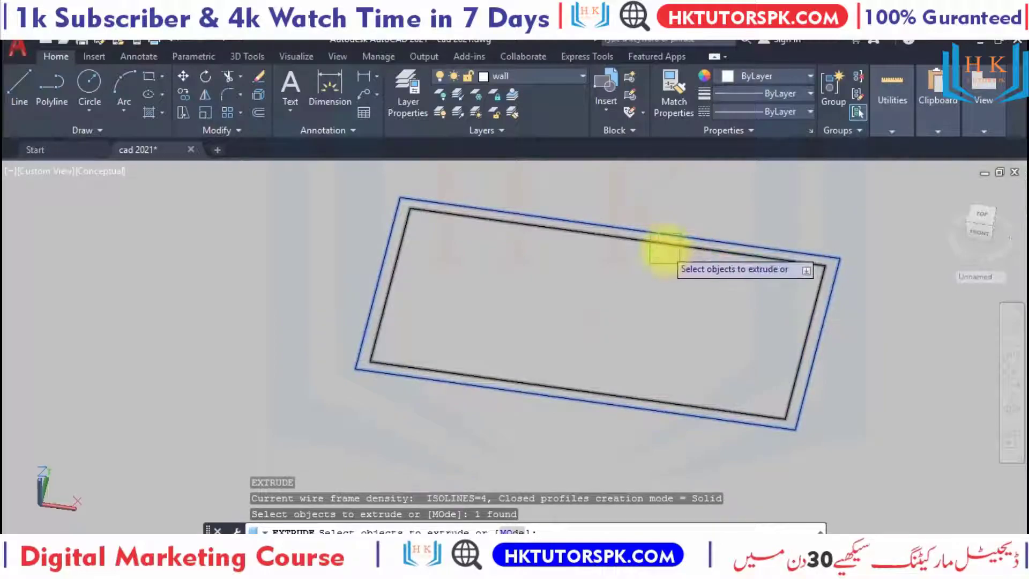
click(662, 244)
key(Return)
text(12)
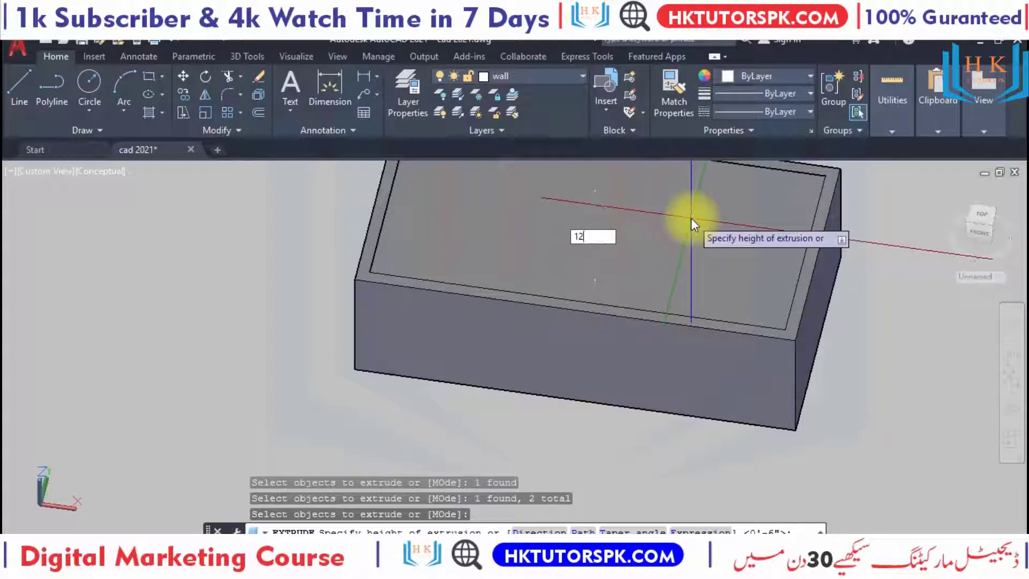
text(')
key(Return)
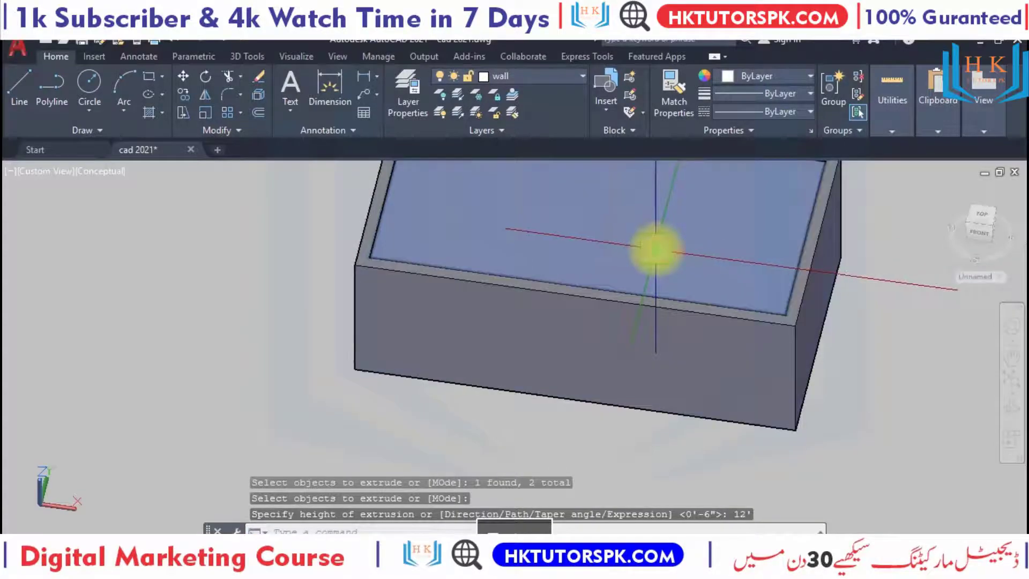
scroll(563, 345, down, 2)
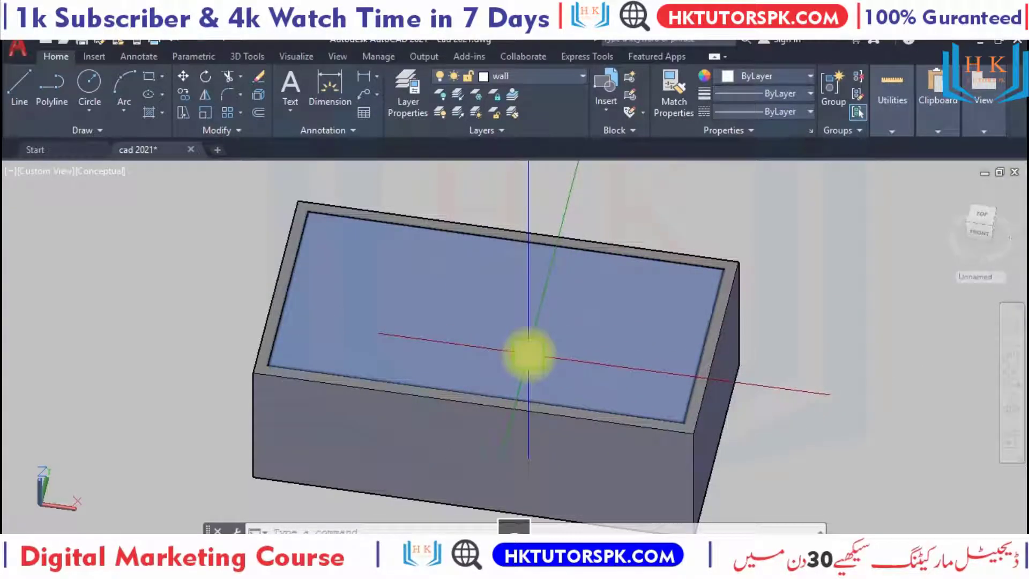
Subtract the inner solid from the outer block, then orbit to inspect the hollow box
text(su)
key(Return)
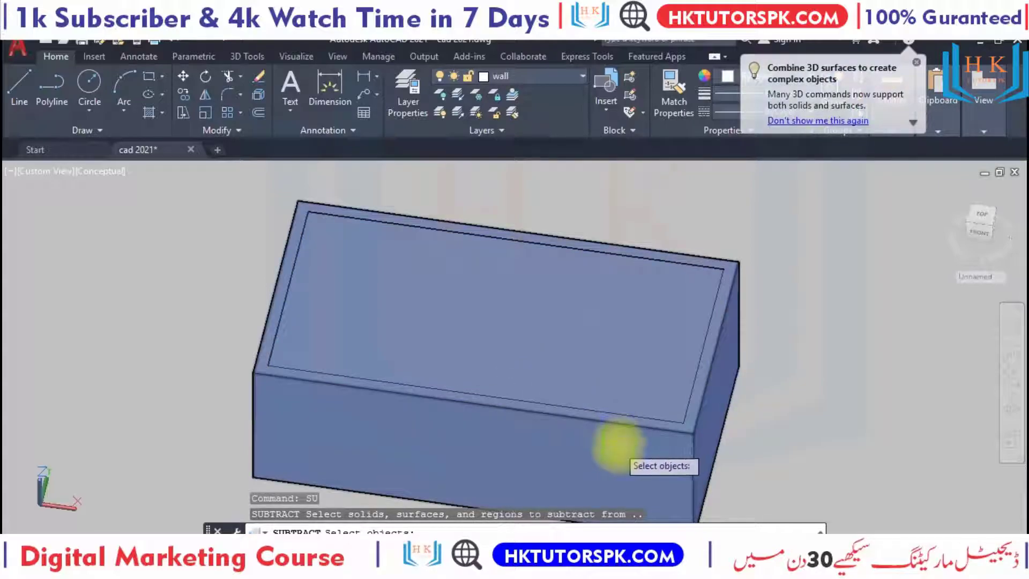
click(736, 341)
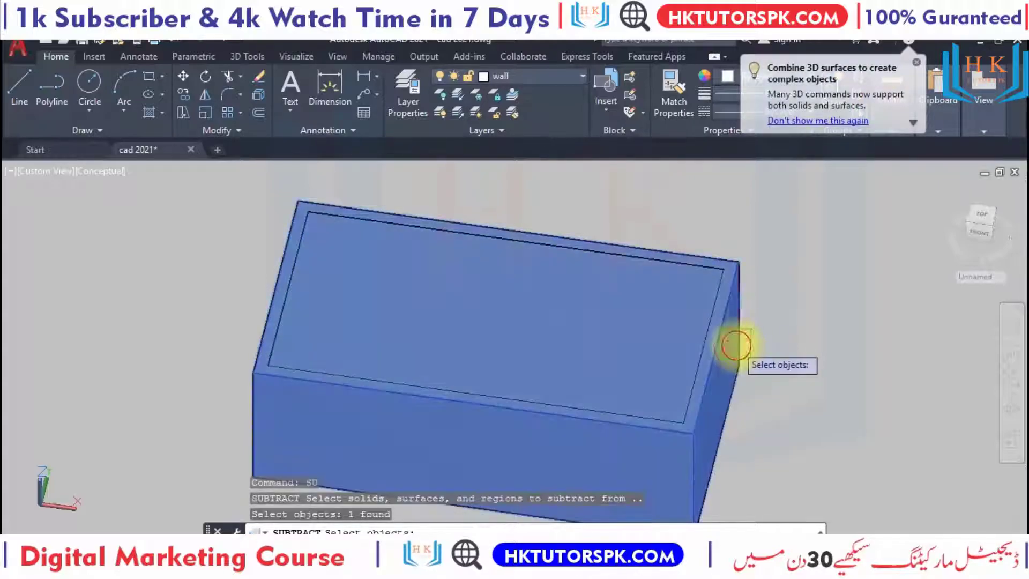
key(Return)
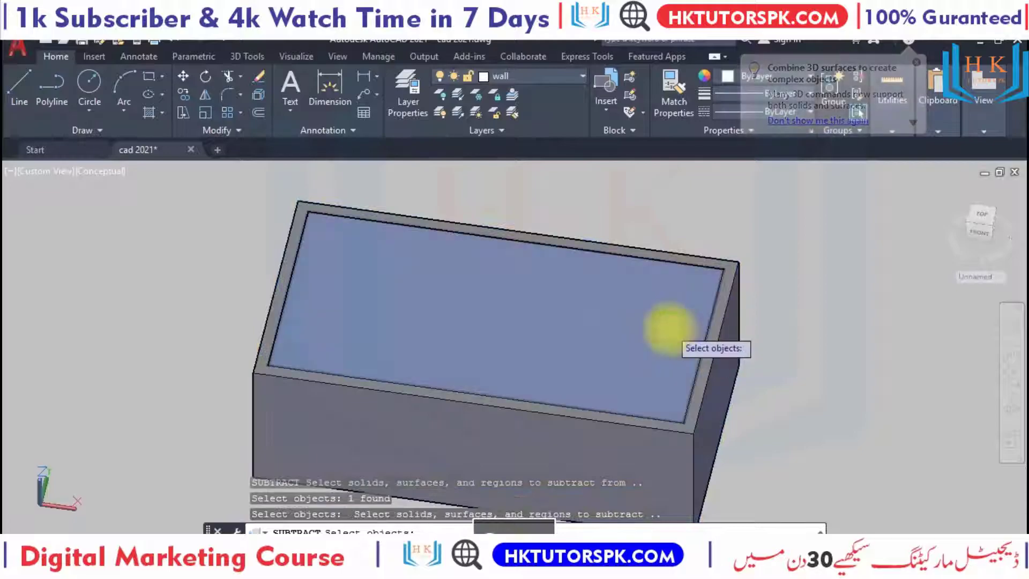
click(654, 323)
key(Return)
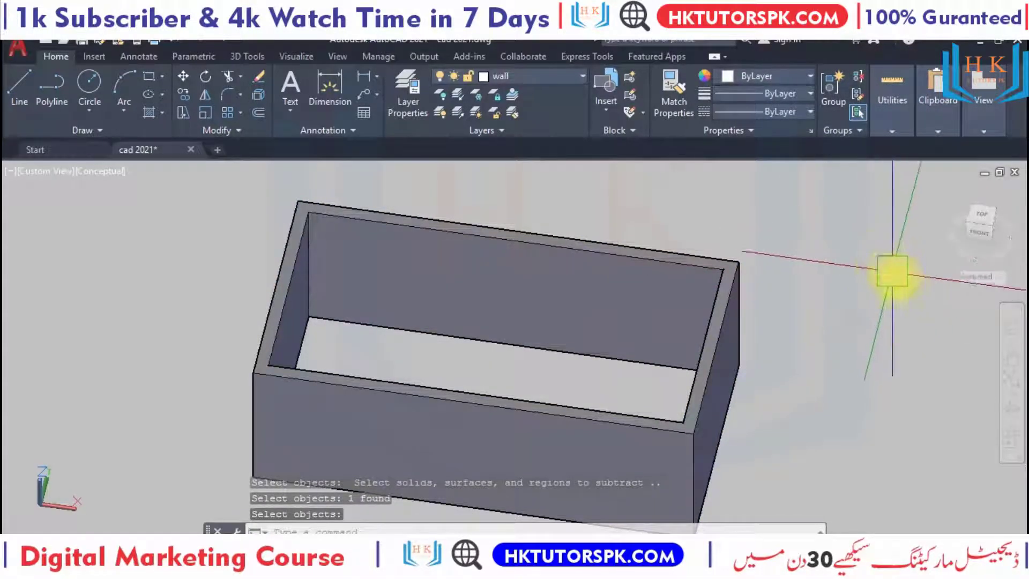
click(1011, 416)
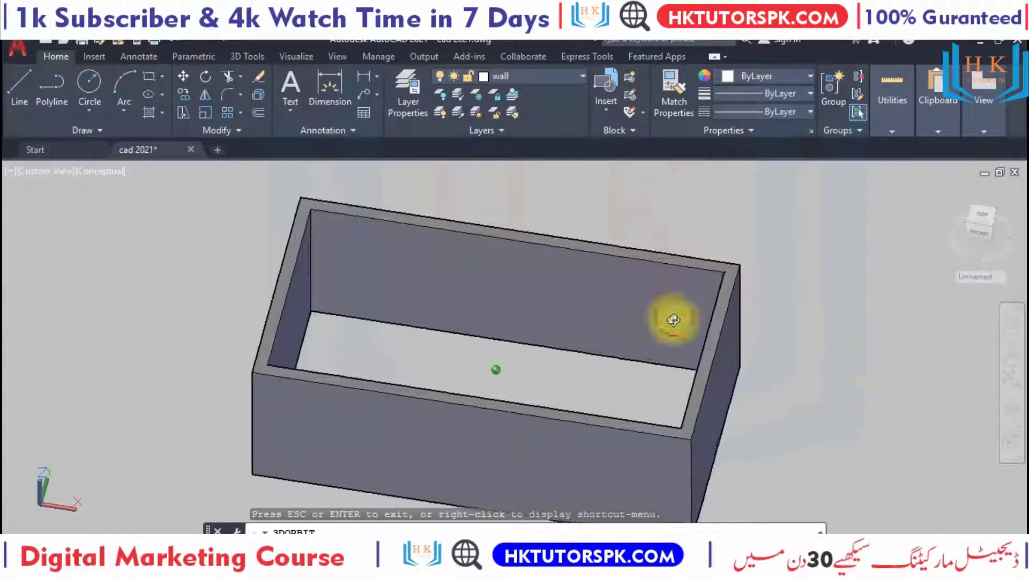
mouse_move(669, 317)
mouse_down()
mouse_move(668, 383)
mouse_move(770, 368)
mouse_move(796, 329)
mouse_move(510, 330)
mouse_move(493, 289)
mouse_move(547, 305)
mouse_move(641, 276)
mouse_move(646, 330)
mouse_move(710, 349)
mouse_move(714, 363)
mouse_move(685, 339)
mouse_up()
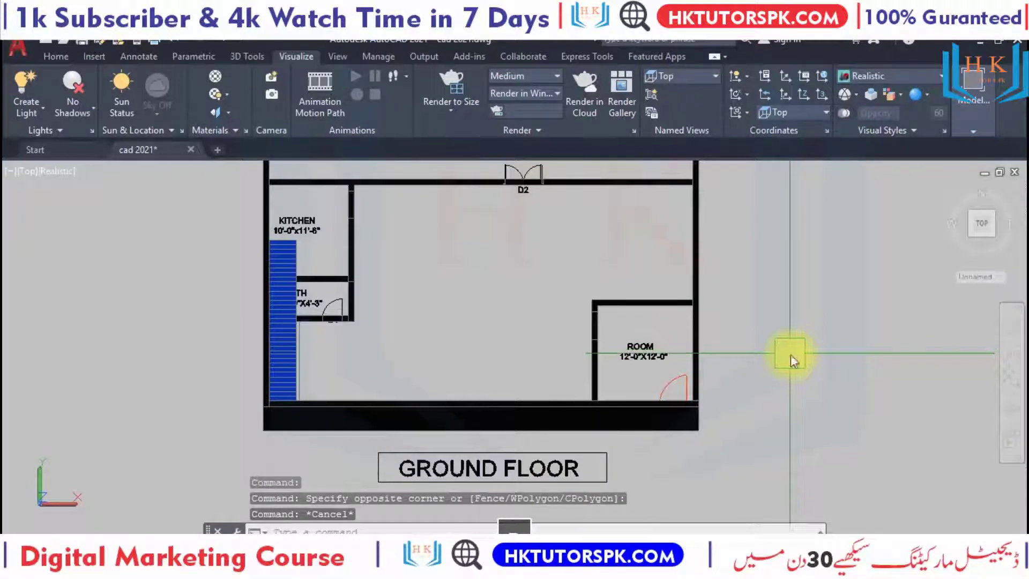
Draw a new rectangle in empty space beside the ground floor plan
text(rec)
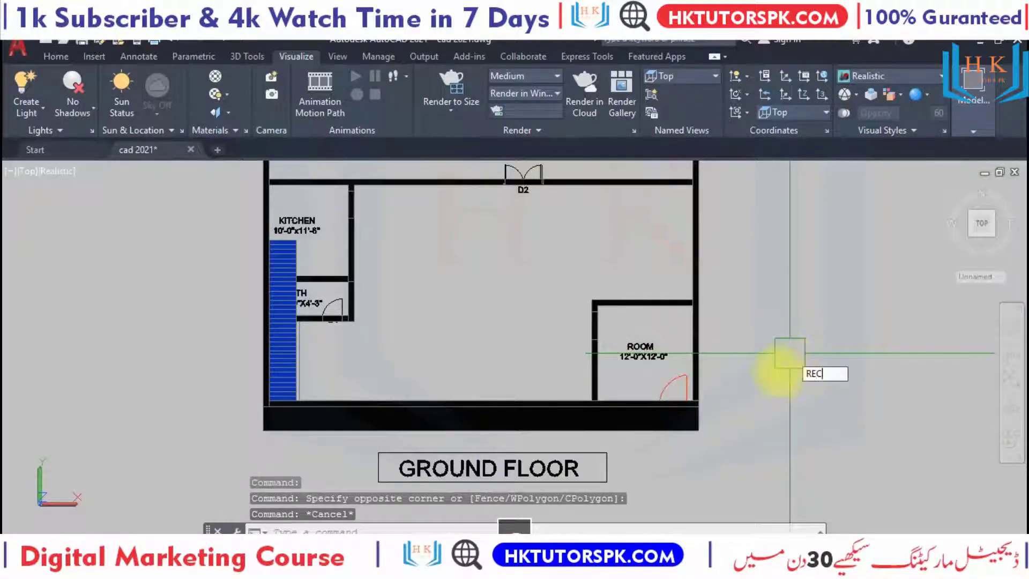
key(Return)
middle_drag(777, 384, 579, 349)
scroll(579, 349, up, 2)
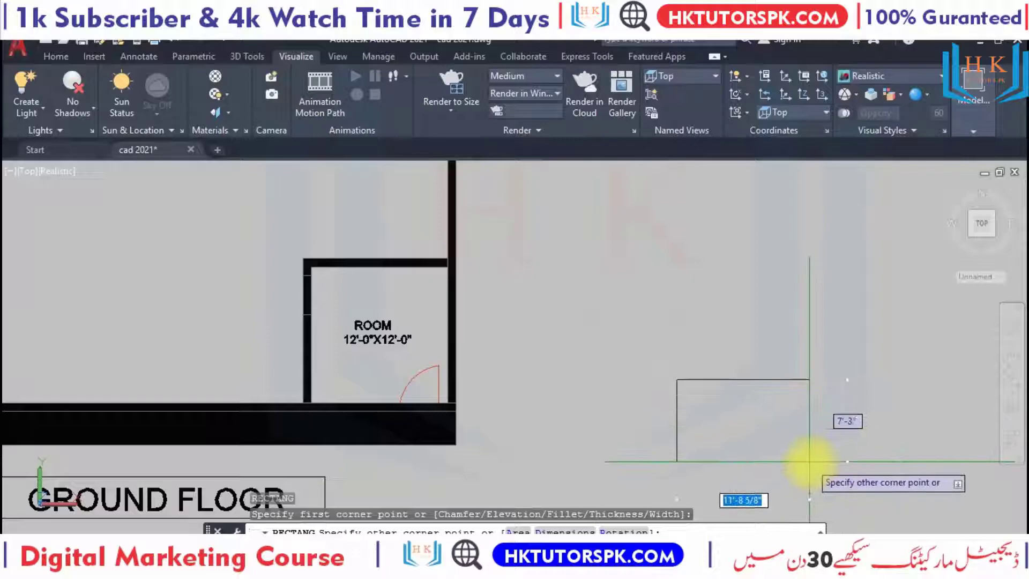
click(781, 457)
scroll(781, 457, up, 3)
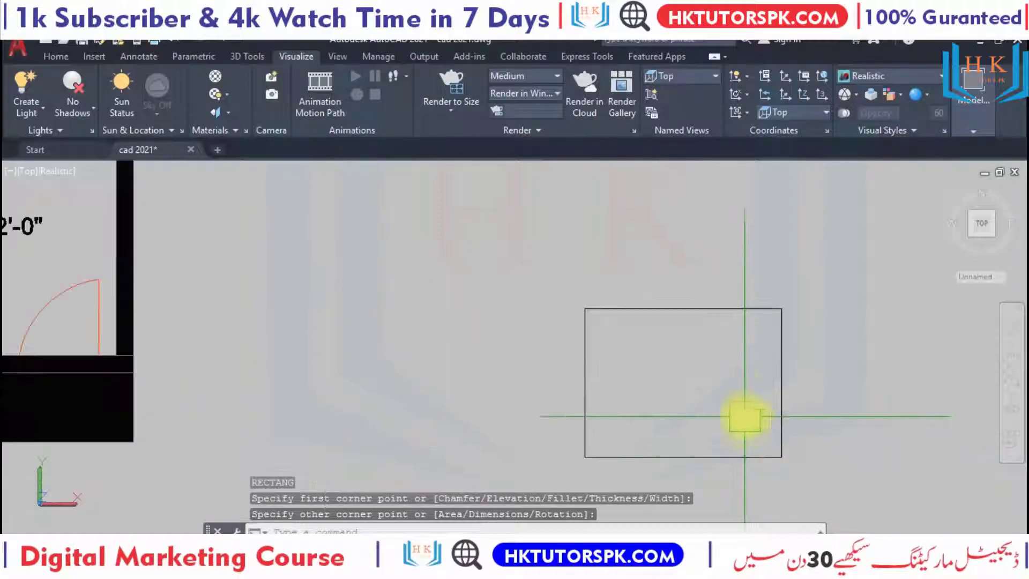
Offset the new rectangle 2.5 units inward to form a double outline
text(o)
key(Return)
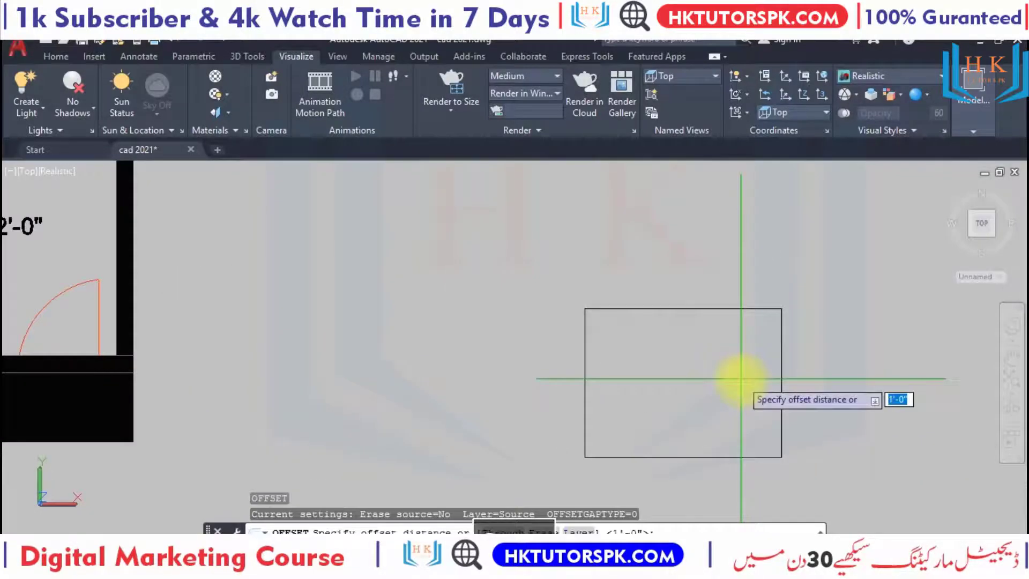
text(')
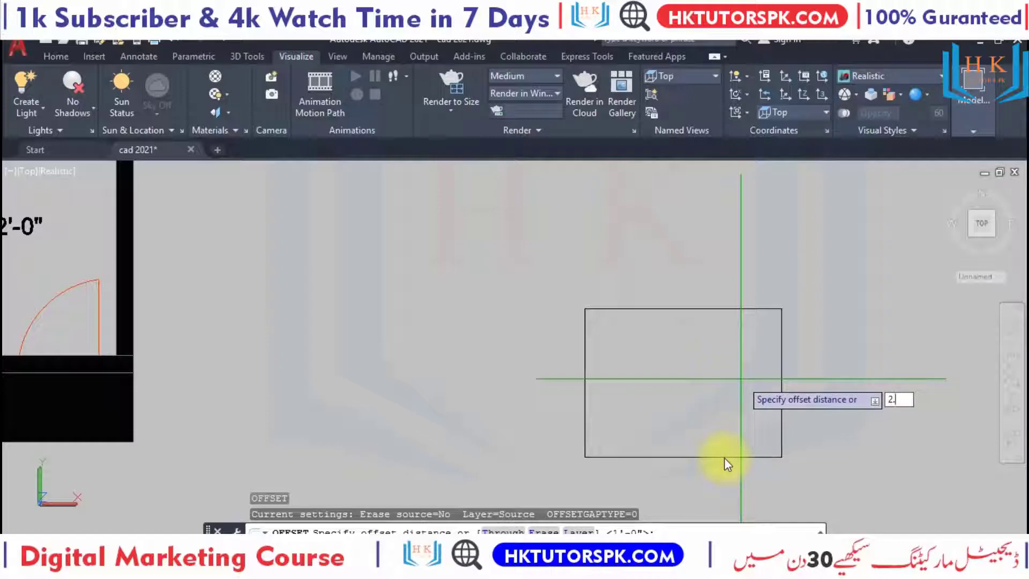
text(5)
key(Return)
click(791, 381)
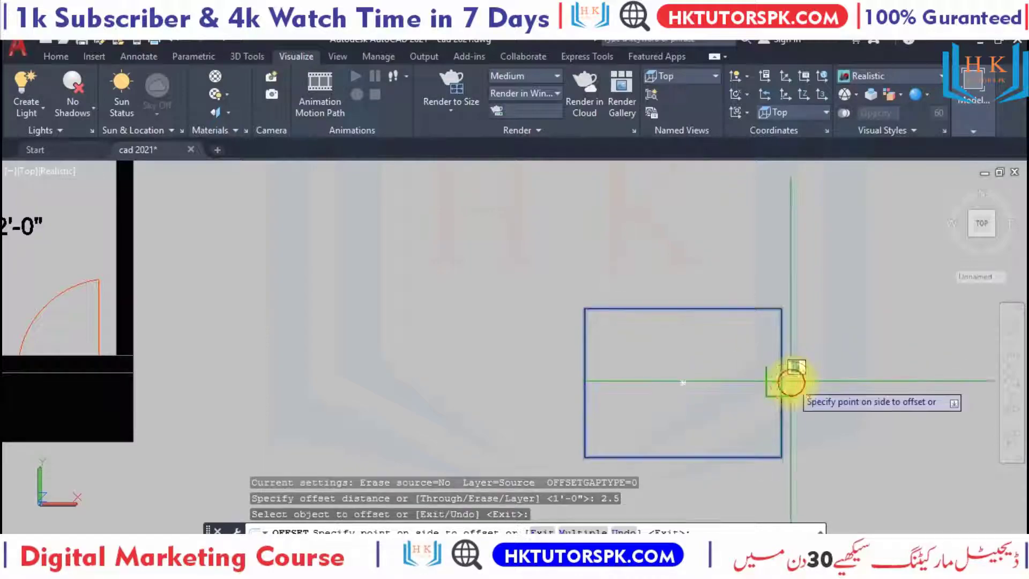
click(767, 394)
scroll(788, 322, up, 3)
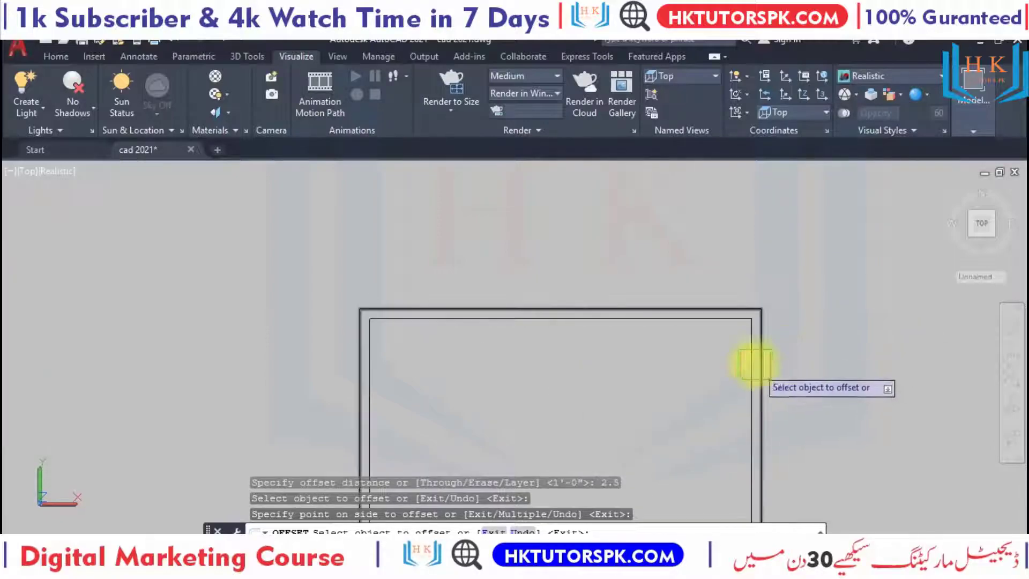
scroll(740, 320, up, 5)
key(Escape)
scroll(709, 329, down, 2)
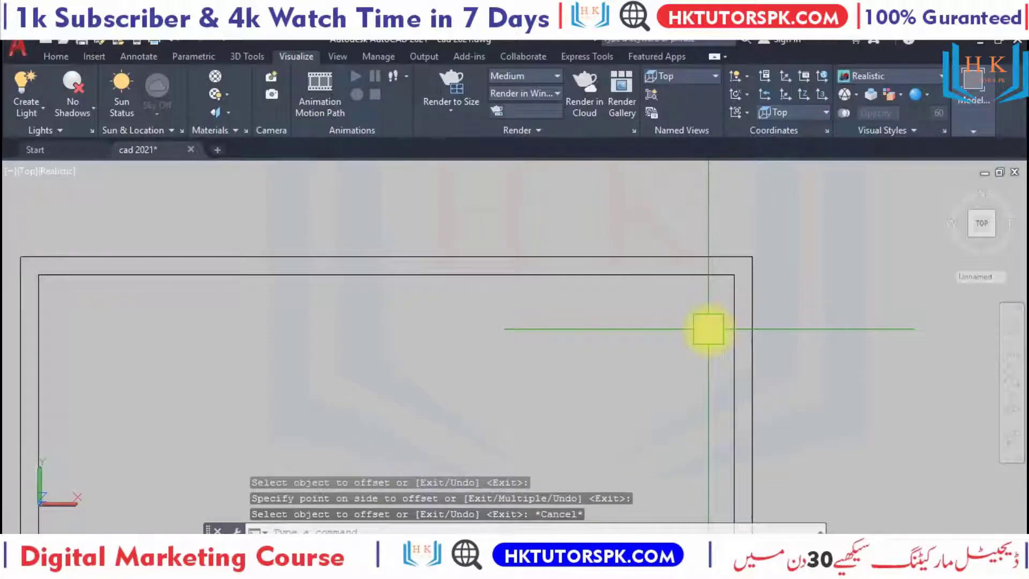
scroll(637, 416, down, 1)
scroll(742, 312, down, 2)
scroll(731, 313, down, 2)
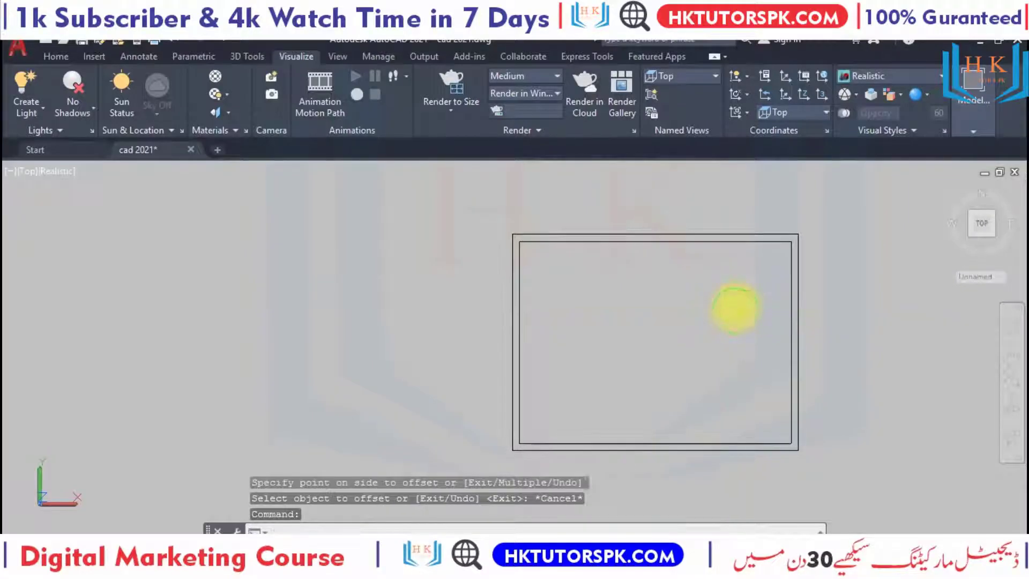
scroll(689, 292, up, 2)
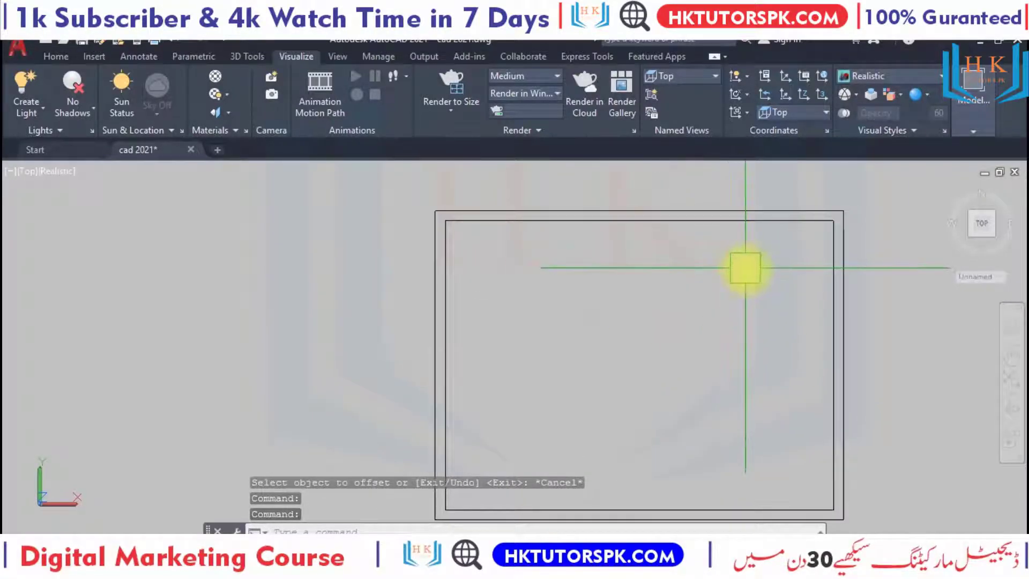
Draw a small circle near the inner top-right corner of the new rectangle, then select it
text(c)
key(Return)
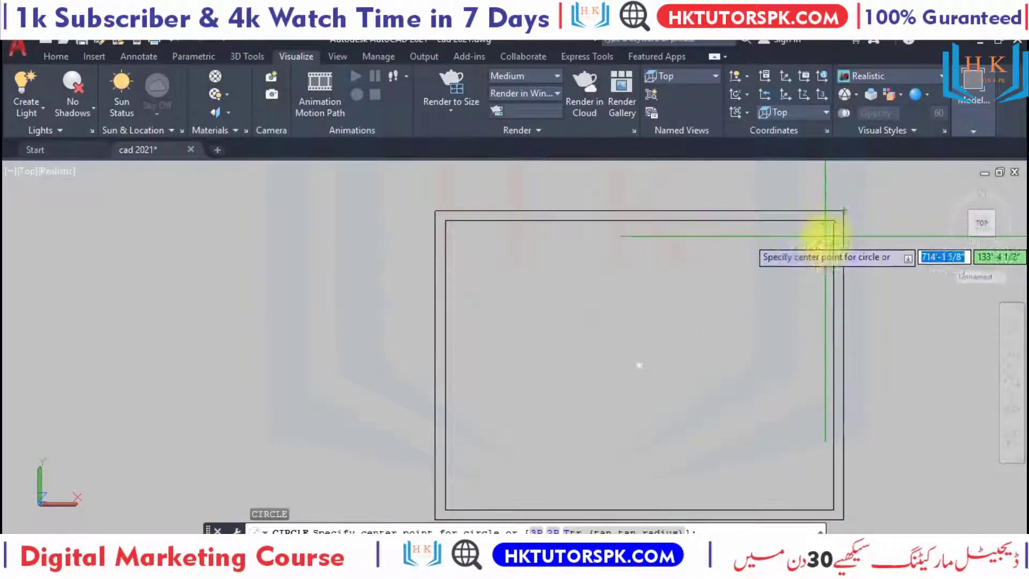
scroll(823, 234, up, 3)
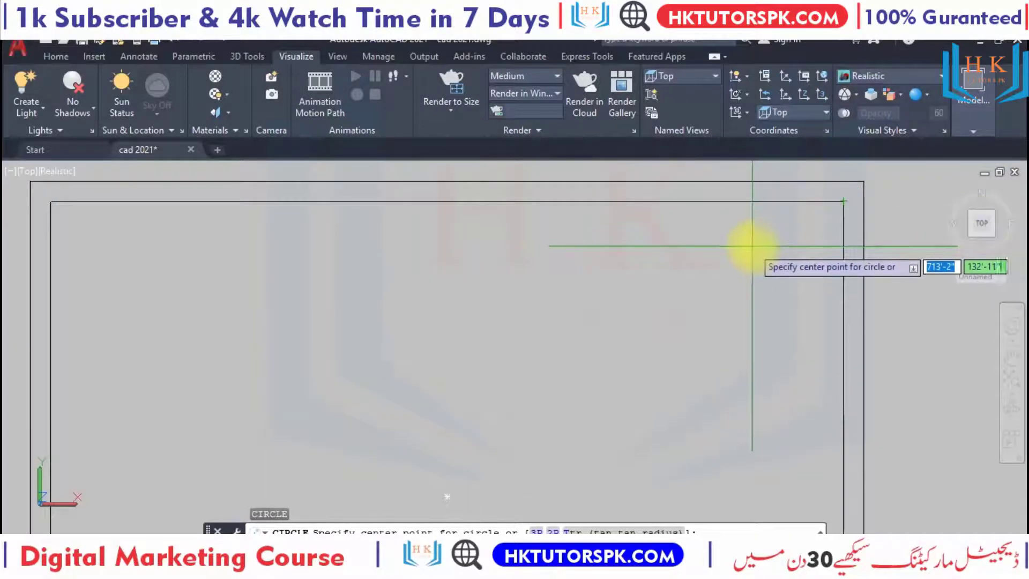
click(753, 251)
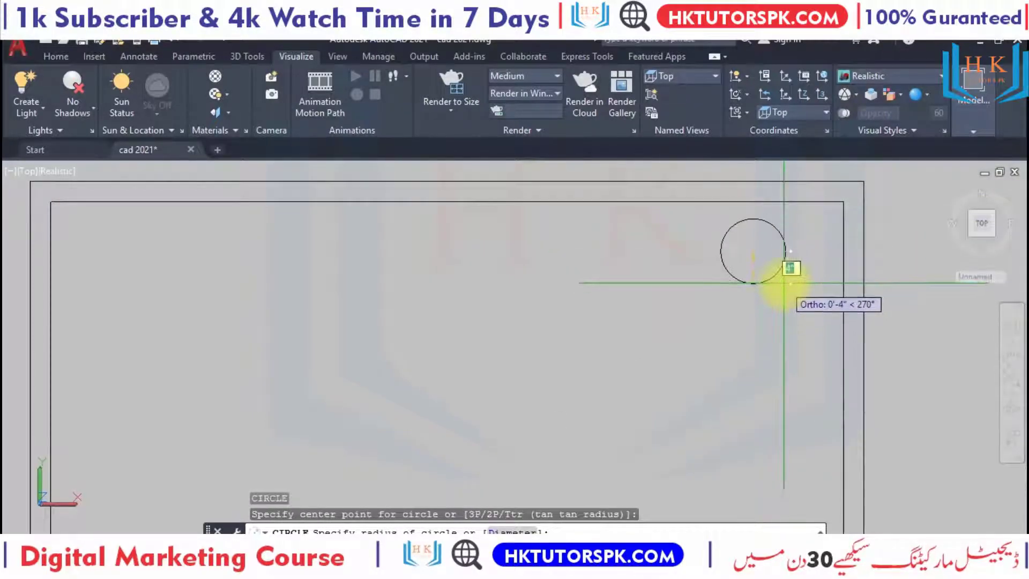
click(784, 284)
scroll(784, 284, down, 2)
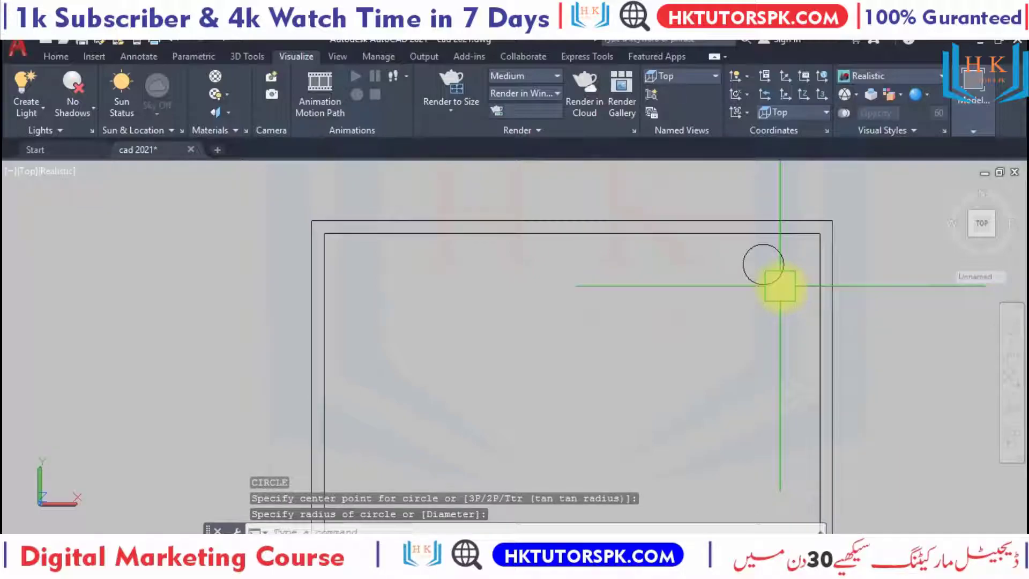
click(783, 286)
key(Escape)
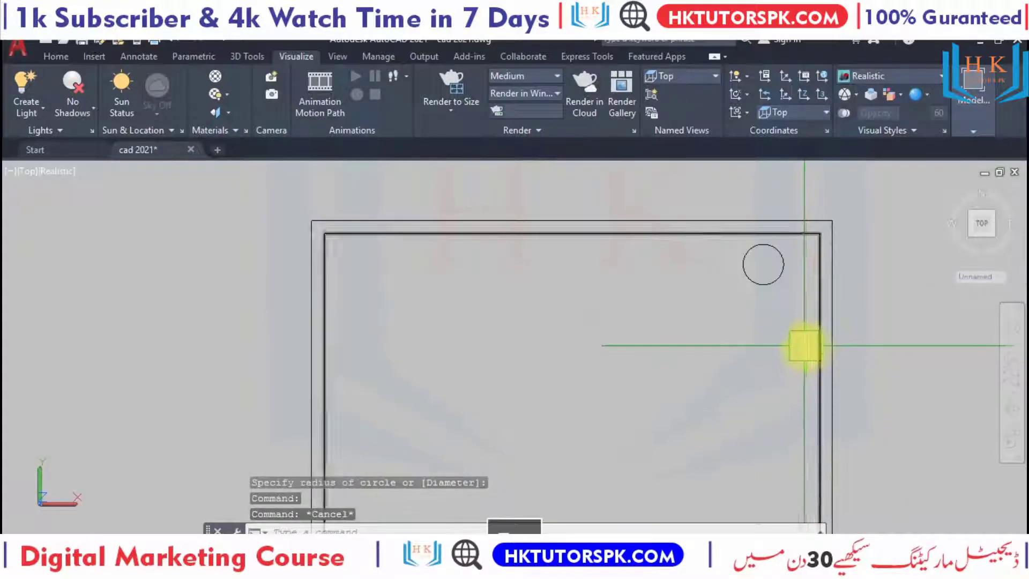
click(778, 260)
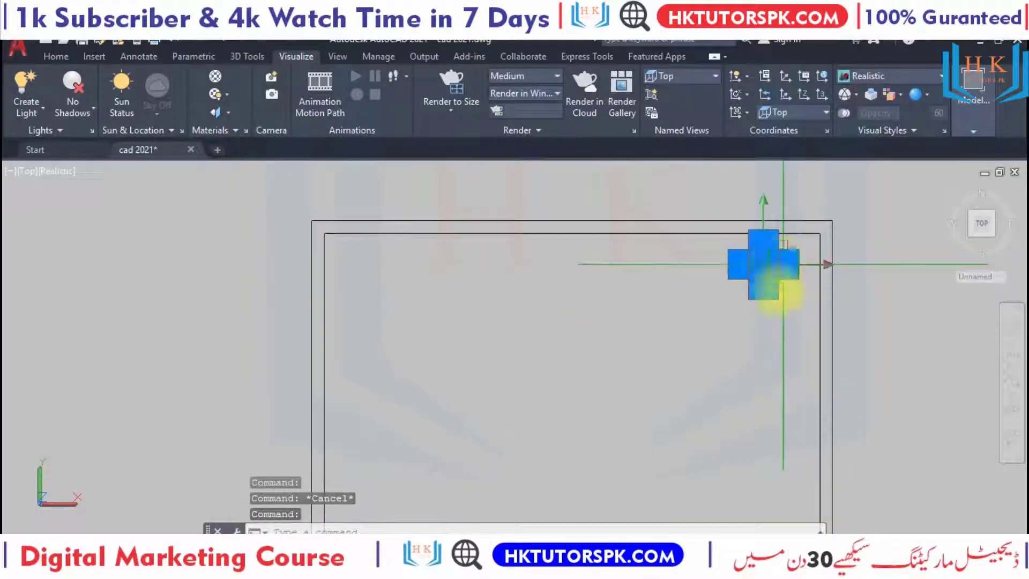
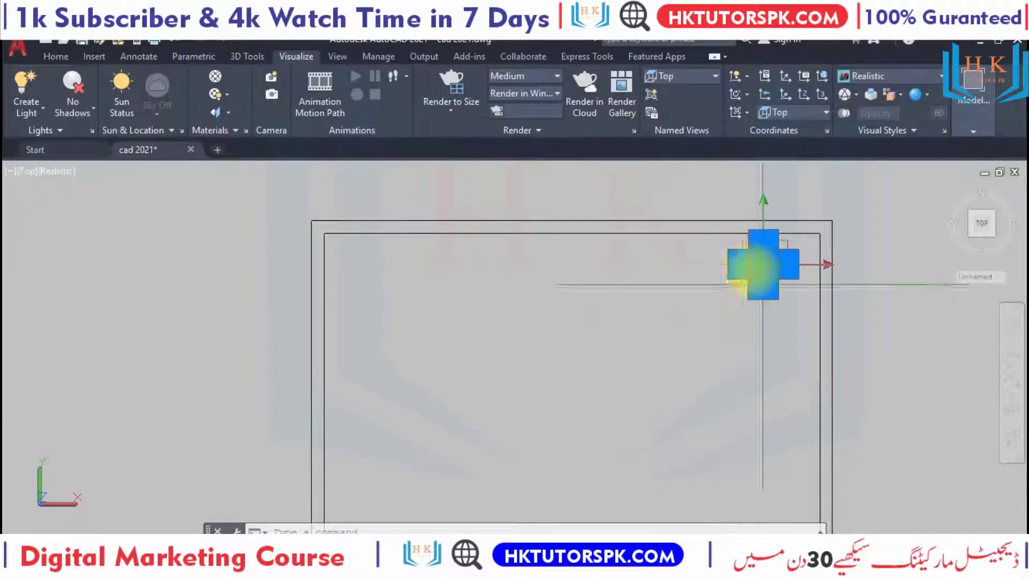
Draw a circle of radius 6/8" inside the building outline
key(Escape)
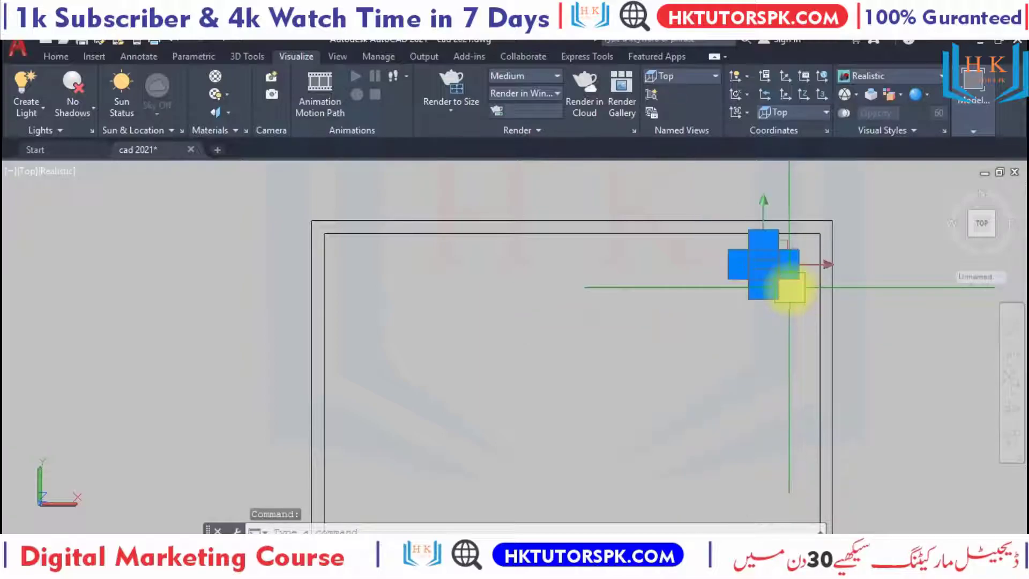
key(Escape)
text(c)
key(Return)
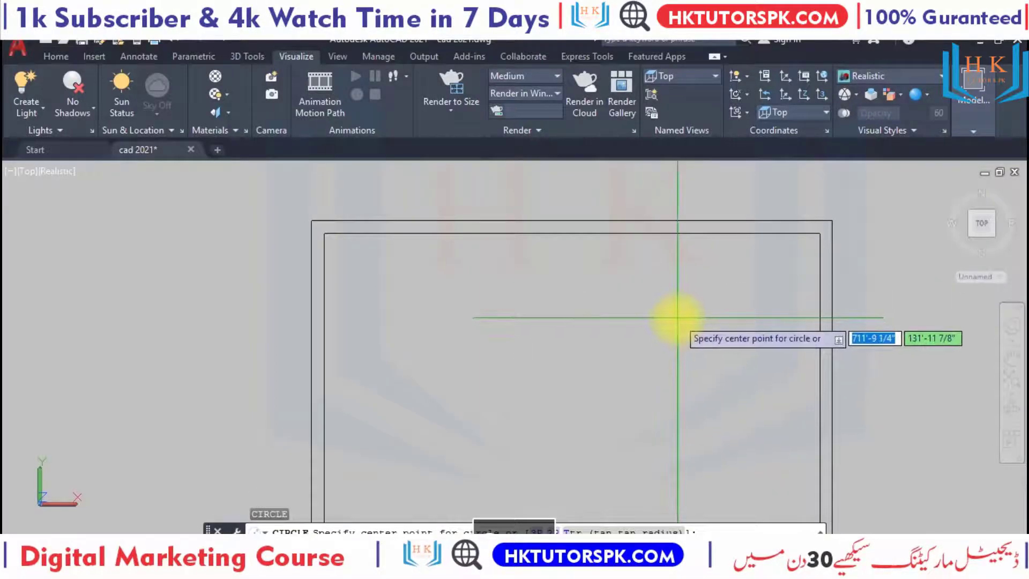
click(677, 317)
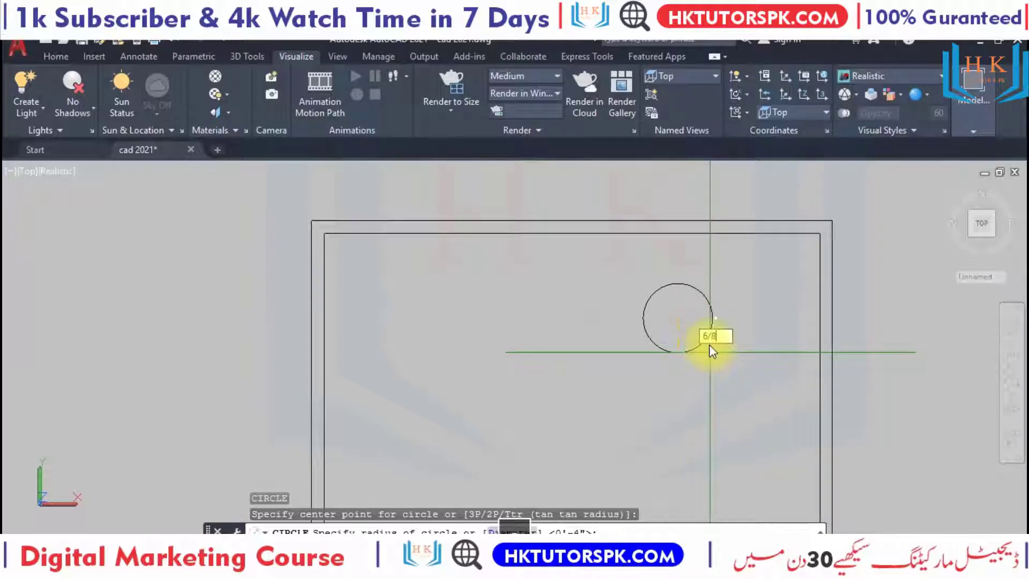
key(Return)
scroll(689, 281, up, 2)
scroll(697, 326, up, 1)
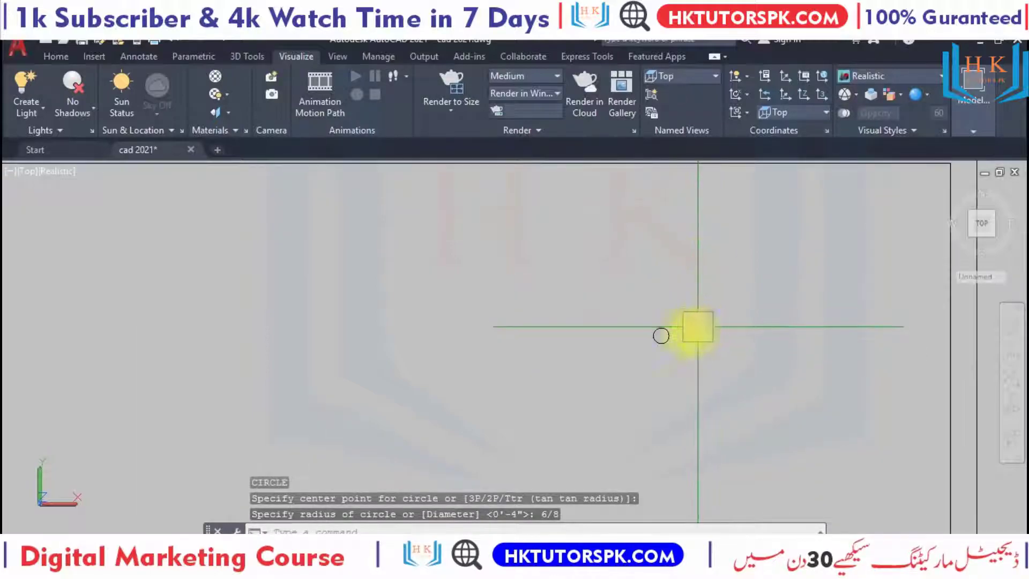
Copy the circle toward the outline's right edge and delete the original
text(co)
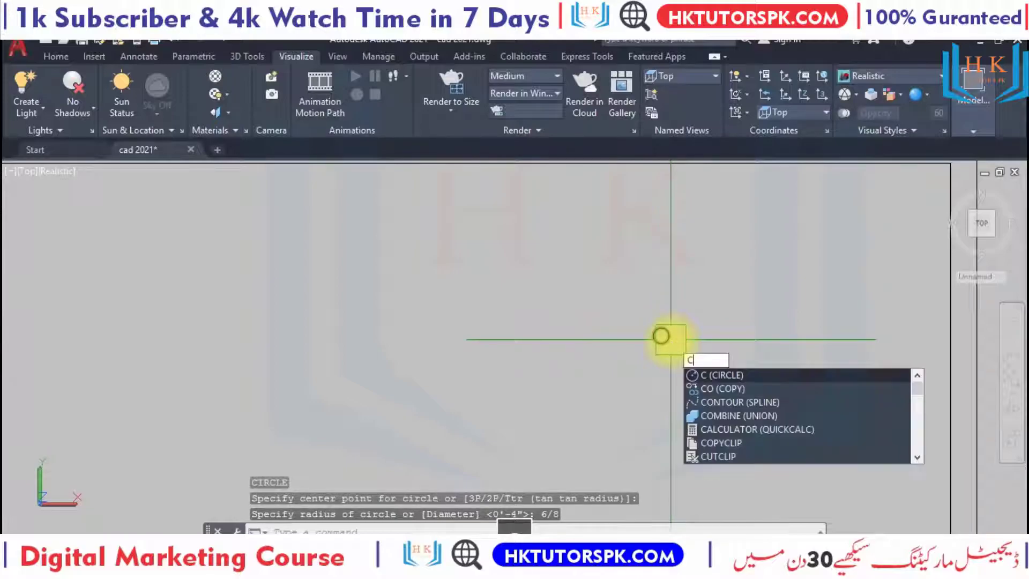
key(Return)
click(671, 339)
key(Return)
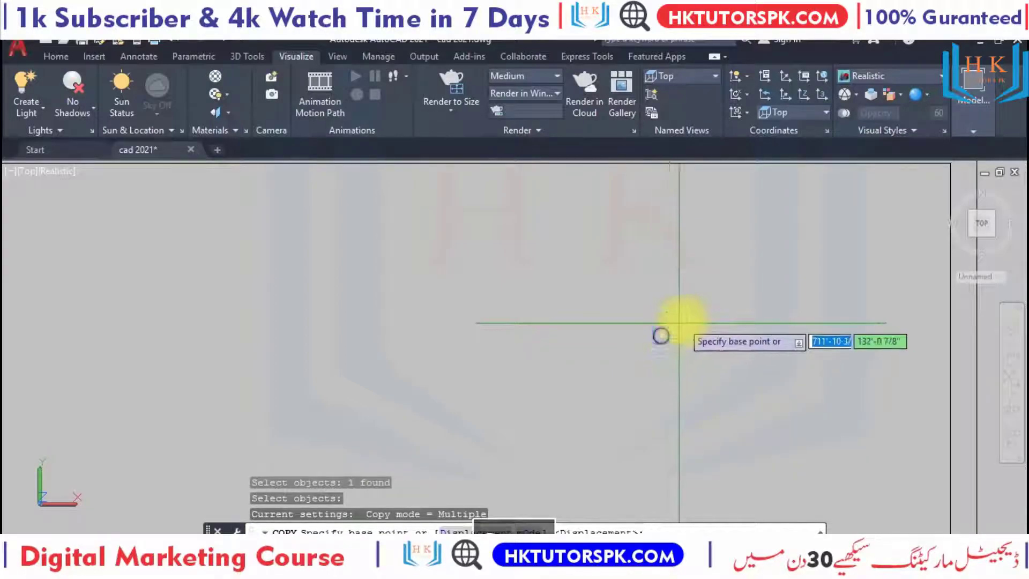
scroll(686, 322, up, 3)
click(620, 367)
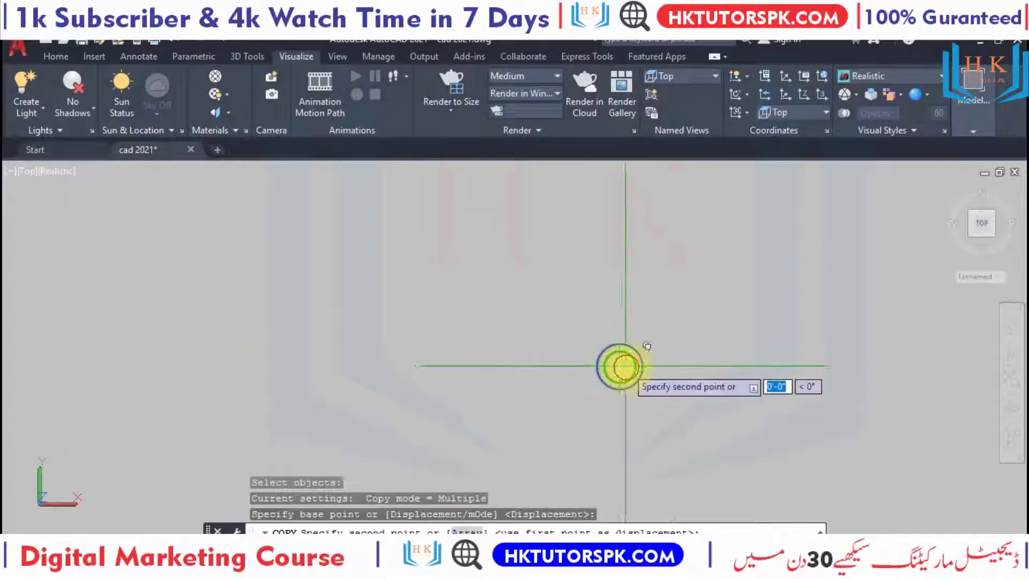
scroll(621, 365, down, 2)
middle_drag(758, 298, 804, 344)
scroll(859, 334, up, 2)
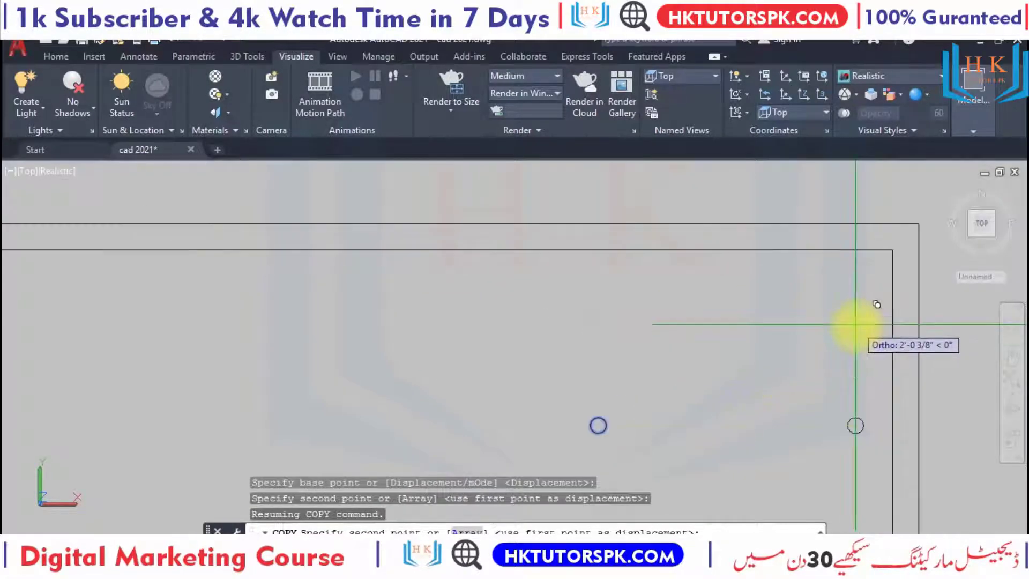
click(855, 324)
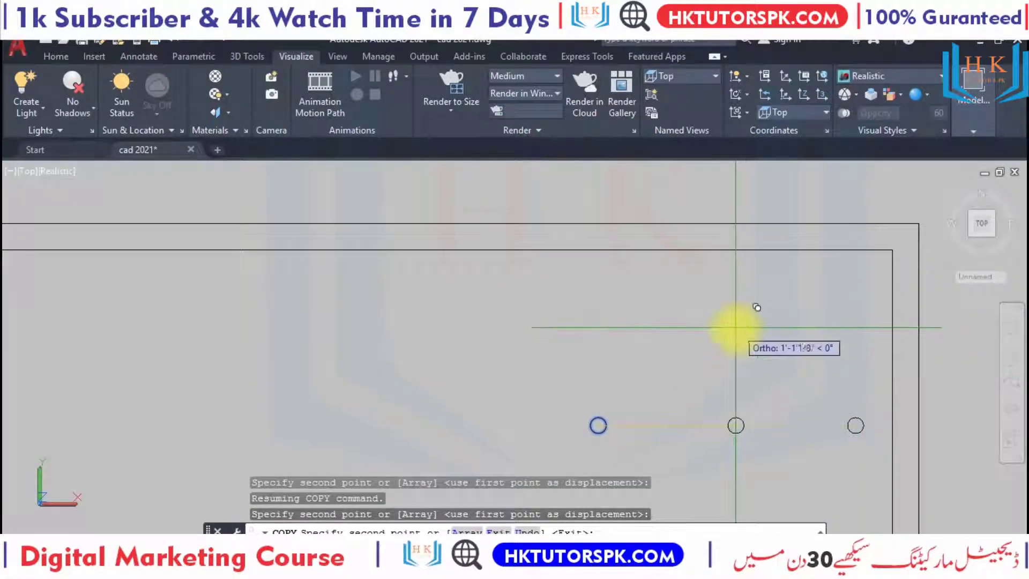
key(Escape)
key(Escape)
click(600, 435)
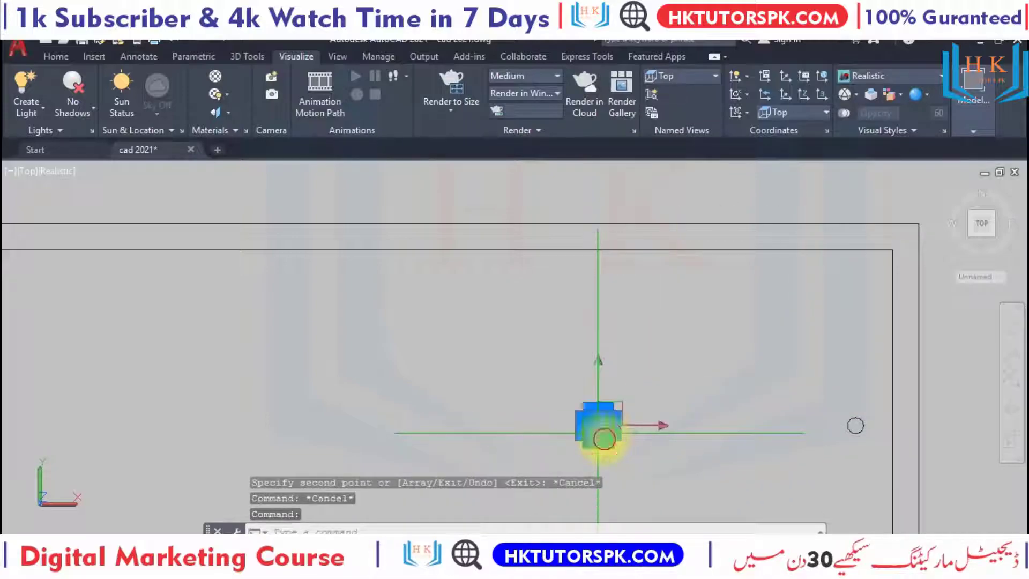
key(Delete)
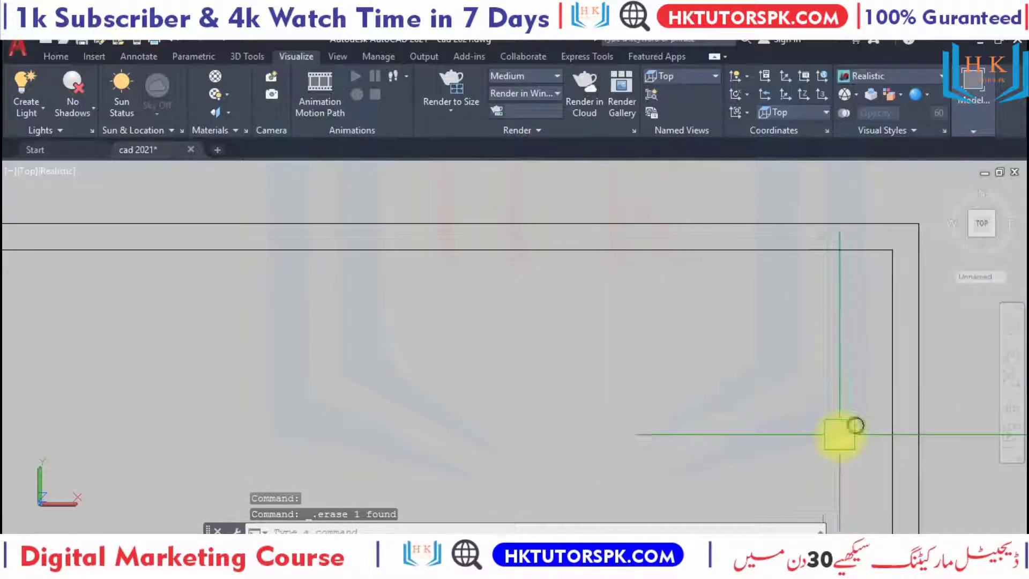
Move the remaining circle to the outline's top-right corner
click(841, 434)
key(Return)
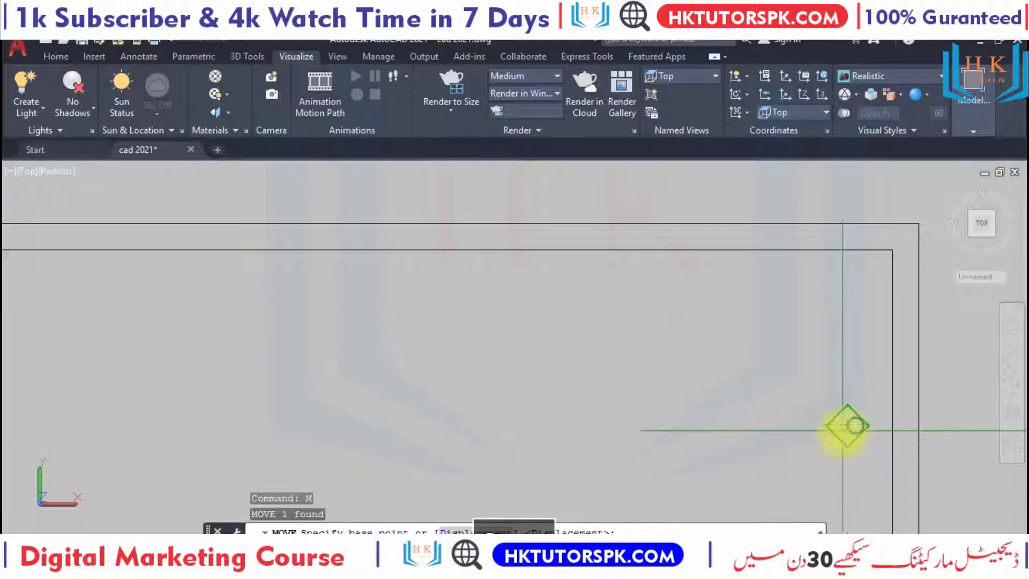
scroll(847, 434, up, 2)
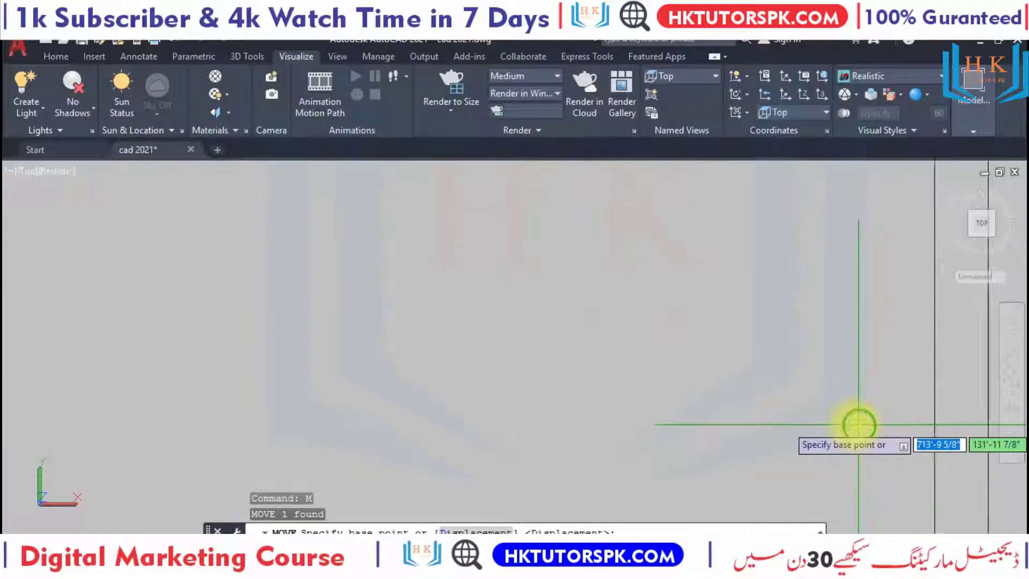
scroll(858, 424, up, 2)
click(862, 424)
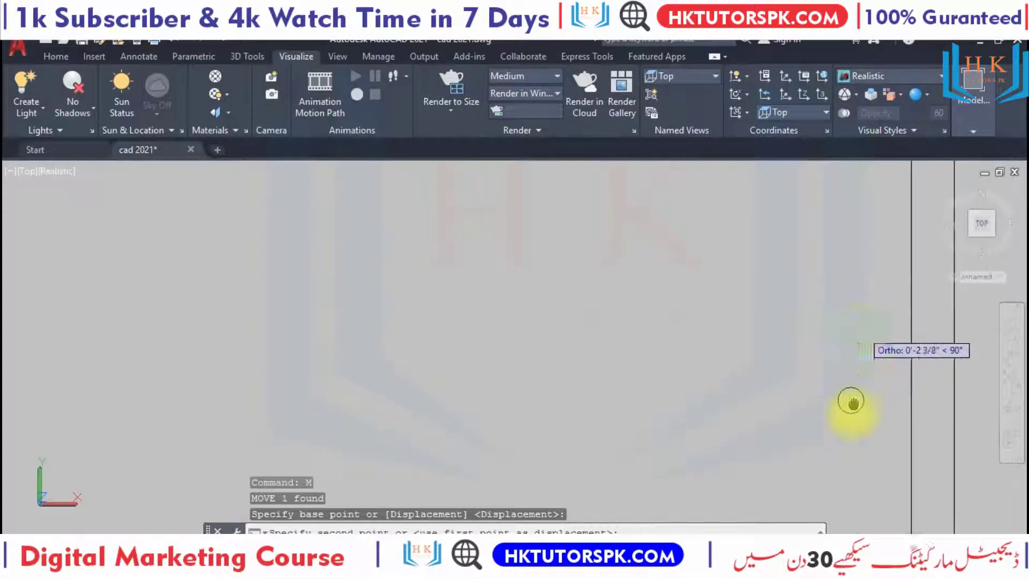
scroll(853, 410, down, 2)
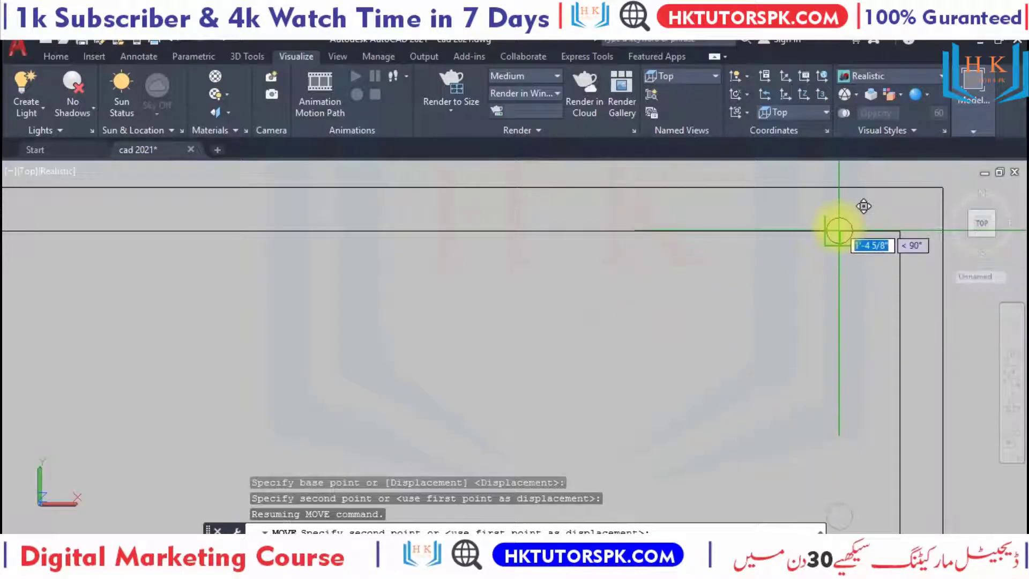
click(821, 268)
scroll(823, 284, down, 1)
scroll(857, 279, down, 1)
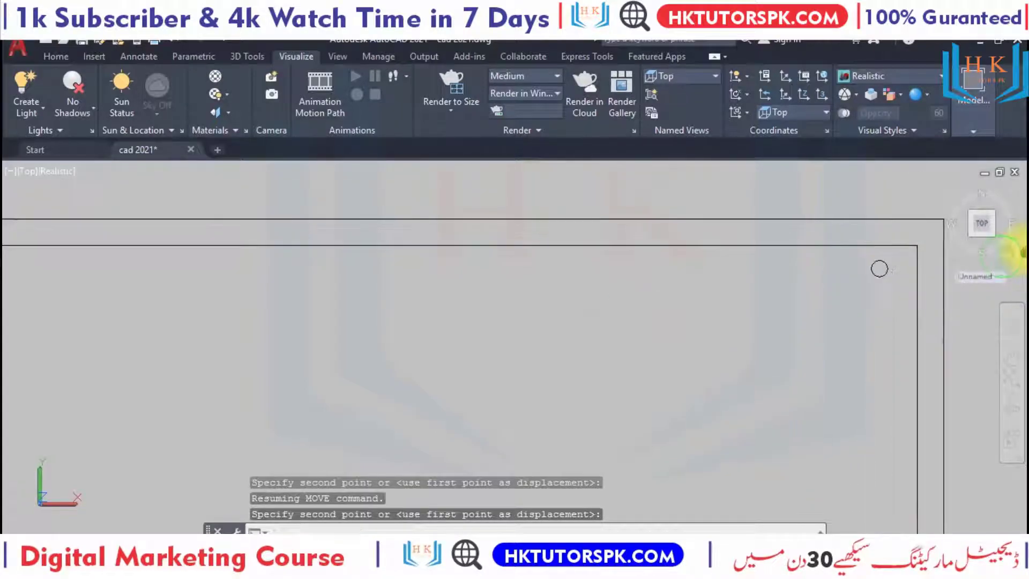
scroll(901, 283, down, 1)
Copy the corner circle along the top edge to the outline's left side
text(co)
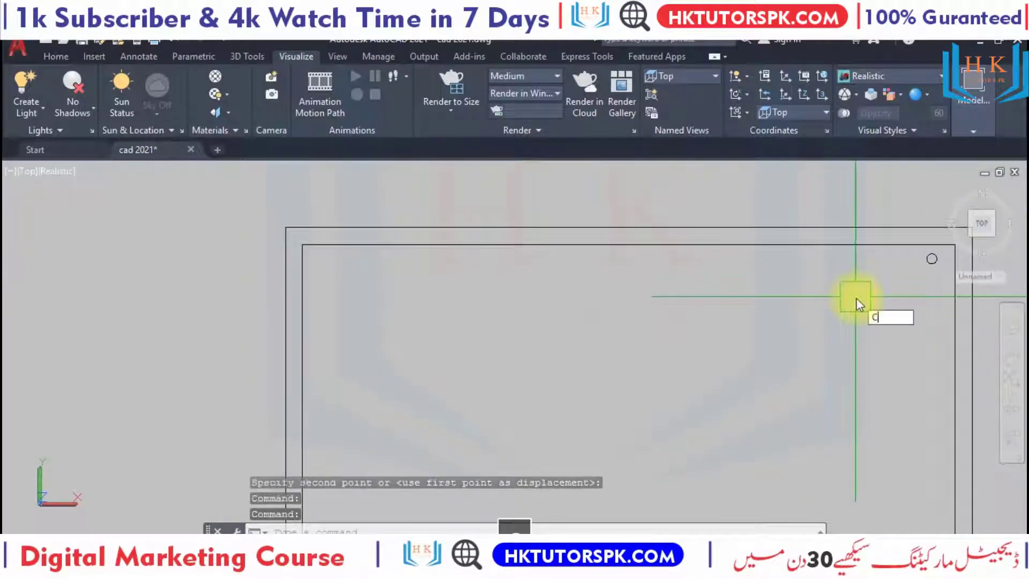
scroll(857, 299, down, 2)
key(Return)
scroll(919, 253, up, 2)
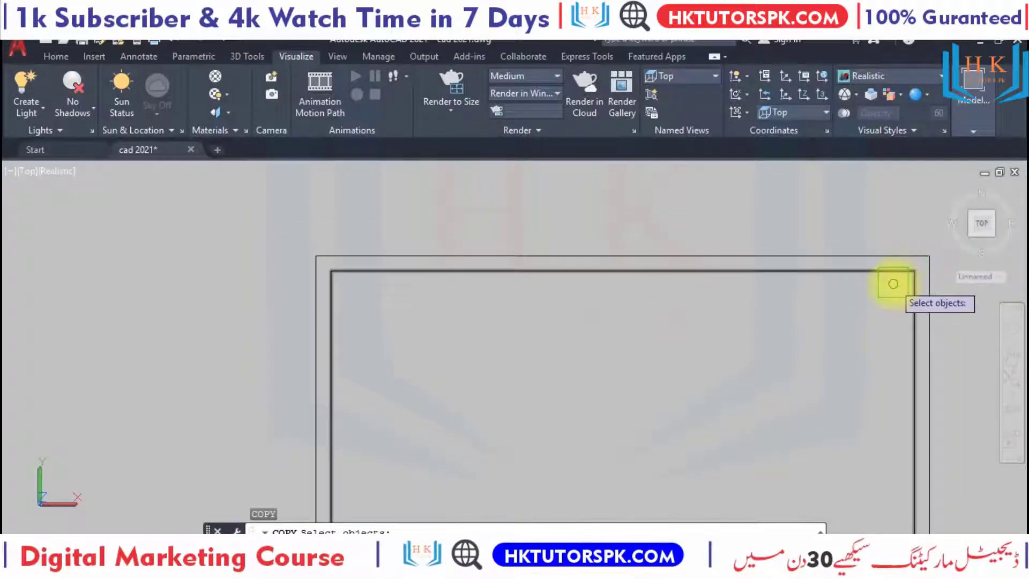
key(Return)
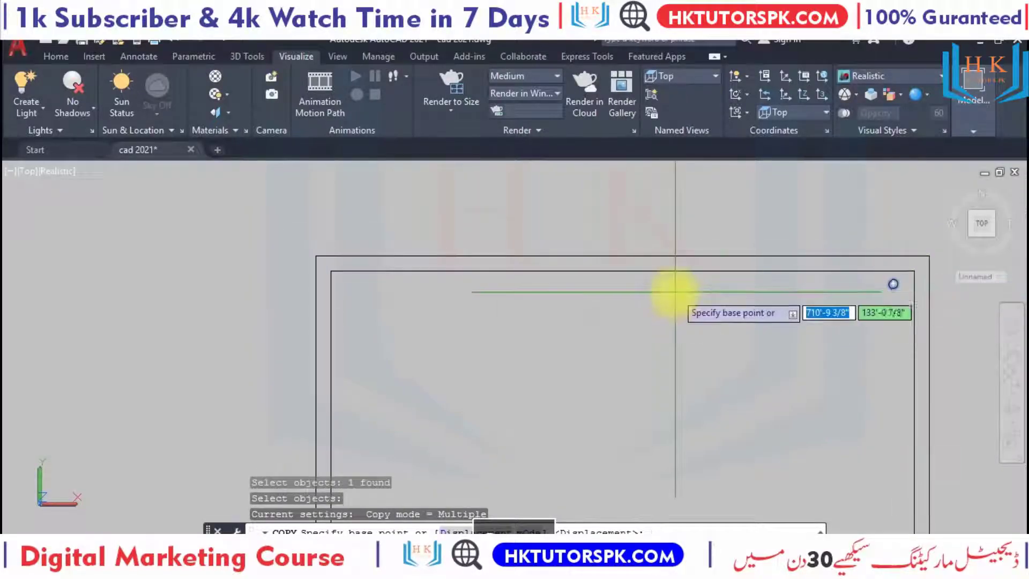
scroll(359, 288, up, 1)
scroll(412, 311, down, 2)
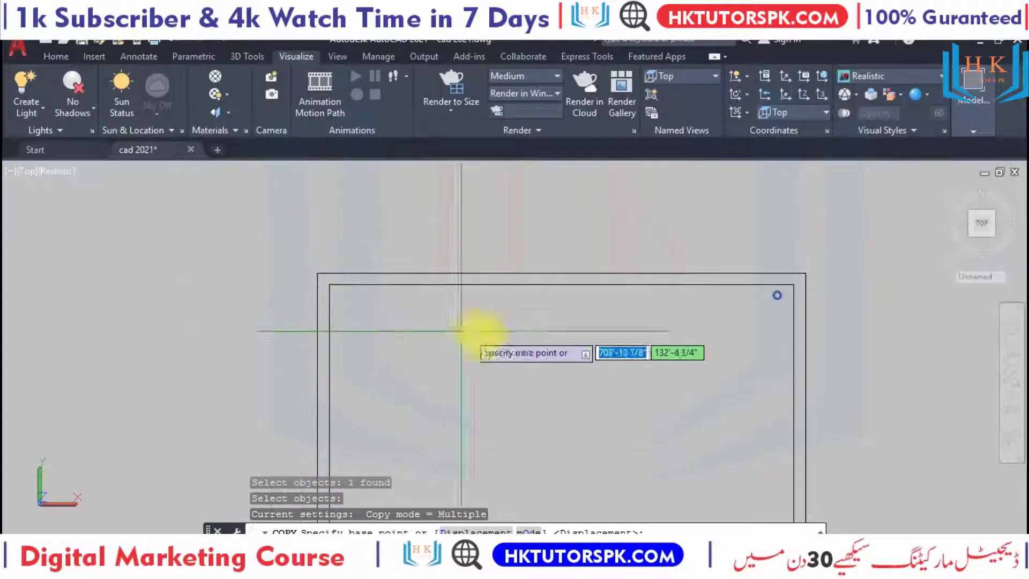
scroll(436, 367, down, 4)
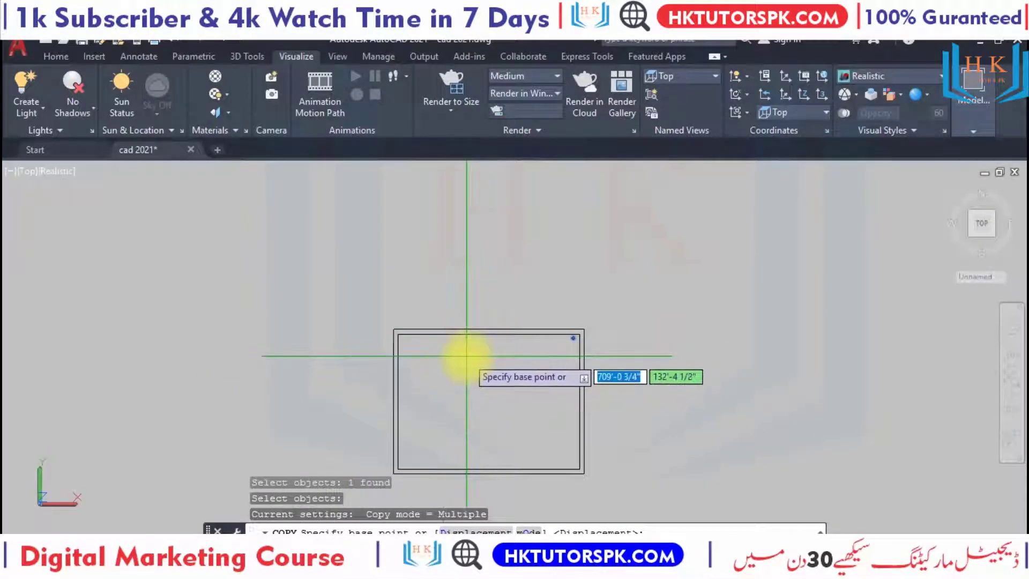
scroll(465, 356, up, 4)
click(468, 331)
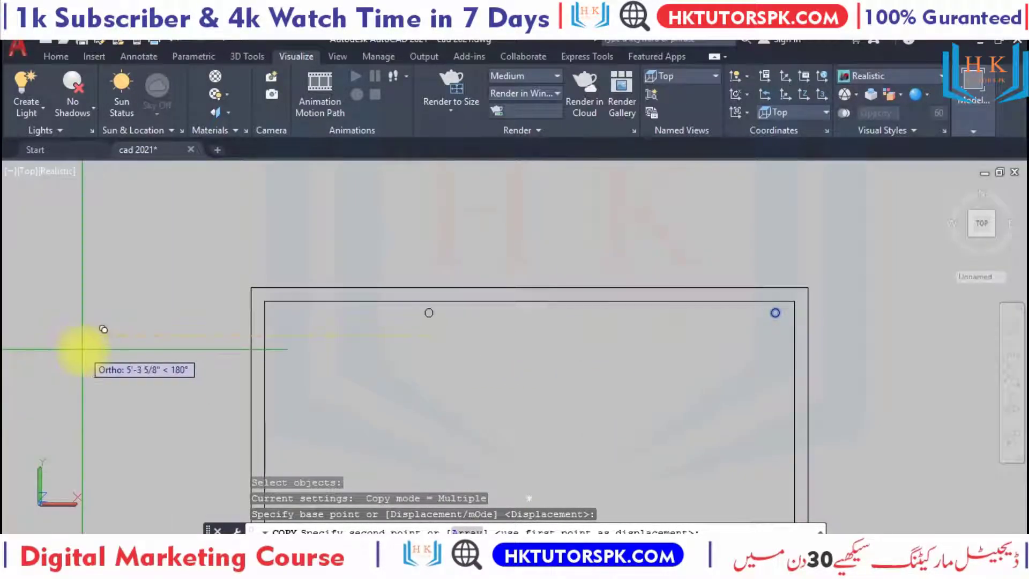
middle_drag(83, 349, 256, 380)
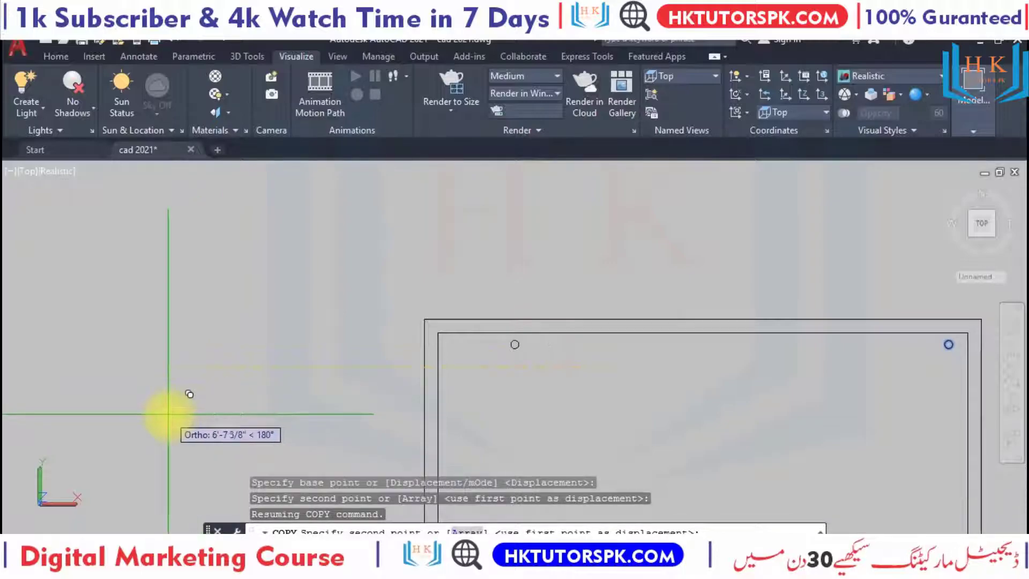
click(119, 442)
Place another circle copy near the bottom-right corner
scroll(258, 445, down, 4)
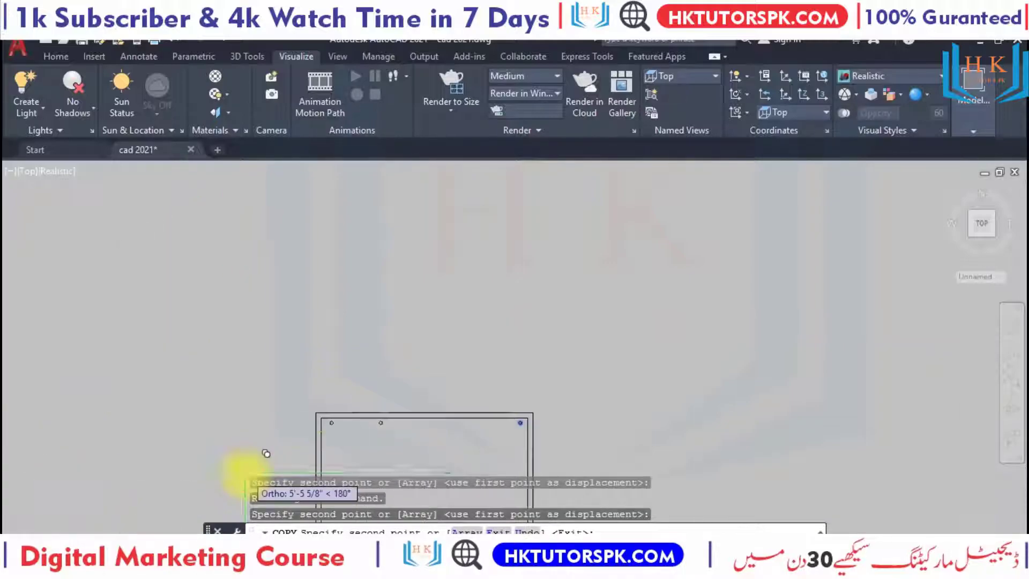
middle_drag(262, 441, 320, 286)
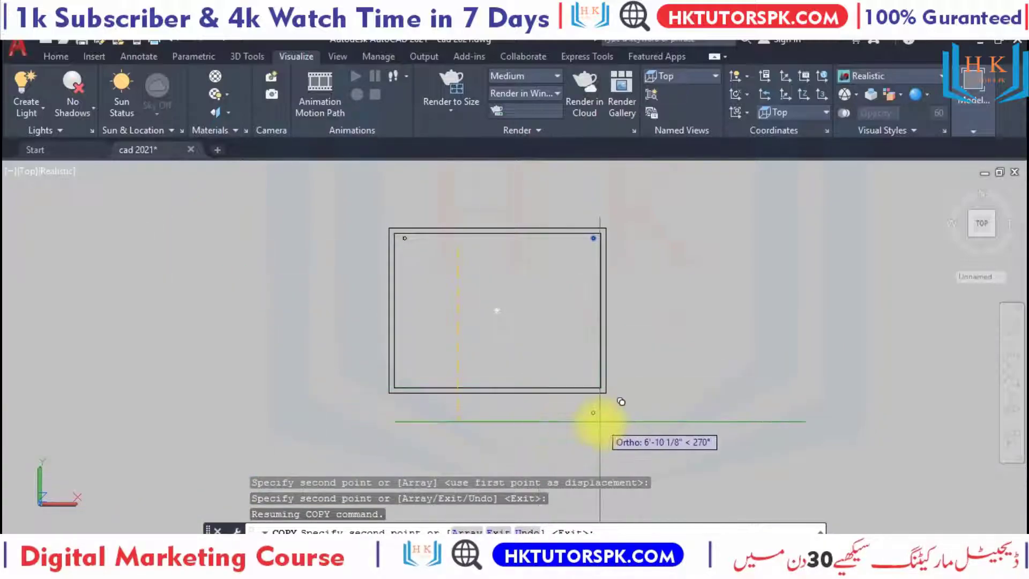
scroll(522, 409, up, 2)
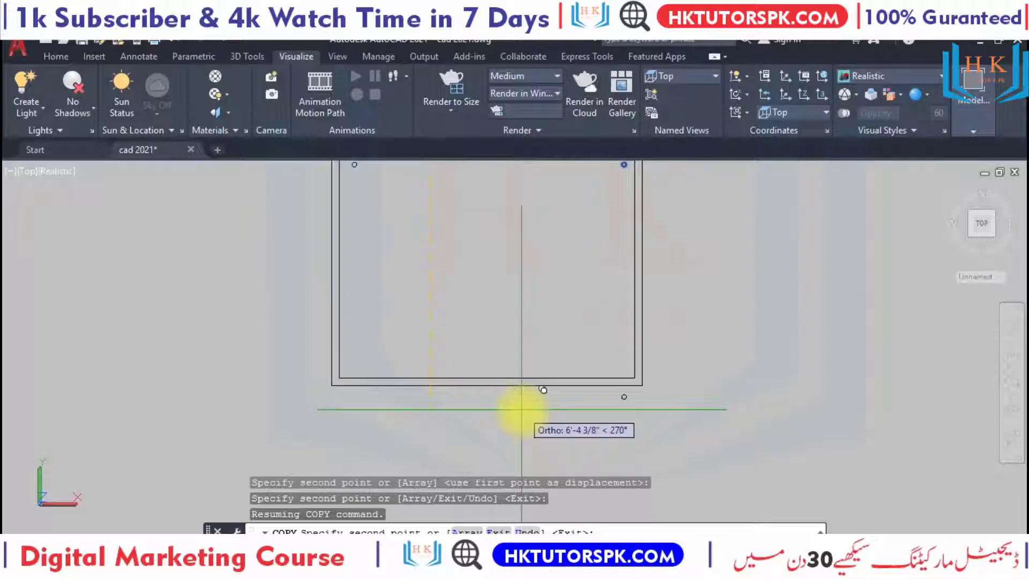
click(495, 366)
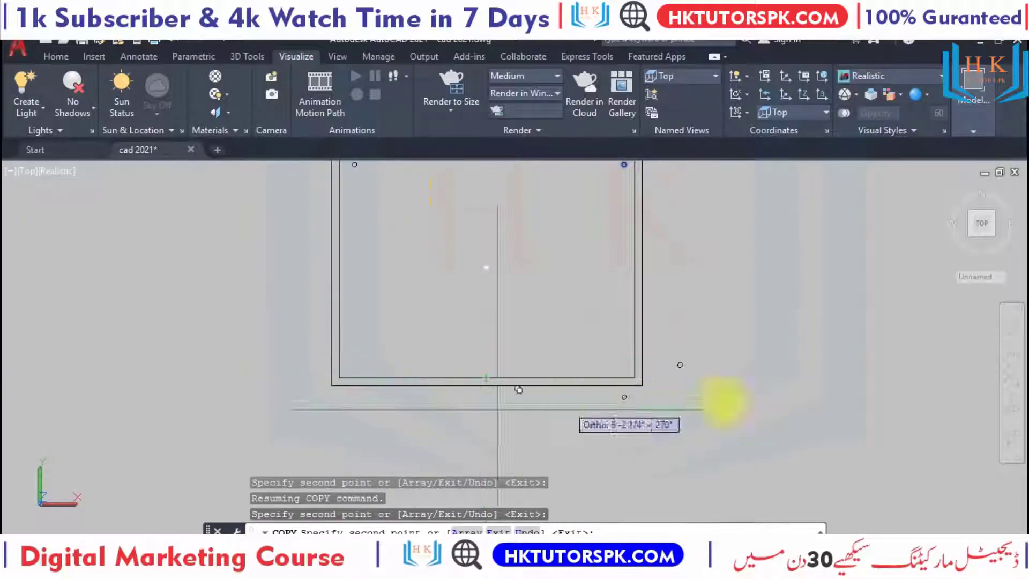
key(Escape)
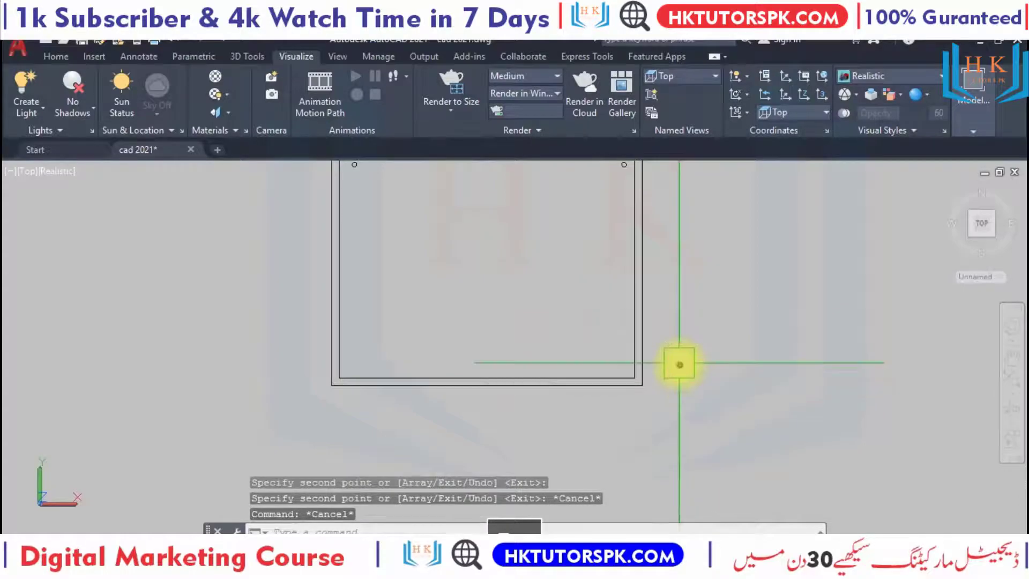
Move the small circle into the rectangle's lower-right corner
scroll(680, 363, up, 3)
text(M)
key(Return)
click(679, 363)
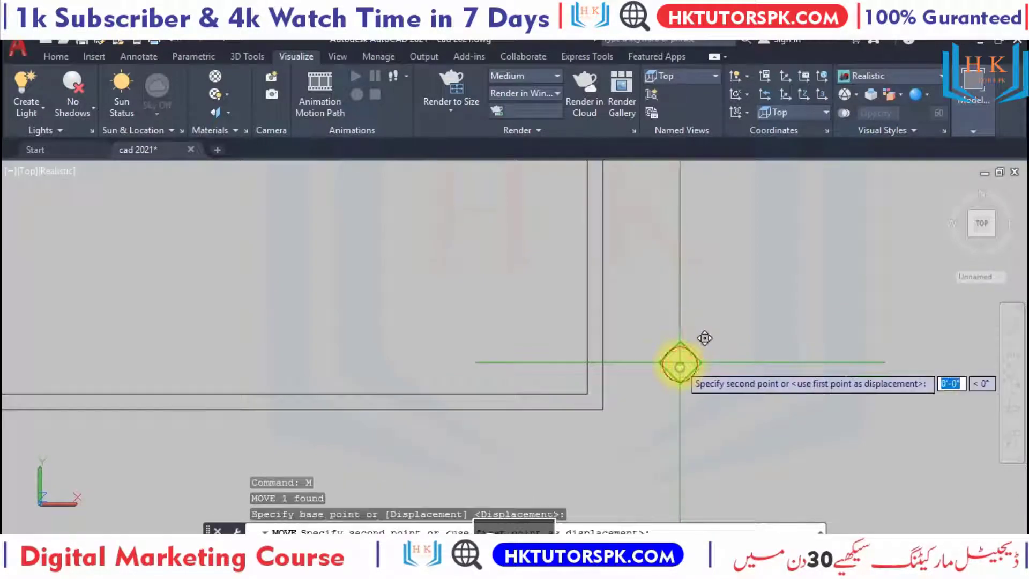
scroll(524, 367, up, 1)
scroll(552, 367, up, 2)
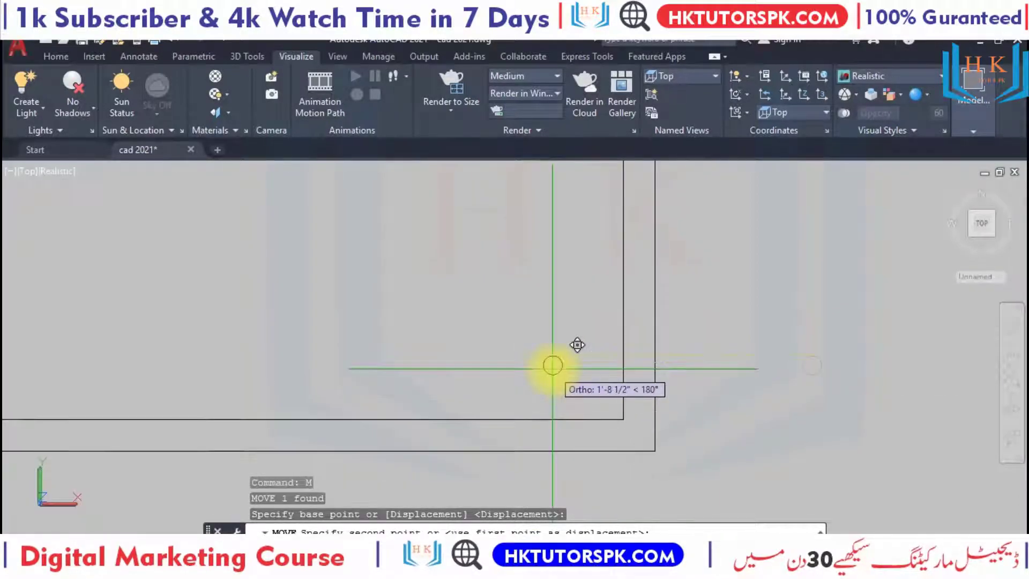
click(553, 366)
scroll(505, 413, down, 1)
scroll(781, 437, down, 2)
scroll(785, 413, down, 2)
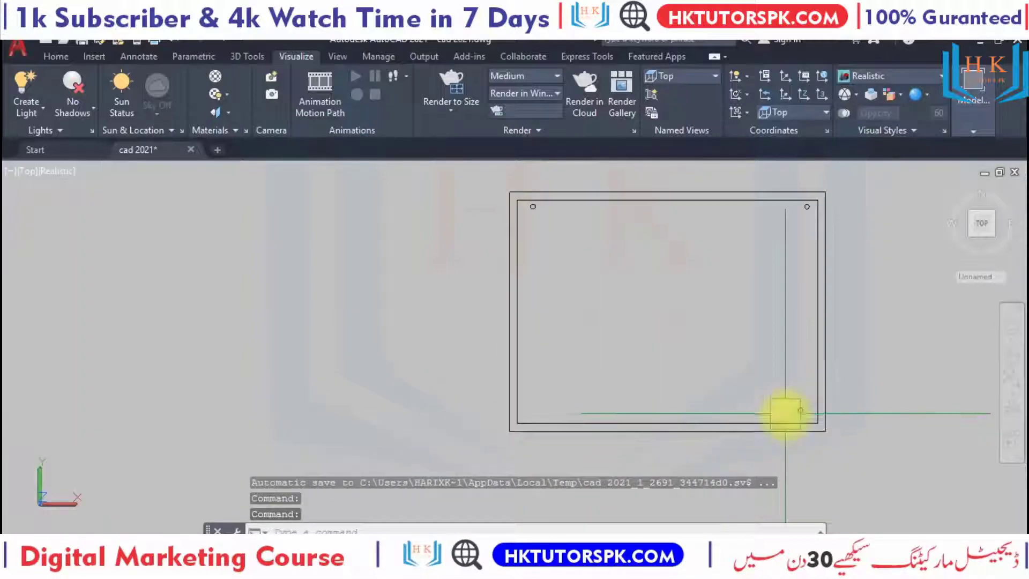
scroll(761, 407, up, 2)
Copy the lower-right circle to the clipboard, then cancel the pending paste
click(803, 411)
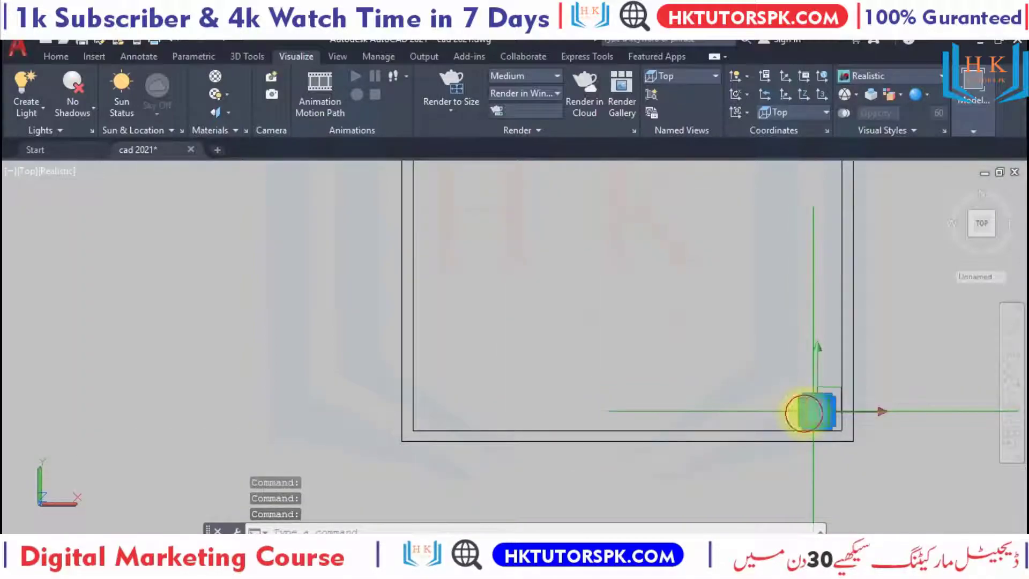
key(ctrl+c)
key(ctrl+v)
scroll(413, 421, up, 1)
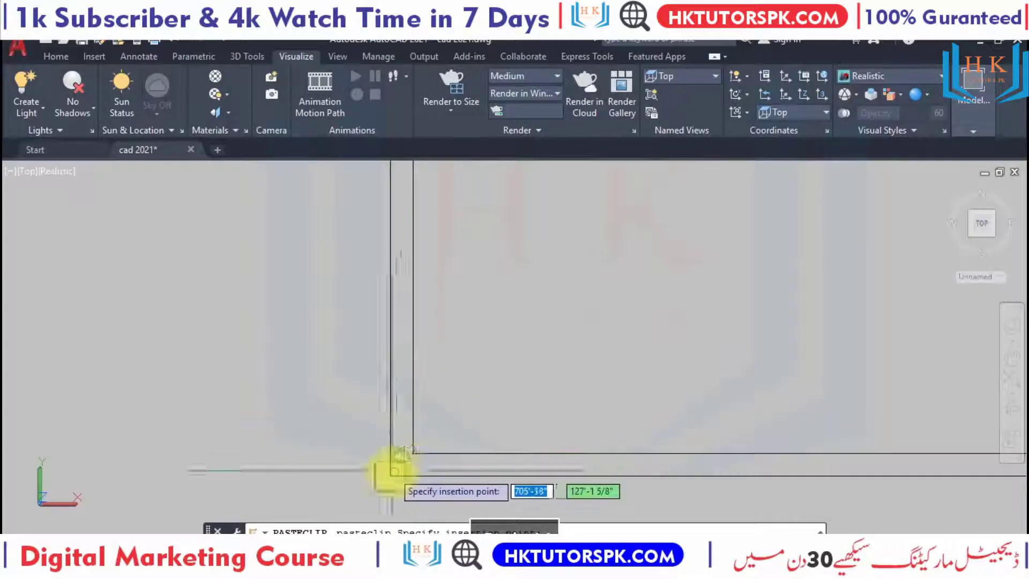
scroll(501, 361, down, 2)
scroll(478, 379, down, 3)
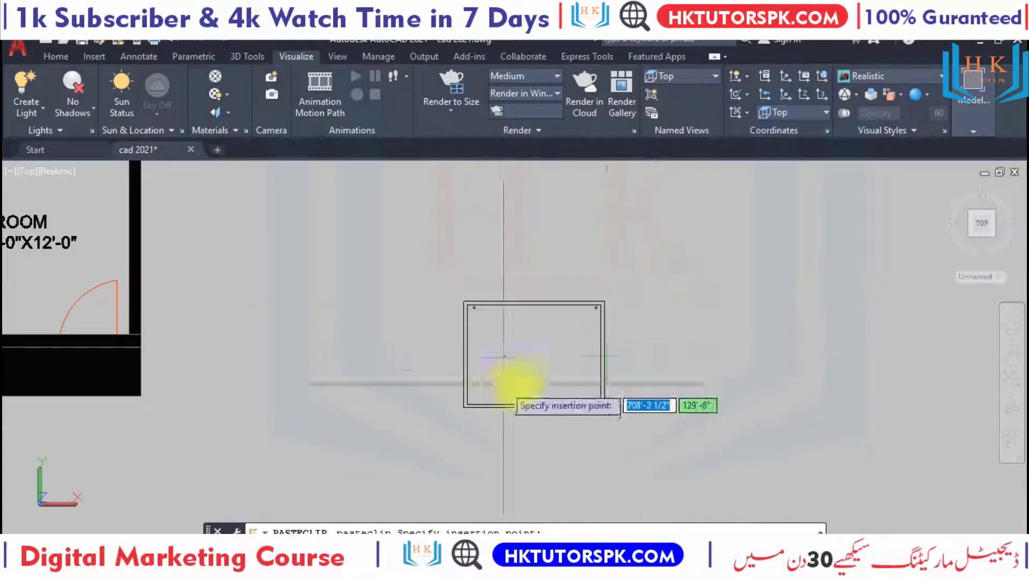
key(Escape)
key(Escape)
key(Escape)
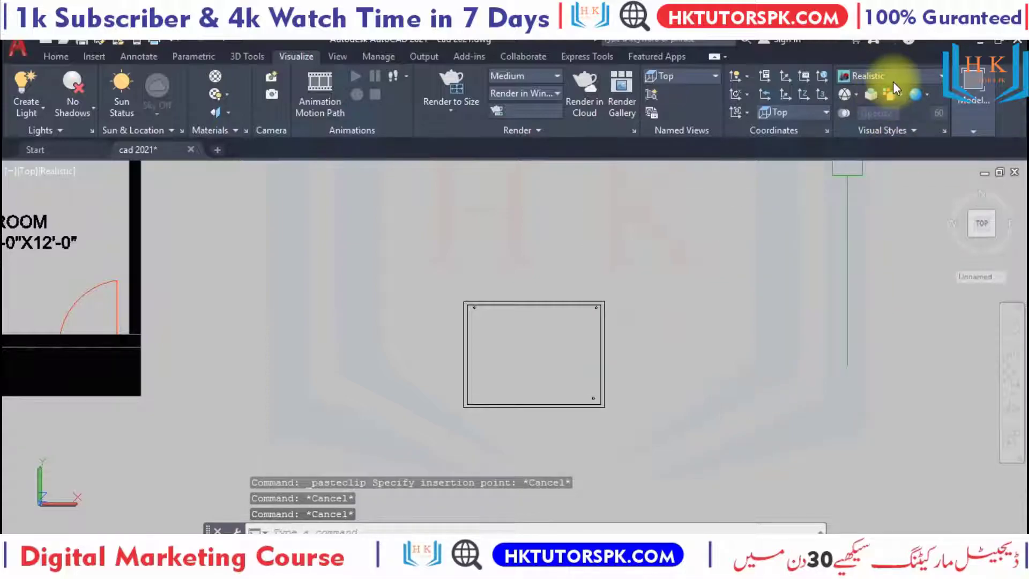
Set the visual style to 2D Wireframe and bring the whole rectangle into view
click(893, 81)
click(794, 107)
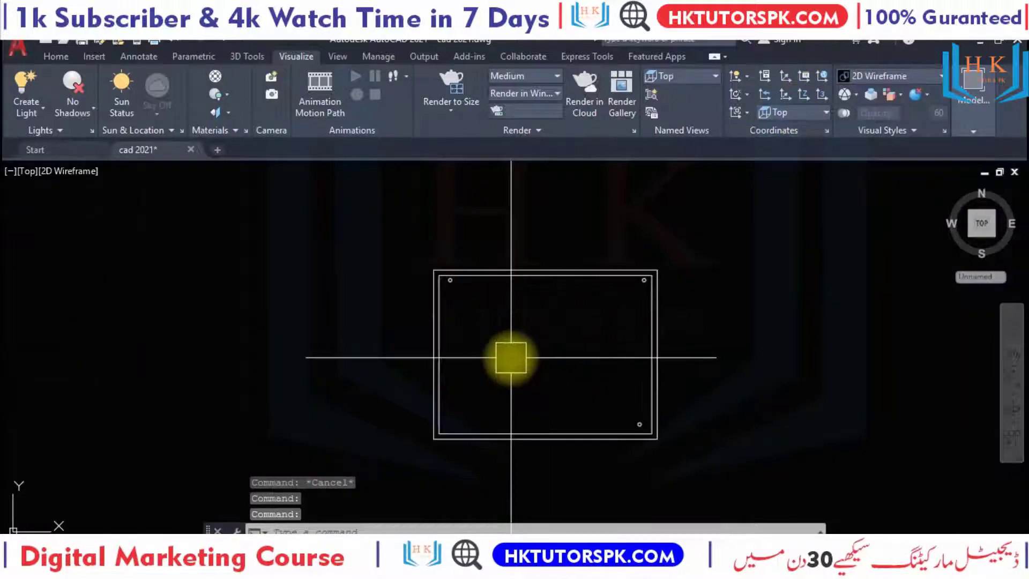
scroll(522, 379, up, 2)
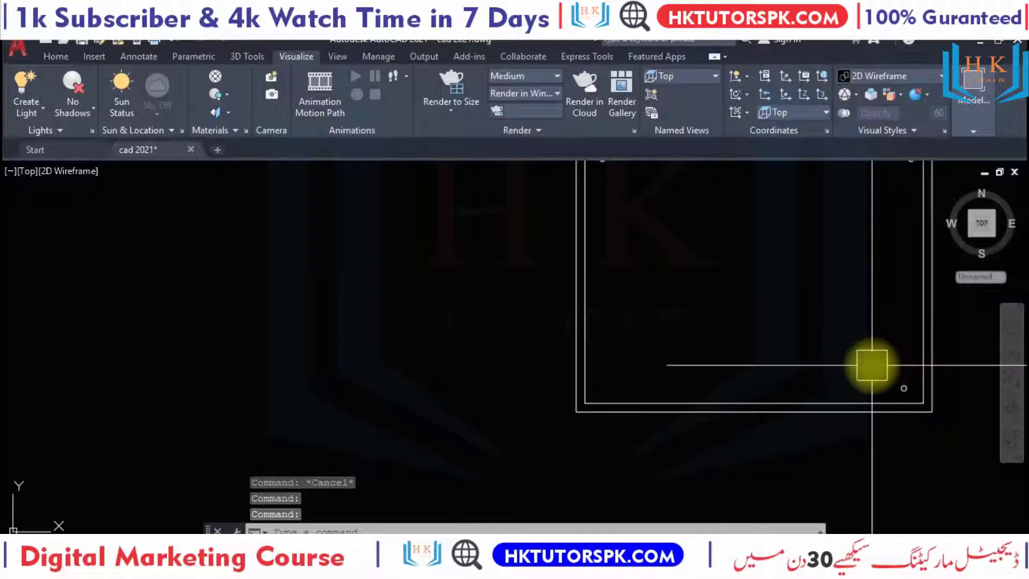
middle_drag(872, 365, 795, 389)
Paste a copy of the lower-right circle into the lower-left corner
click(826, 413)
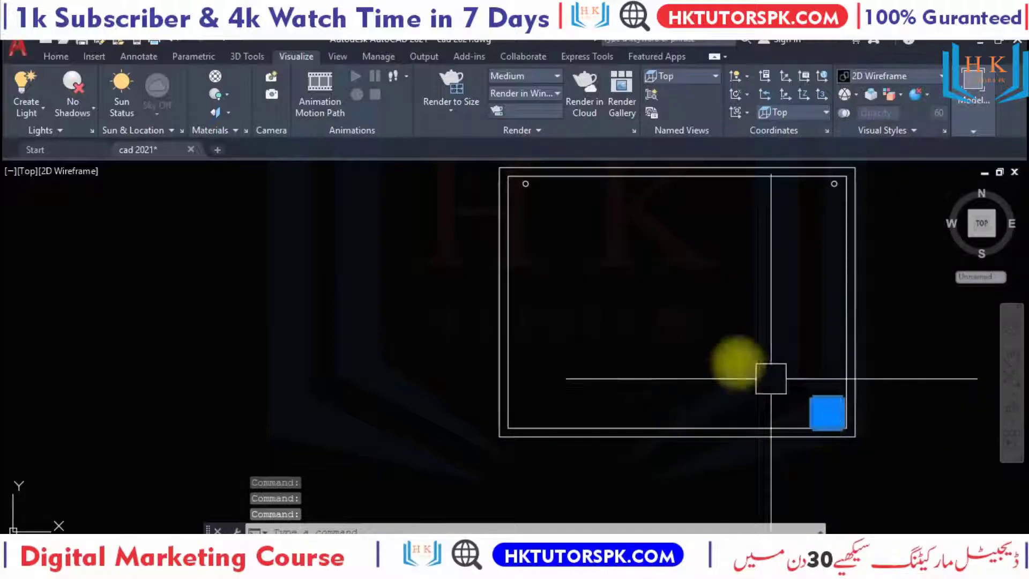
key(ctrl+c)
key(ctrl+v)
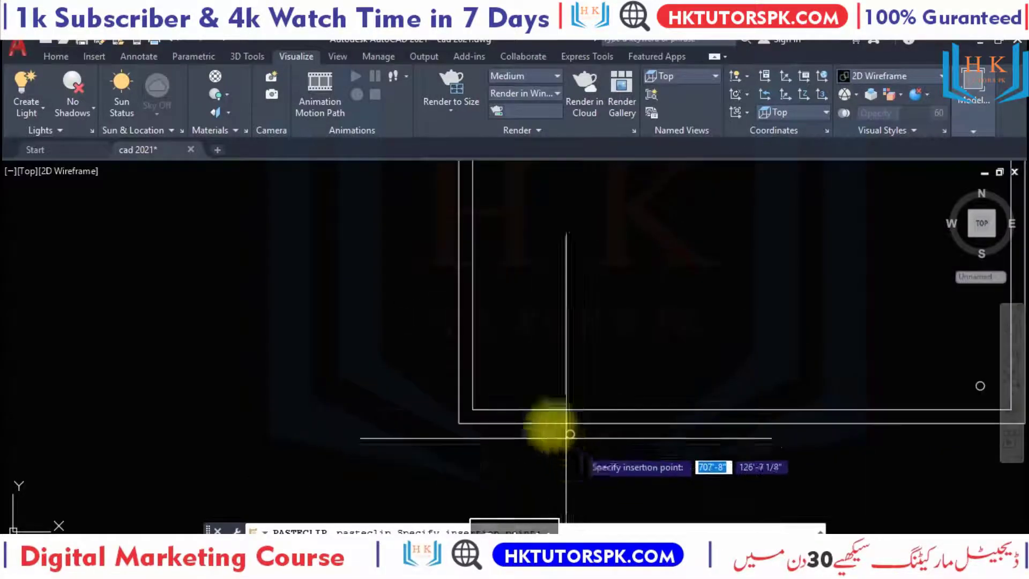
scroll(524, 402, up, 4)
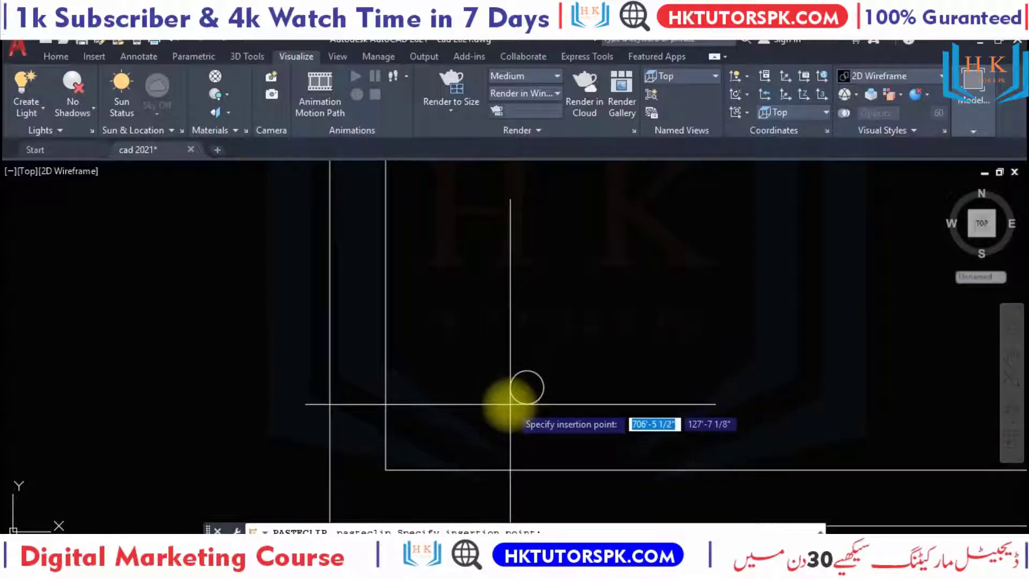
click(469, 400)
scroll(548, 371, down, 3)
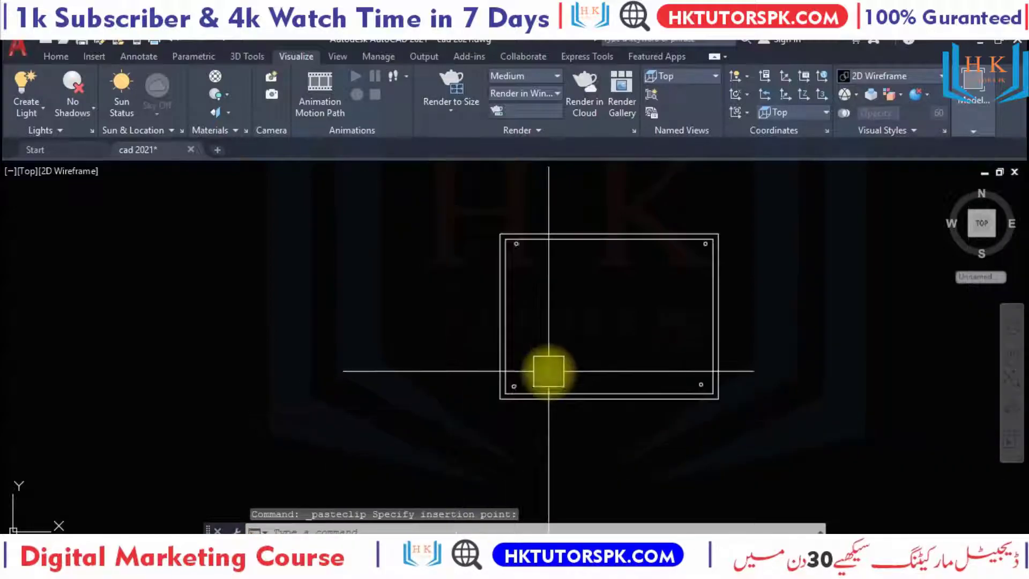
middle_drag(620, 324, 614, 358)
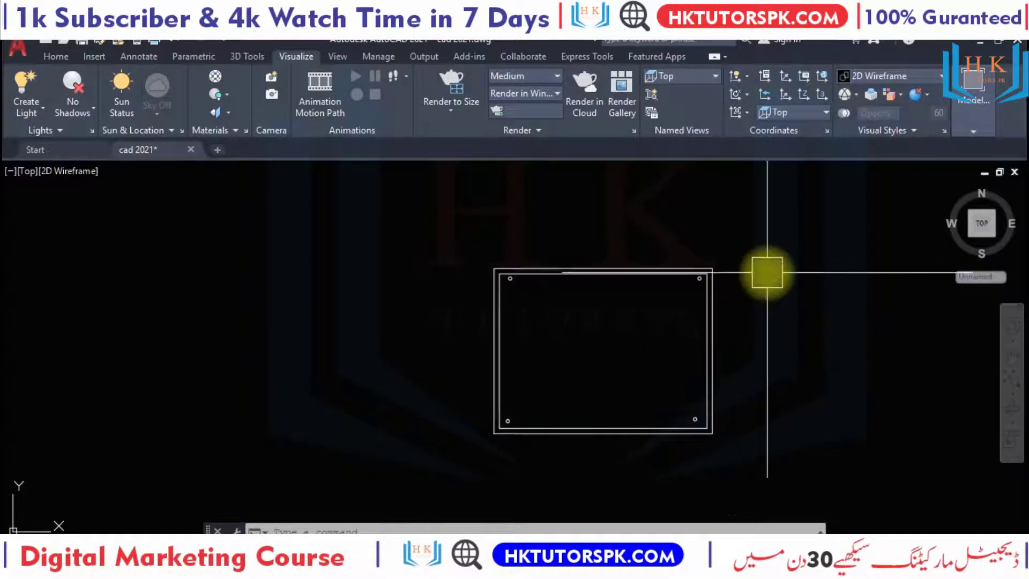
scroll(720, 292, up, 2)
text(EXT)
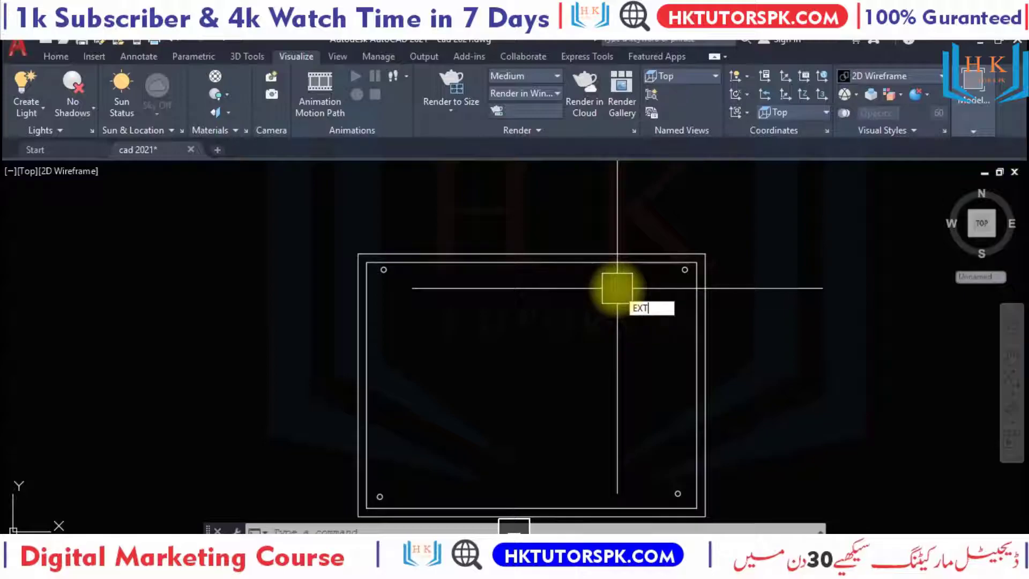
Start extruding and select the top-right and top-left corner circles
key(Return)
scroll(678, 303, up, 2)
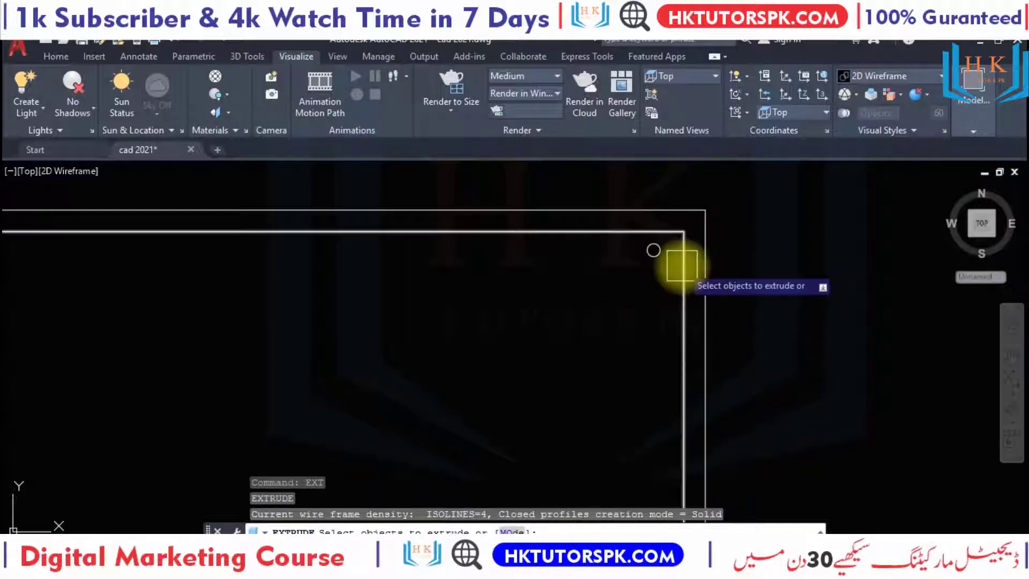
click(680, 262)
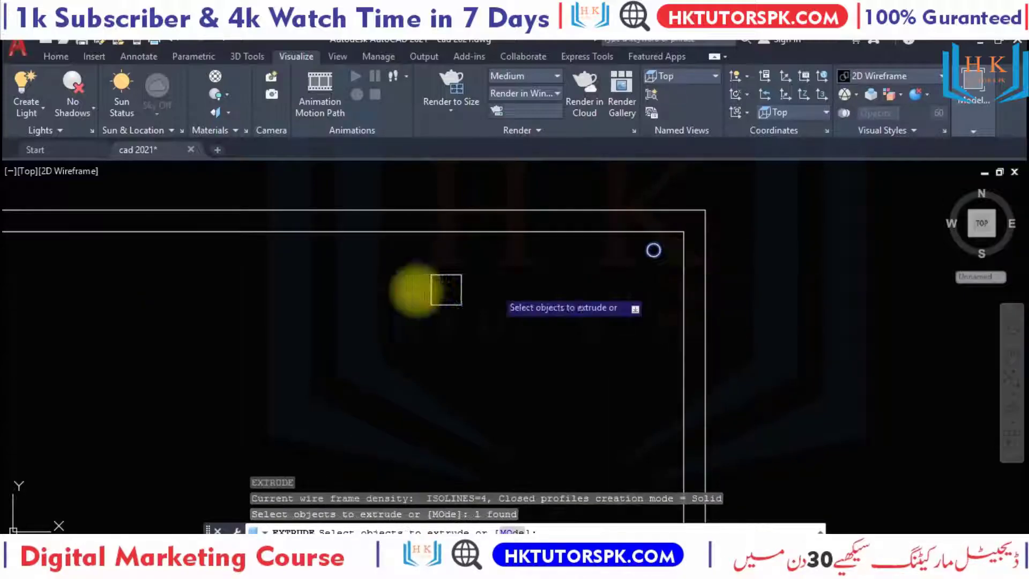
scroll(361, 306, down, 2)
middle_drag(360, 305, 432, 288)
scroll(376, 295, up, 4)
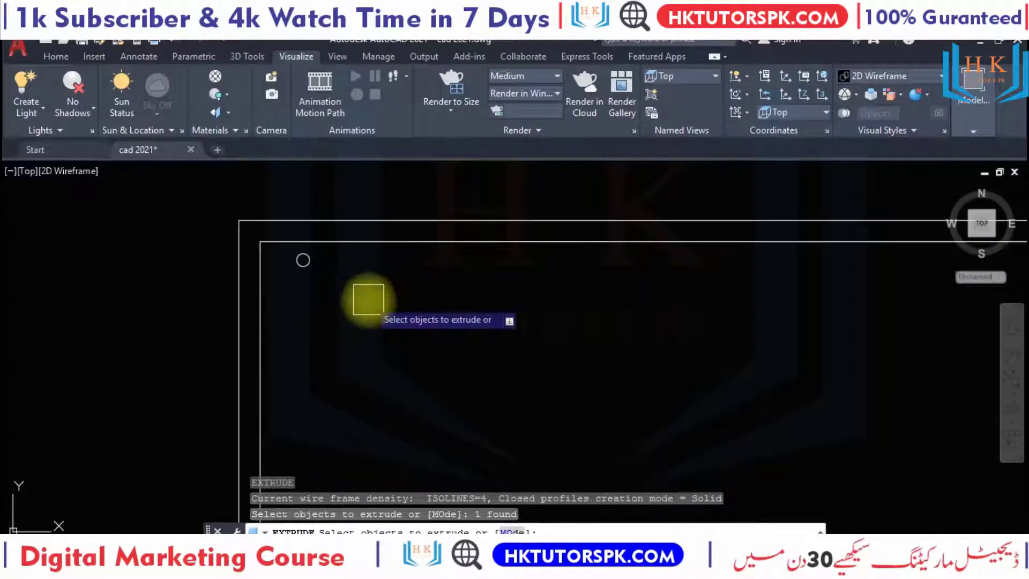
click(304, 261)
scroll(343, 322, down, 3)
scroll(429, 241, up, 2)
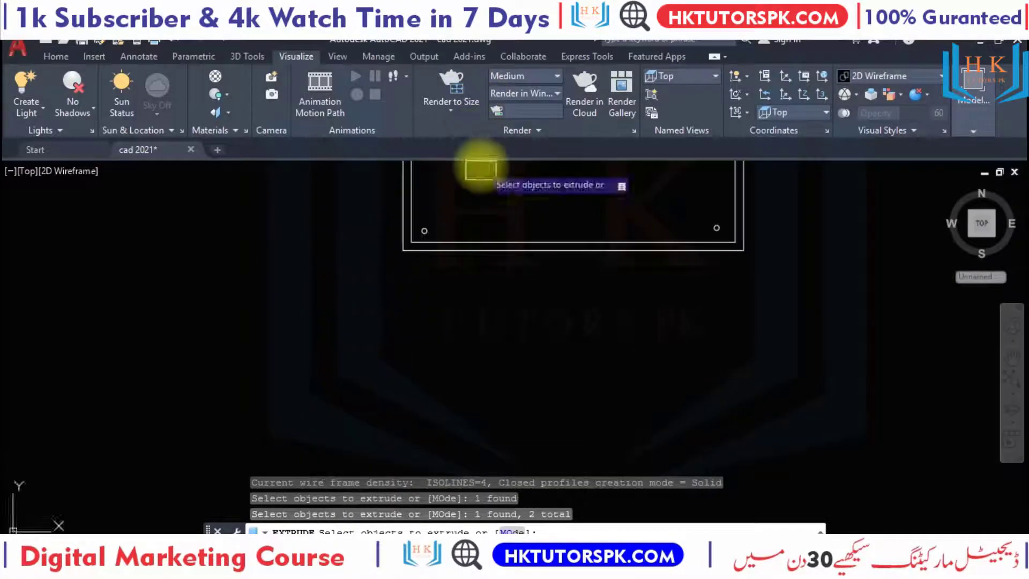
Add the bottom-left and bottom-right circles and extrude all four 14' high
middle_drag(478, 168, 358, 309)
scroll(337, 341, up, 2)
scroll(337, 341, up, 1)
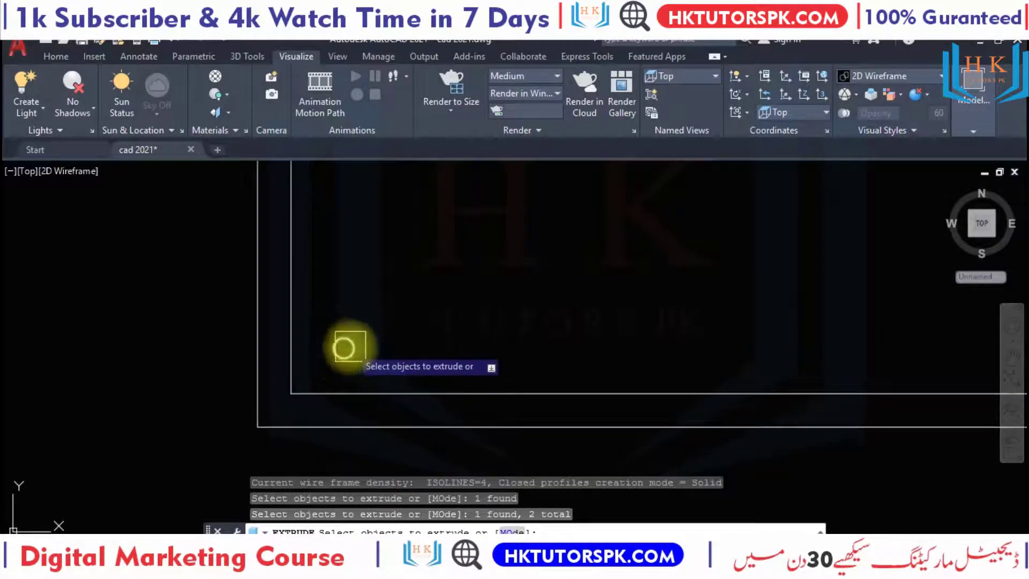
click(341, 342)
scroll(429, 311, down, 2)
scroll(704, 419, up, 1)
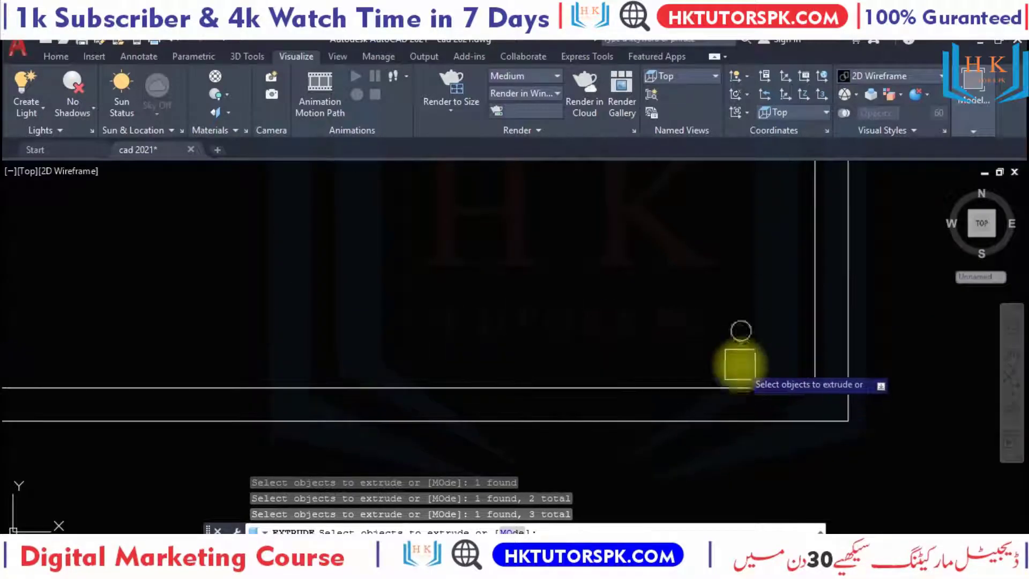
click(740, 330)
scroll(429, 346, down, 1)
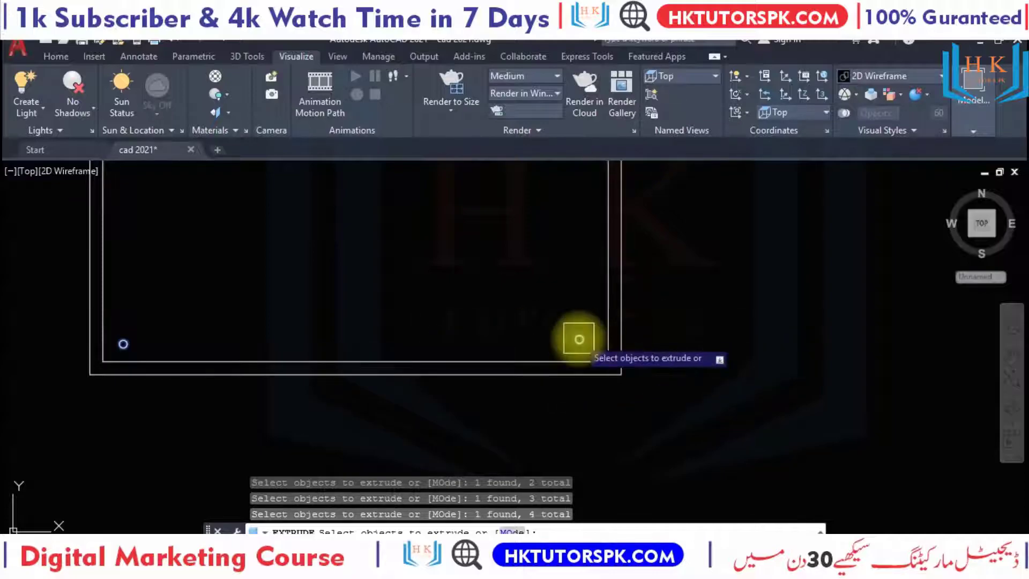
key(Return)
text(14')
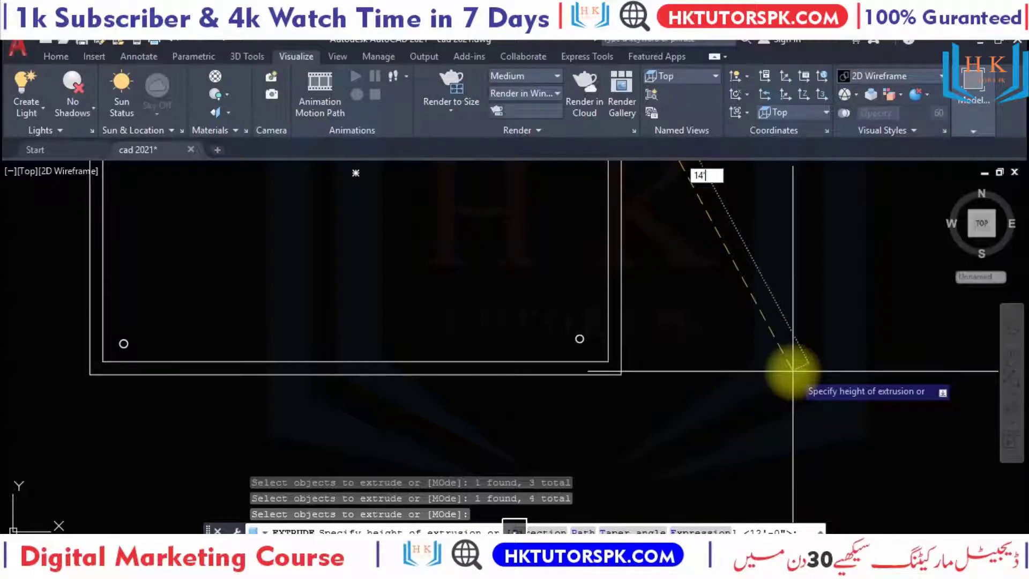
key(Return)
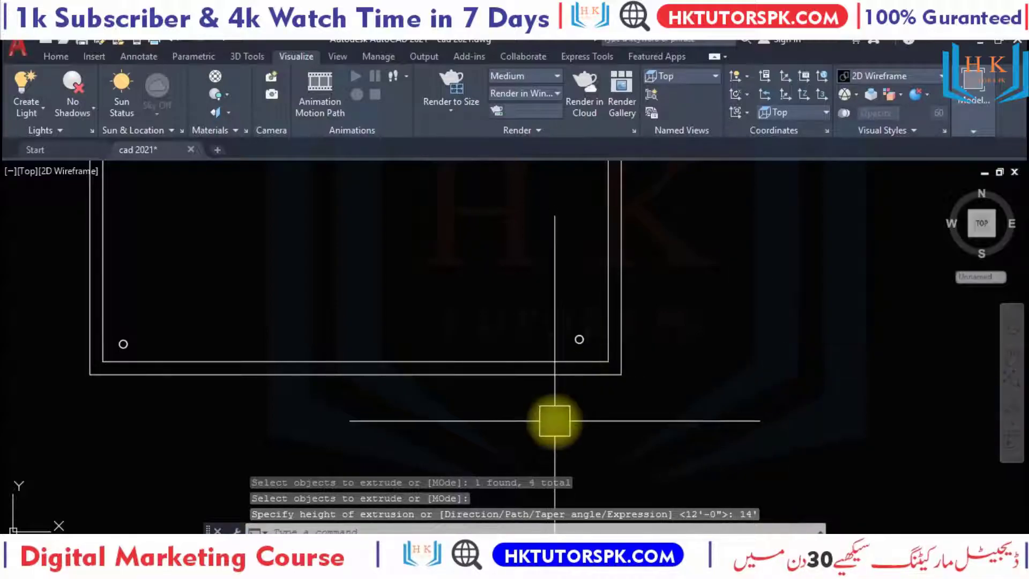
click(982, 79)
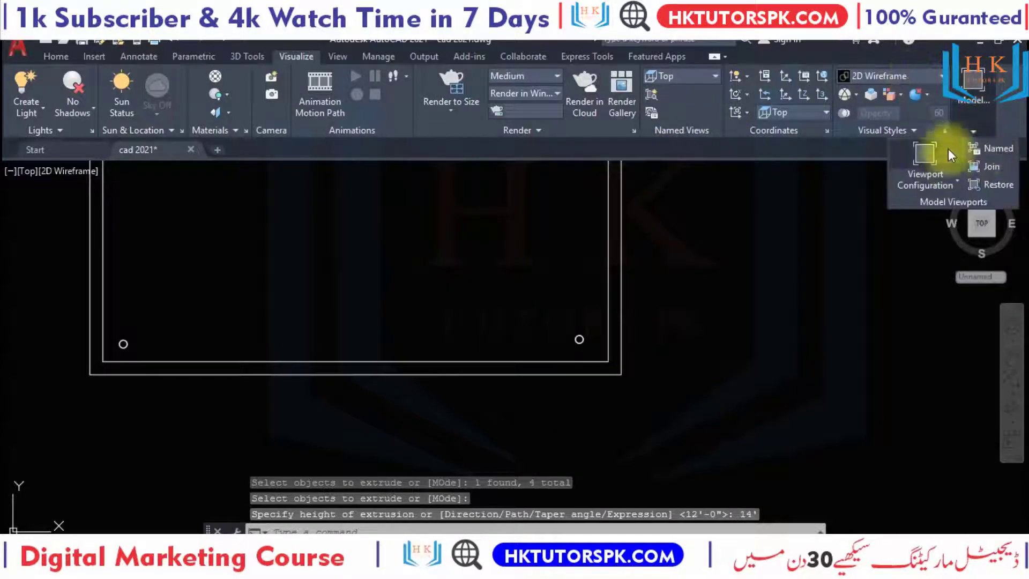
Set the Realistic visual style and switch to the SW Isometric view
click(900, 76)
click(861, 171)
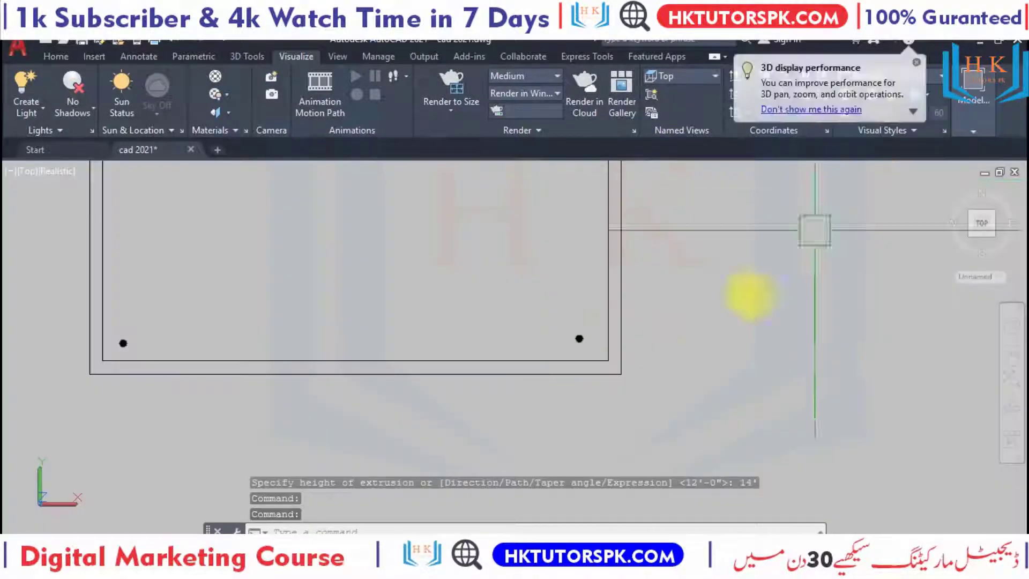
click(330, 63)
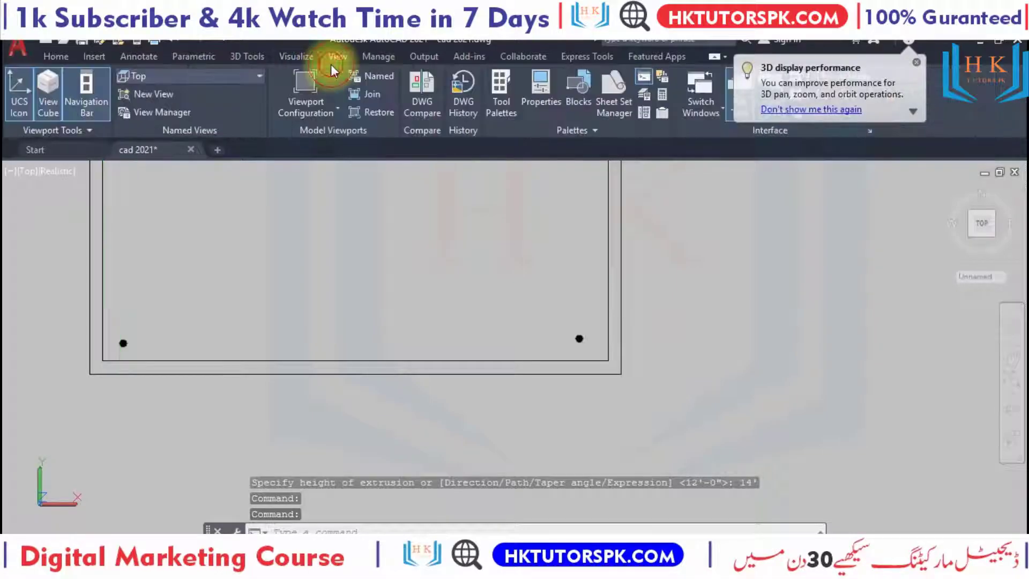
click(245, 80)
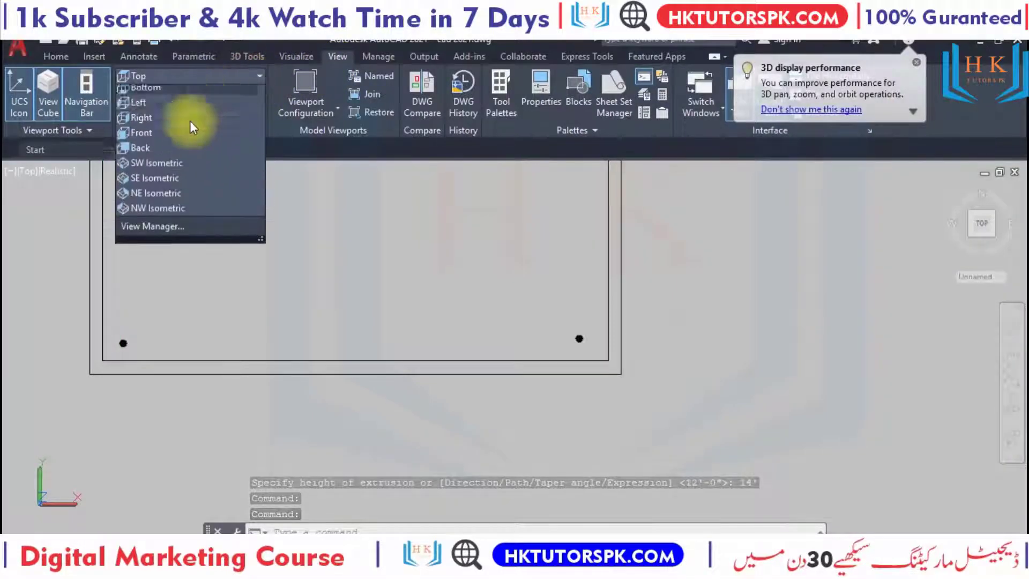
click(178, 181)
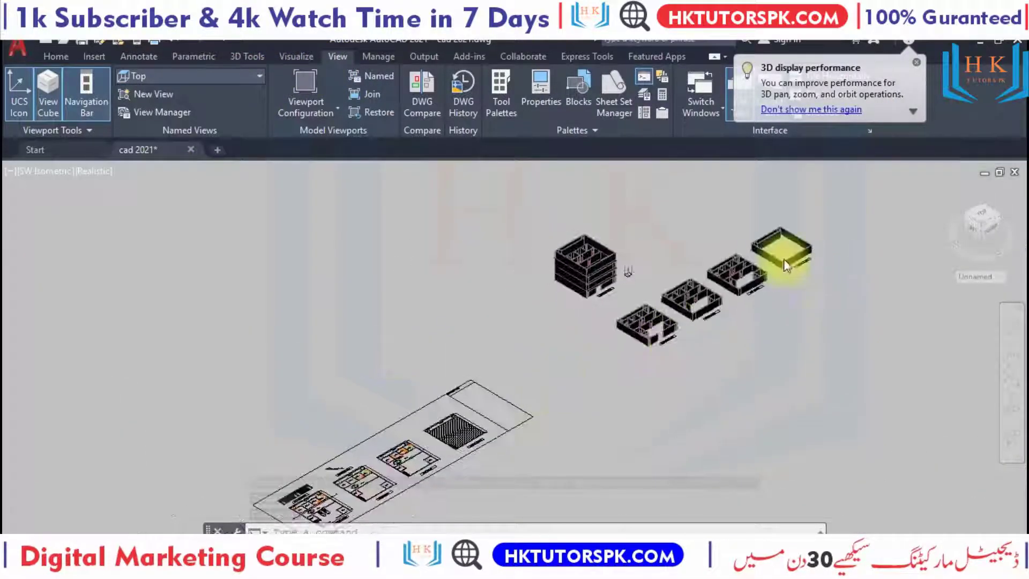
Zoom and pan to centre the four columns on the footing outline
scroll(537, 312, up, 3)
scroll(551, 252, up, 3)
scroll(533, 211, up, 2)
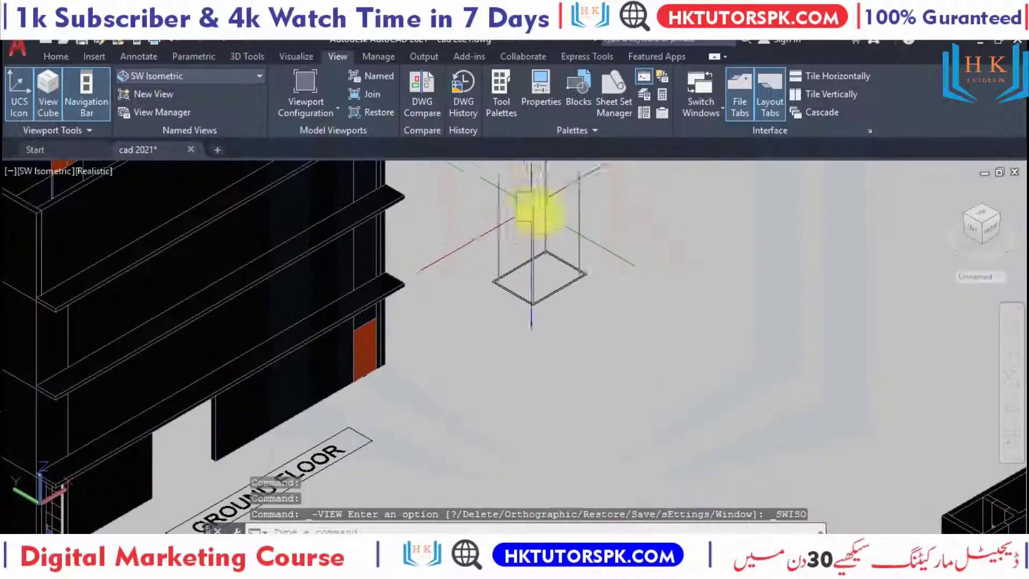
scroll(563, 271, up, 2)
scroll(558, 292, up, 2)
scroll(689, 252, up, 2)
middle_drag(689, 252, 621, 344)
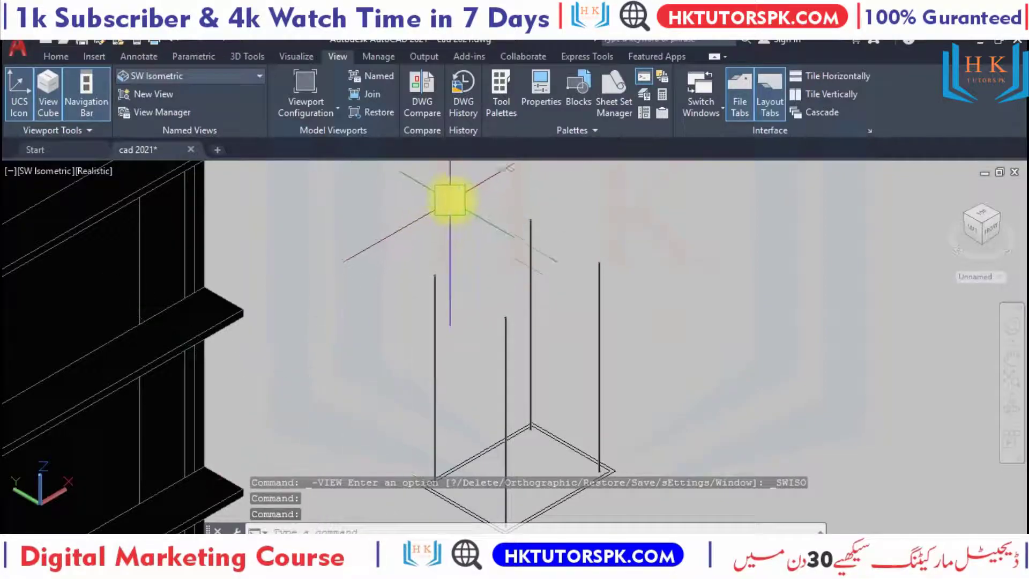
middle_drag(500, 317, 508, 282)
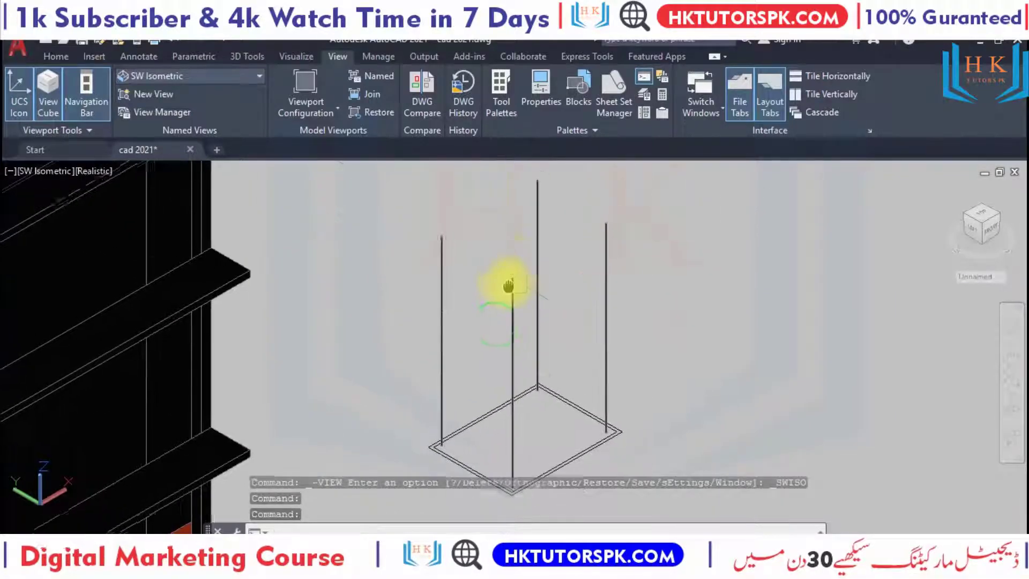
scroll(606, 413, up, 3)
scroll(586, 432, up, 2)
scroll(604, 414, up, 1)
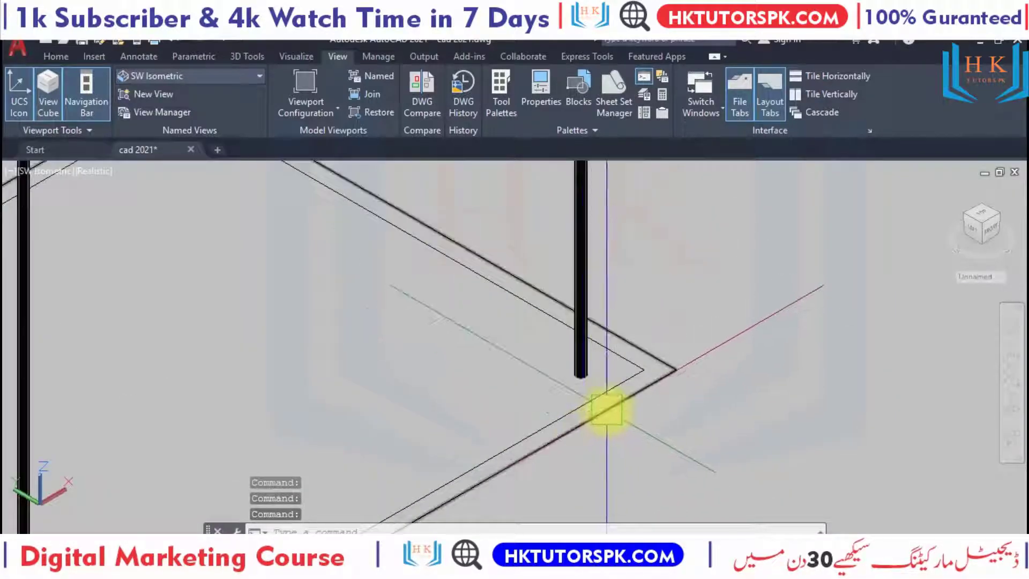
scroll(607, 409, up, 1)
scroll(608, 409, up, 2)
text(EXT)
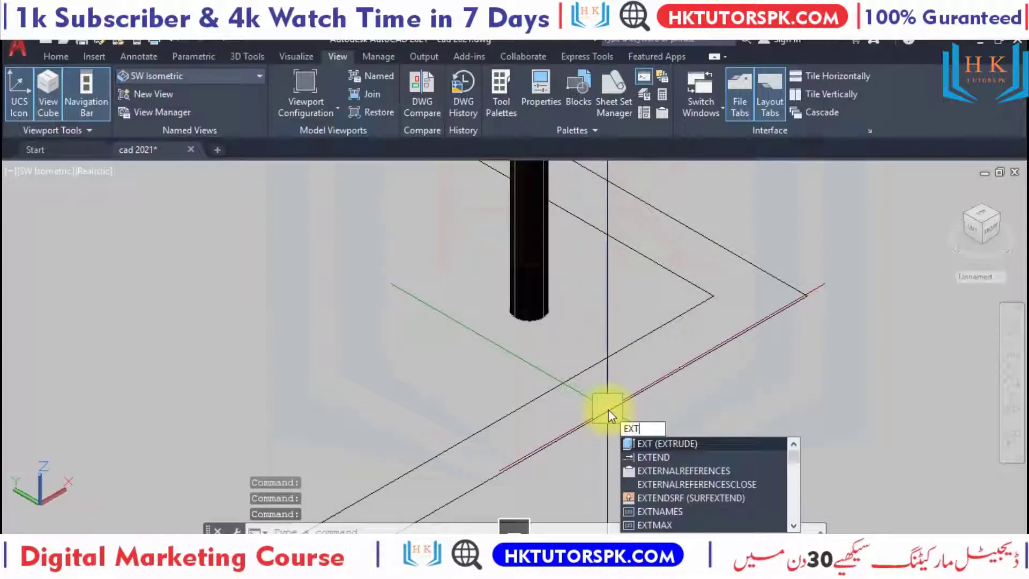
Extrude the outer and inner rectangles 12' high
key(Return)
click(607, 409)
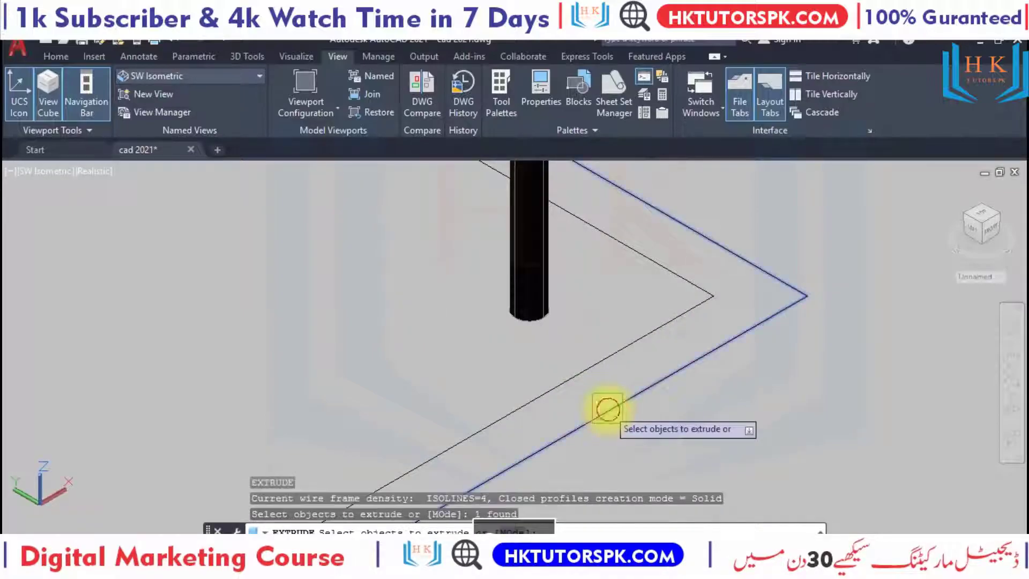
click(594, 379)
right_click(594, 379)
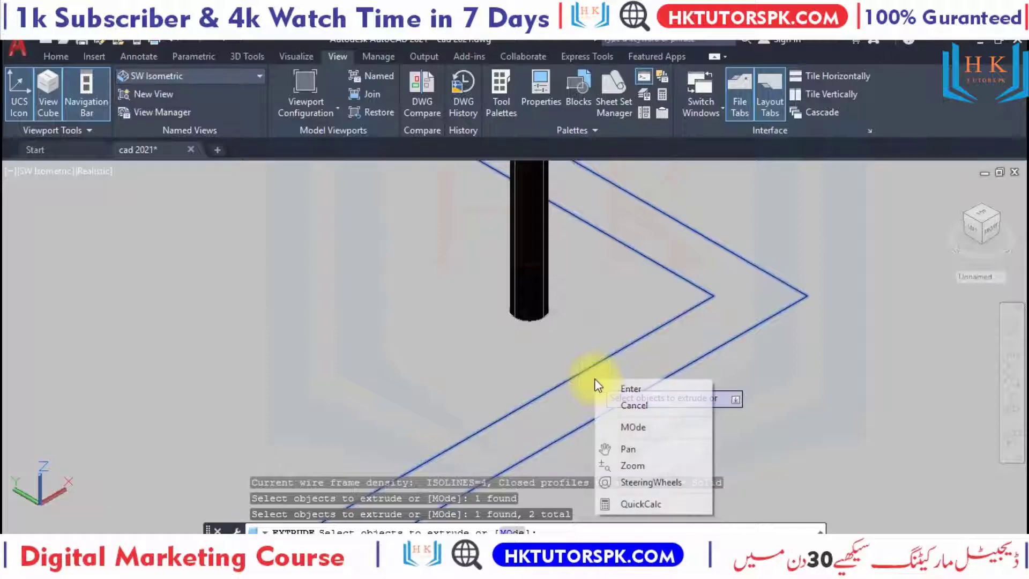
click(687, 391)
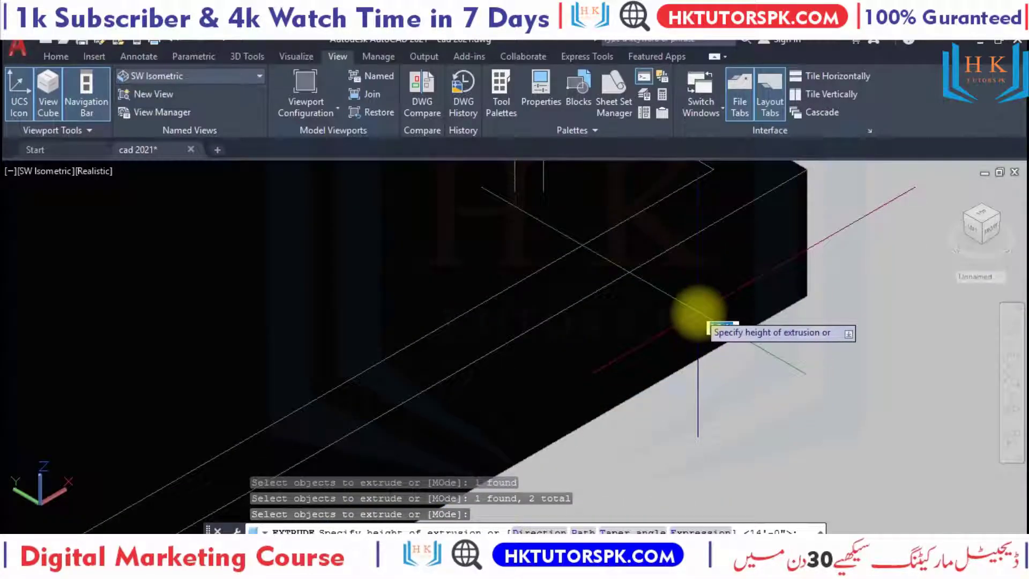
text(12')
key(Return)
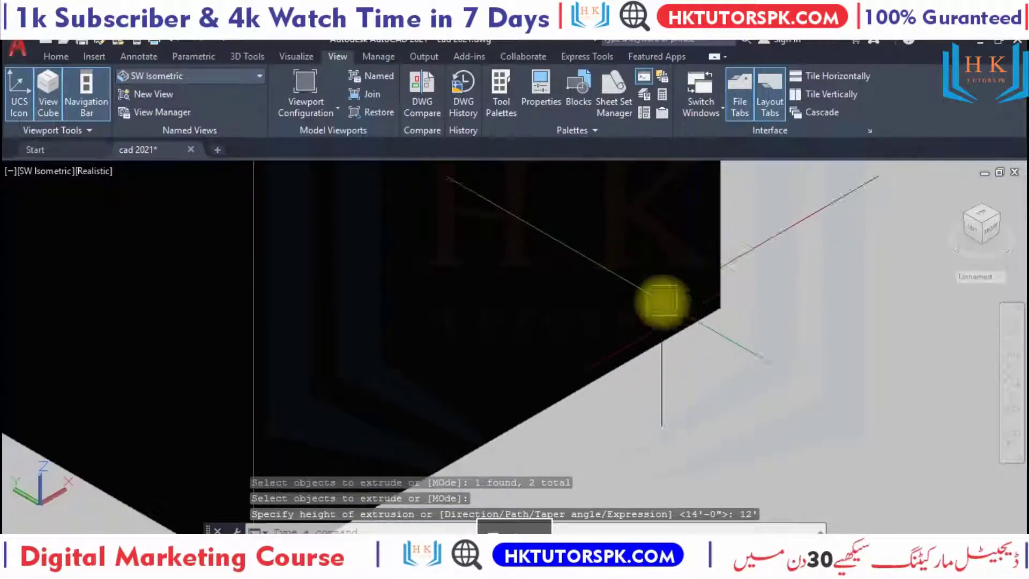
Orbit the view to inspect the new box around the pillars
scroll(662, 298, down, 3)
scroll(643, 249, up, 3)
scroll(676, 290, up, 3)
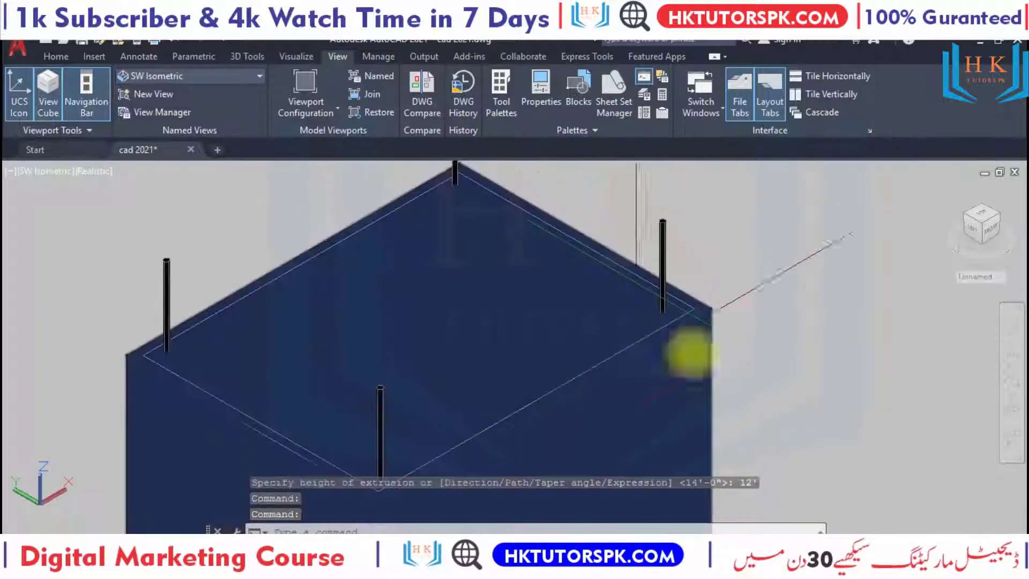
click(1011, 409)
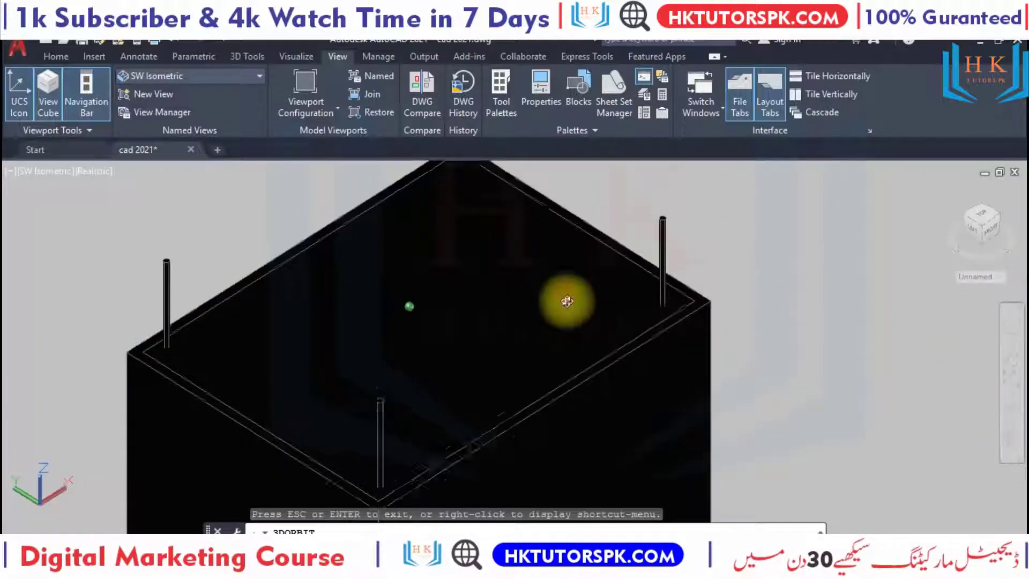
mouse_move(563, 299)
mouse_down()
mouse_move(662, 291)
mouse_move(685, 360)
mouse_move(664, 299)
mouse_move(618, 388)
mouse_move(660, 390)
mouse_up()
Start a Subtract (SU) on the box solid, then orbit to look down on it
key(Escape)
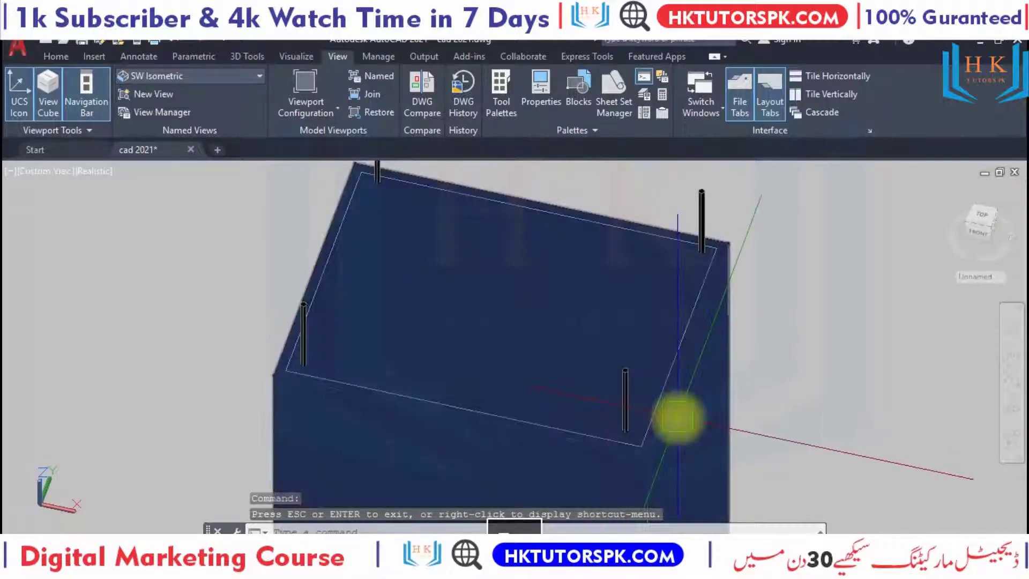
text(su)
key(Return)
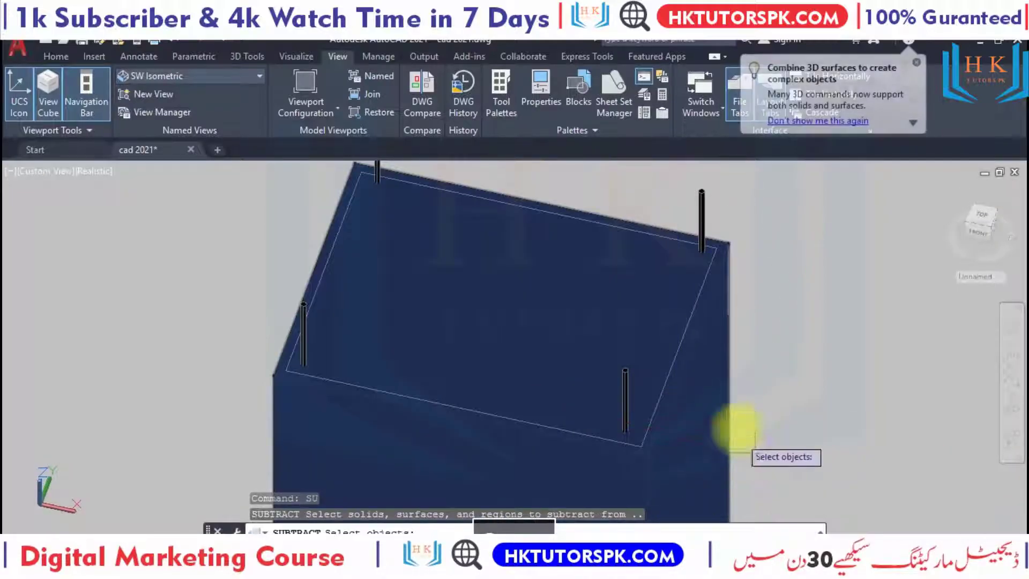
click(696, 354)
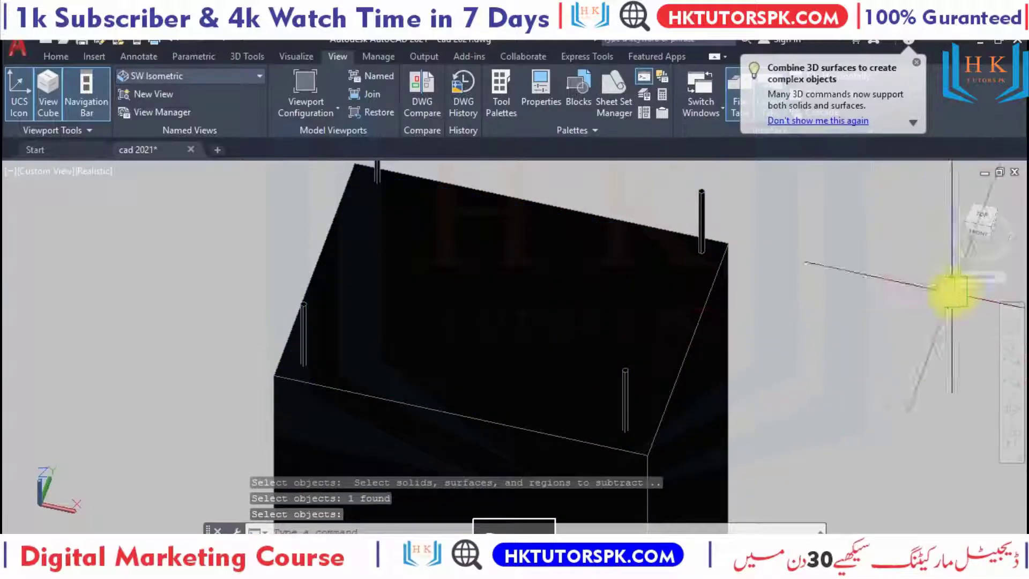
click(1012, 410)
drag(915, 326, 772, 295)
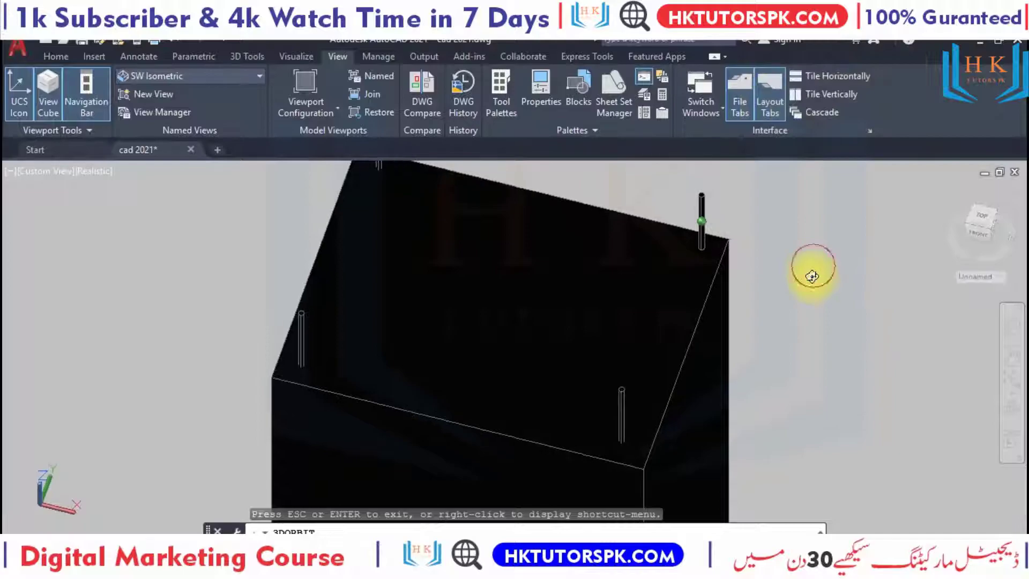
Change the visual style from Realistic to Conceptual
click(295, 57)
click(915, 79)
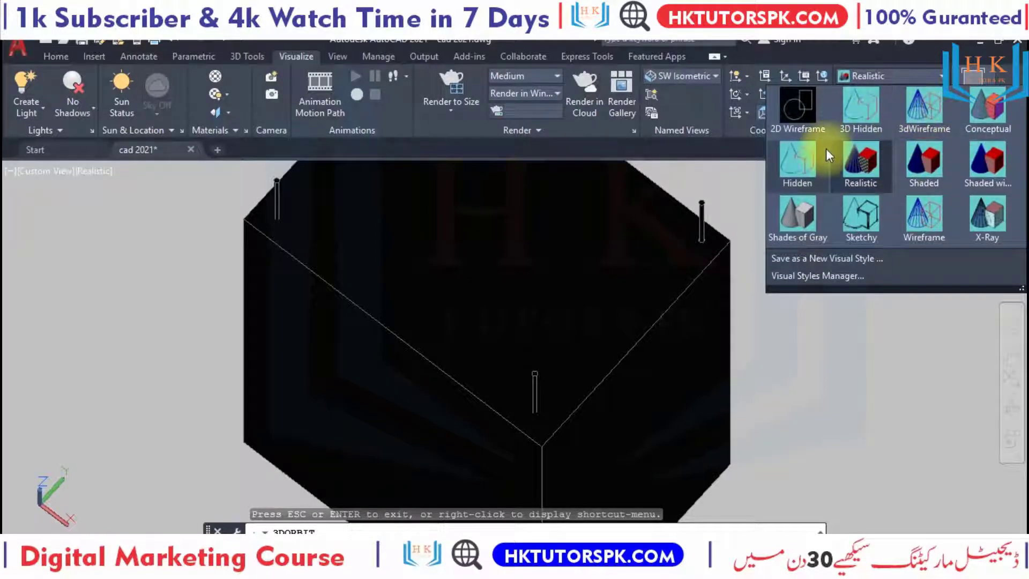
click(858, 160)
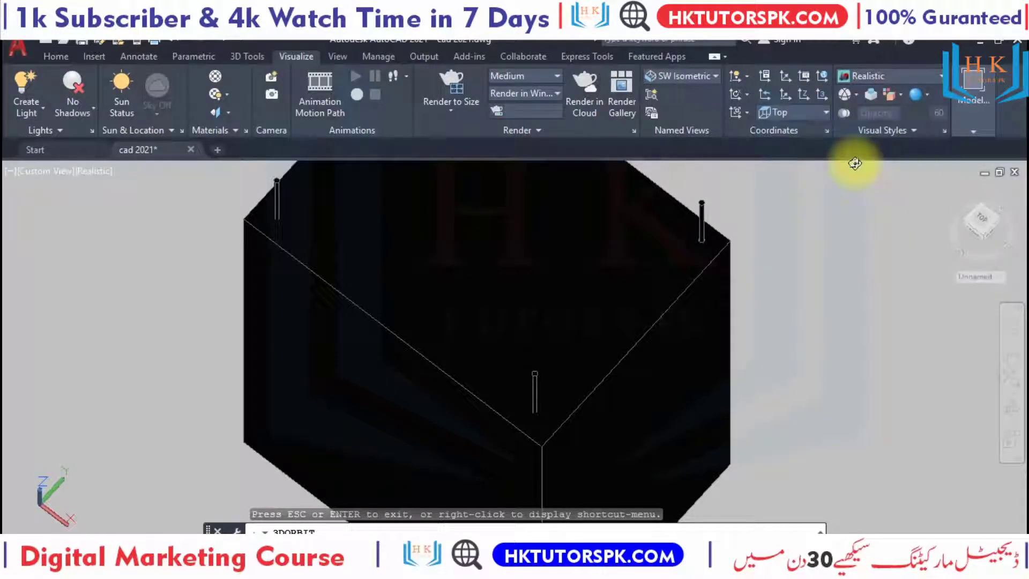
click(883, 85)
click(986, 110)
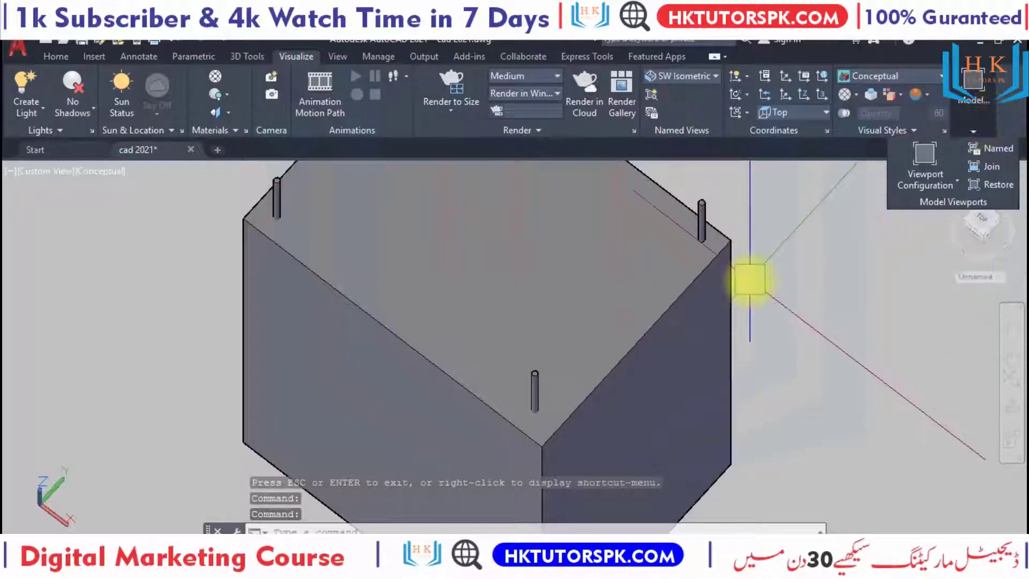
scroll(749, 279, down, 5)
scroll(731, 299, up, 5)
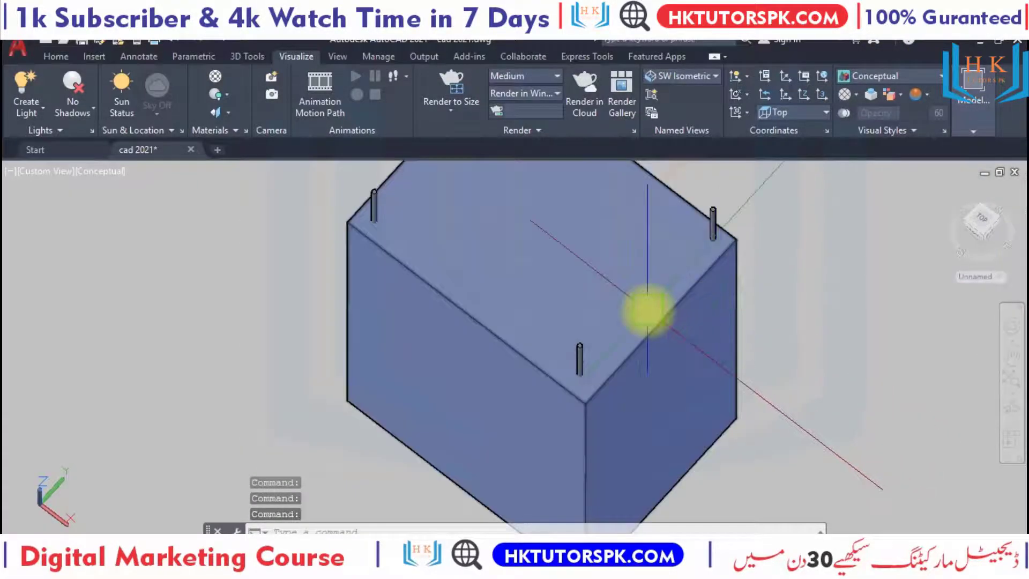
Undo three steps back to Realistic, then reapply the Conceptual visual style
click(648, 311)
scroll(646, 306, down, 3)
key(ctrl+z)
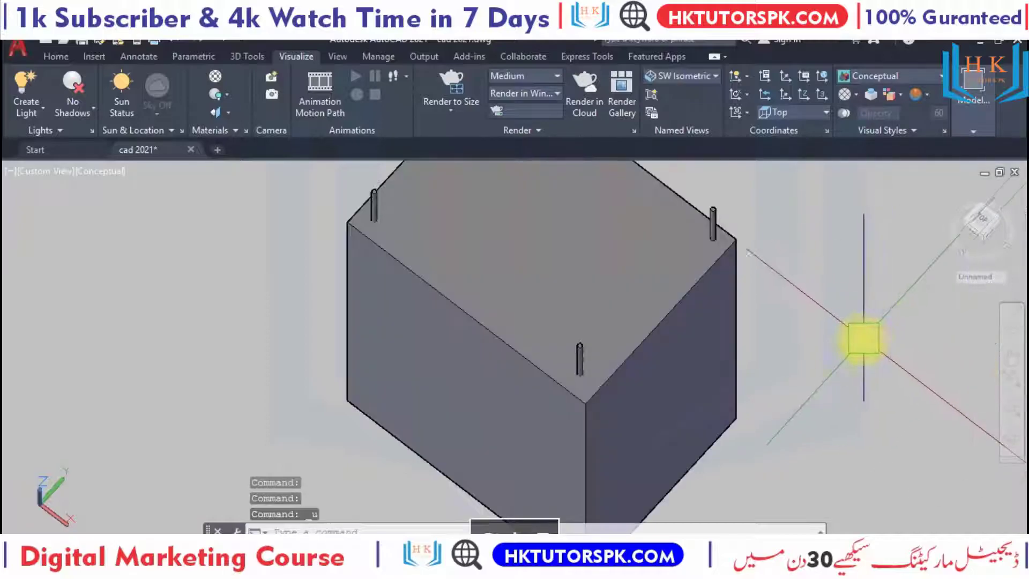
key(ctrl+z)
key(ctrl+z)
key(ctrl+z)
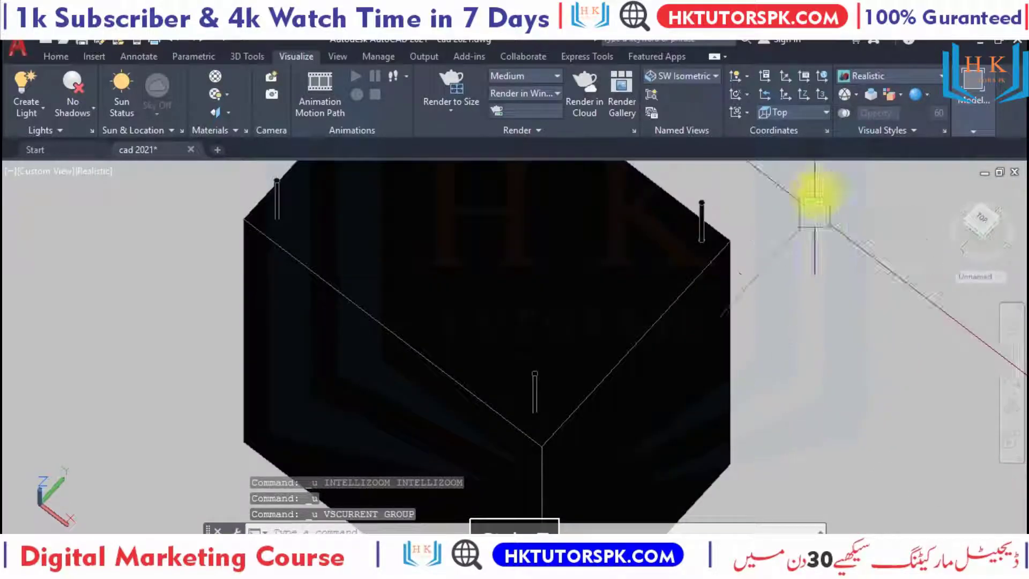
key(ctrl+z)
click(902, 78)
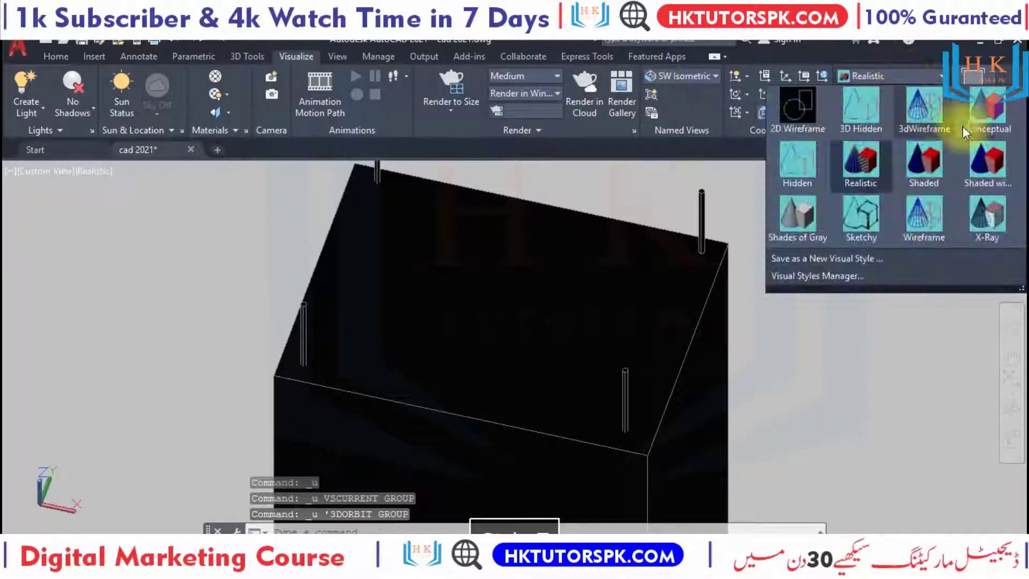
click(986, 123)
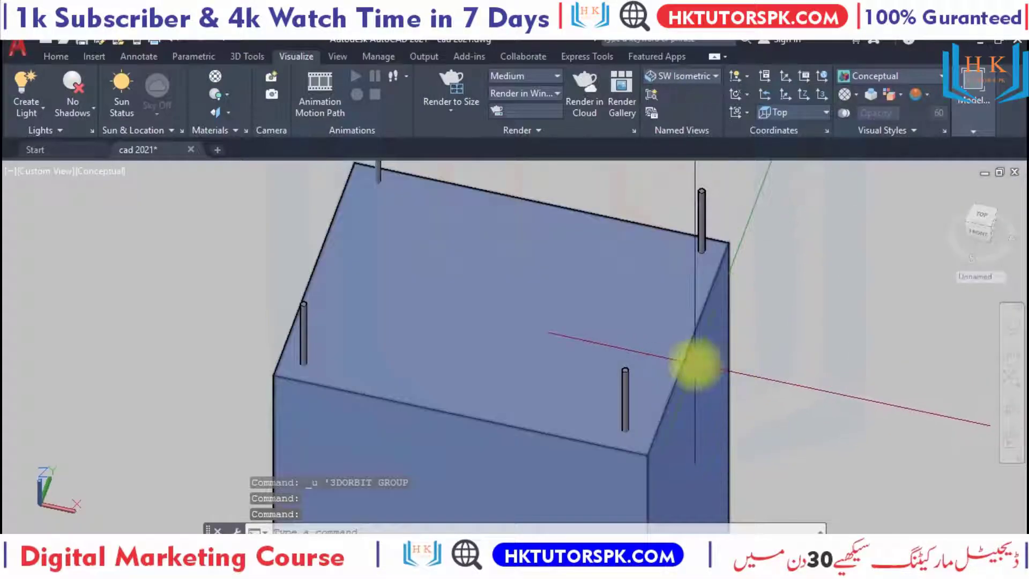
Erase the box solid, then undo twice to bring it back
click(695, 364)
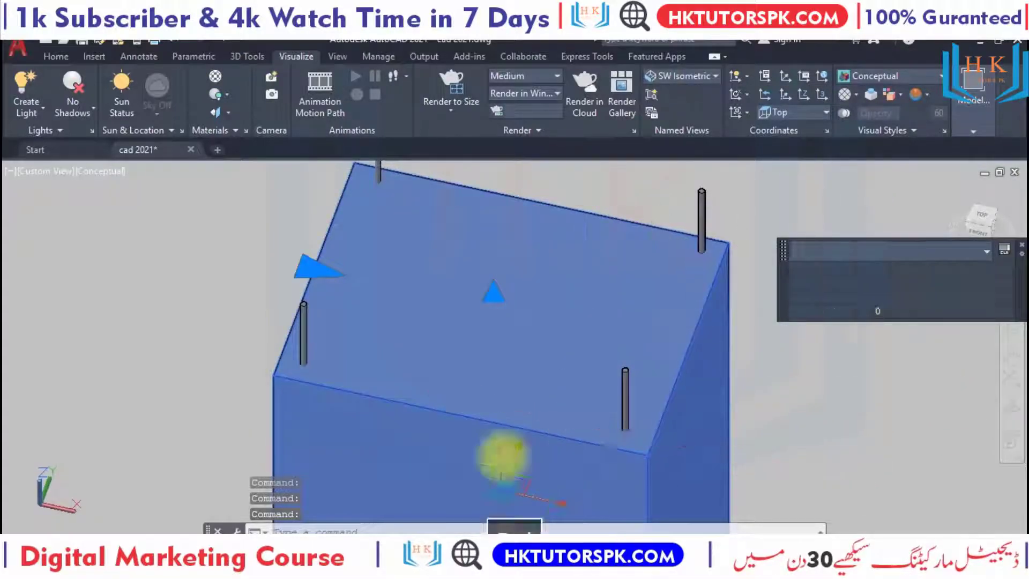
key(Delete)
scroll(664, 354, down, 3)
scroll(707, 275, down, 3)
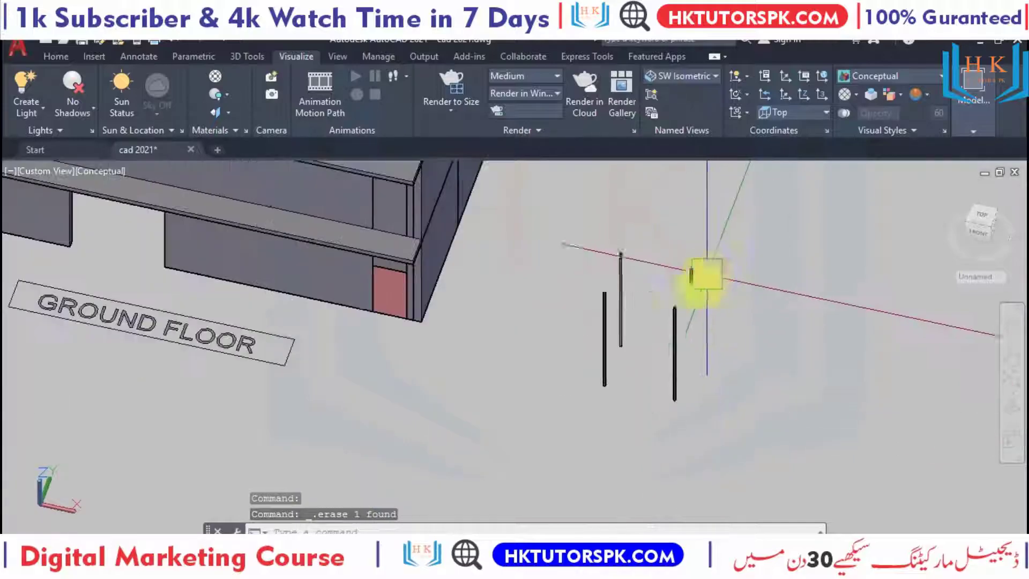
key(ctrl+z)
key(ctrl+z)
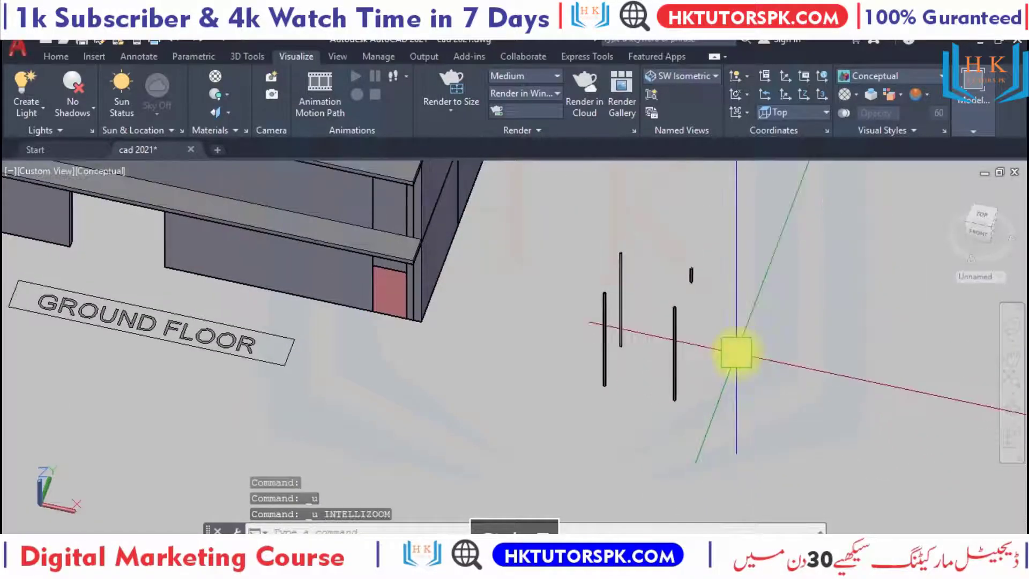
key(ctrl+z)
key(ctrl+z)
scroll(691, 225, up, 2)
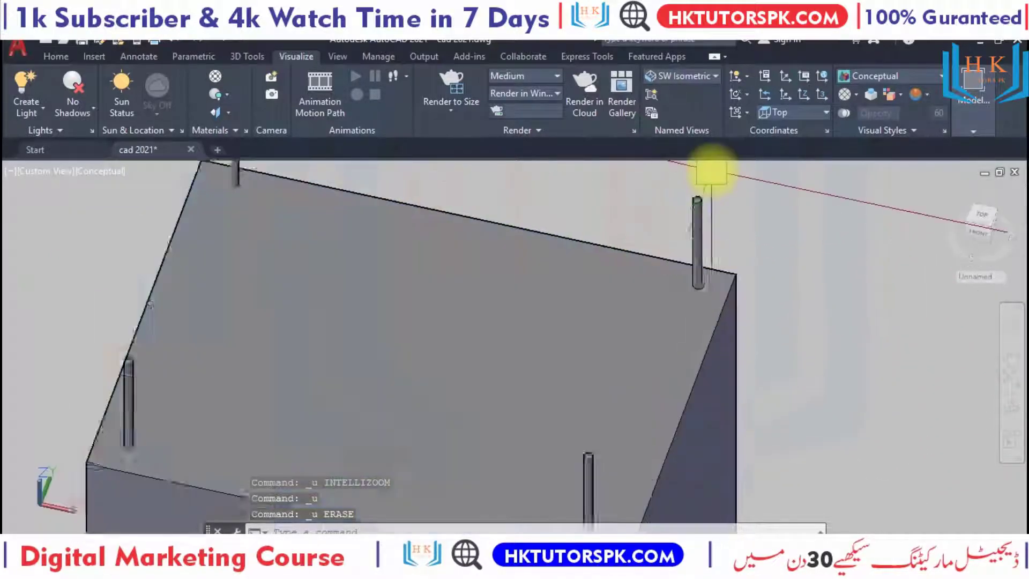
scroll(713, 193, up, 1)
scroll(721, 241, up, 2)
Select the cylindrical corner posts and orbit around the restored box
click(717, 273)
scroll(723, 311, down, 3)
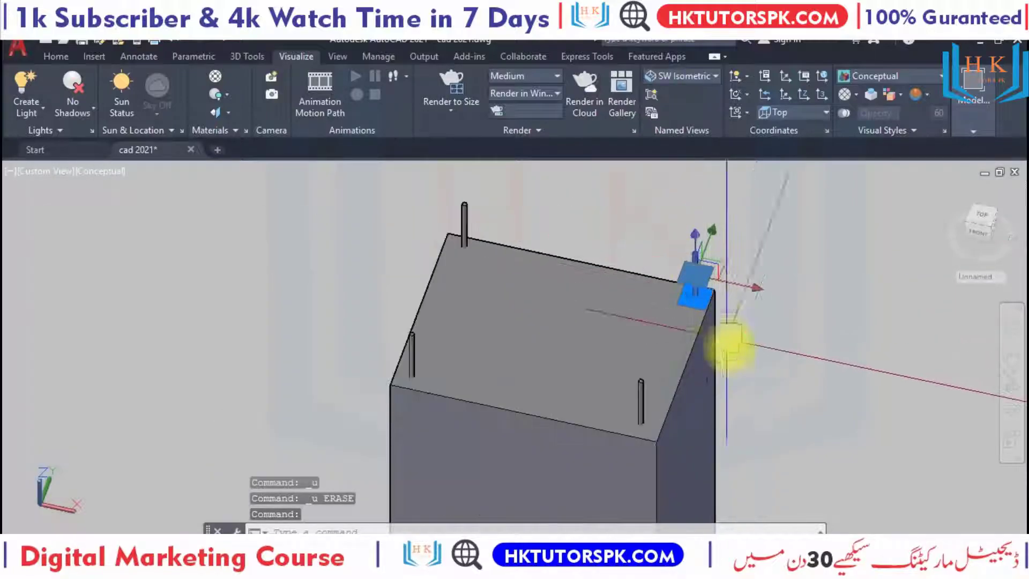
scroll(713, 375, down, 2)
scroll(675, 412, up, 3)
scroll(651, 354, up, 2)
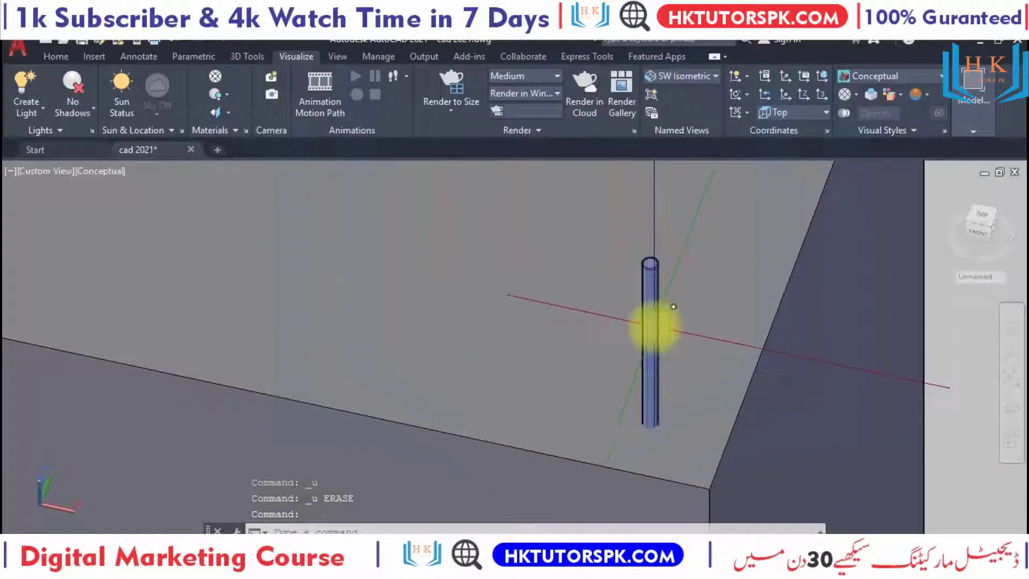
click(653, 324)
scroll(689, 333, down, 3)
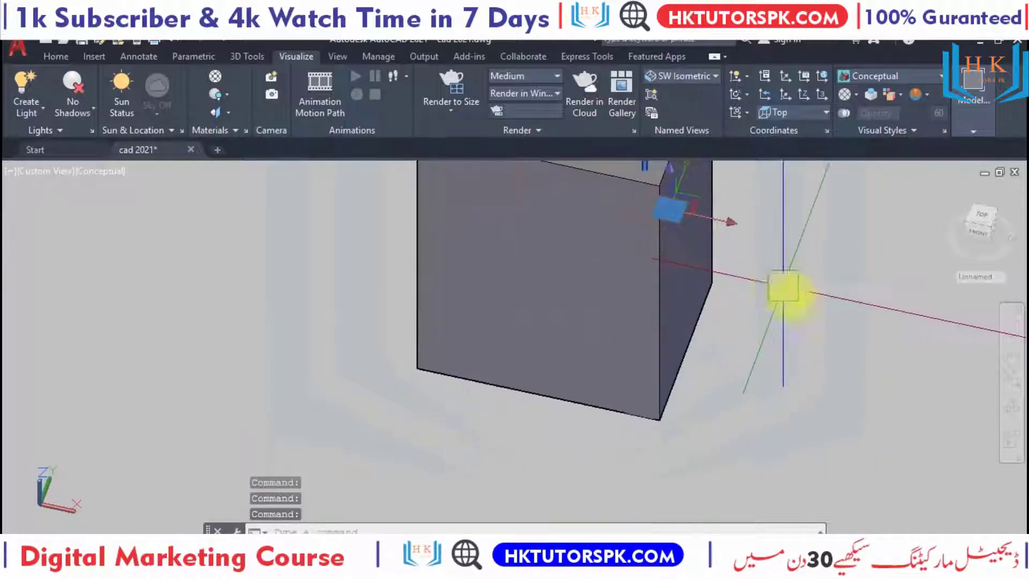
click(1011, 414)
mouse_move(808, 386)
mouse_down()
mouse_move(715, 346)
mouse_move(491, 370)
mouse_up()
key(Escape)
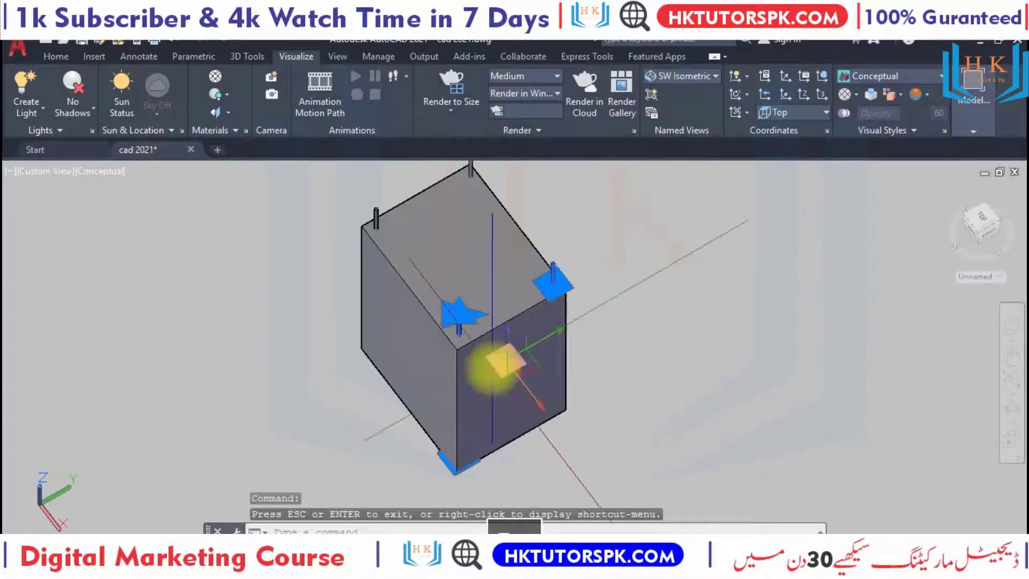
scroll(491, 368, up, 3)
key(Escape)
key(Escape)
text(s)
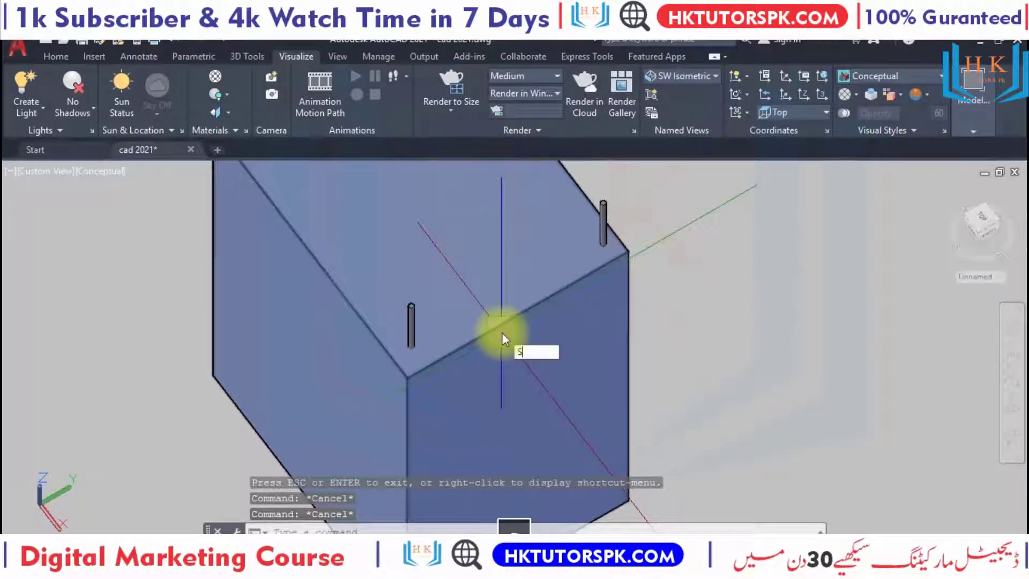
text(u)
key(Return)
click(497, 342)
key(Return)
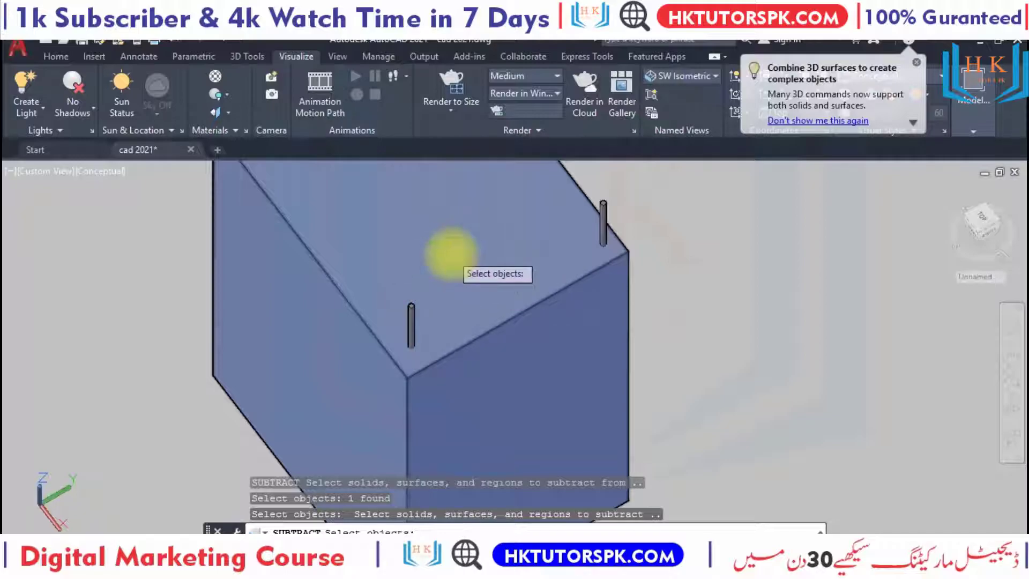
scroll(448, 257, down, 3)
middle_drag(395, 288, 443, 403)
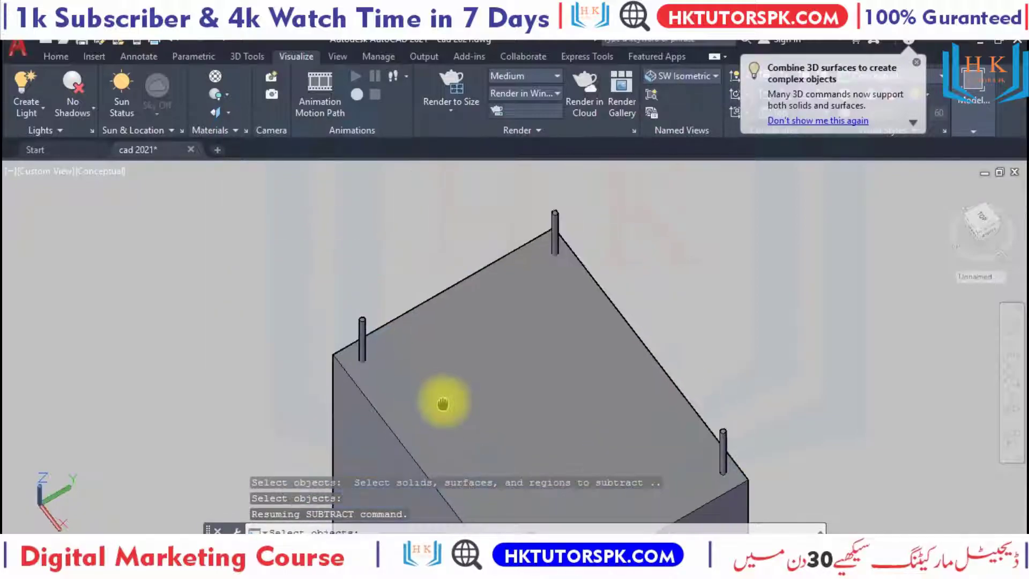
middle_drag(676, 352, 639, 285)
key(Escape)
key(Escape)
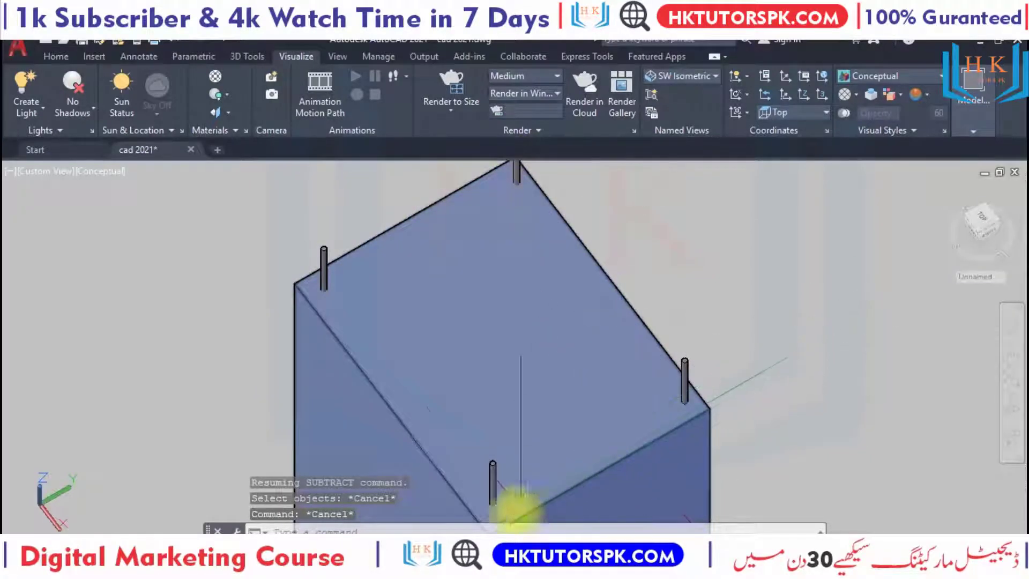
middle_drag(495, 425, 501, 374)
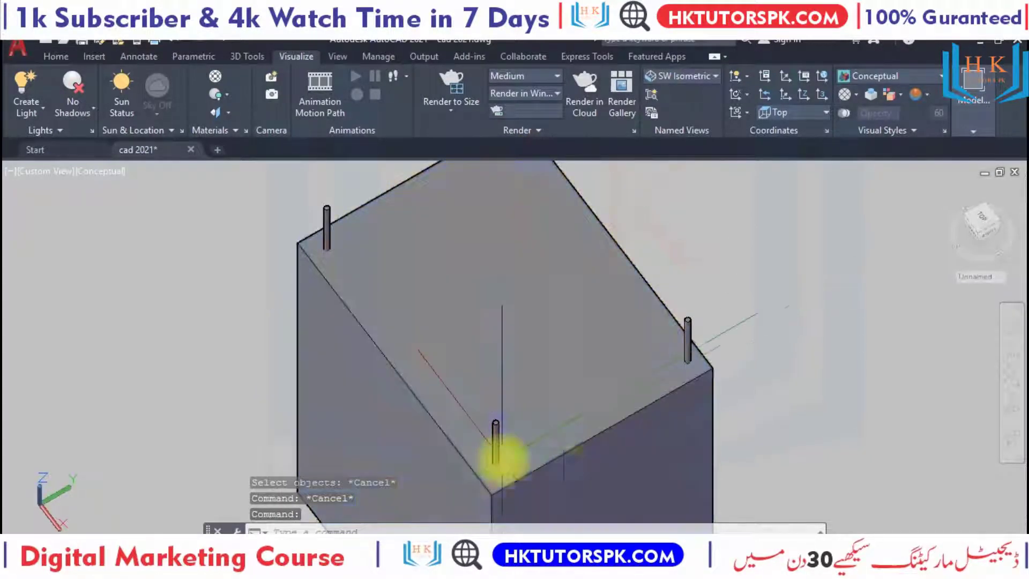
mouse_move(690, 368)
shift+middle_down()
mouse_move(494, 264)
mouse_move(701, 179)
mouse_move(487, 260)
shift+middle_up()
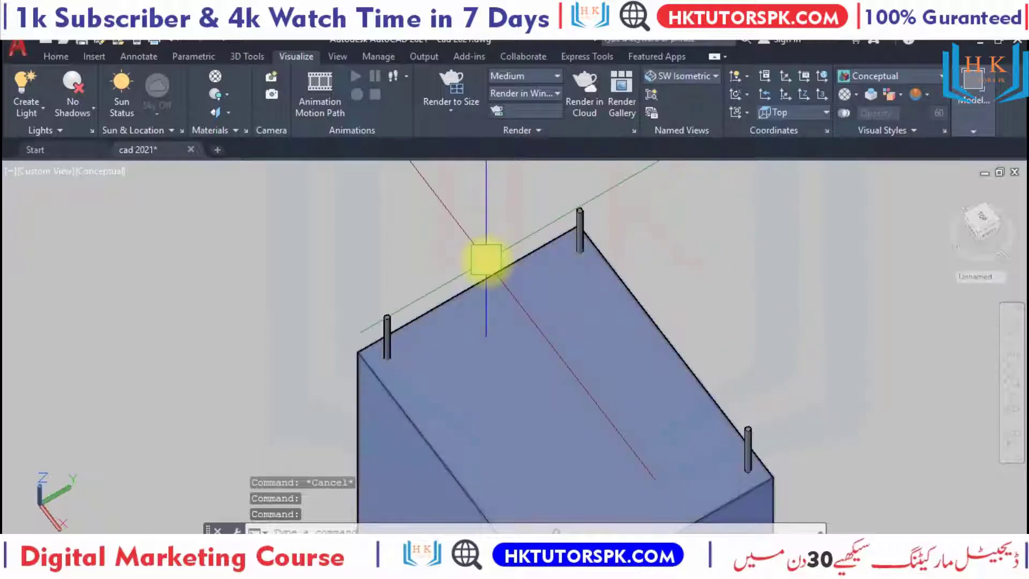
scroll(486, 260, down, 5)
shift+middle_drag(485, 315, 522, 357)
Delete the box solid and orbit to bring the building walls into view
click(586, 512)
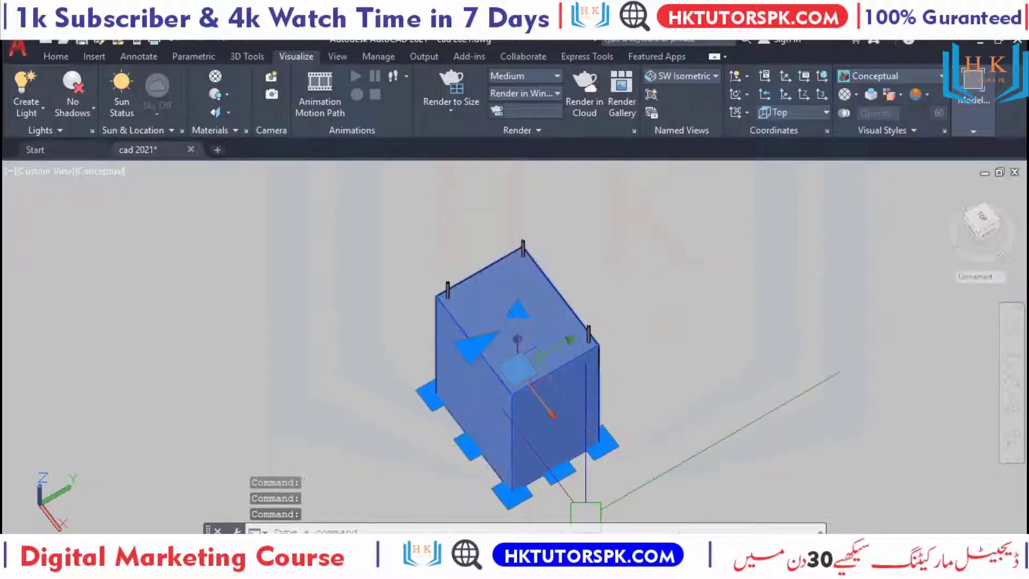
key(Delete)
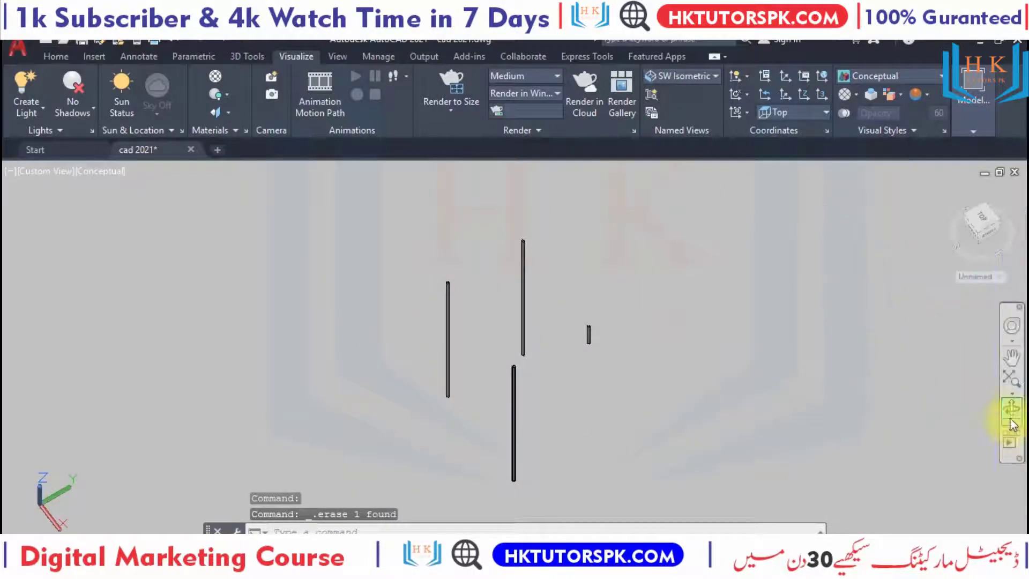
click(1011, 410)
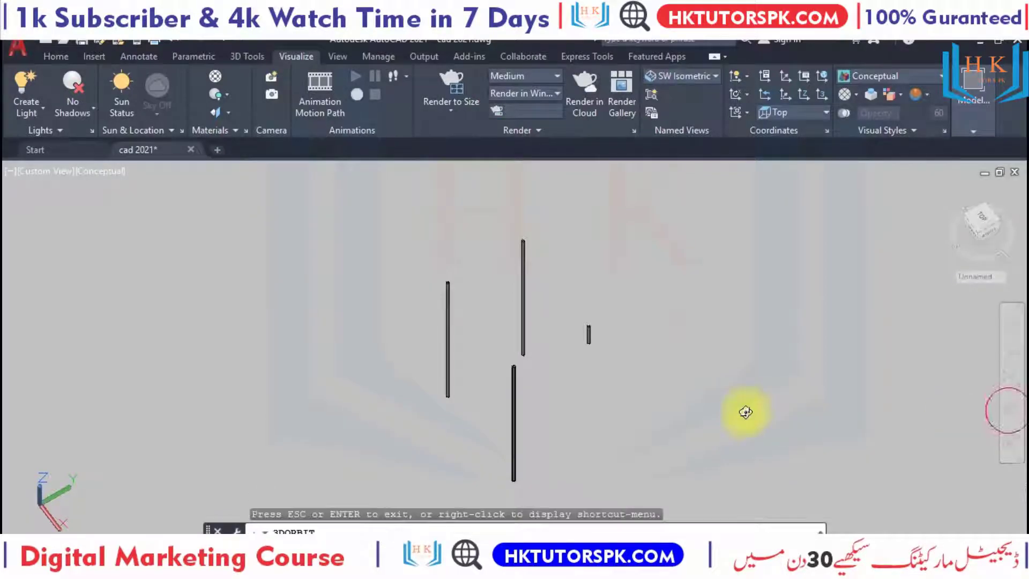
drag(746, 412, 845, 368)
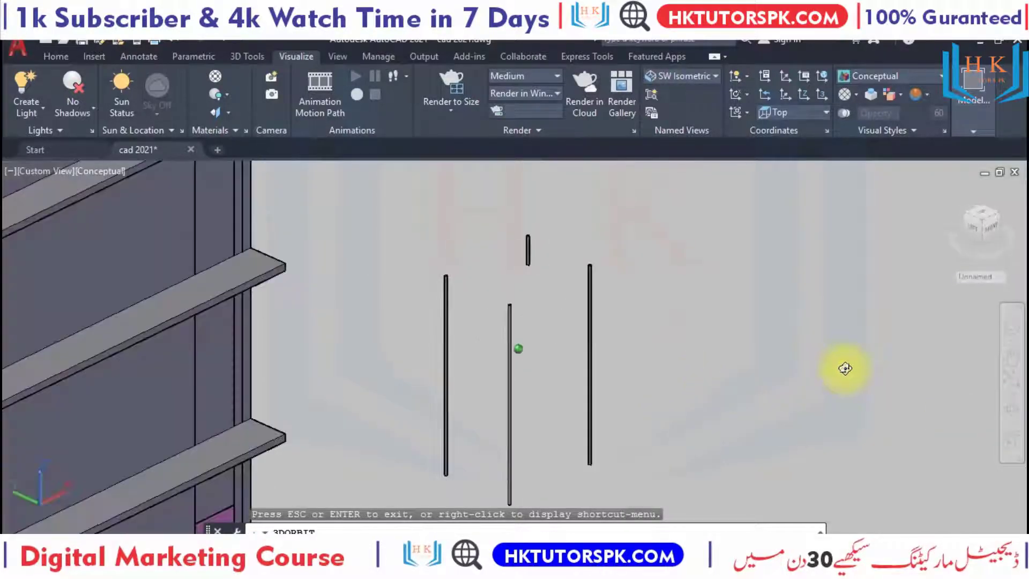
key(Escape)
key(Escape)
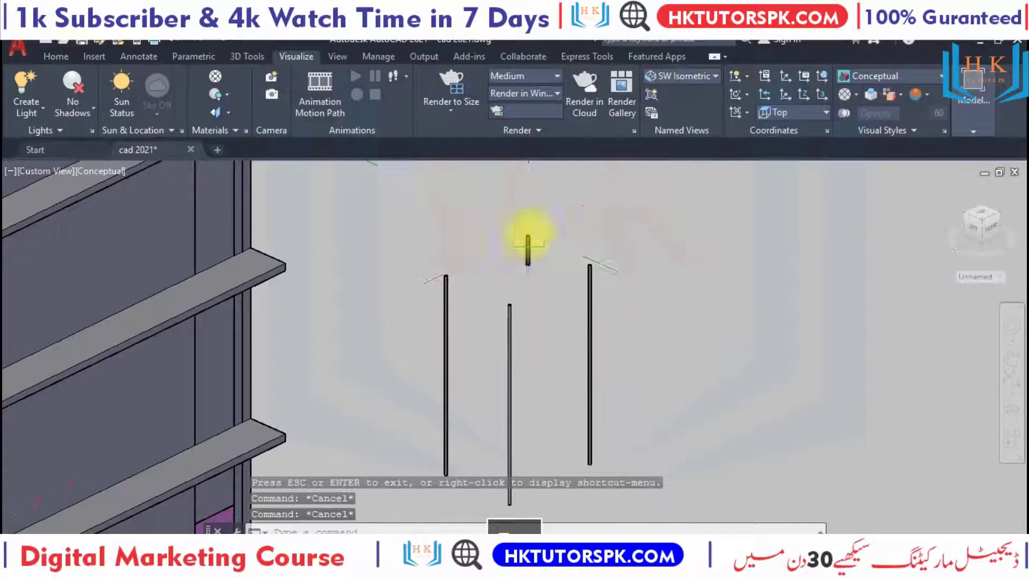
Orbit and zoom around the building and the four remaining posts toward a near-top view
scroll(528, 246, up, 3)
scroll(542, 285, up, 3)
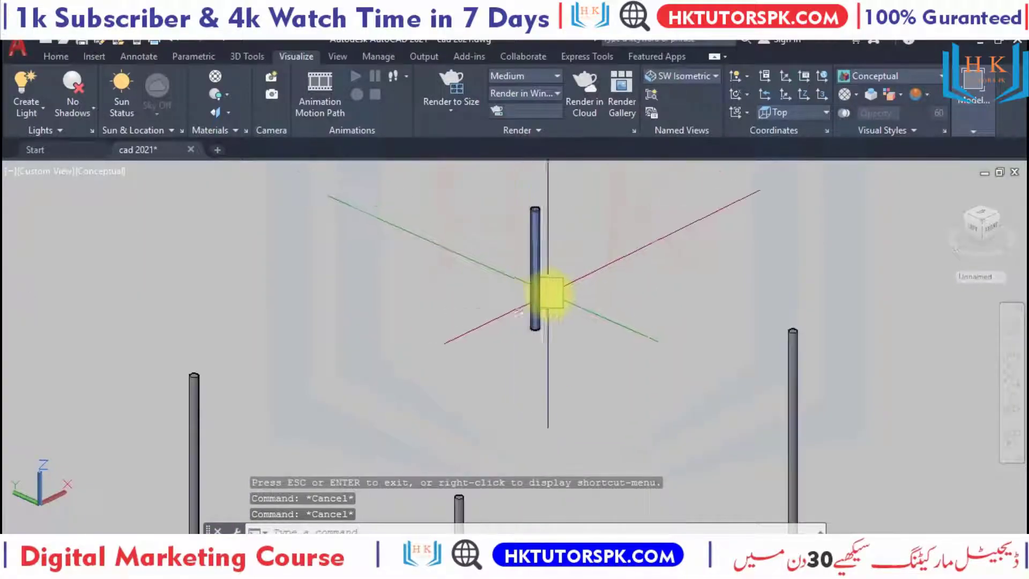
scroll(547, 292, down, 3)
scroll(563, 326, down, 3)
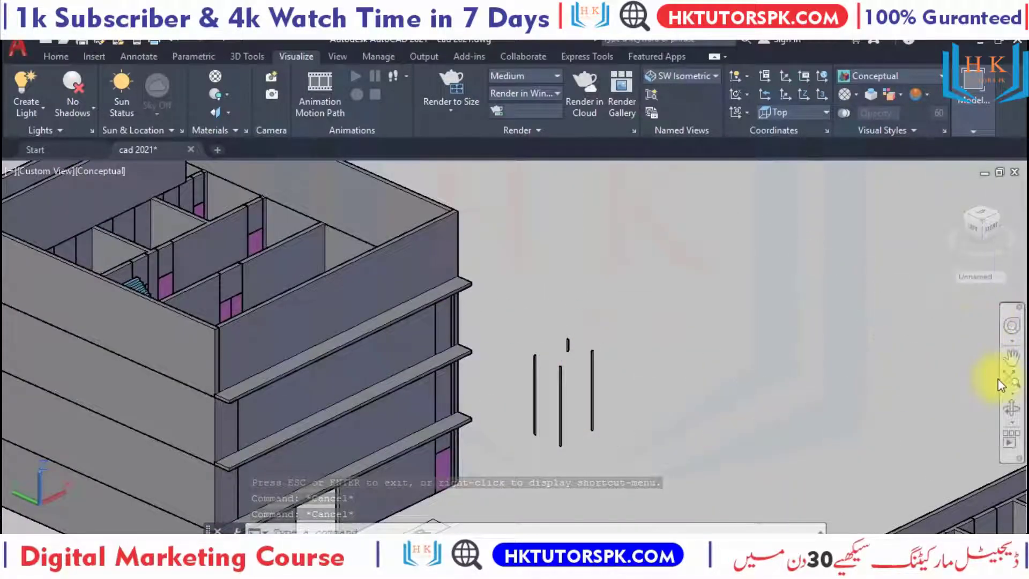
click(1009, 409)
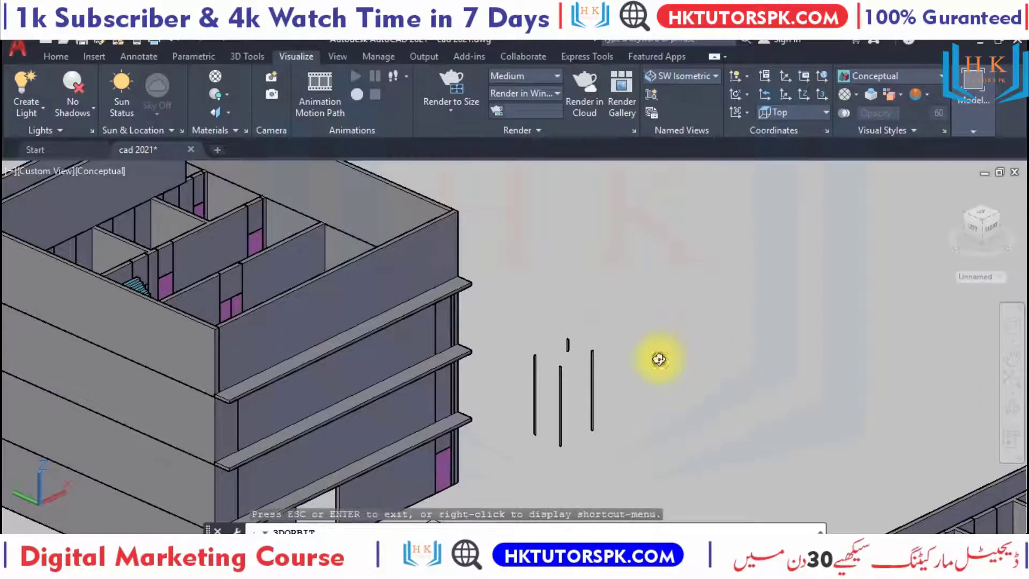
mouse_move(659, 359)
mouse_down()
mouse_move(551, 361)
mouse_move(620, 89)
mouse_up()
mouse_move(618, 212)
mouse_down()
mouse_move(591, 240)
mouse_move(588, 214)
mouse_up()
scroll(370, 391, up, 2)
scroll(452, 372, up, 2)
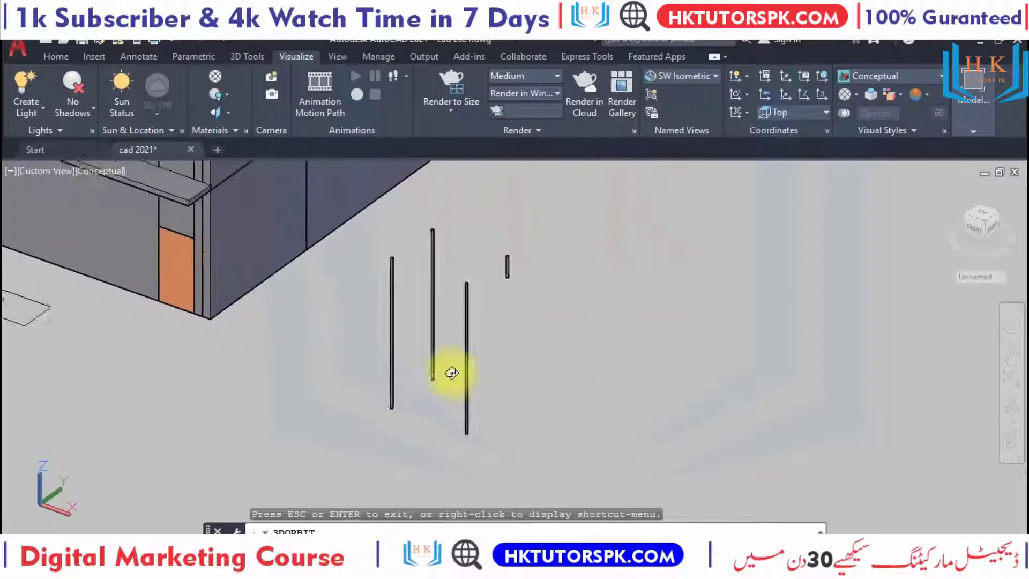
mouse_move(452, 372)
mouse_down()
mouse_move(432, 374)
mouse_move(650, 409)
mouse_move(501, 280)
mouse_move(283, 482)
mouse_move(306, 379)
mouse_move(346, 338)
mouse_move(325, 329)
mouse_move(211, 380)
mouse_move(259, 247)
mouse_move(461, 305)
mouse_move(259, 469)
mouse_move(267, 344)
mouse_move(249, 391)
mouse_up()
key(Escape)
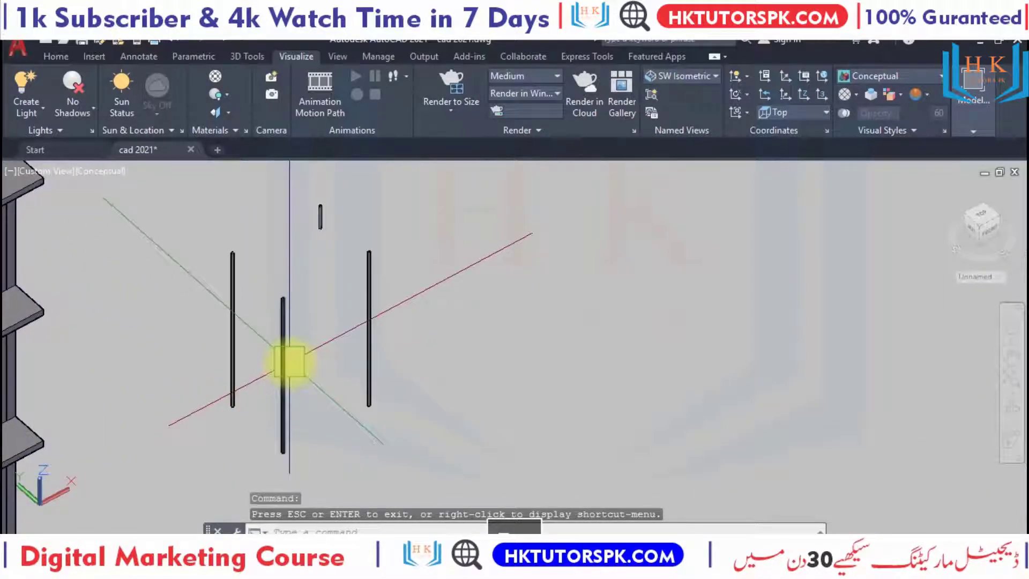
Window-select all four cylindrical posts and delete them, returning to the Home tab
drag(469, 241, 454, 279)
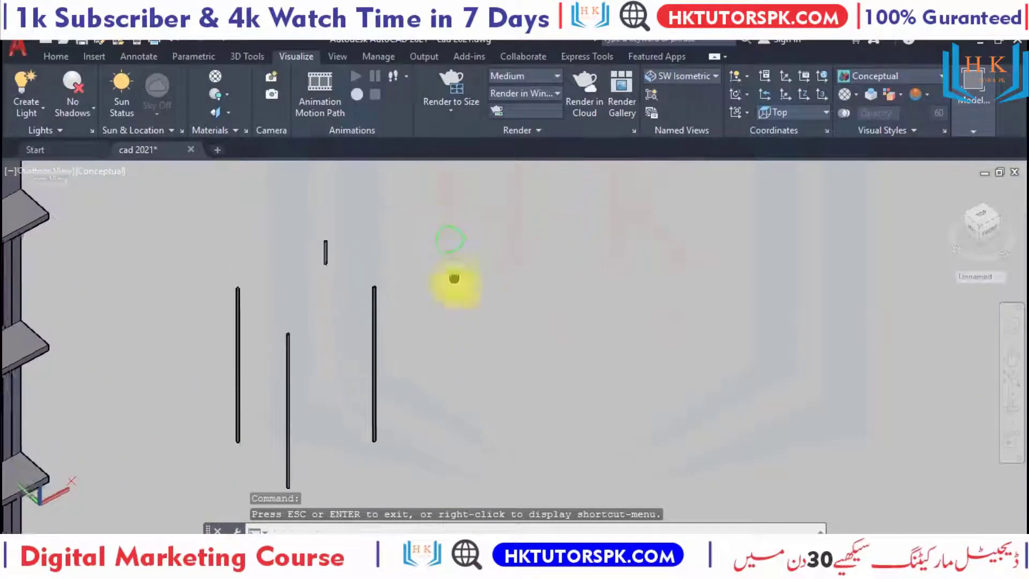
click(436, 217)
click(191, 433)
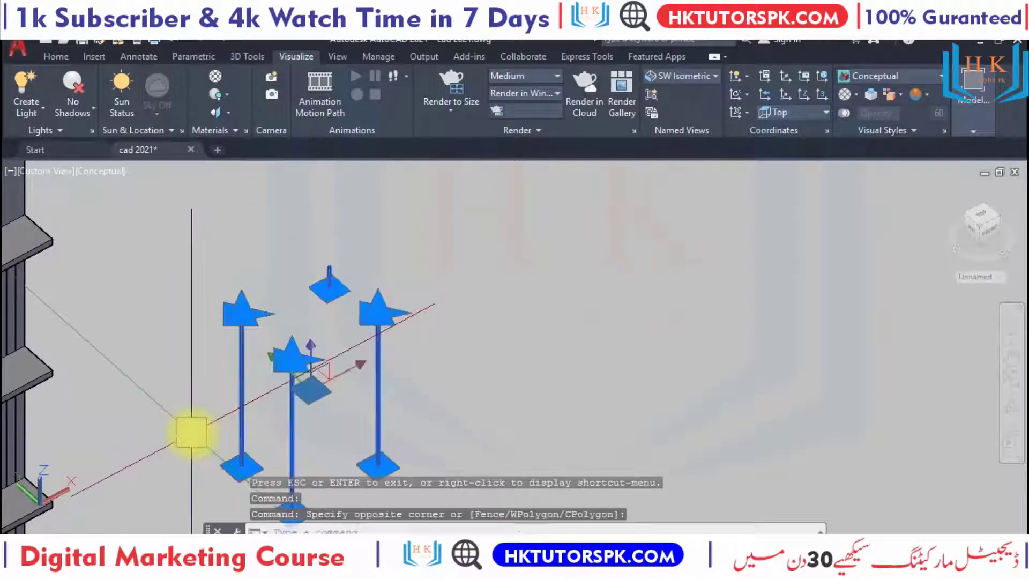
key(Delete)
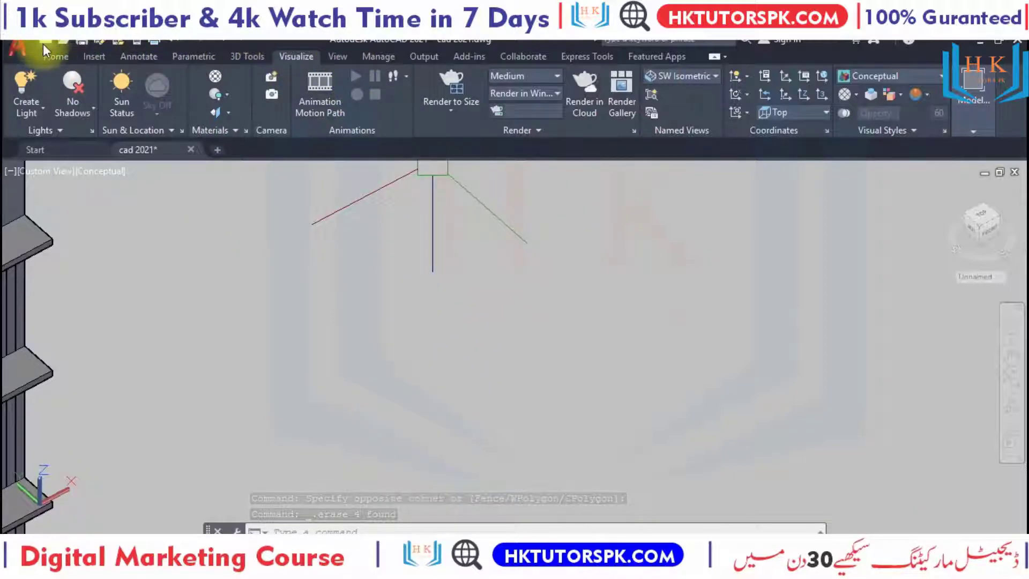
click(52, 56)
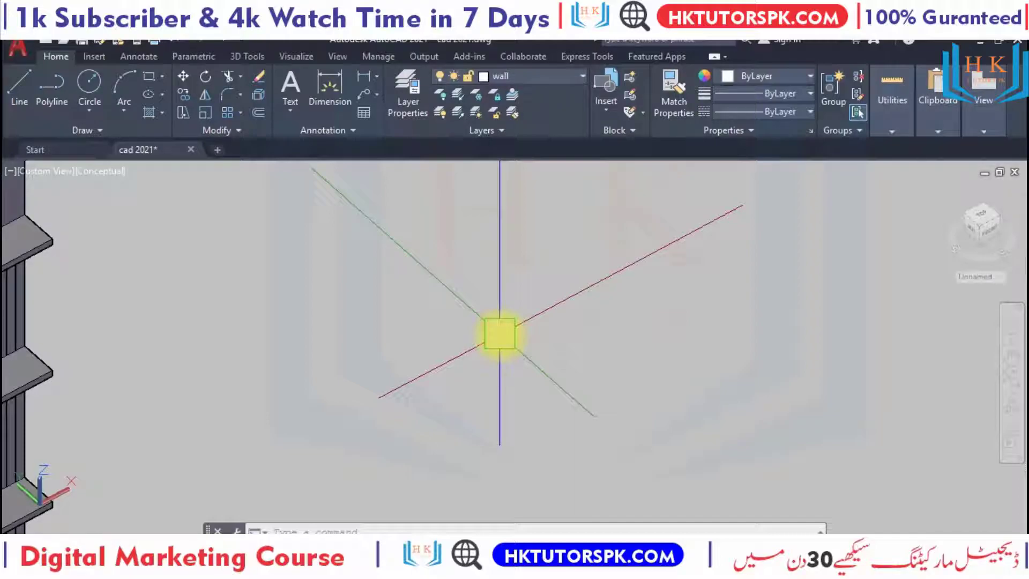
text(L)
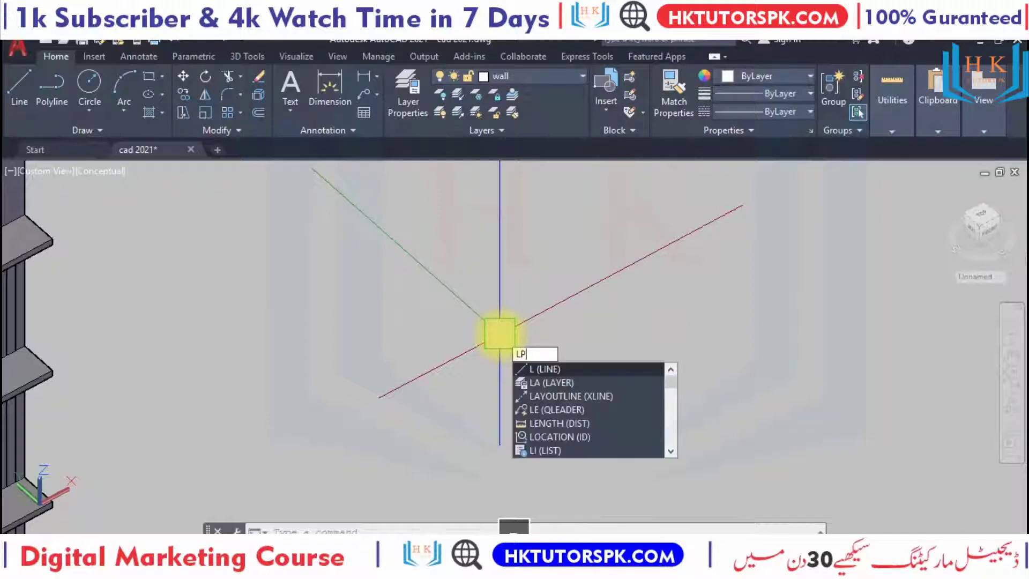
text(P)
key(Return)
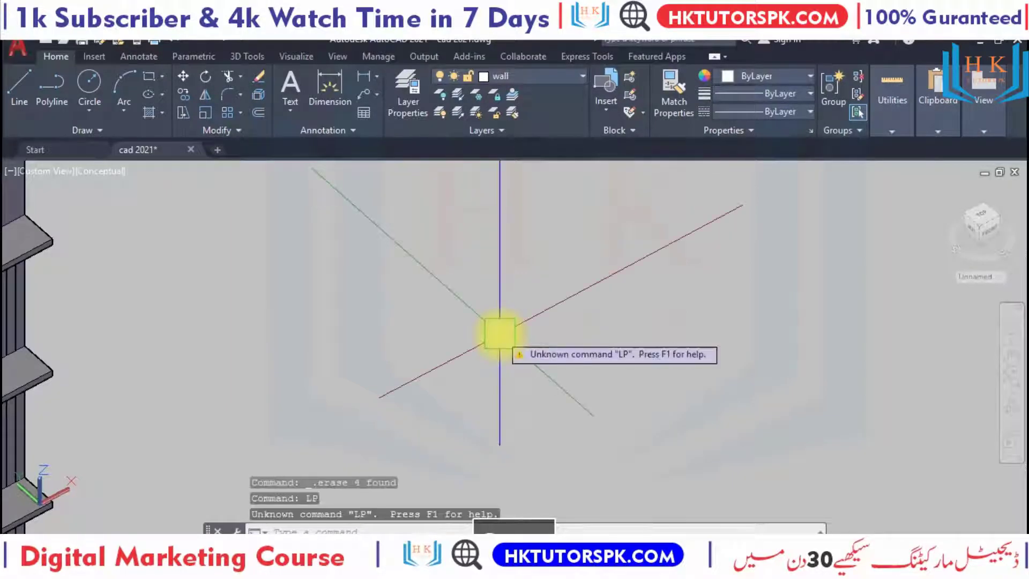
key(Escape)
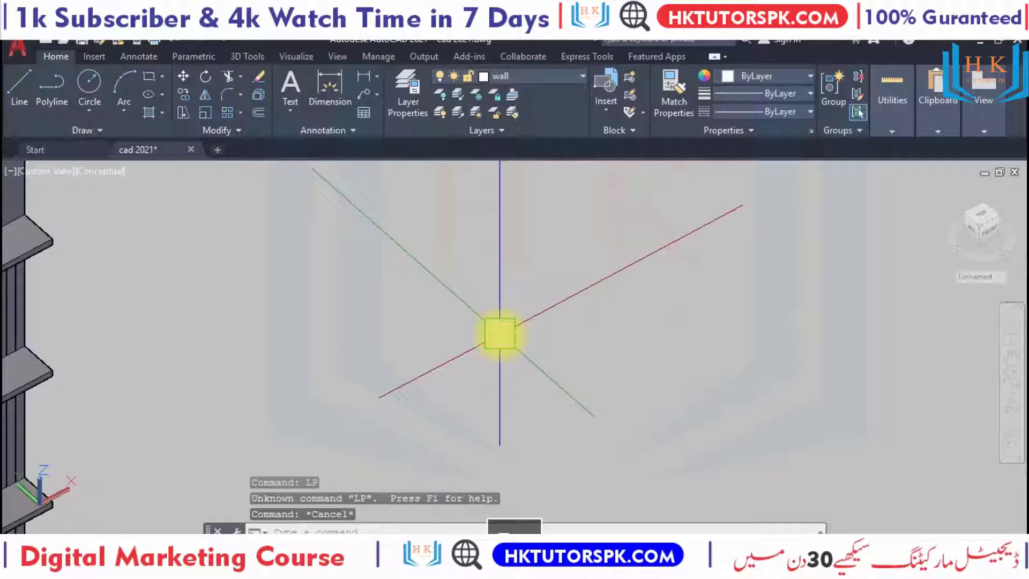